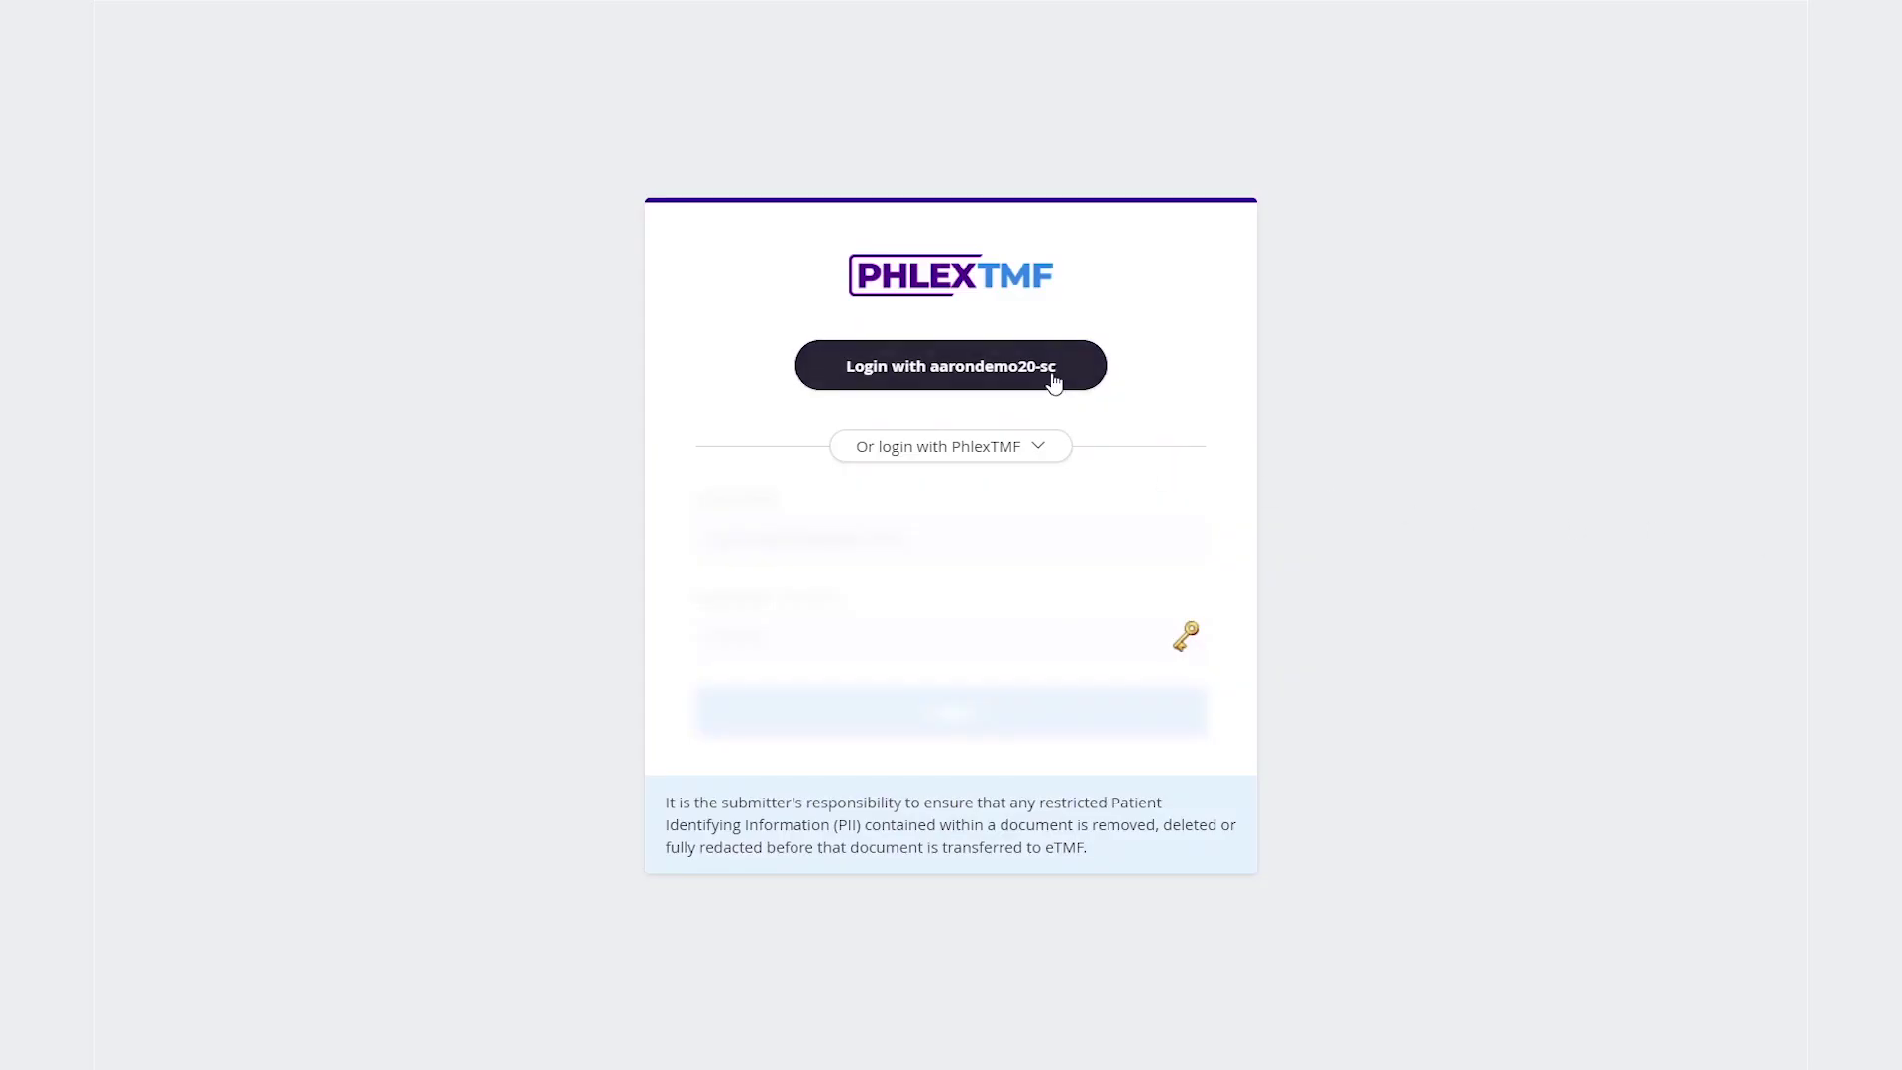
Sign in to PhlexTMF through the SSO login to reach the Dashboard
left_click(1055, 382)
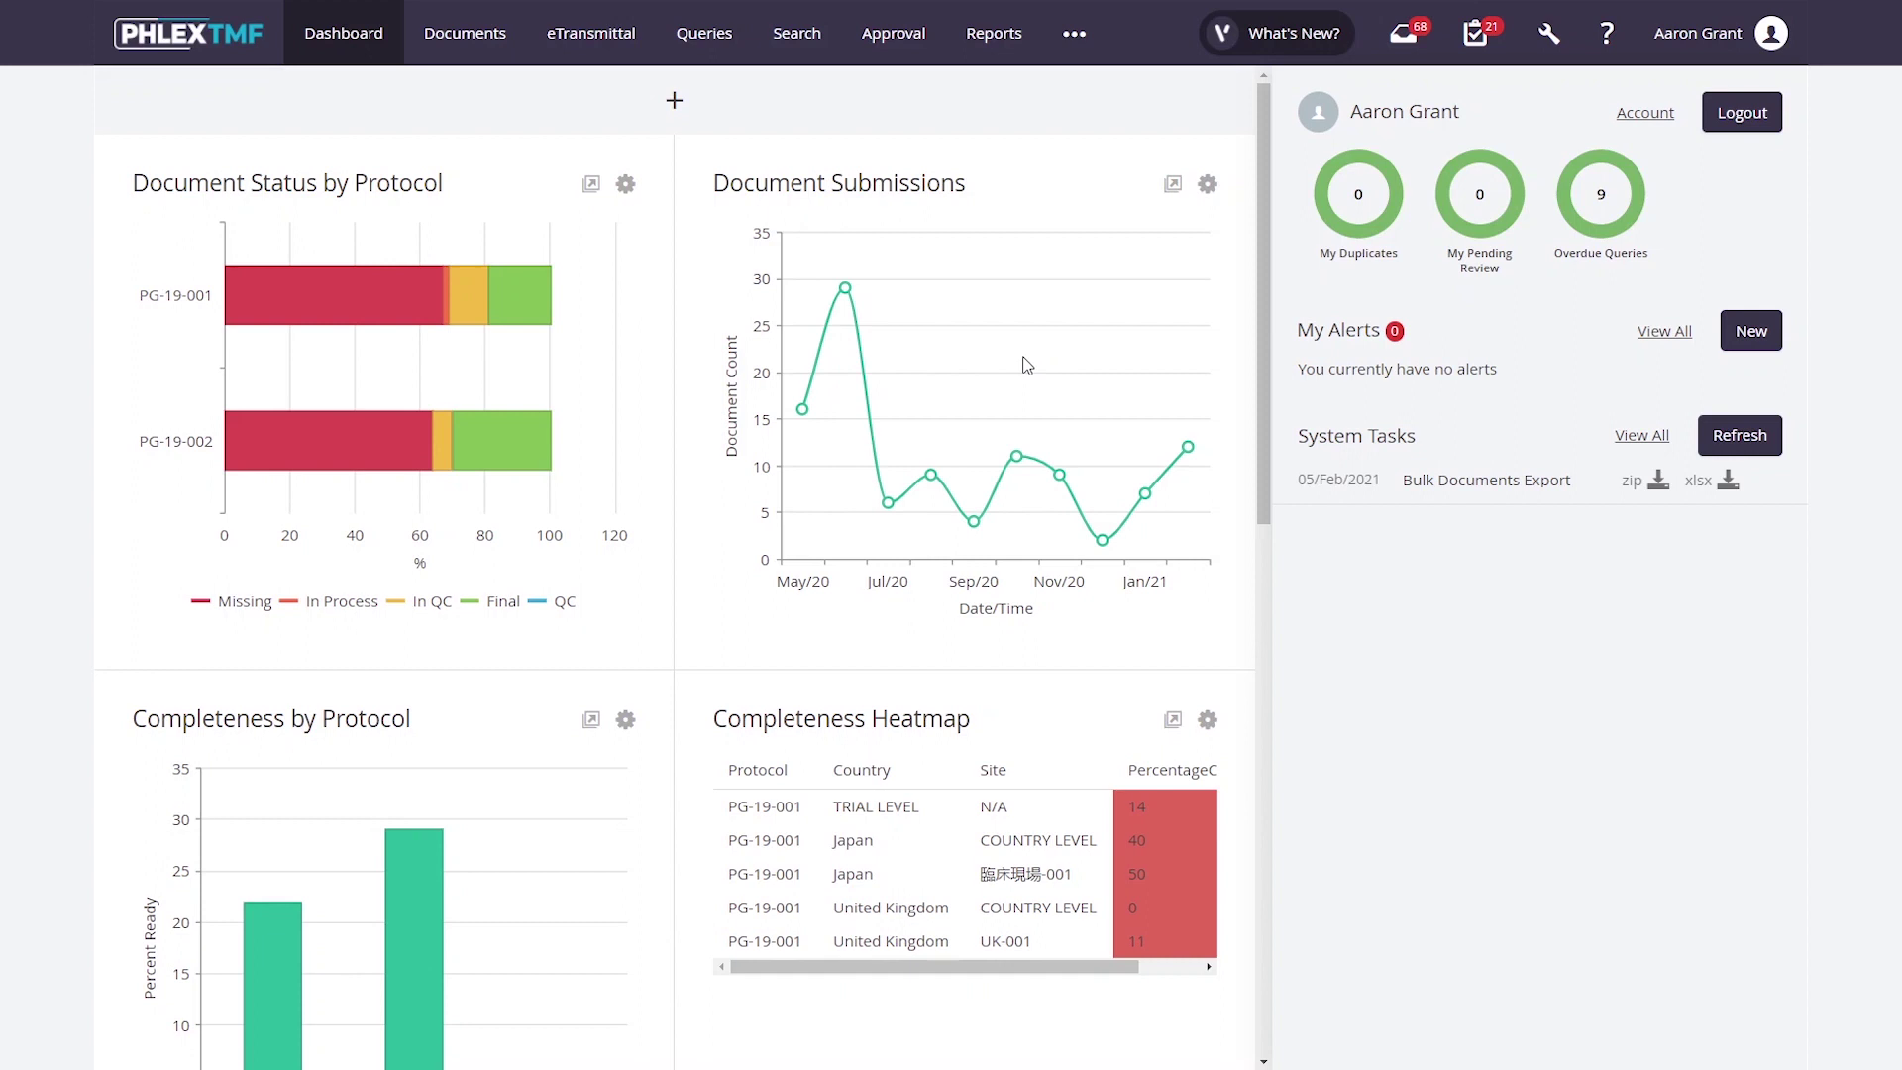
Open the Add Report catalogue of 35 reports and close it without adding any
left_click(674, 102)
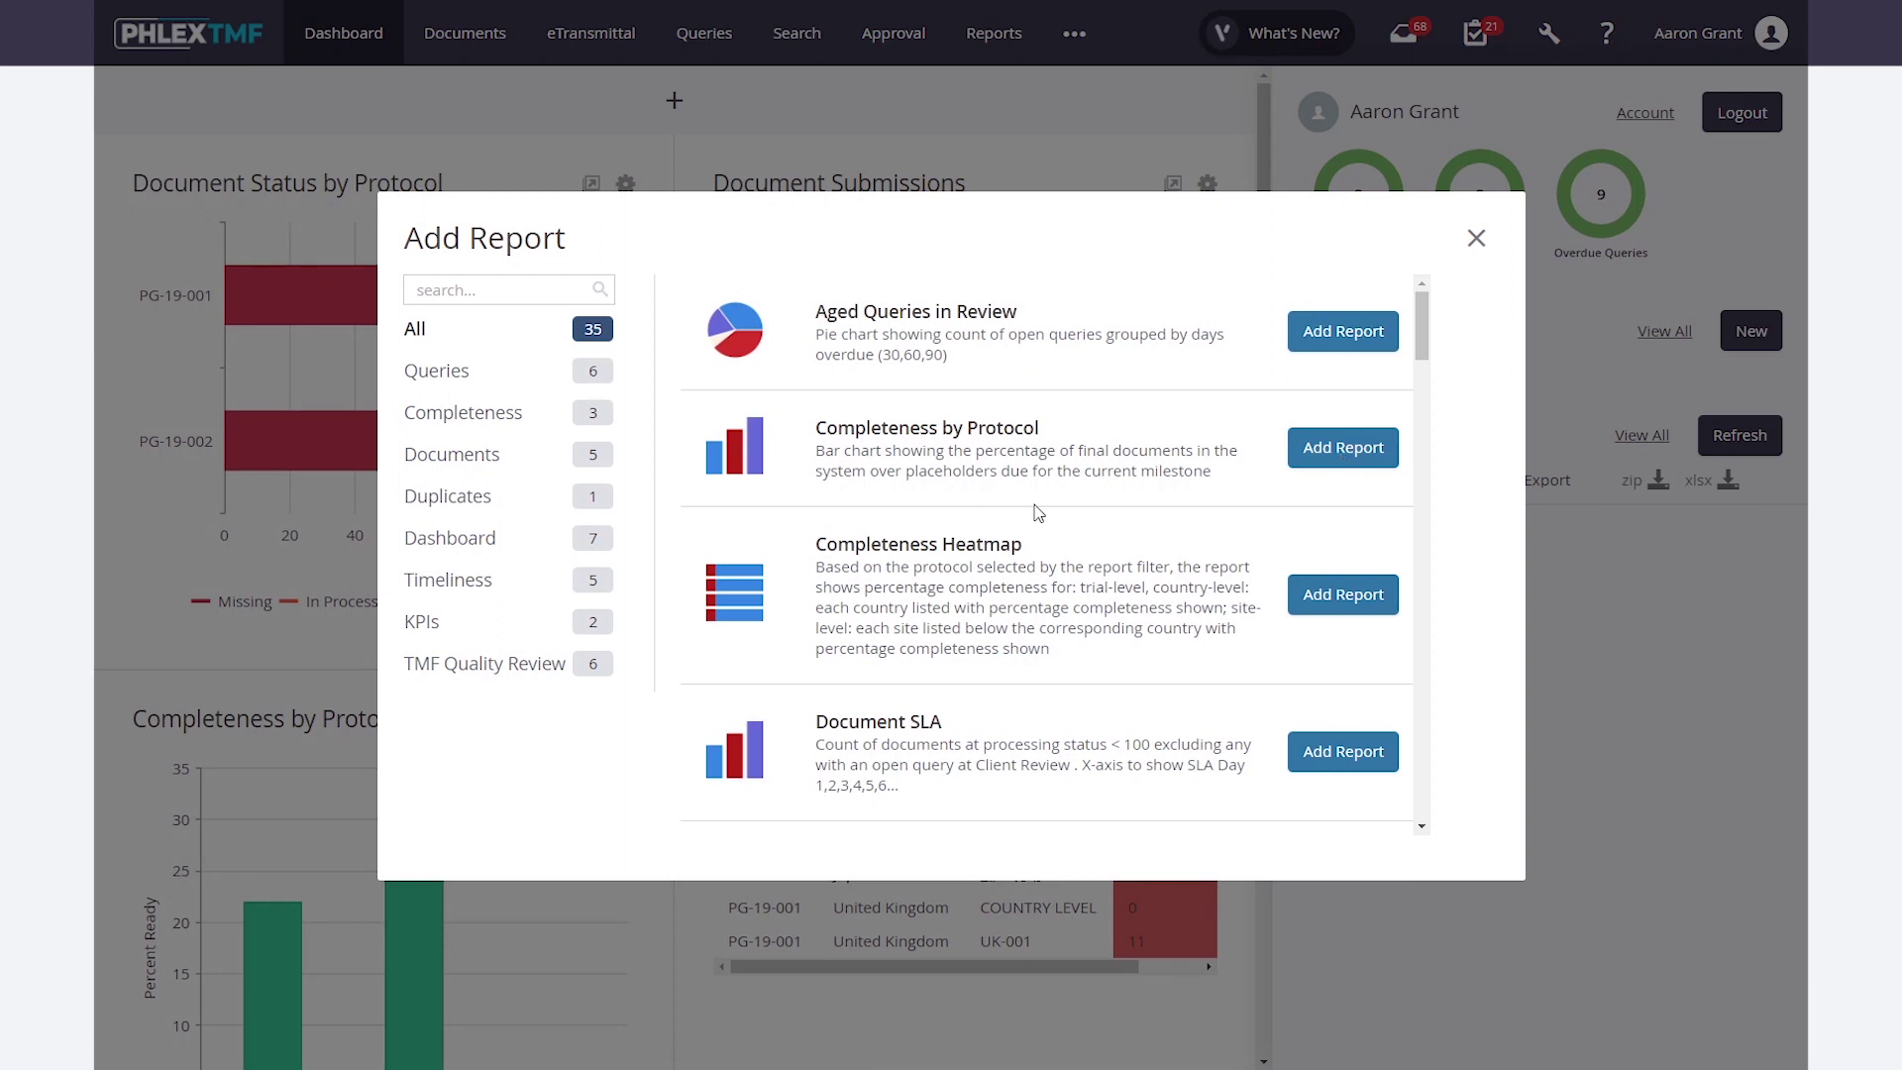
left_click(1476, 240)
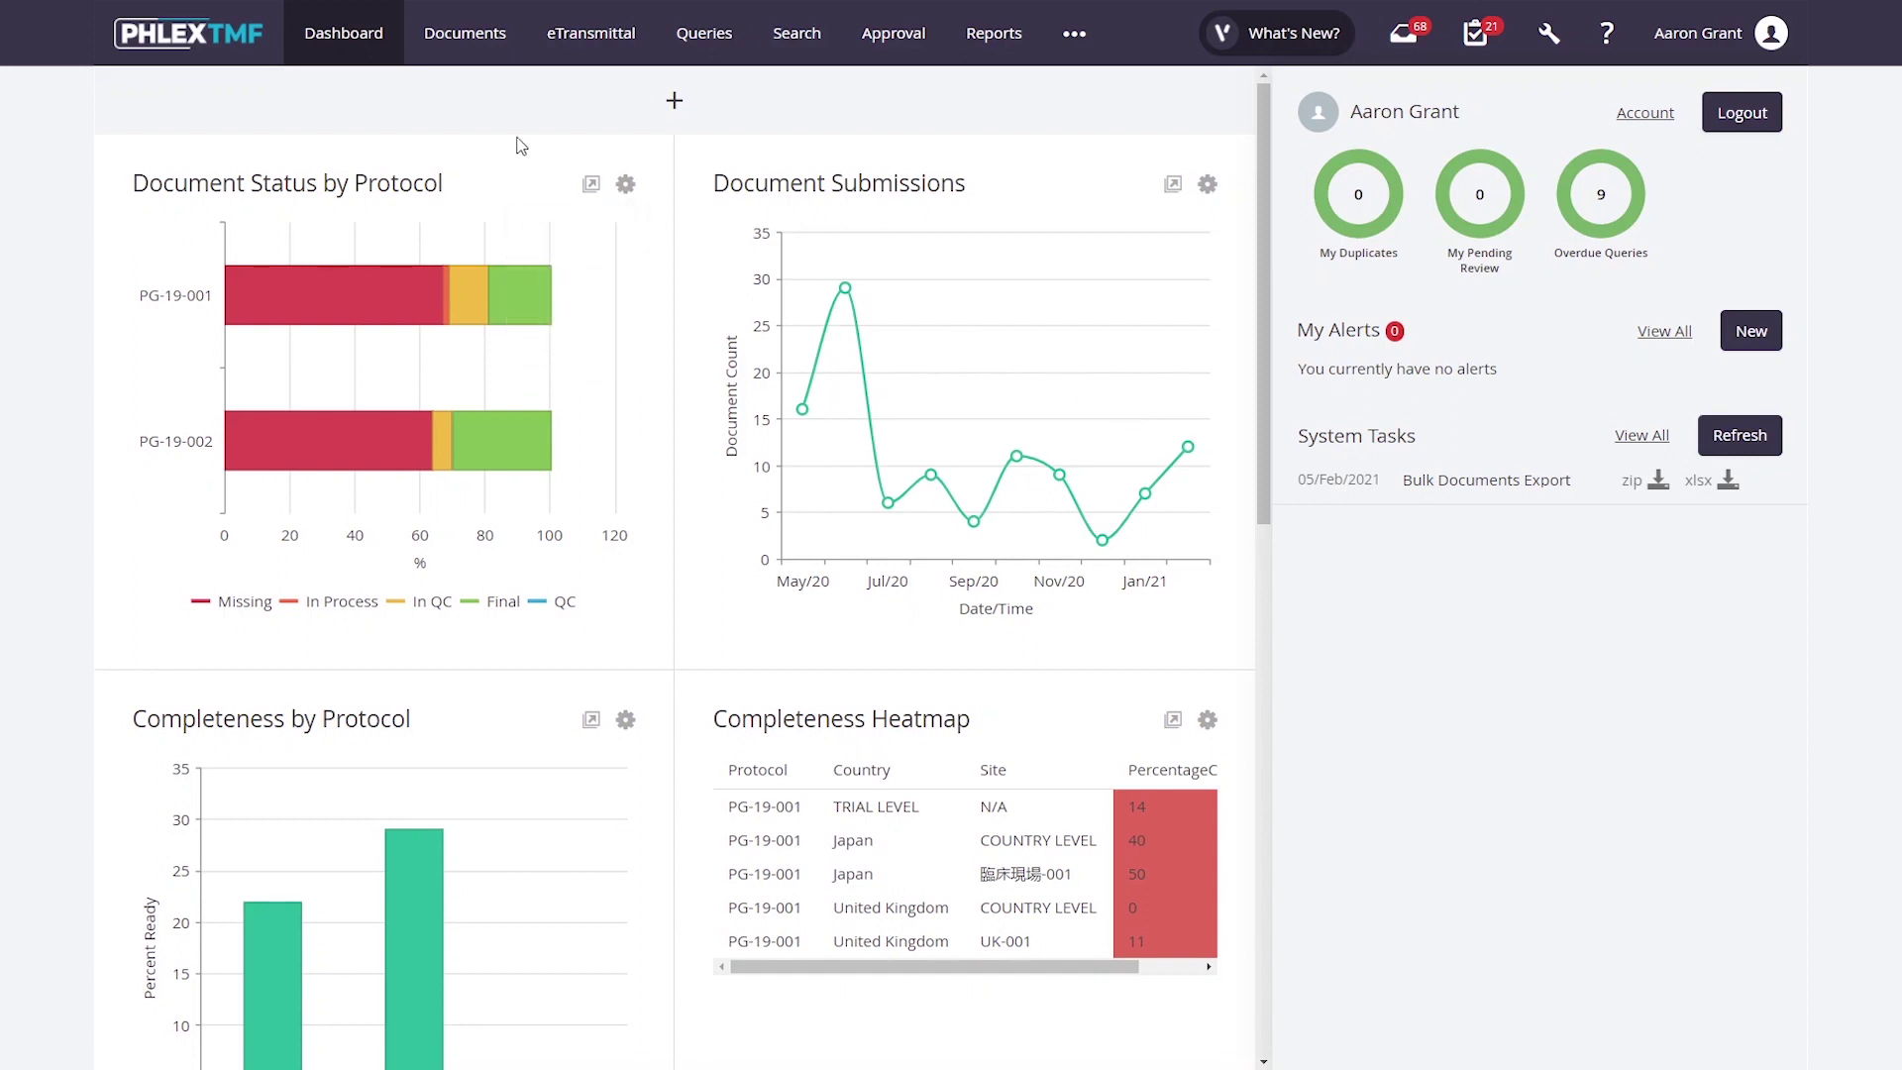
In Documents, drill through Avaniloprine > PG-19-001 > General > SITE > United States to US-001 - Pearl - Roy
left_click(482, 47)
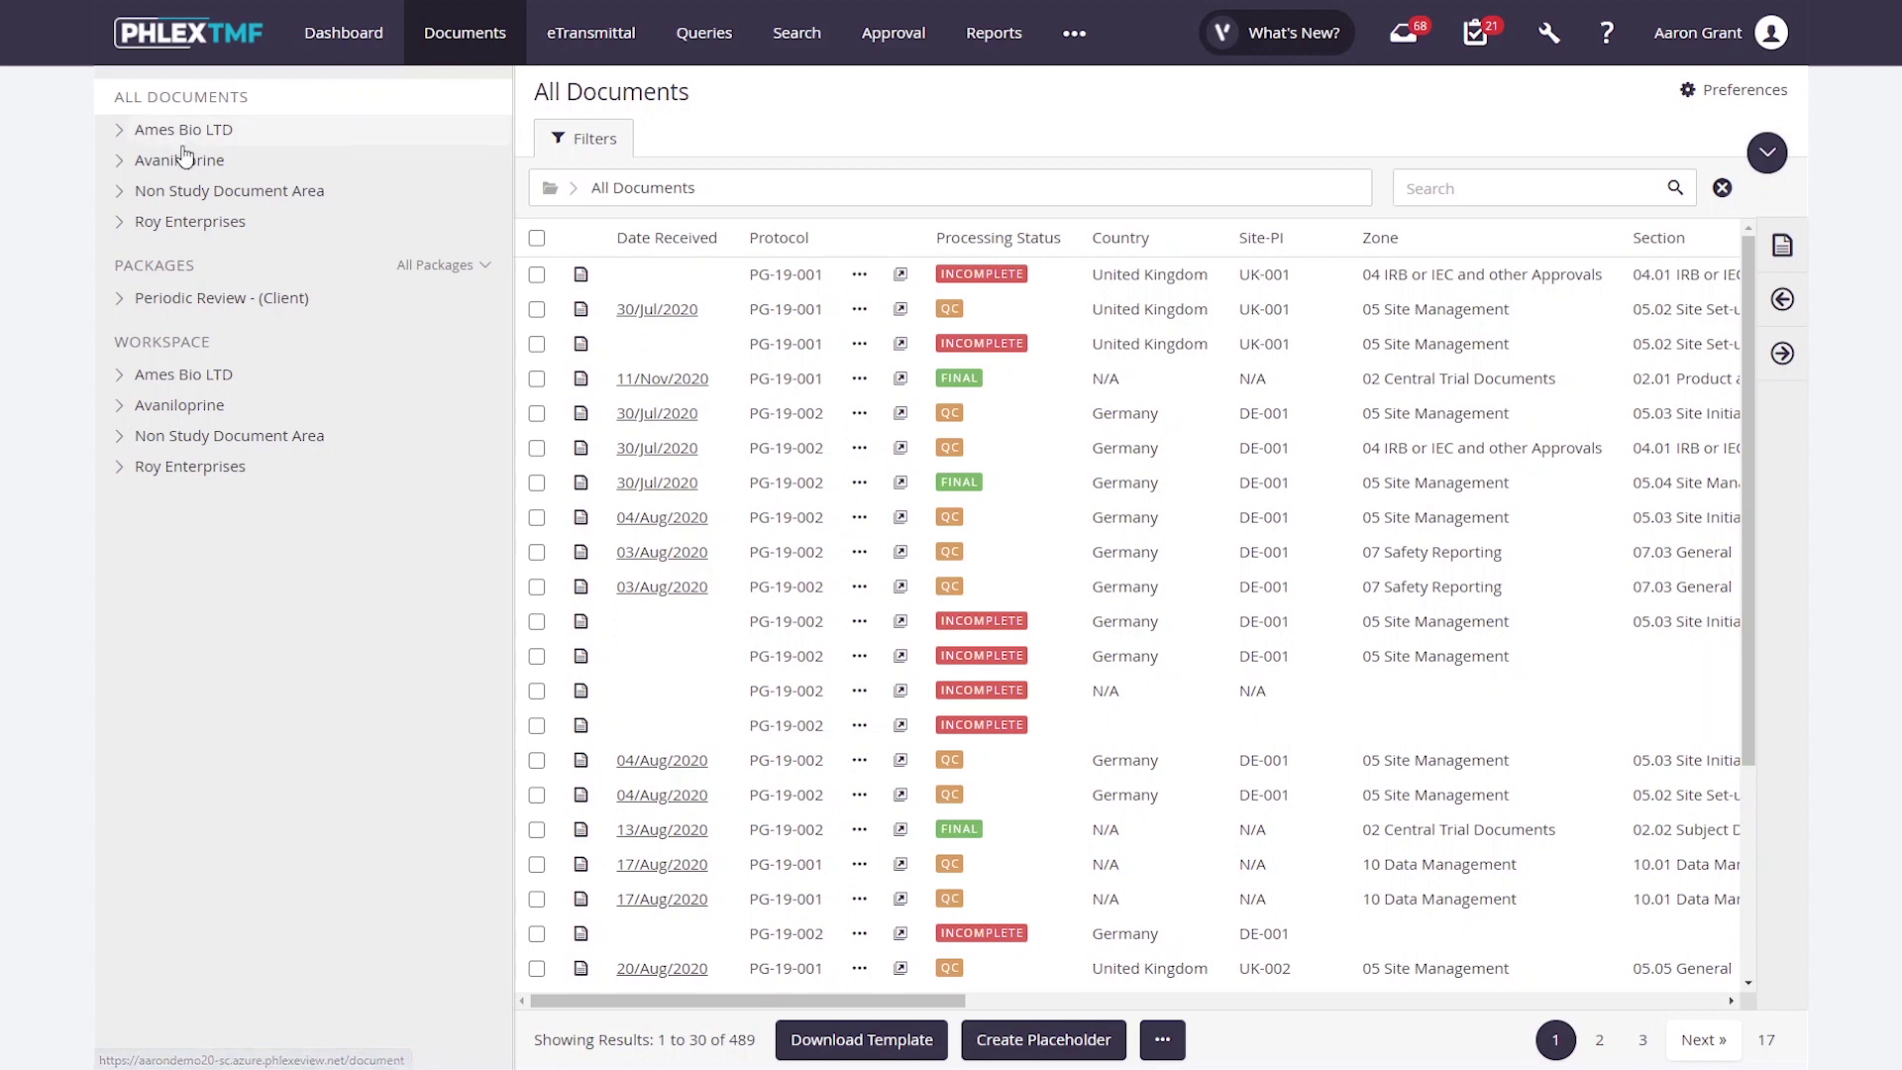
left_click(120, 162)
left_click(136, 192)
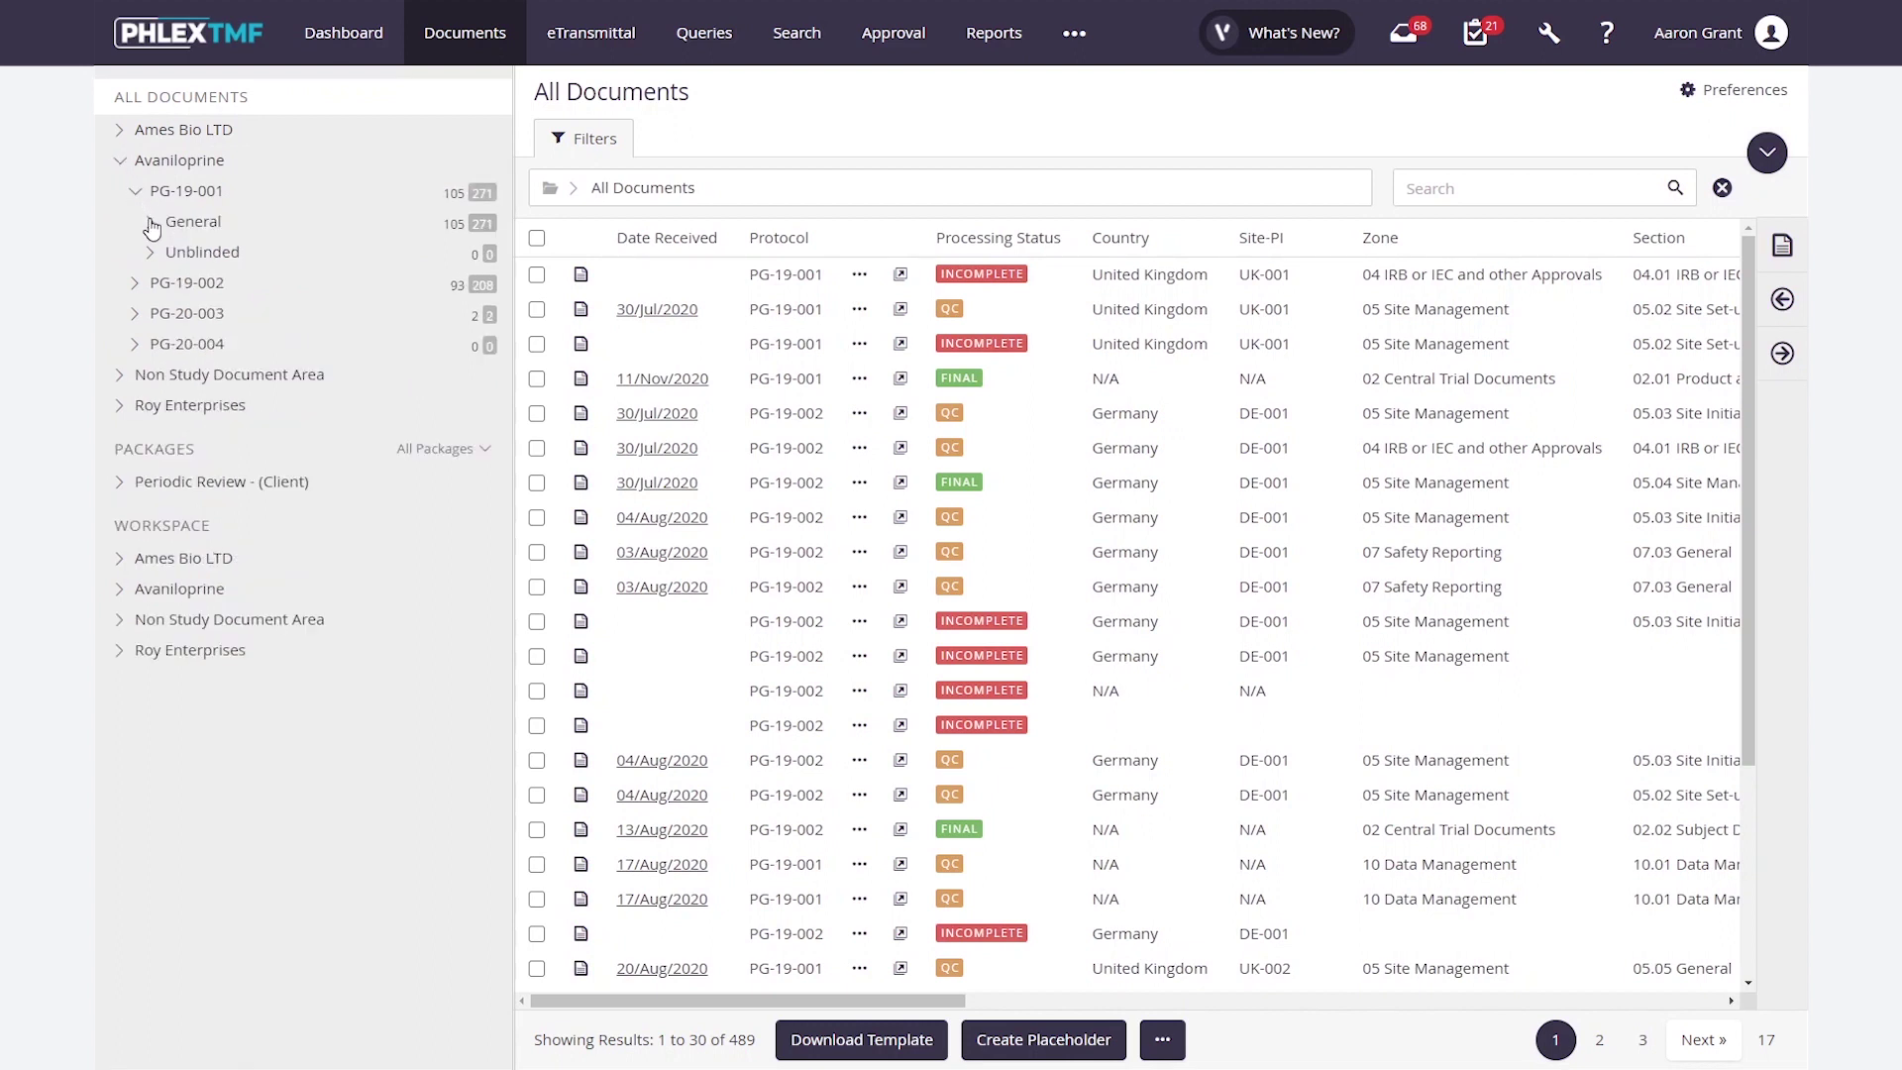
left_click(152, 224)
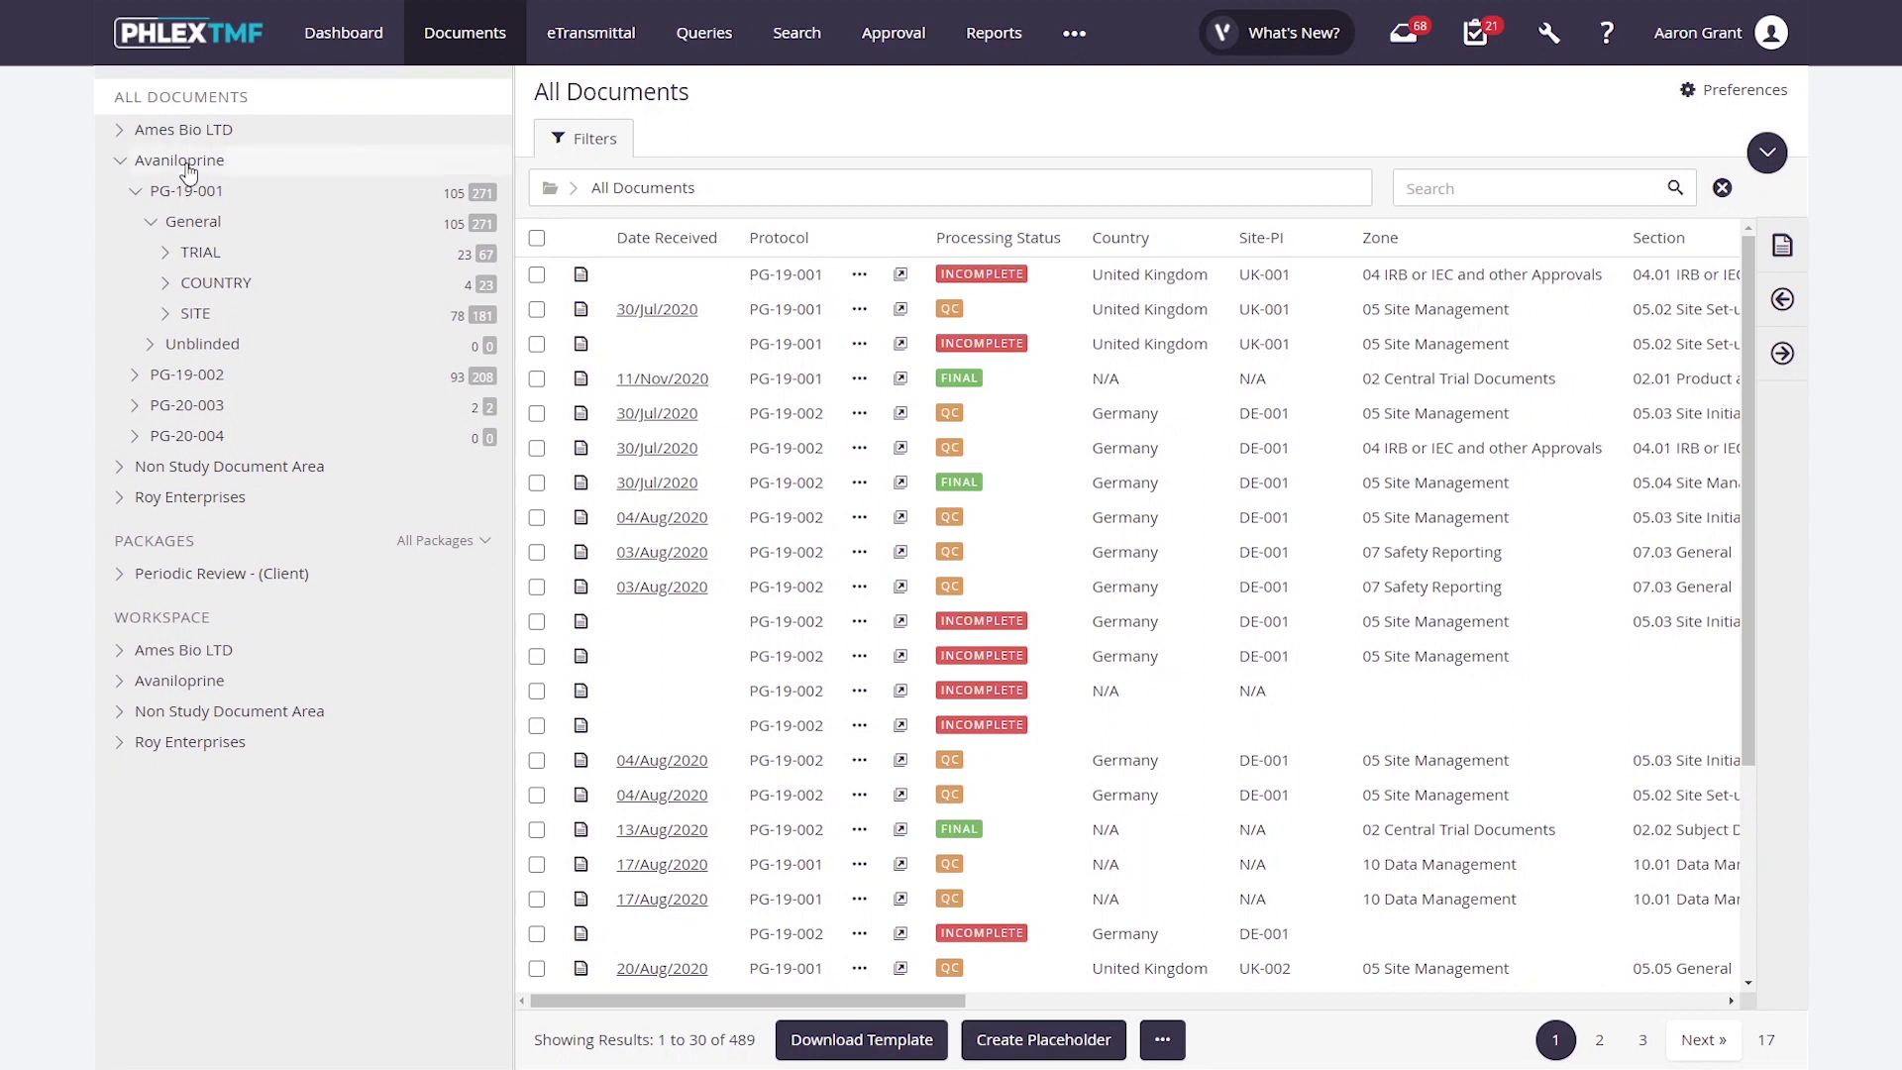
left_click(167, 315)
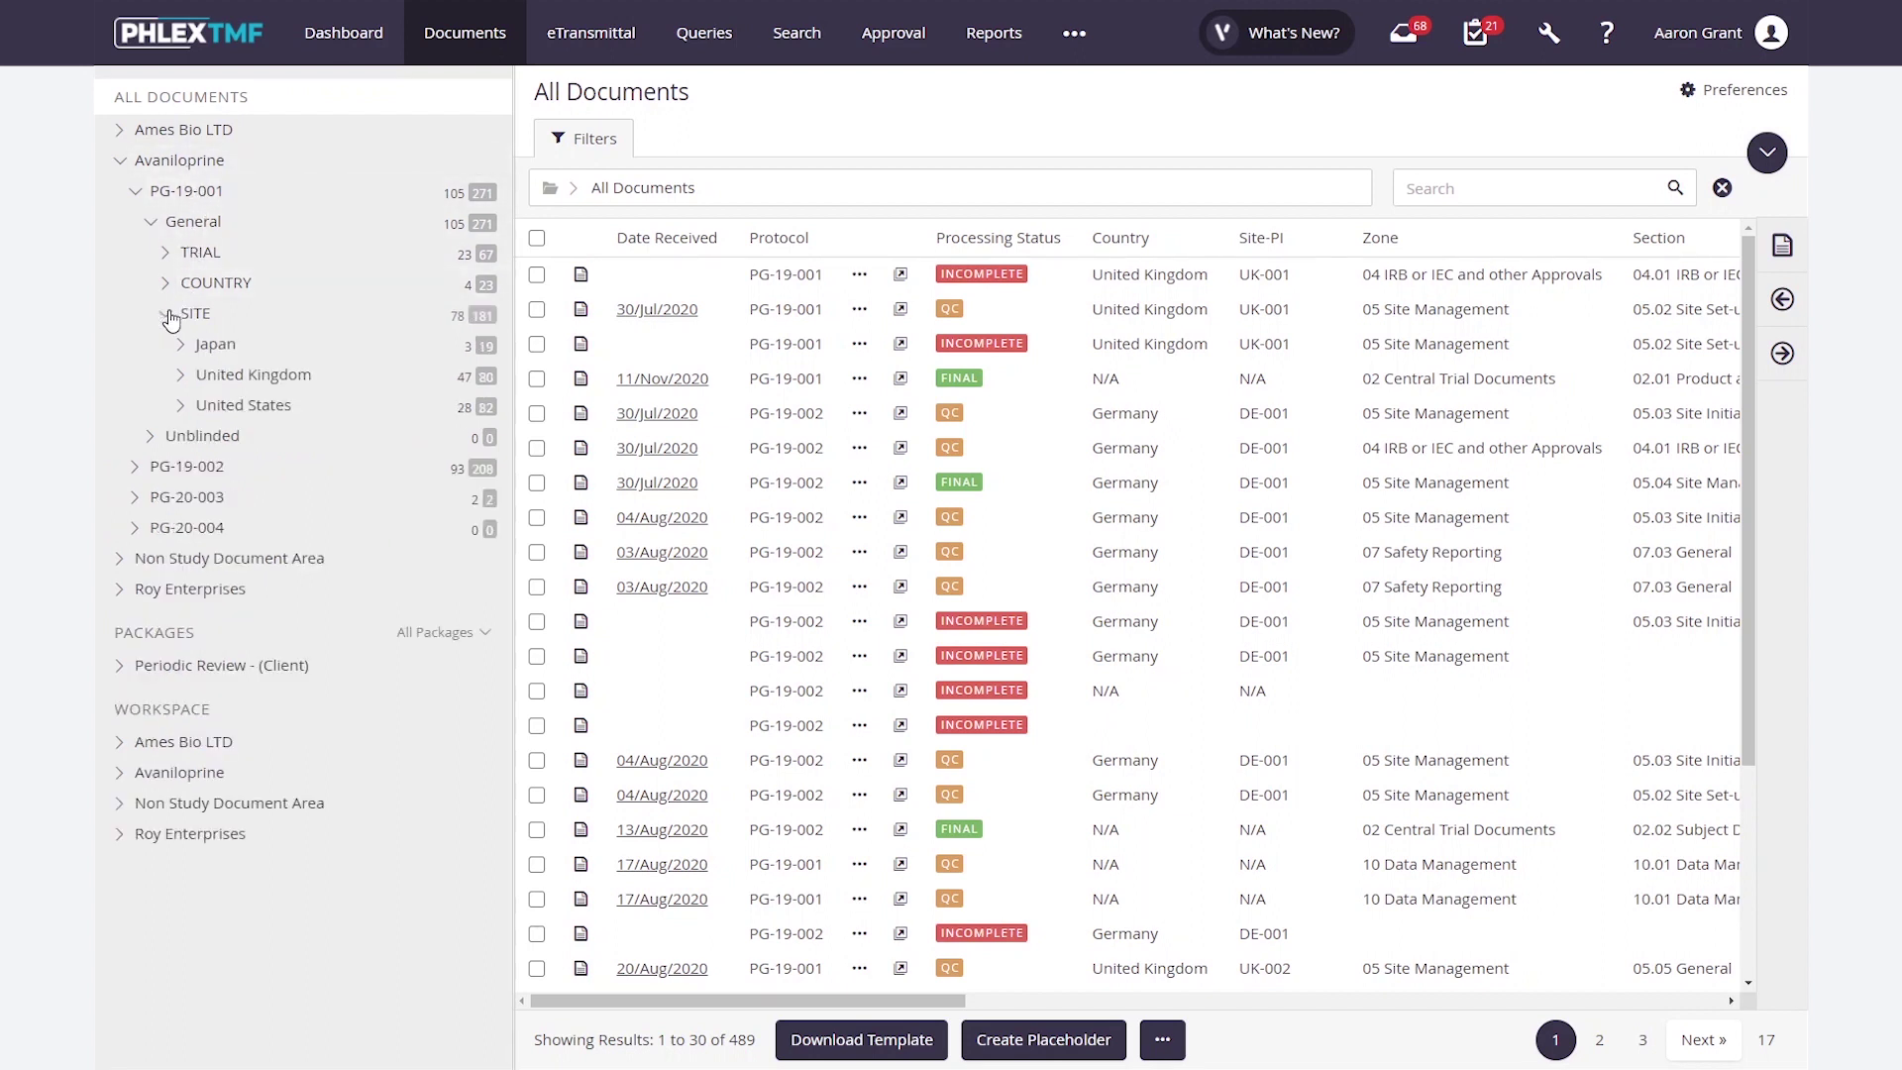
left_click(181, 404)
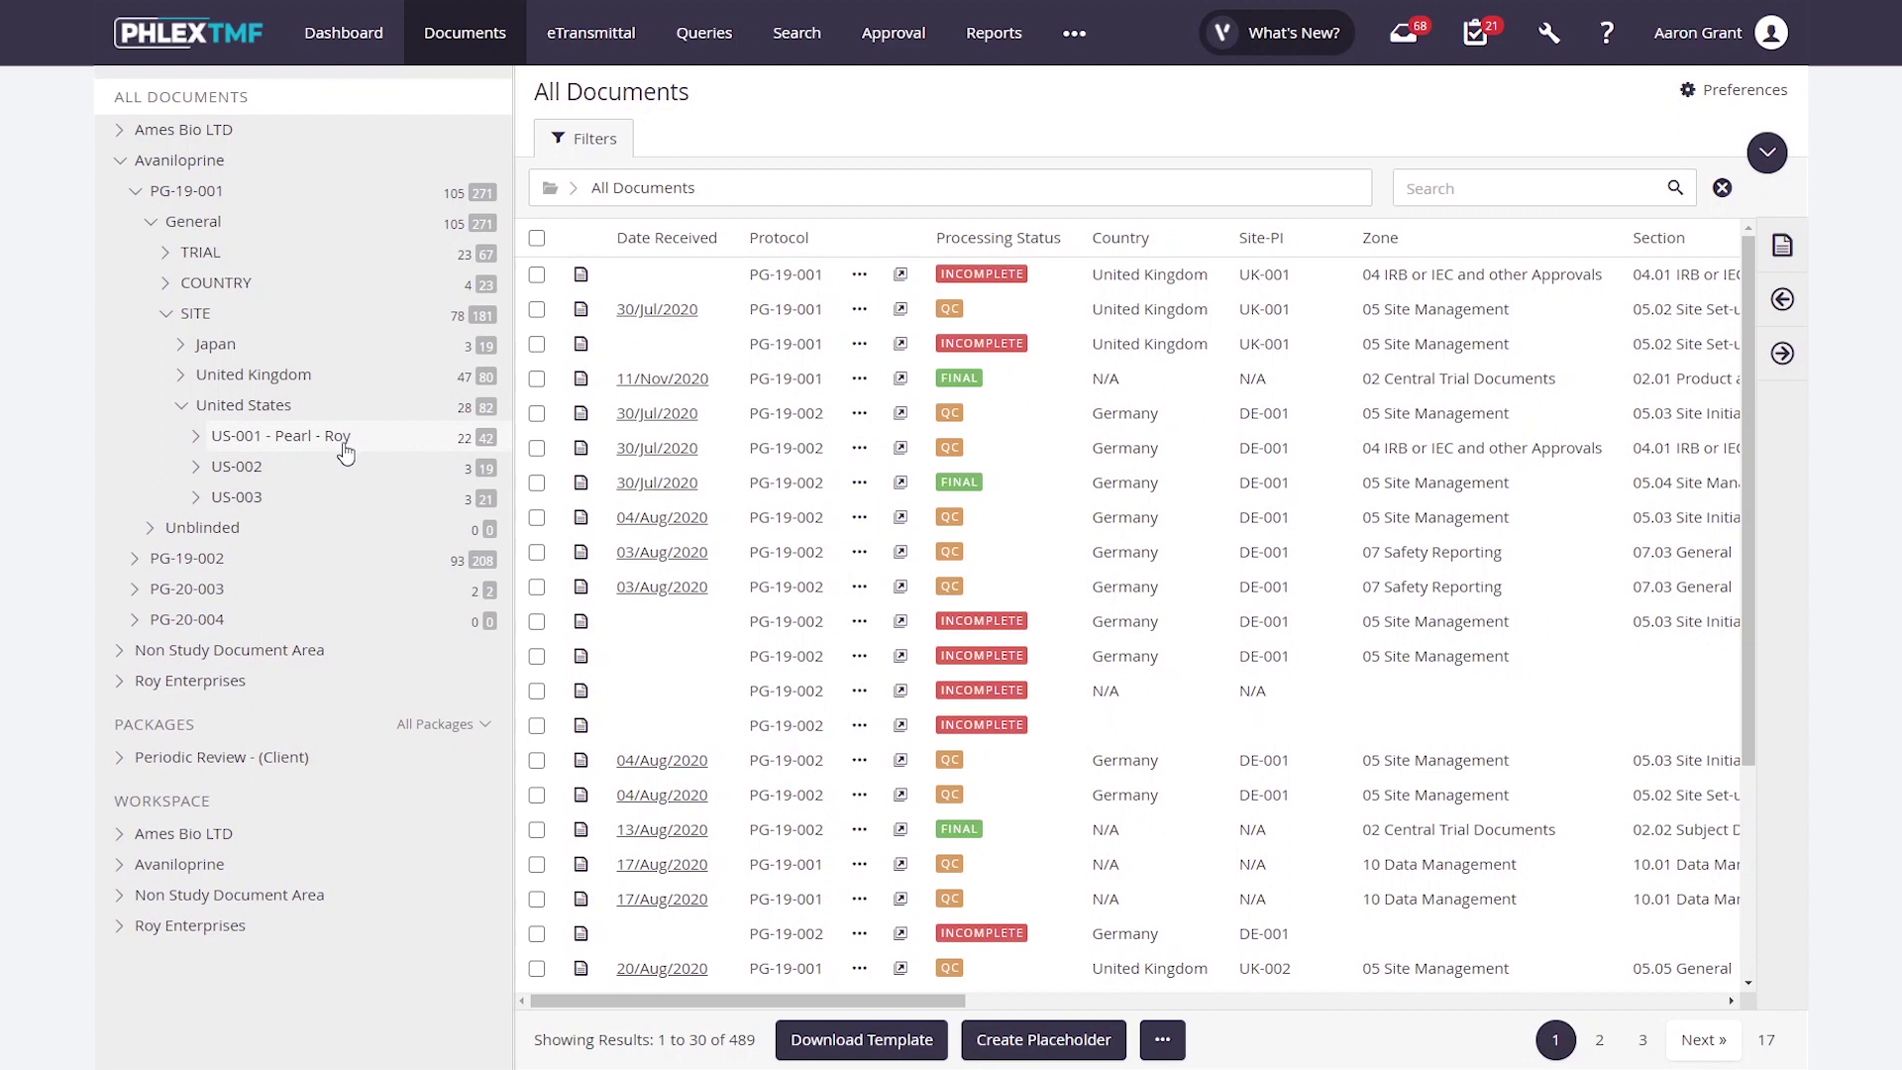
left_click(198, 437)
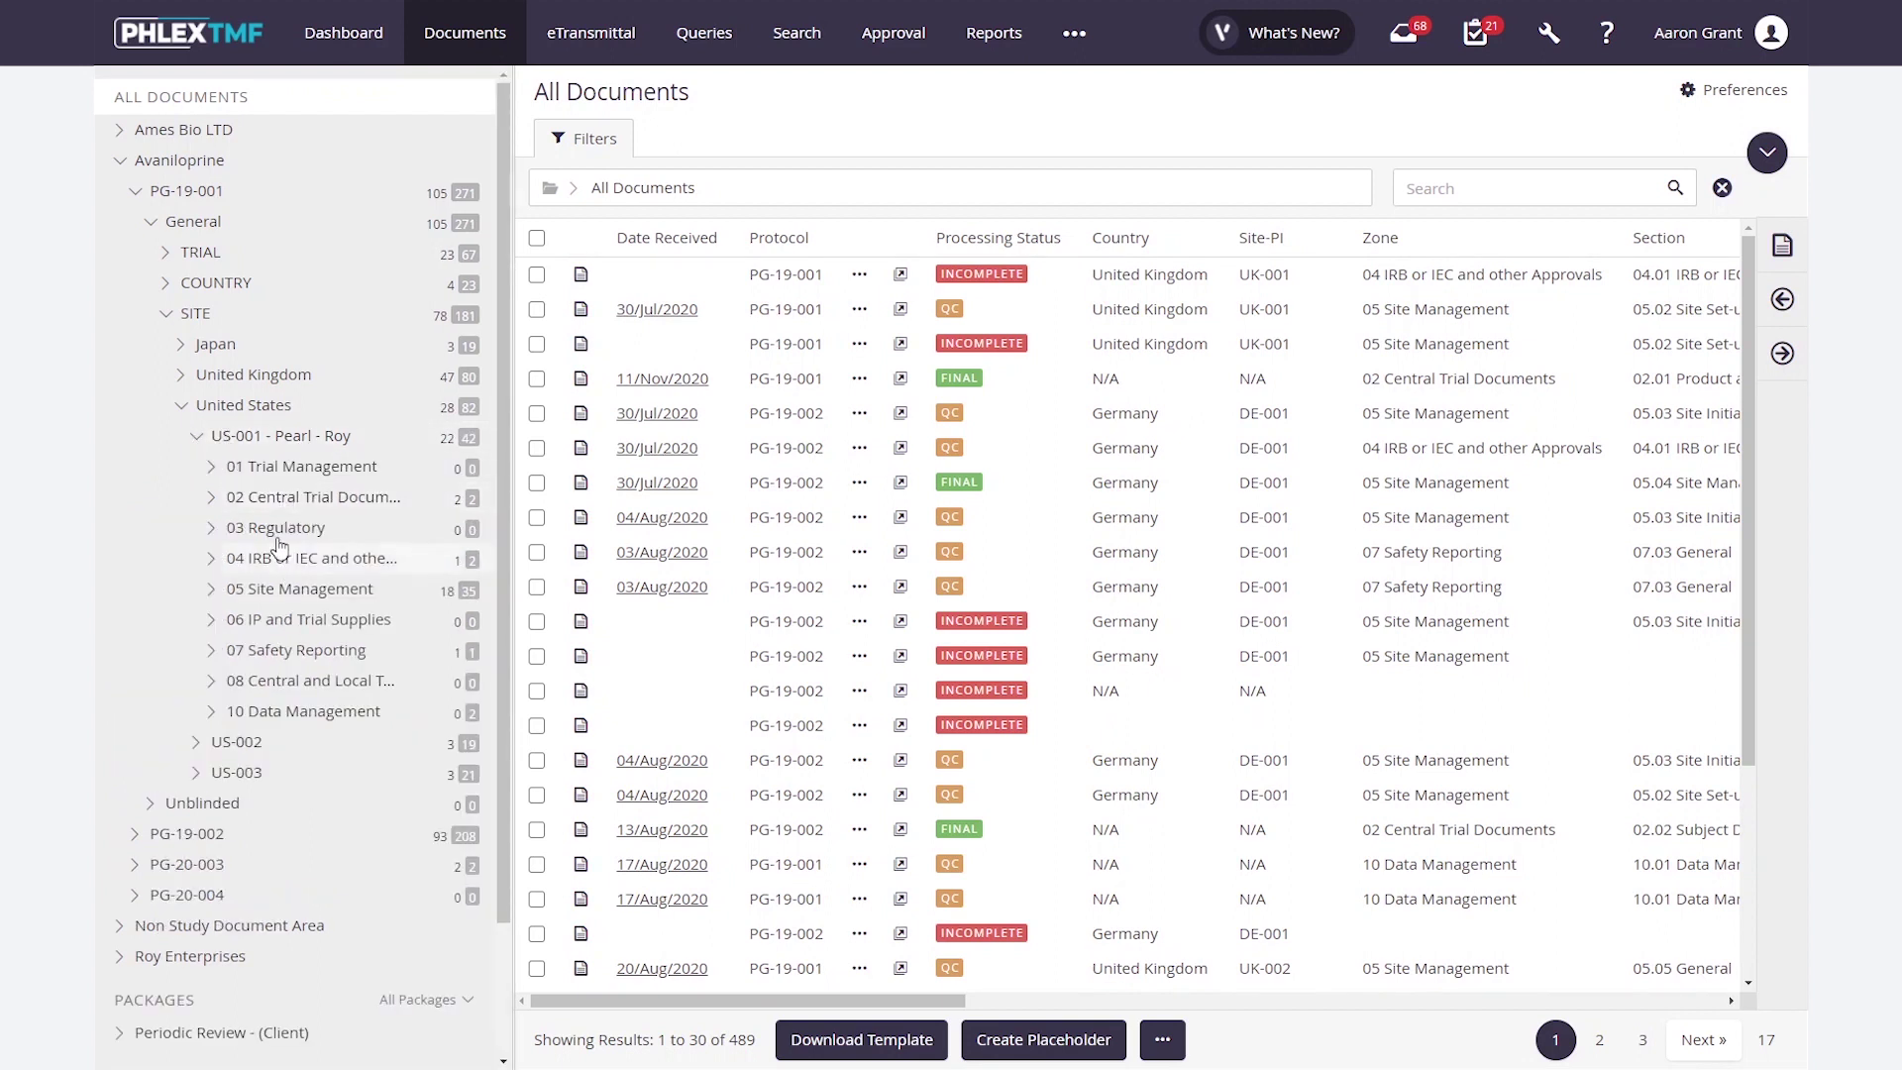
left_click(256, 441)
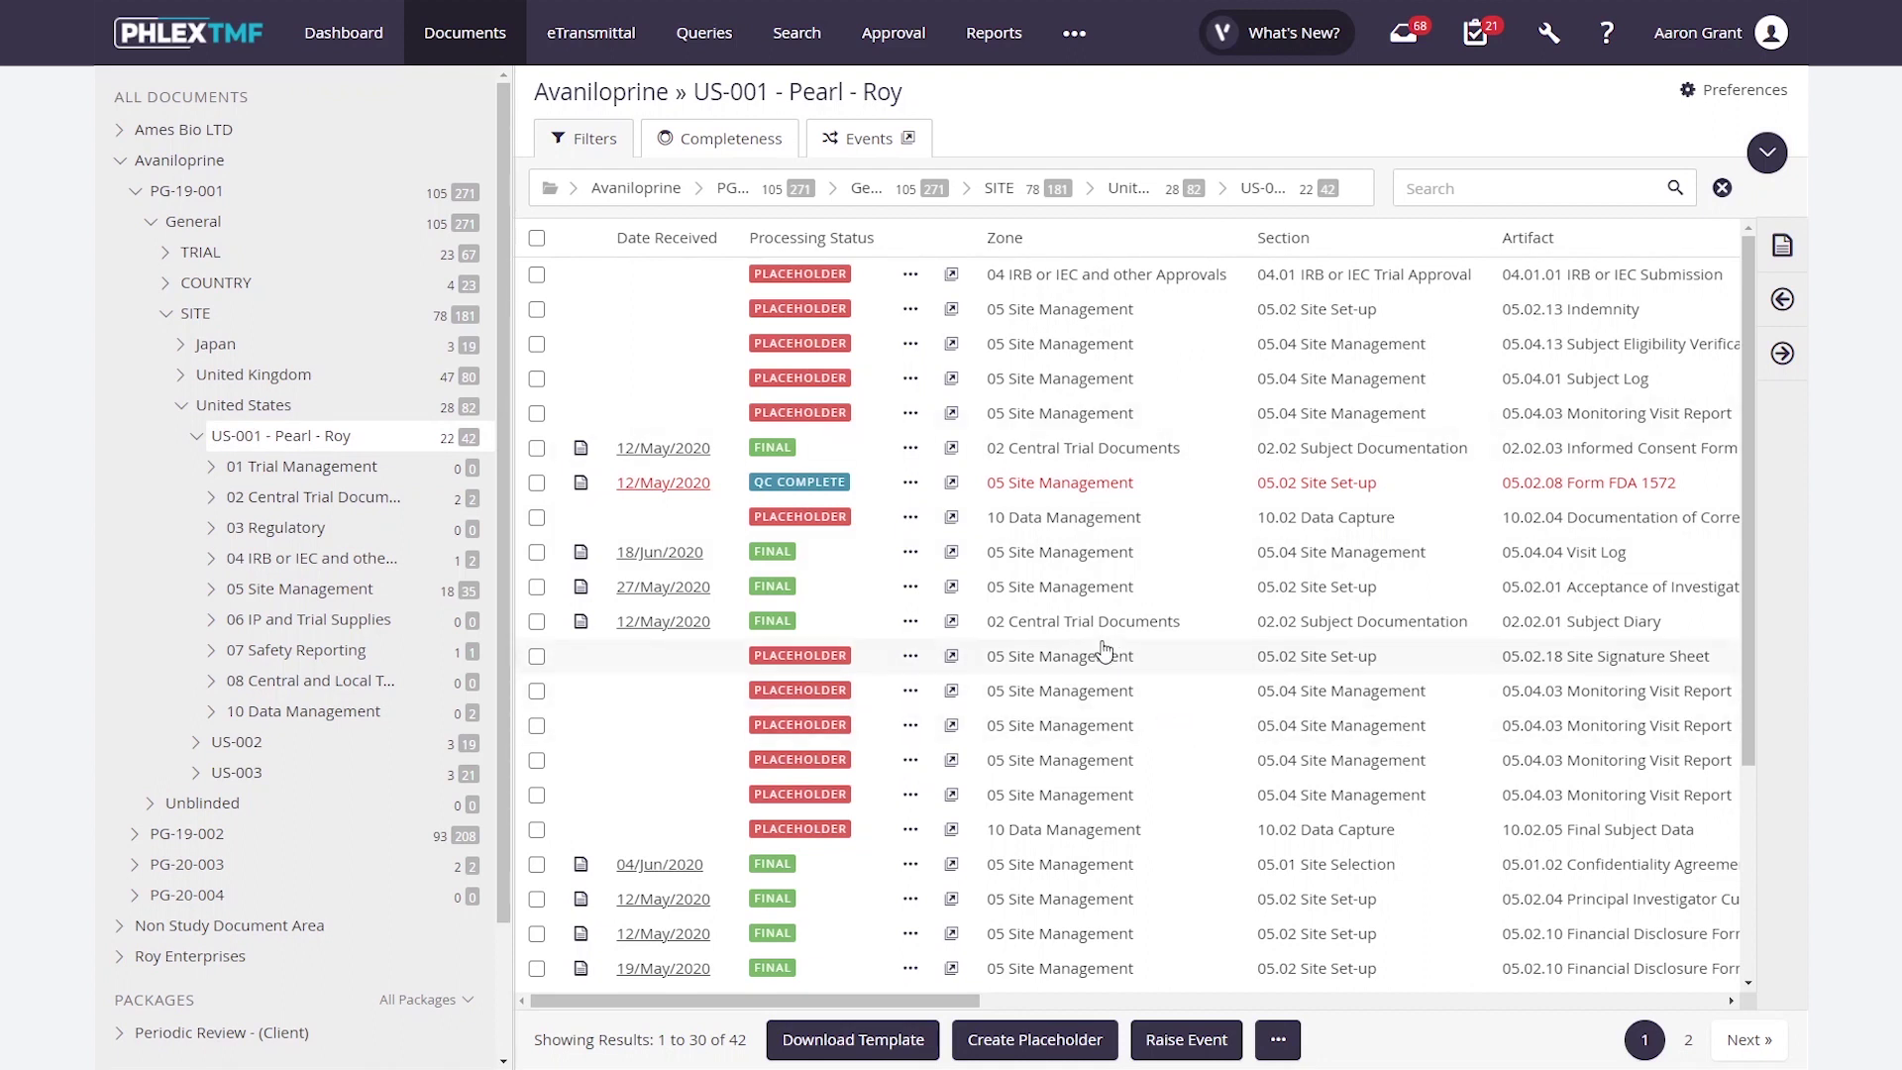
Filter the site's documents by Artifact 05.02.04 and 05.02.05 Curriculum Vitae, leaving three results
left_click(596, 139)
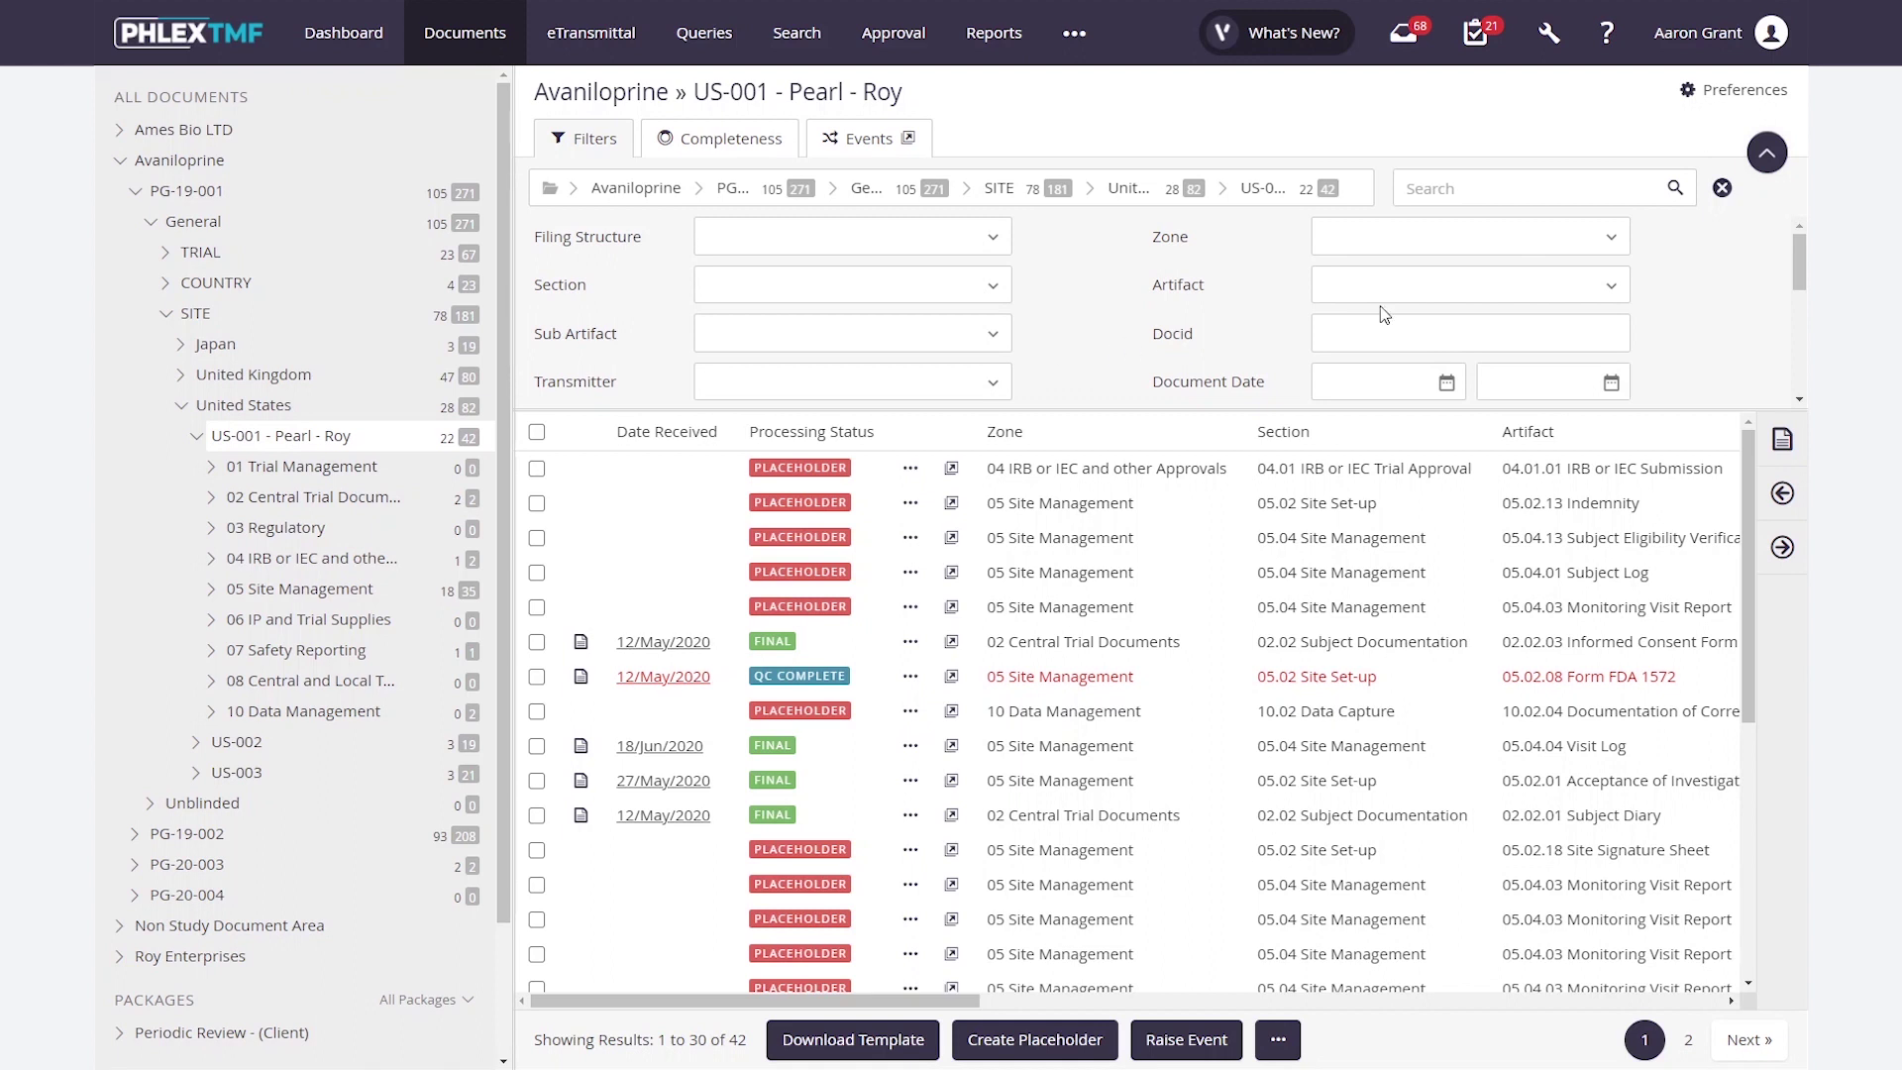
left_click(1612, 287)
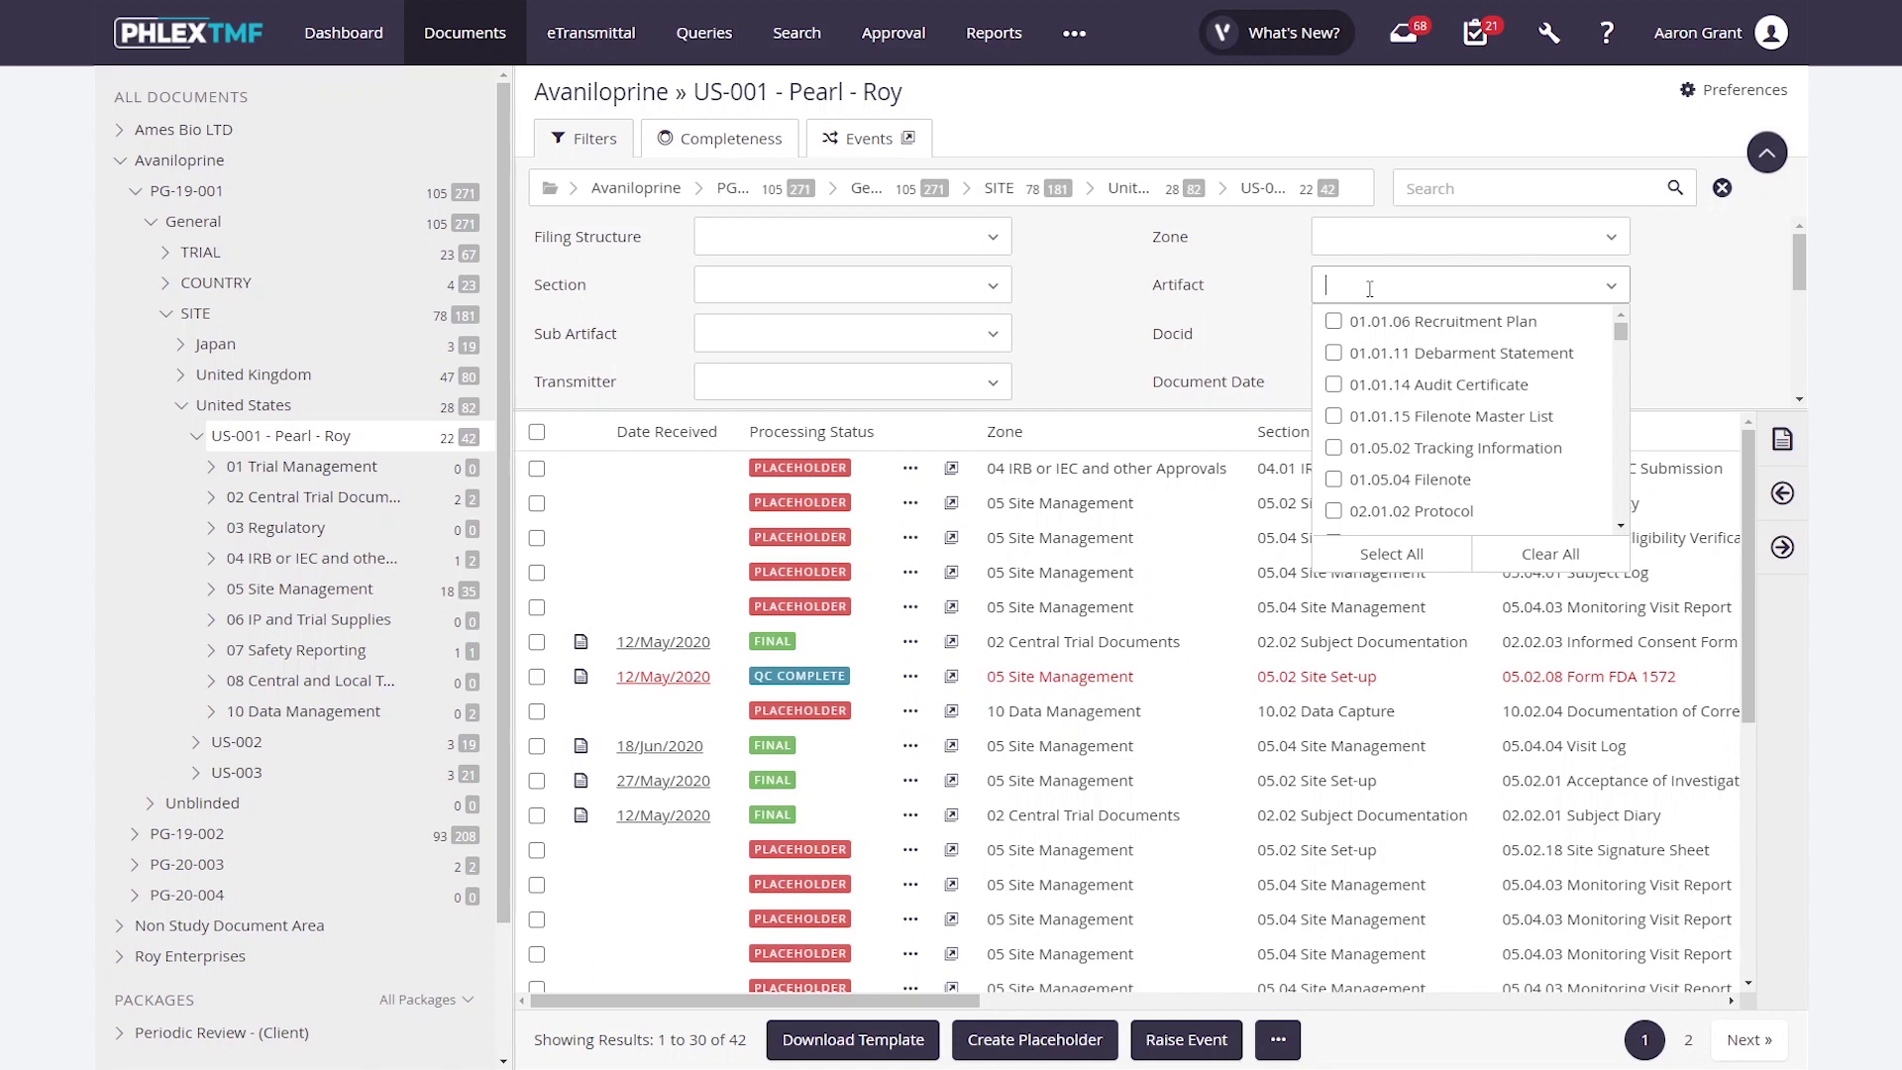
type("Curr")
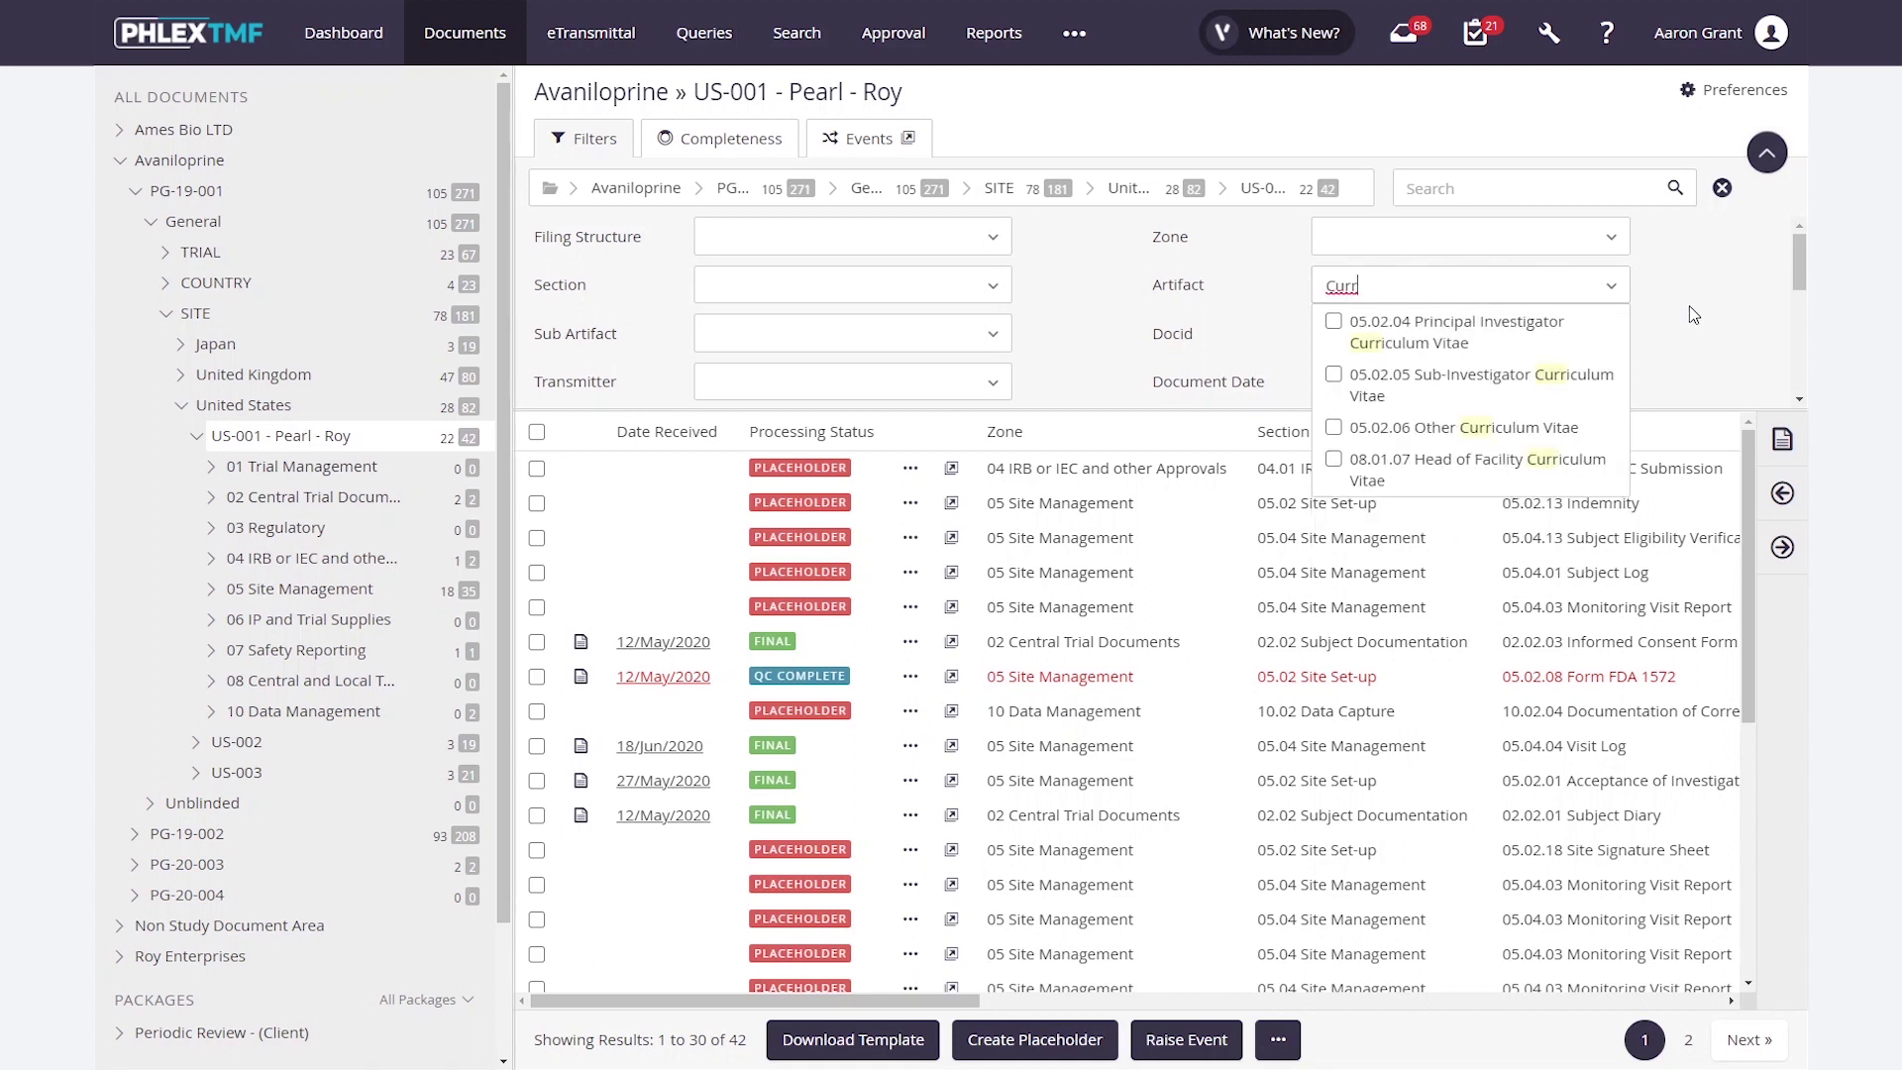
left_click(1495, 343)
left_click(1567, 406)
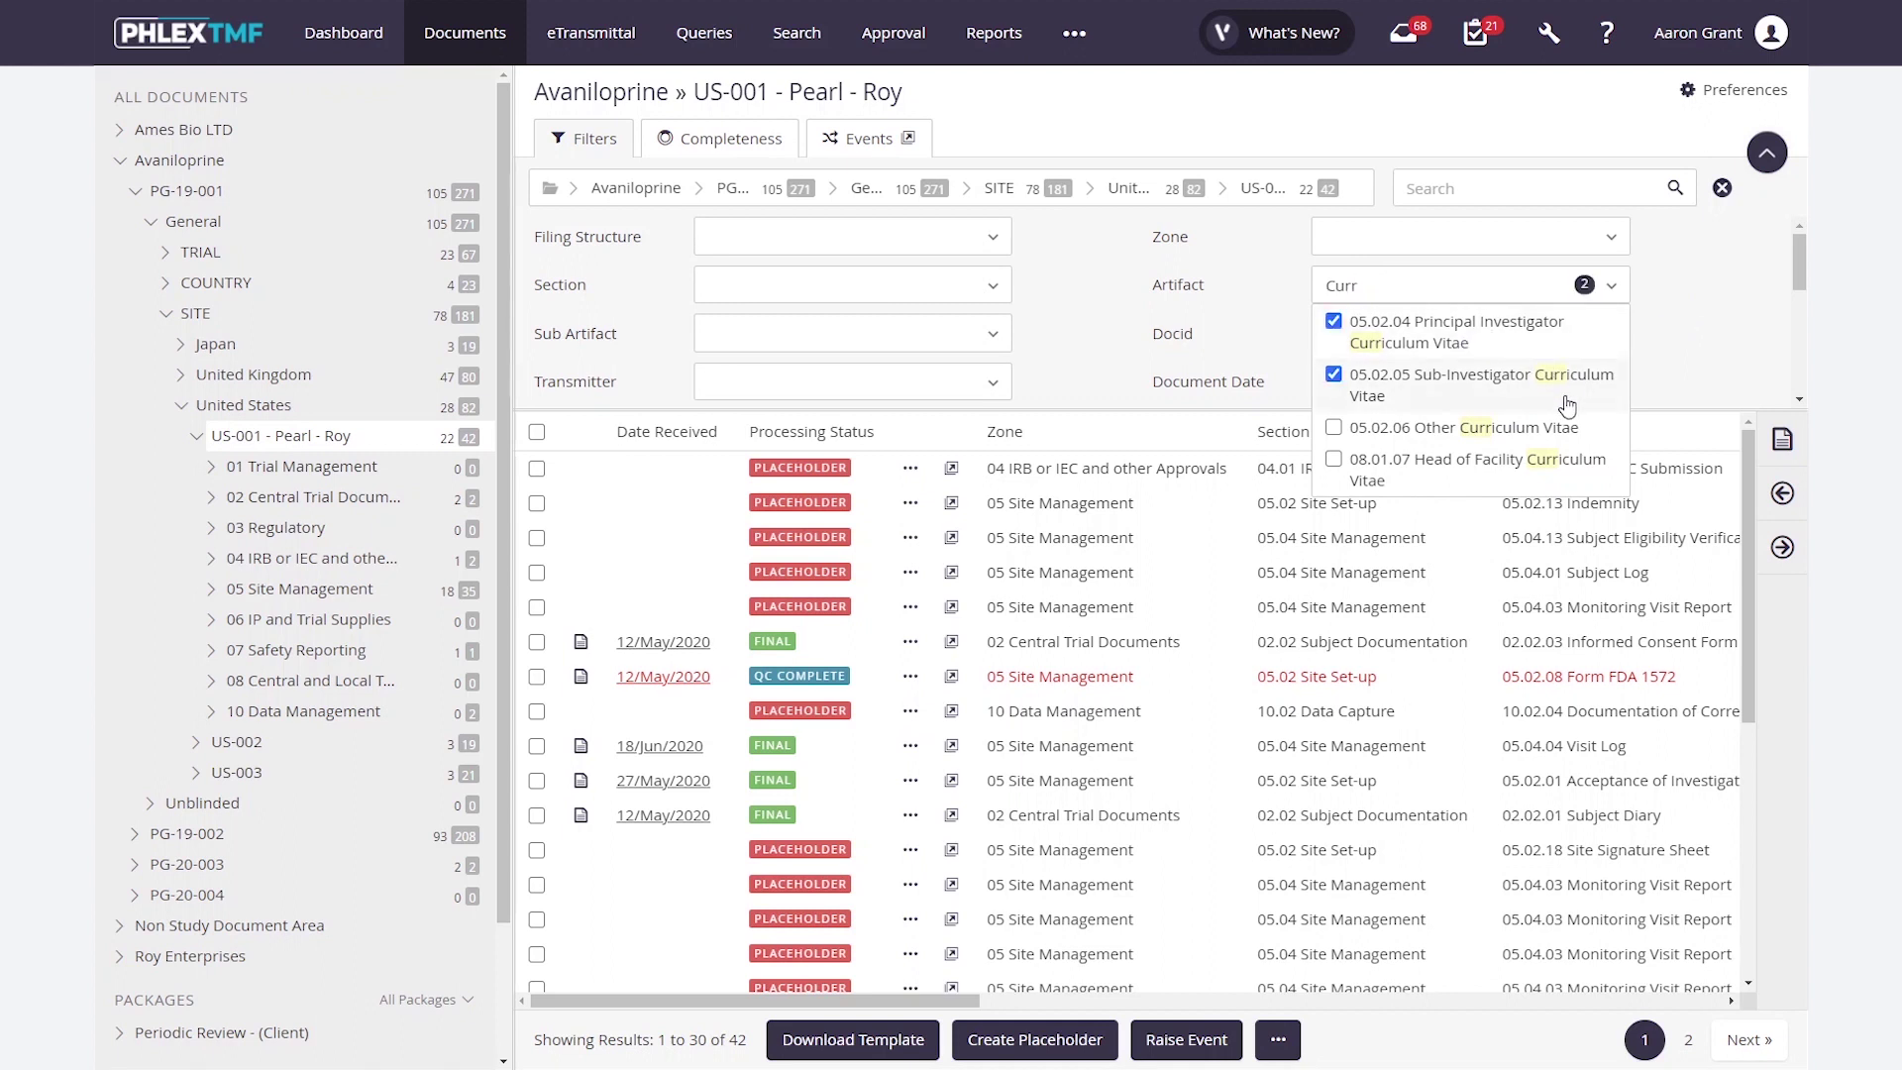
left_click(1697, 349)
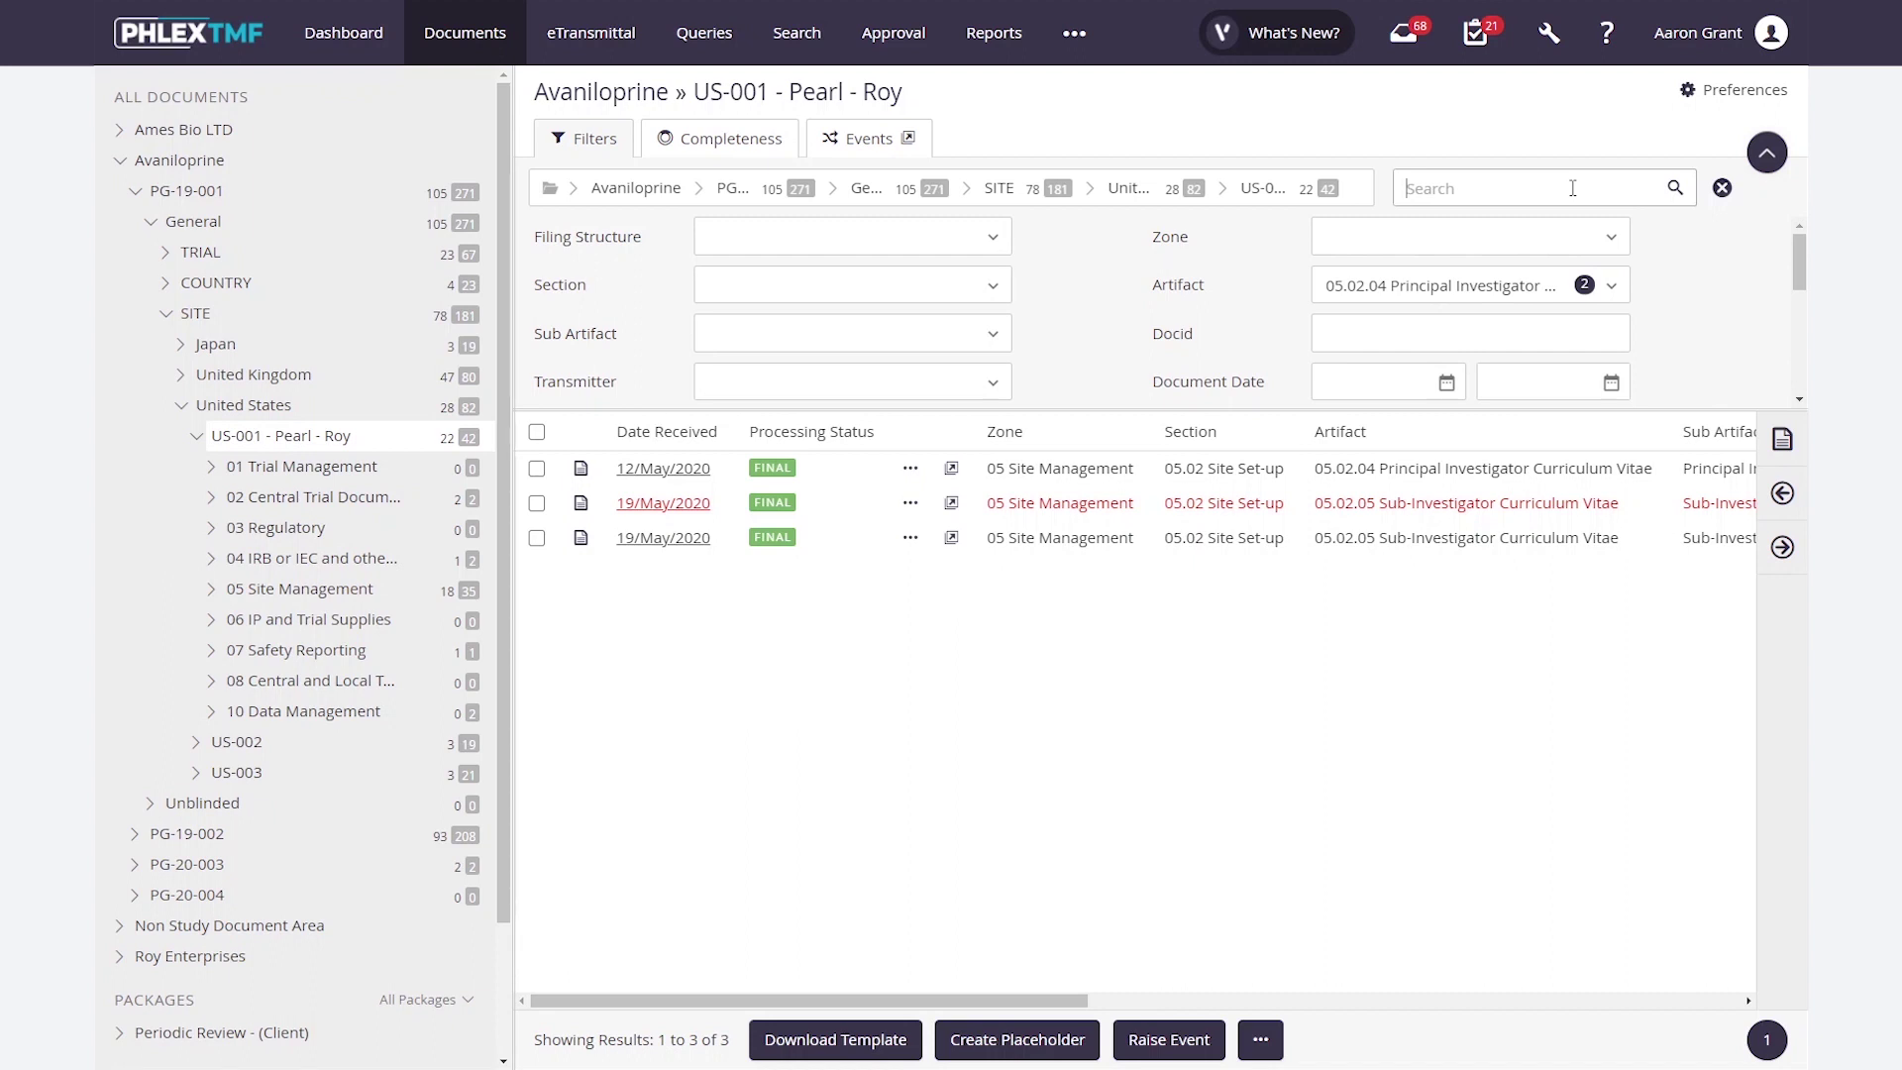
Search the results for the sub-investigator's surname and open the single matching CV
type("Matthews")
key("Return")
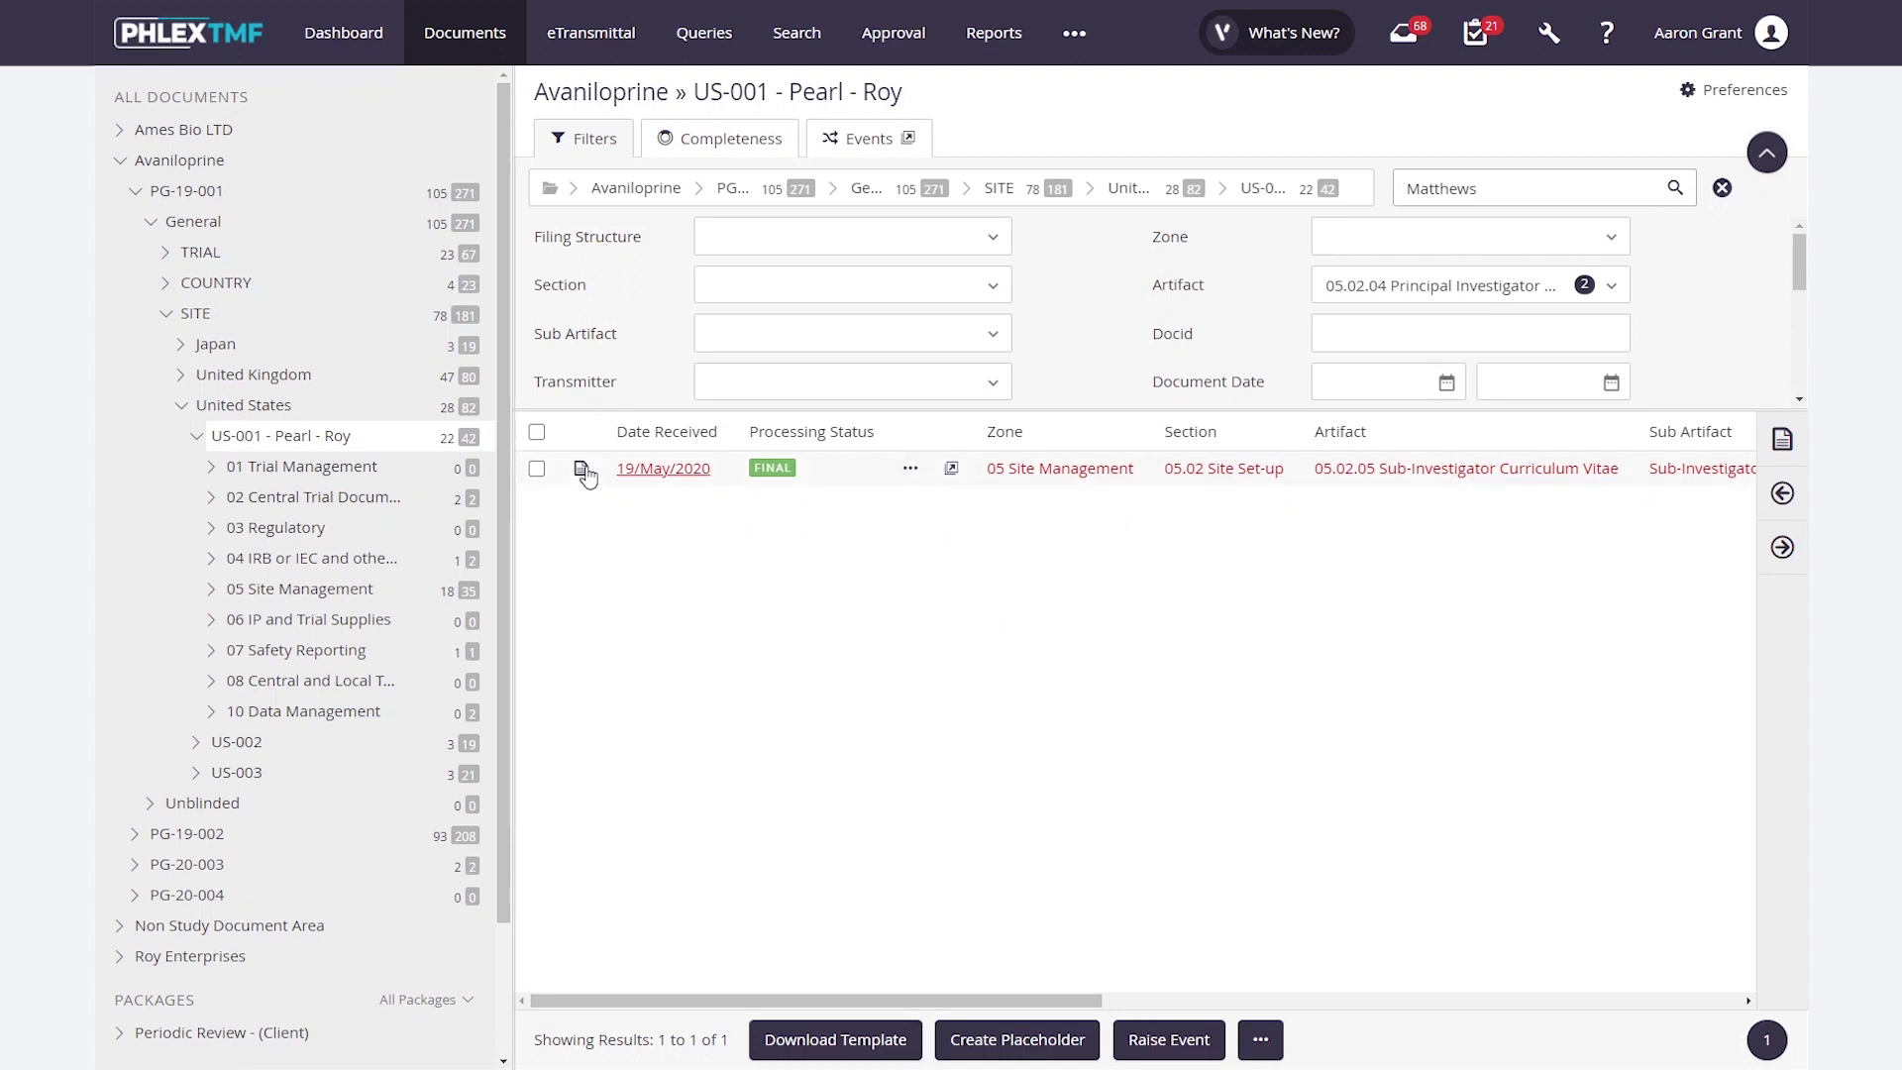
mouse_move(582, 470)
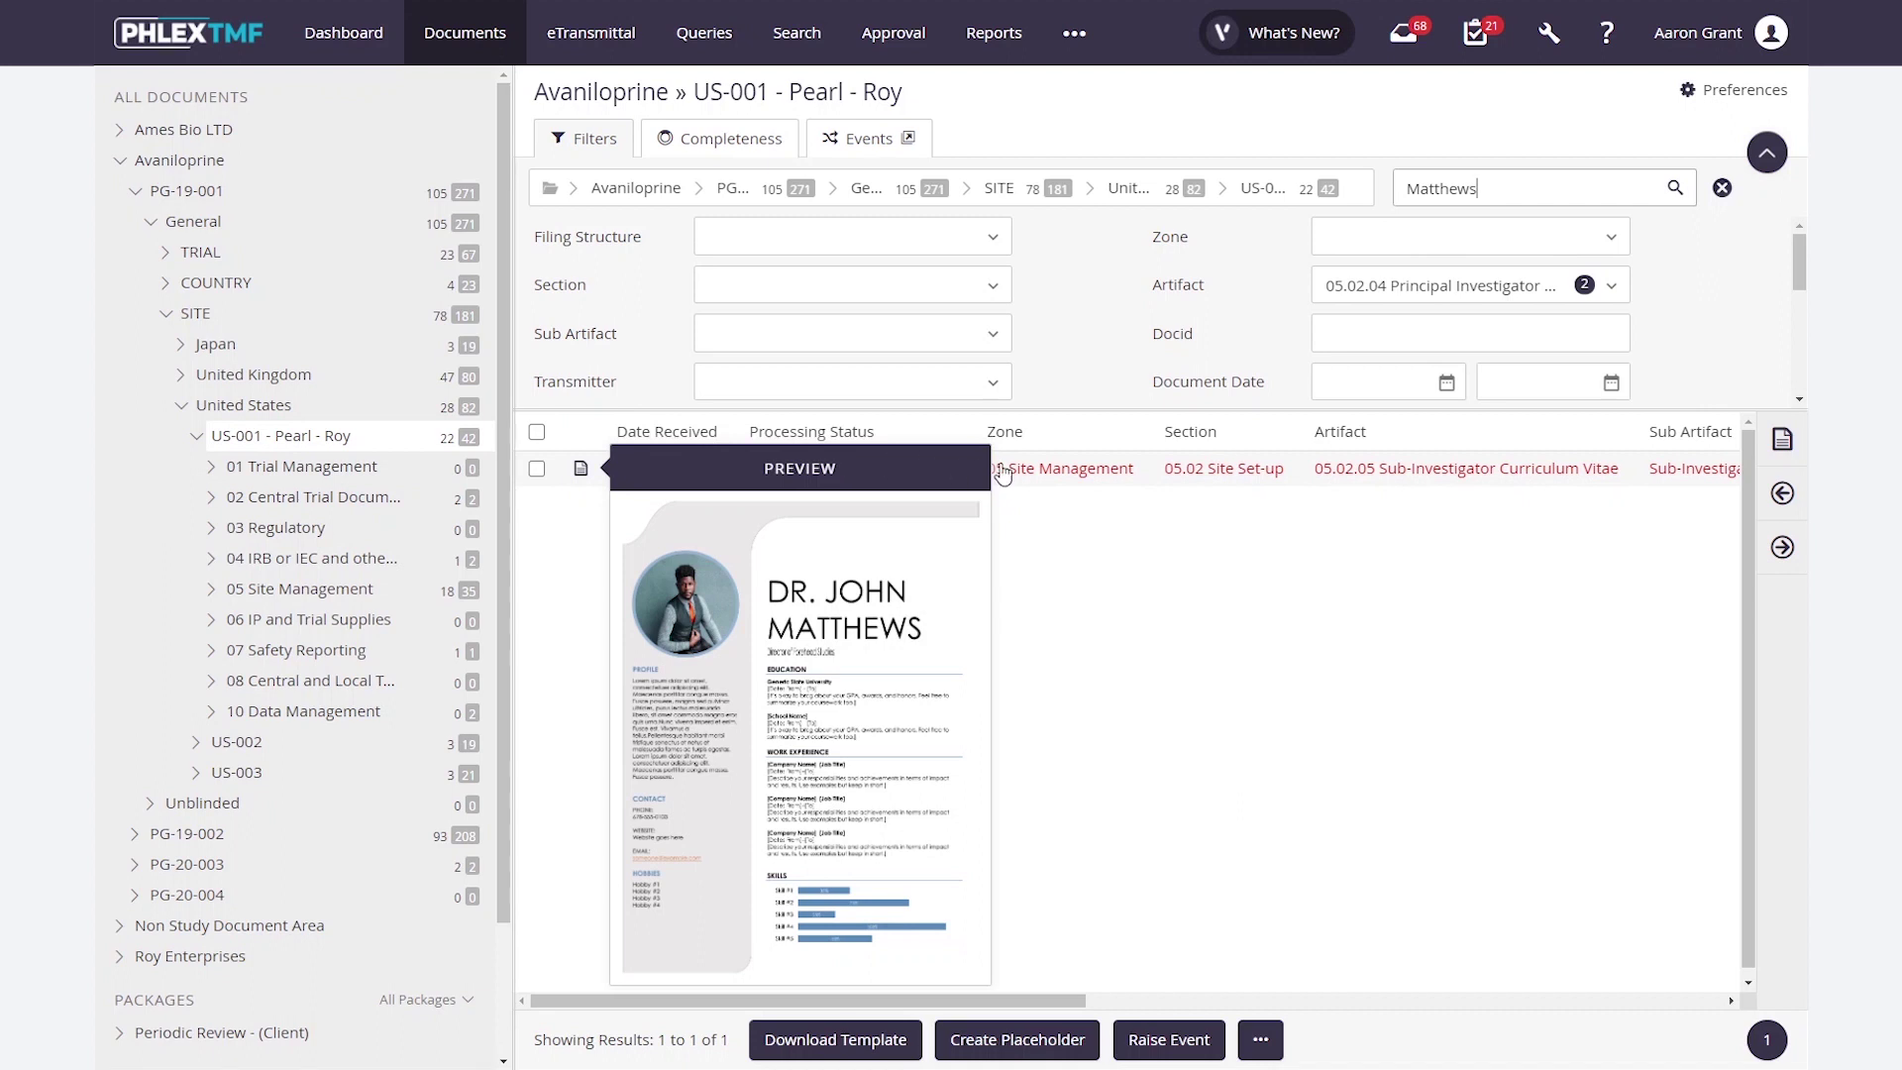
left_click(1067, 476)
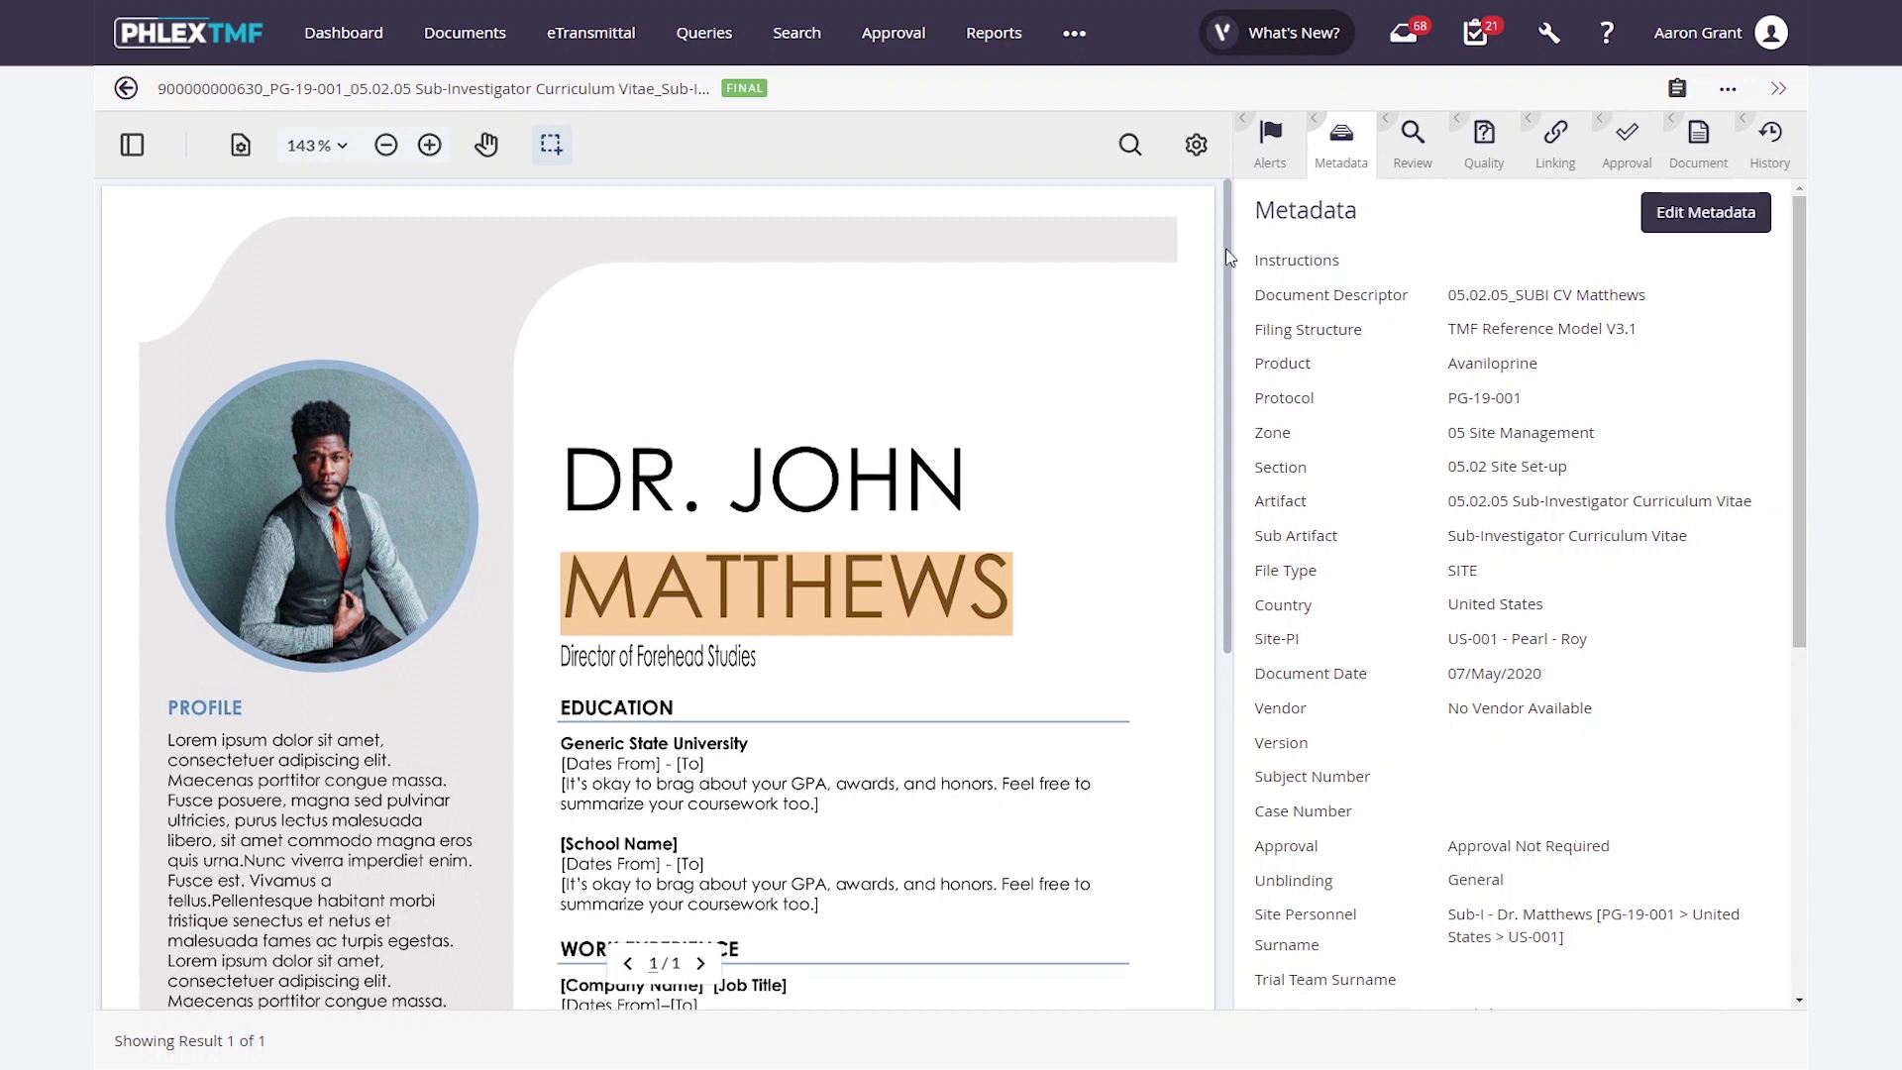
Scroll the CV preview and show its Quality panel with the missing-signature Document Quality query
left_click_drag(1228, 260, 1180, 265)
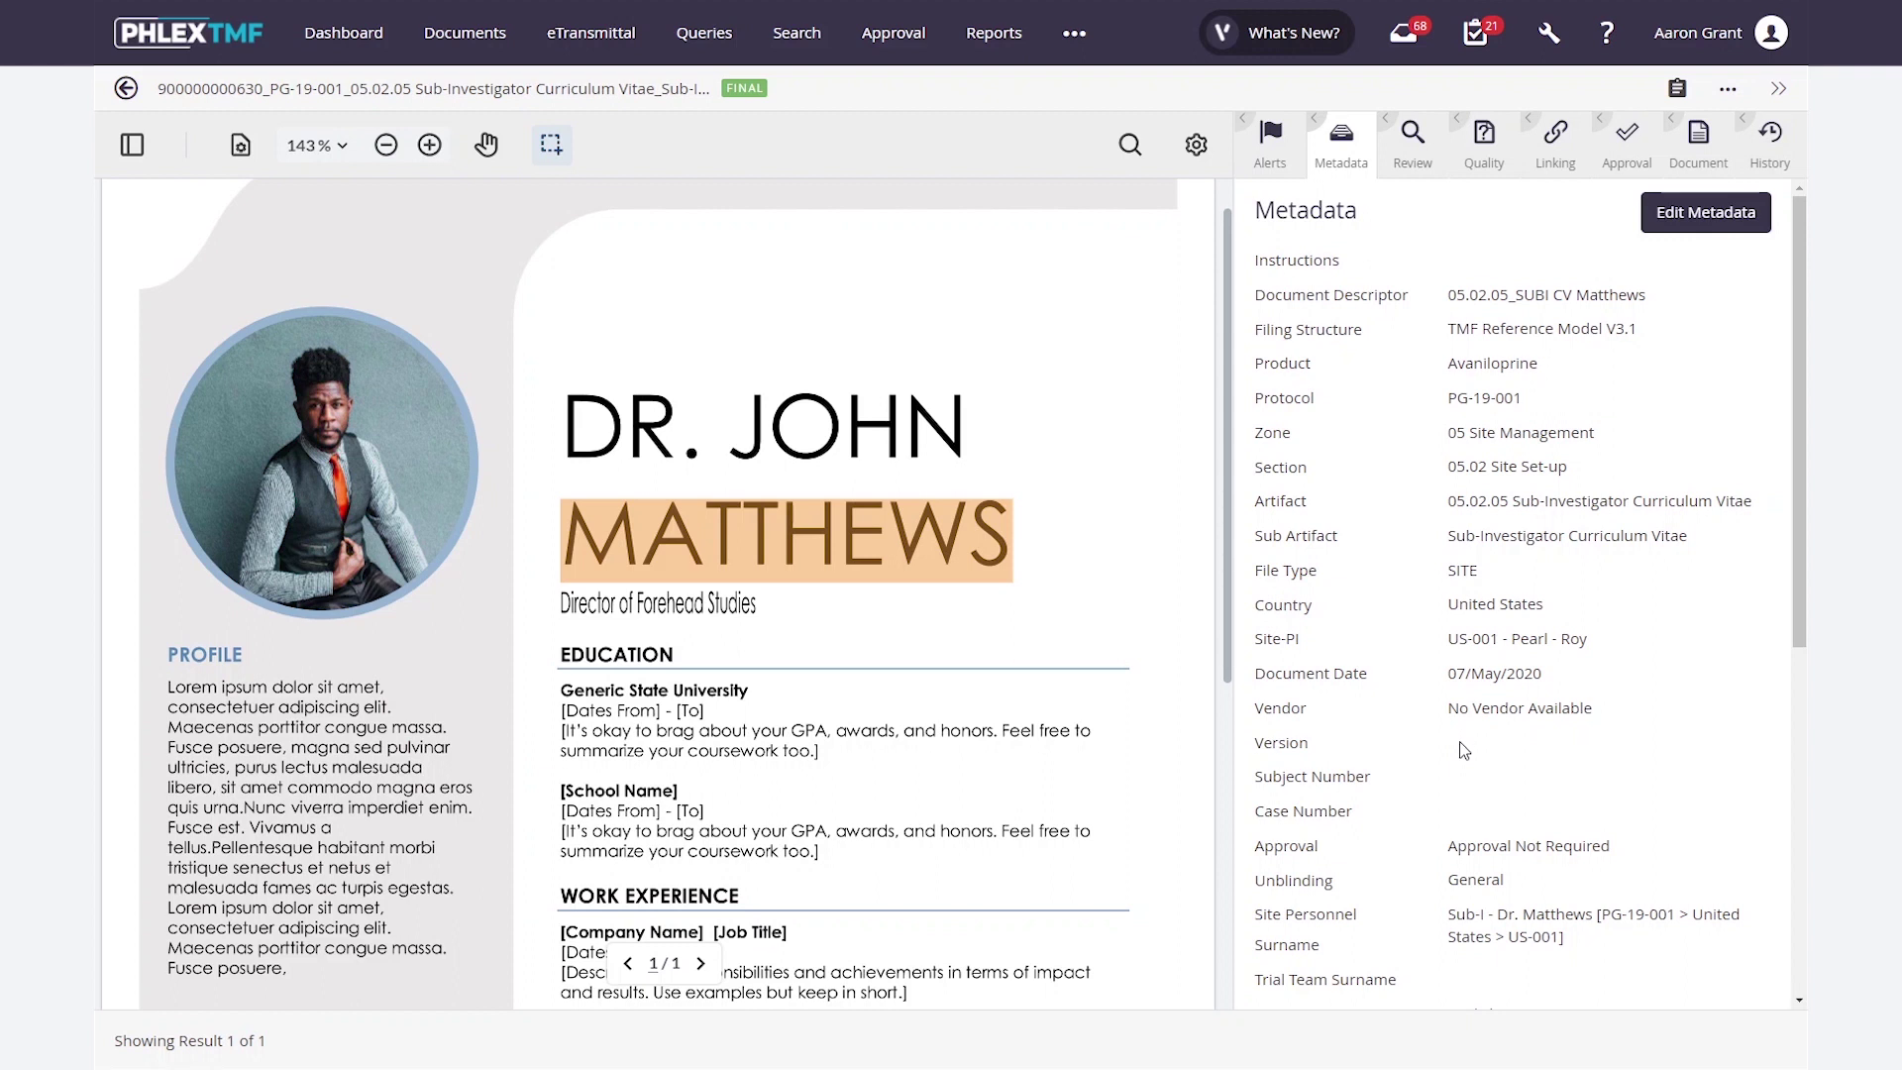
left_click(1491, 174)
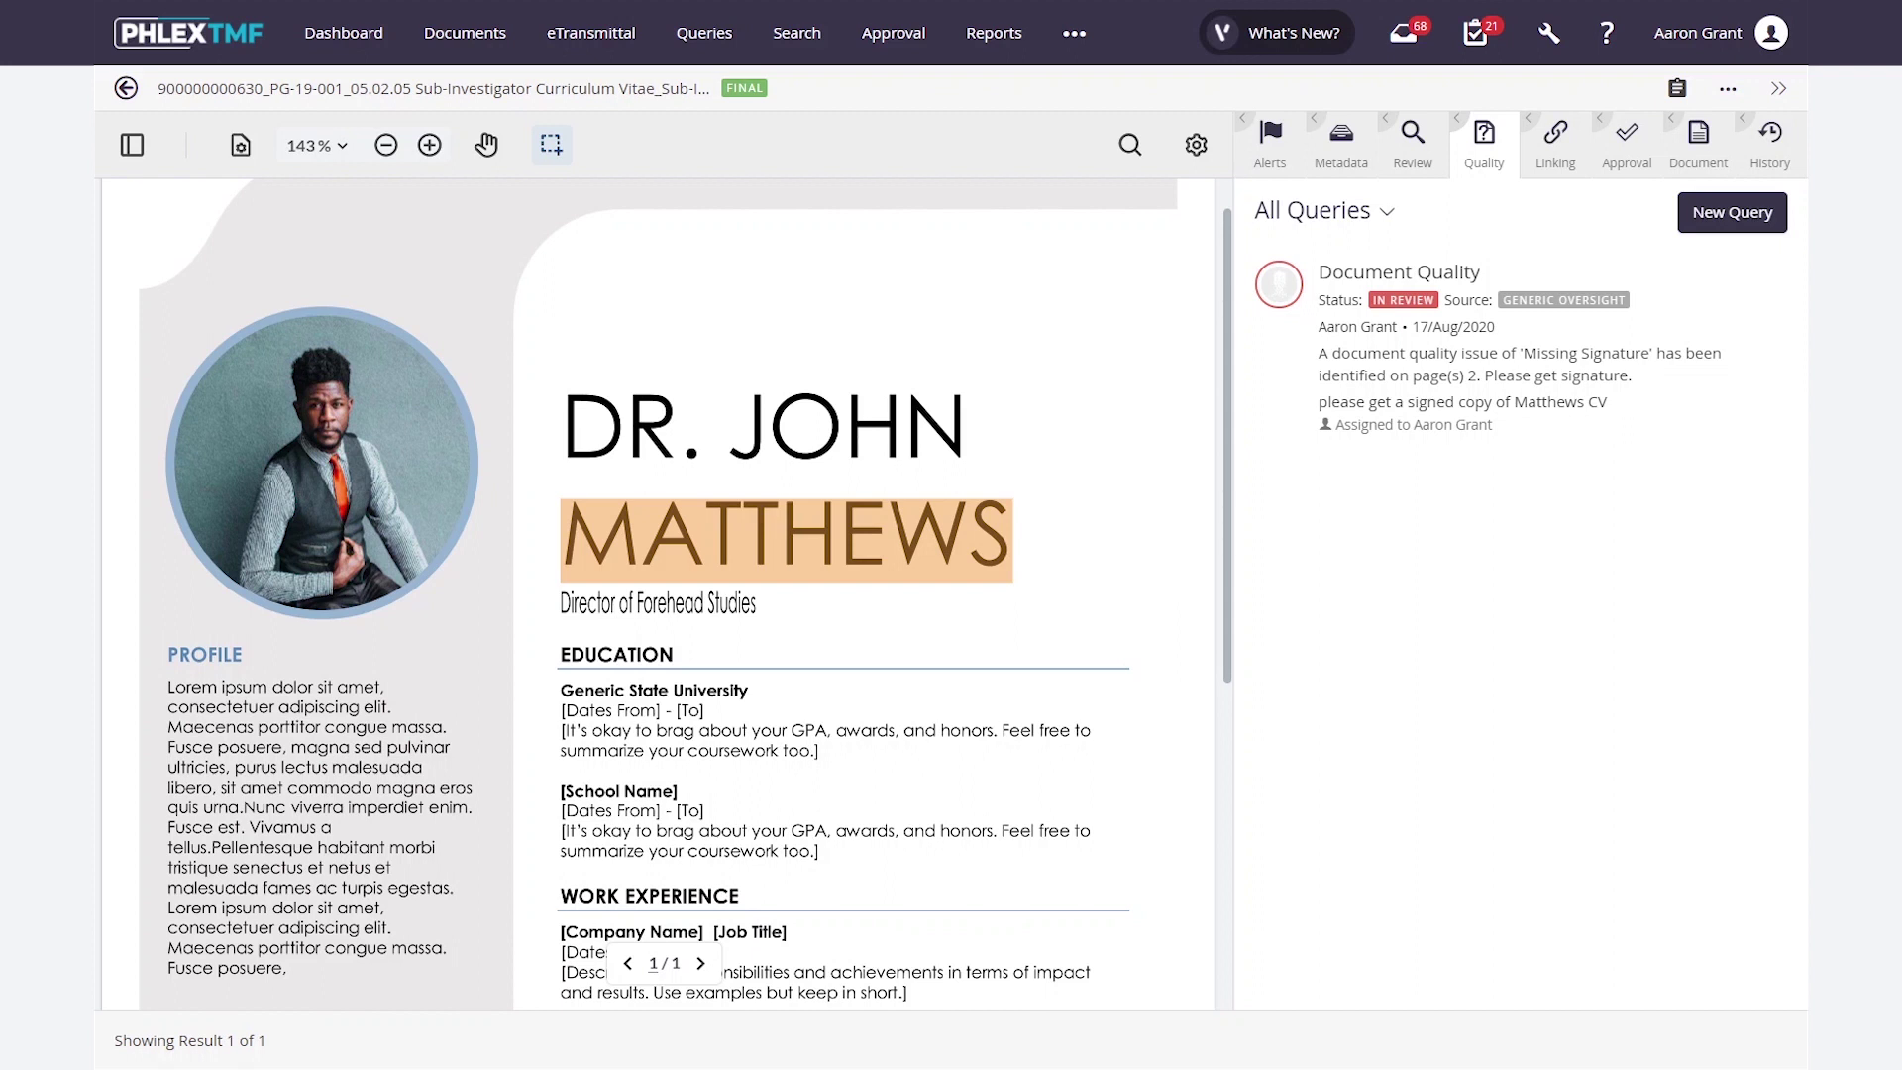
Add and save a Confidential - Patient Identifier query: Date of Birth, page 2, 'please redact'
left_click(1734, 230)
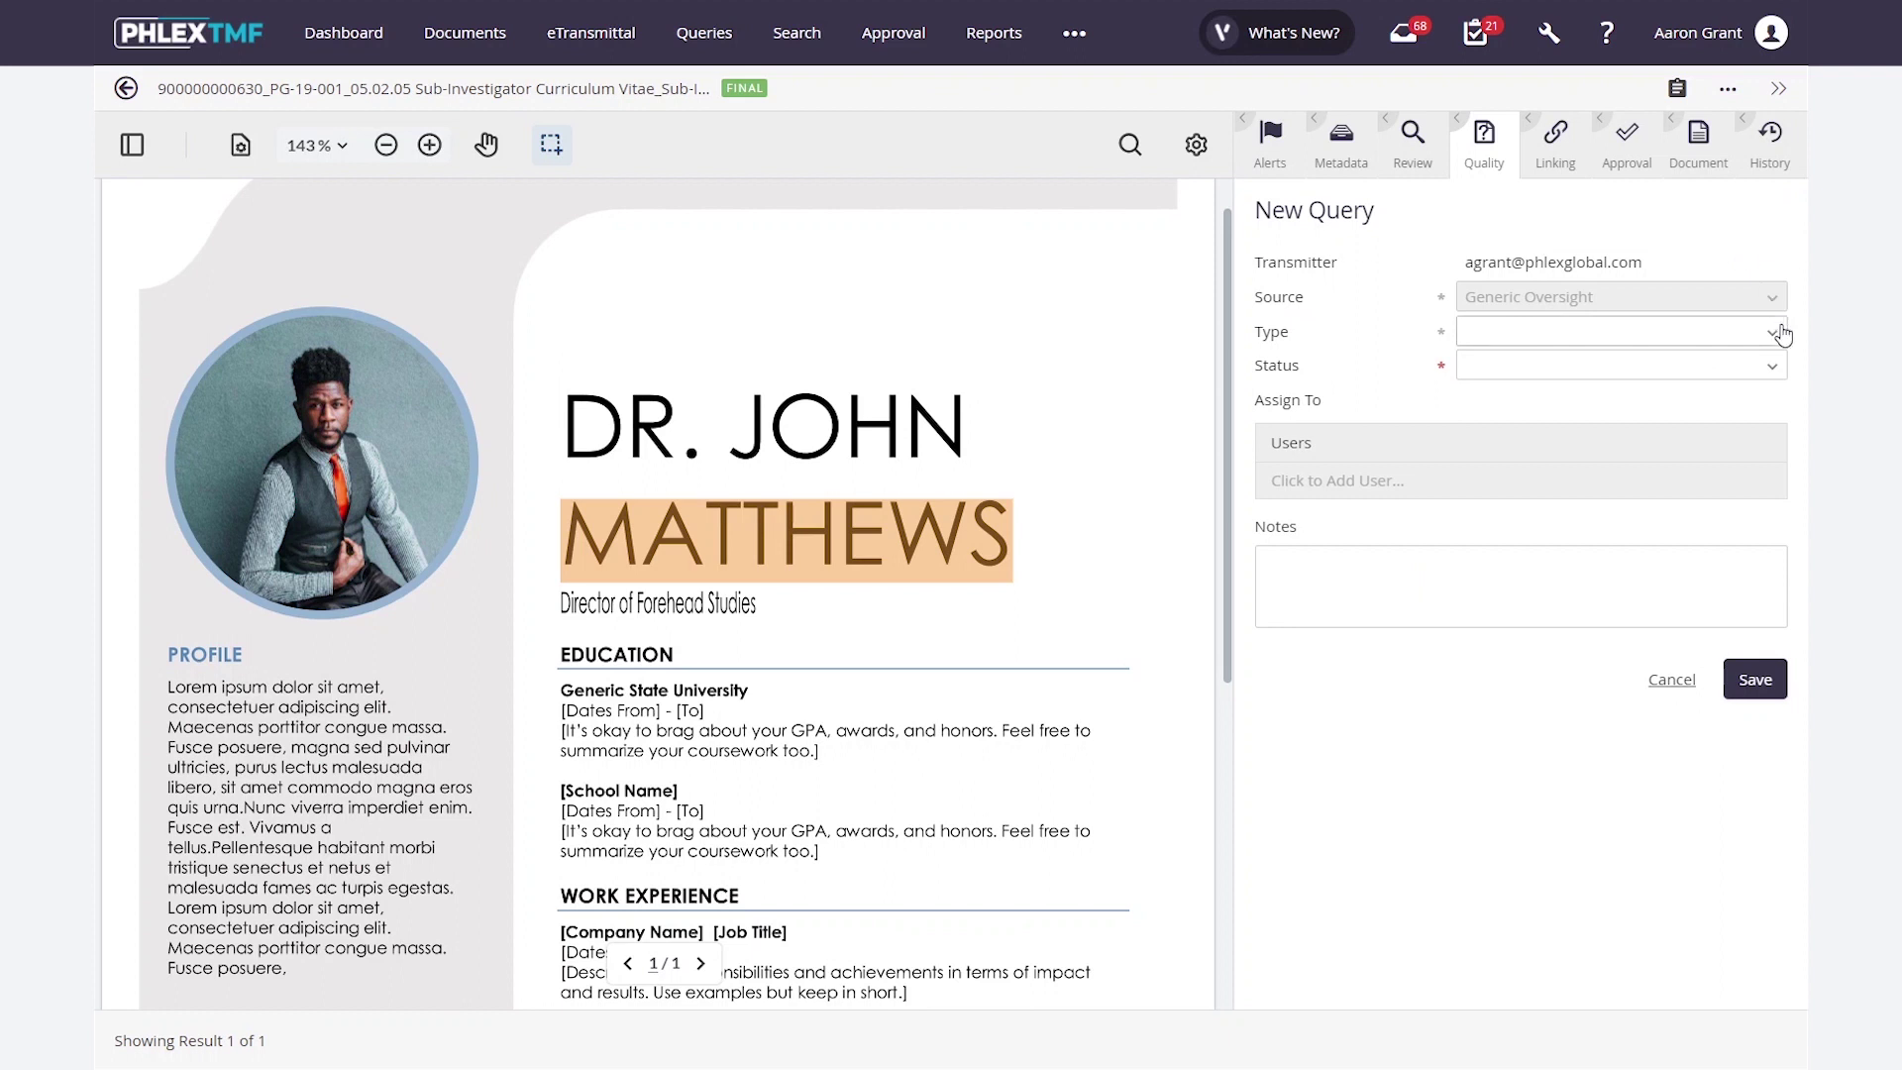
left_click(1773, 332)
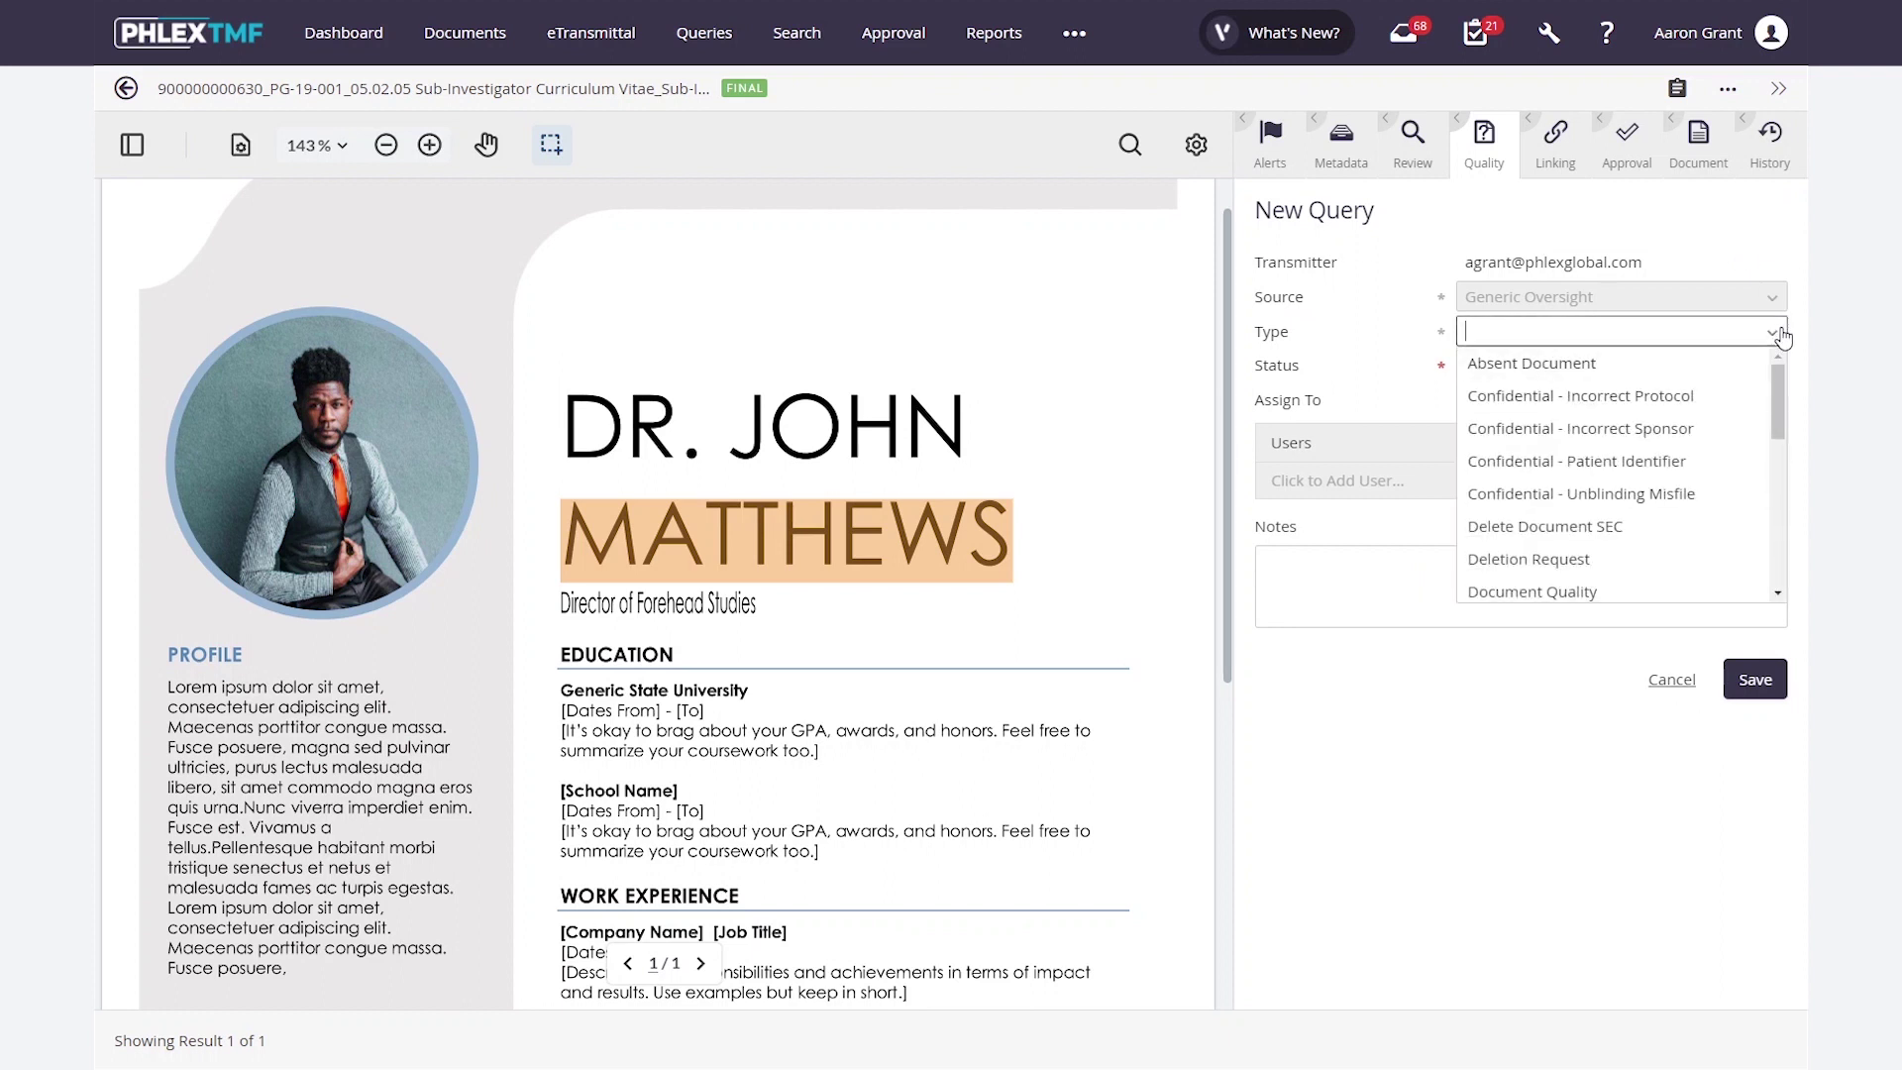
left_click(1571, 464)
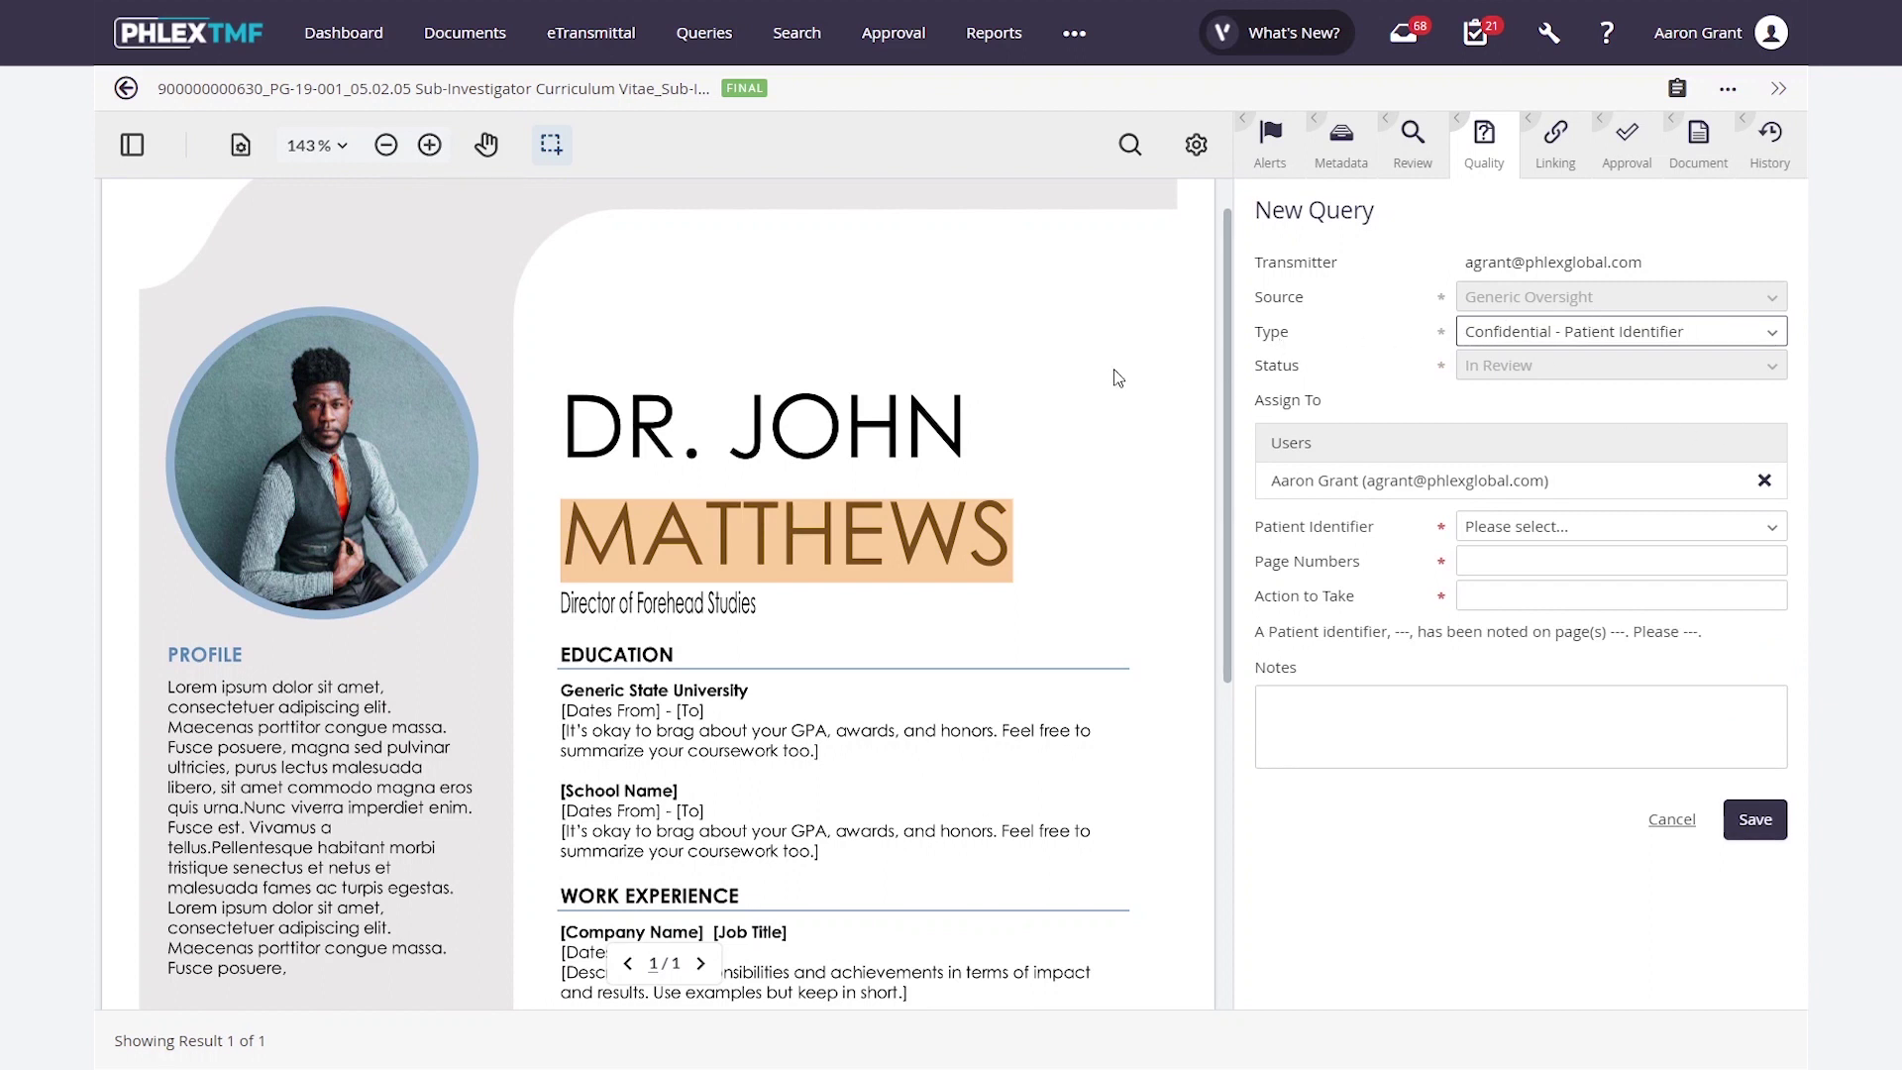
left_click(1775, 531)
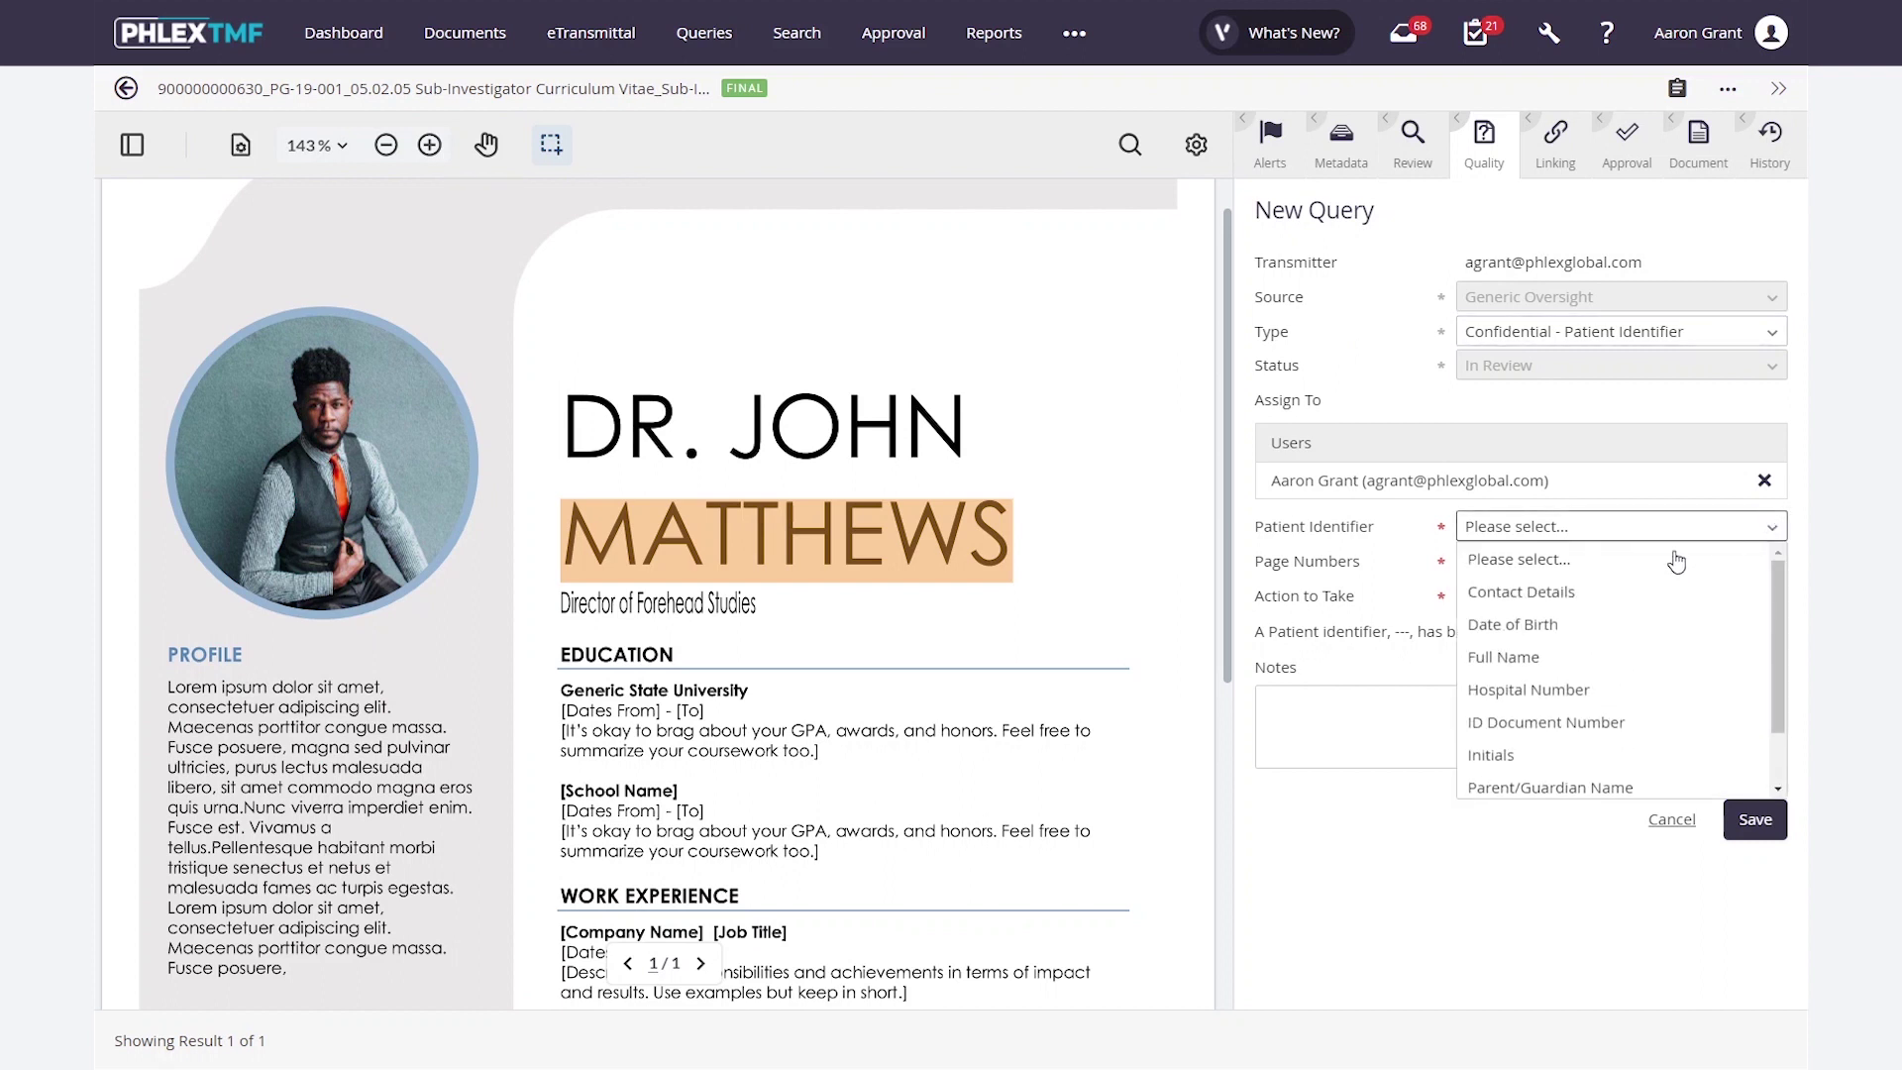
left_click(1571, 627)
left_click(1765, 563)
type("2")
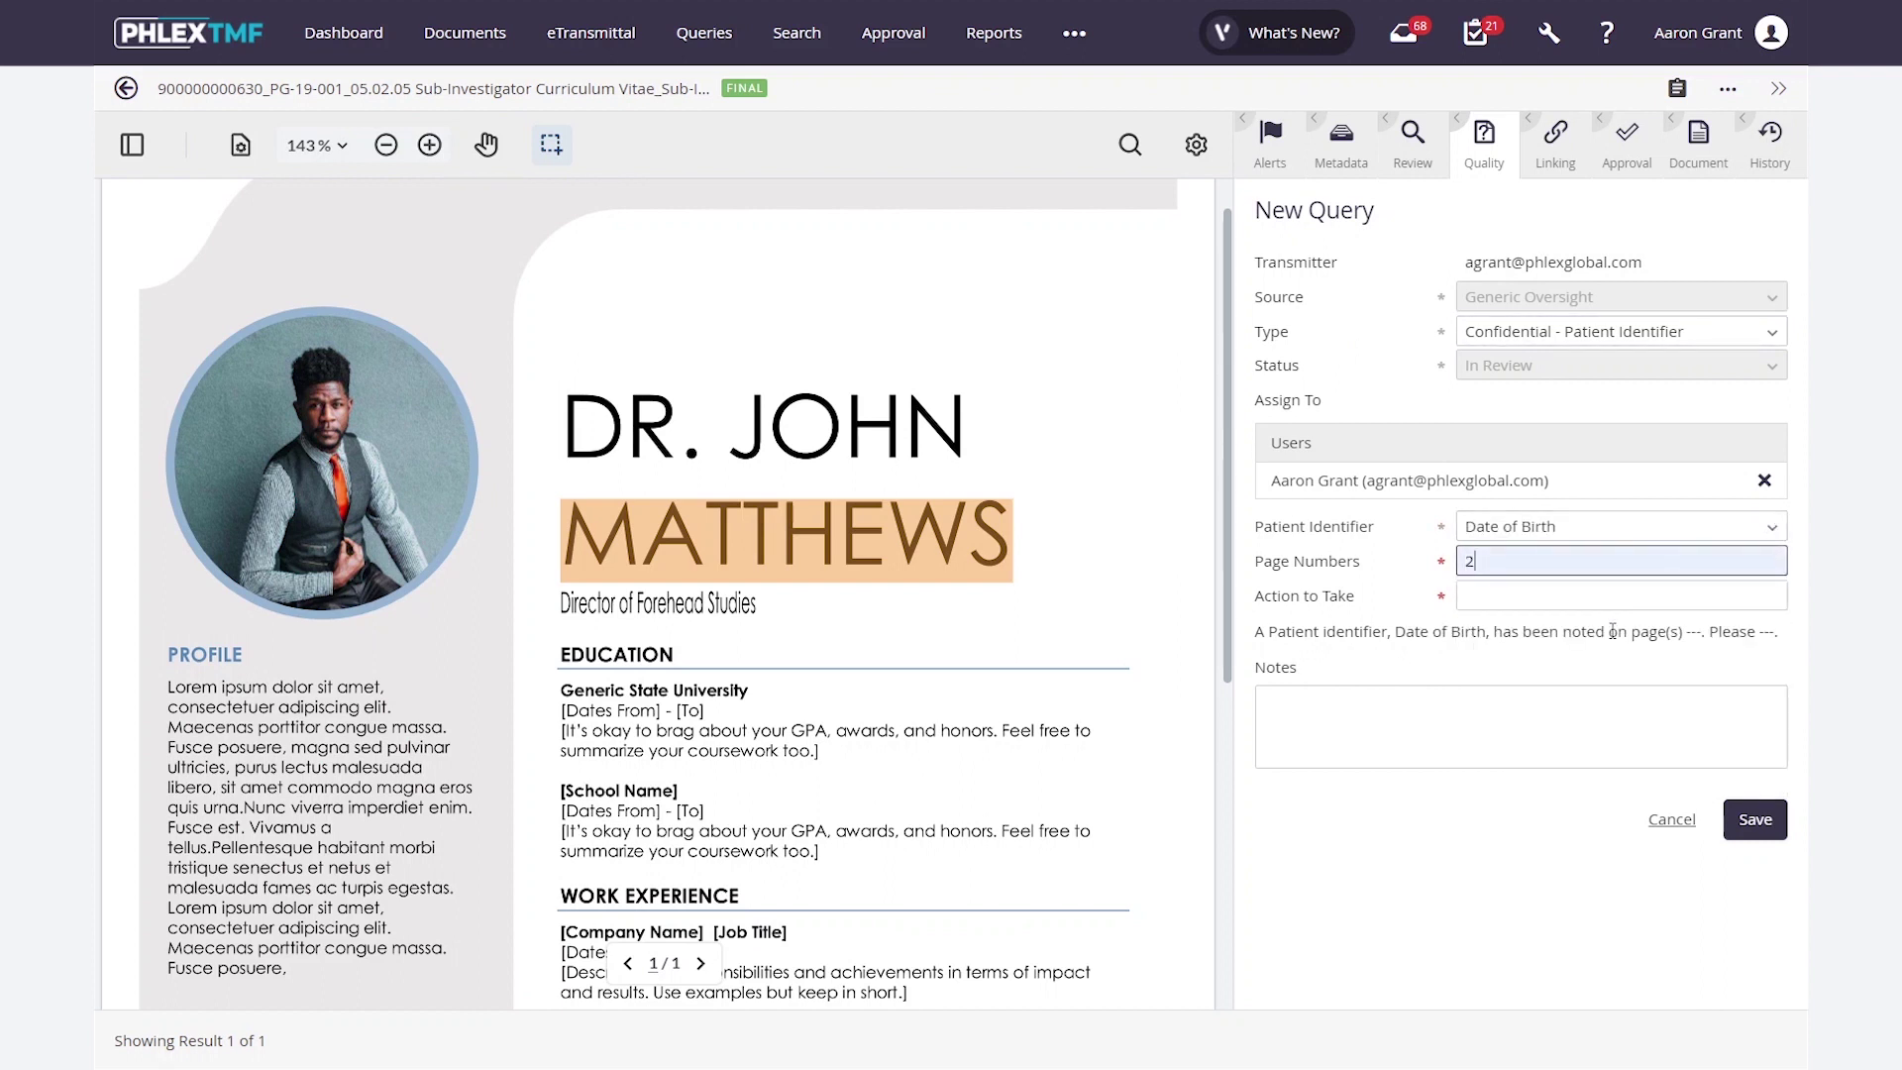
left_click(1604, 598)
left_click(1595, 635)
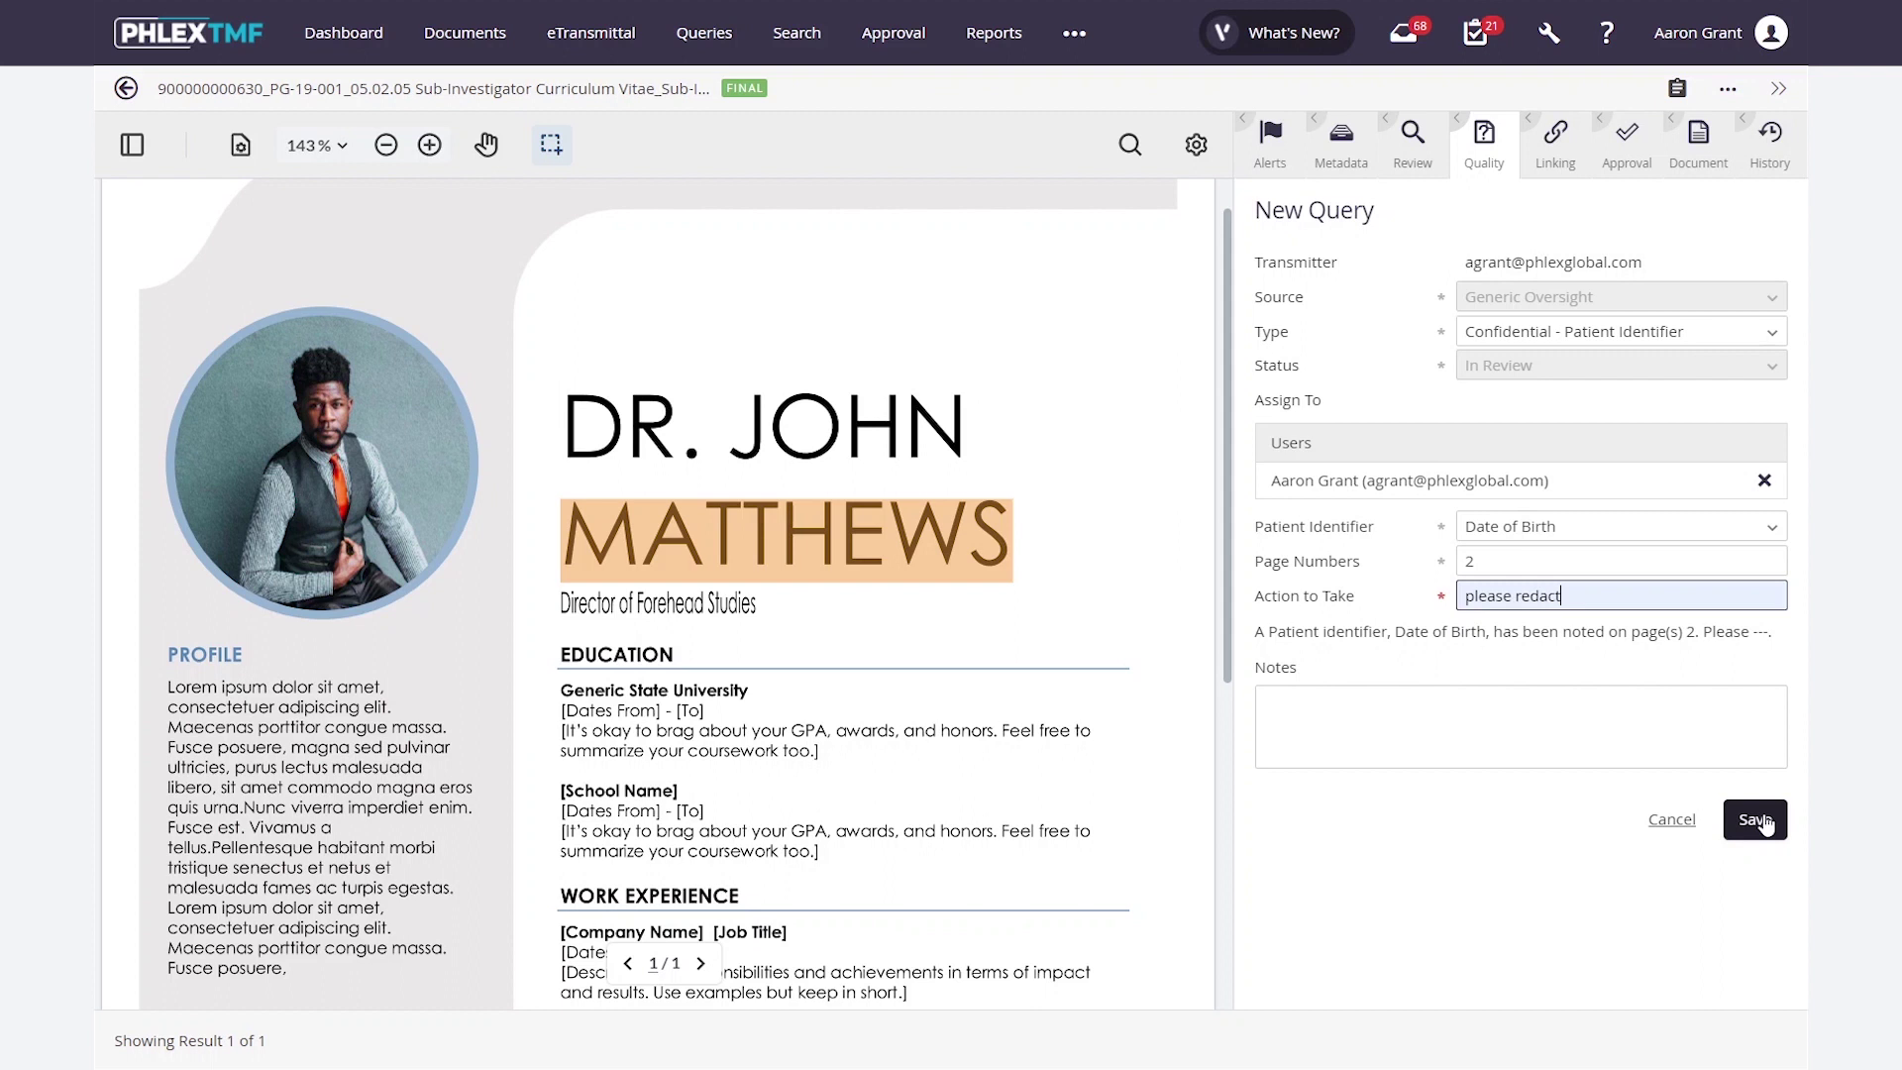
left_click(1675, 820)
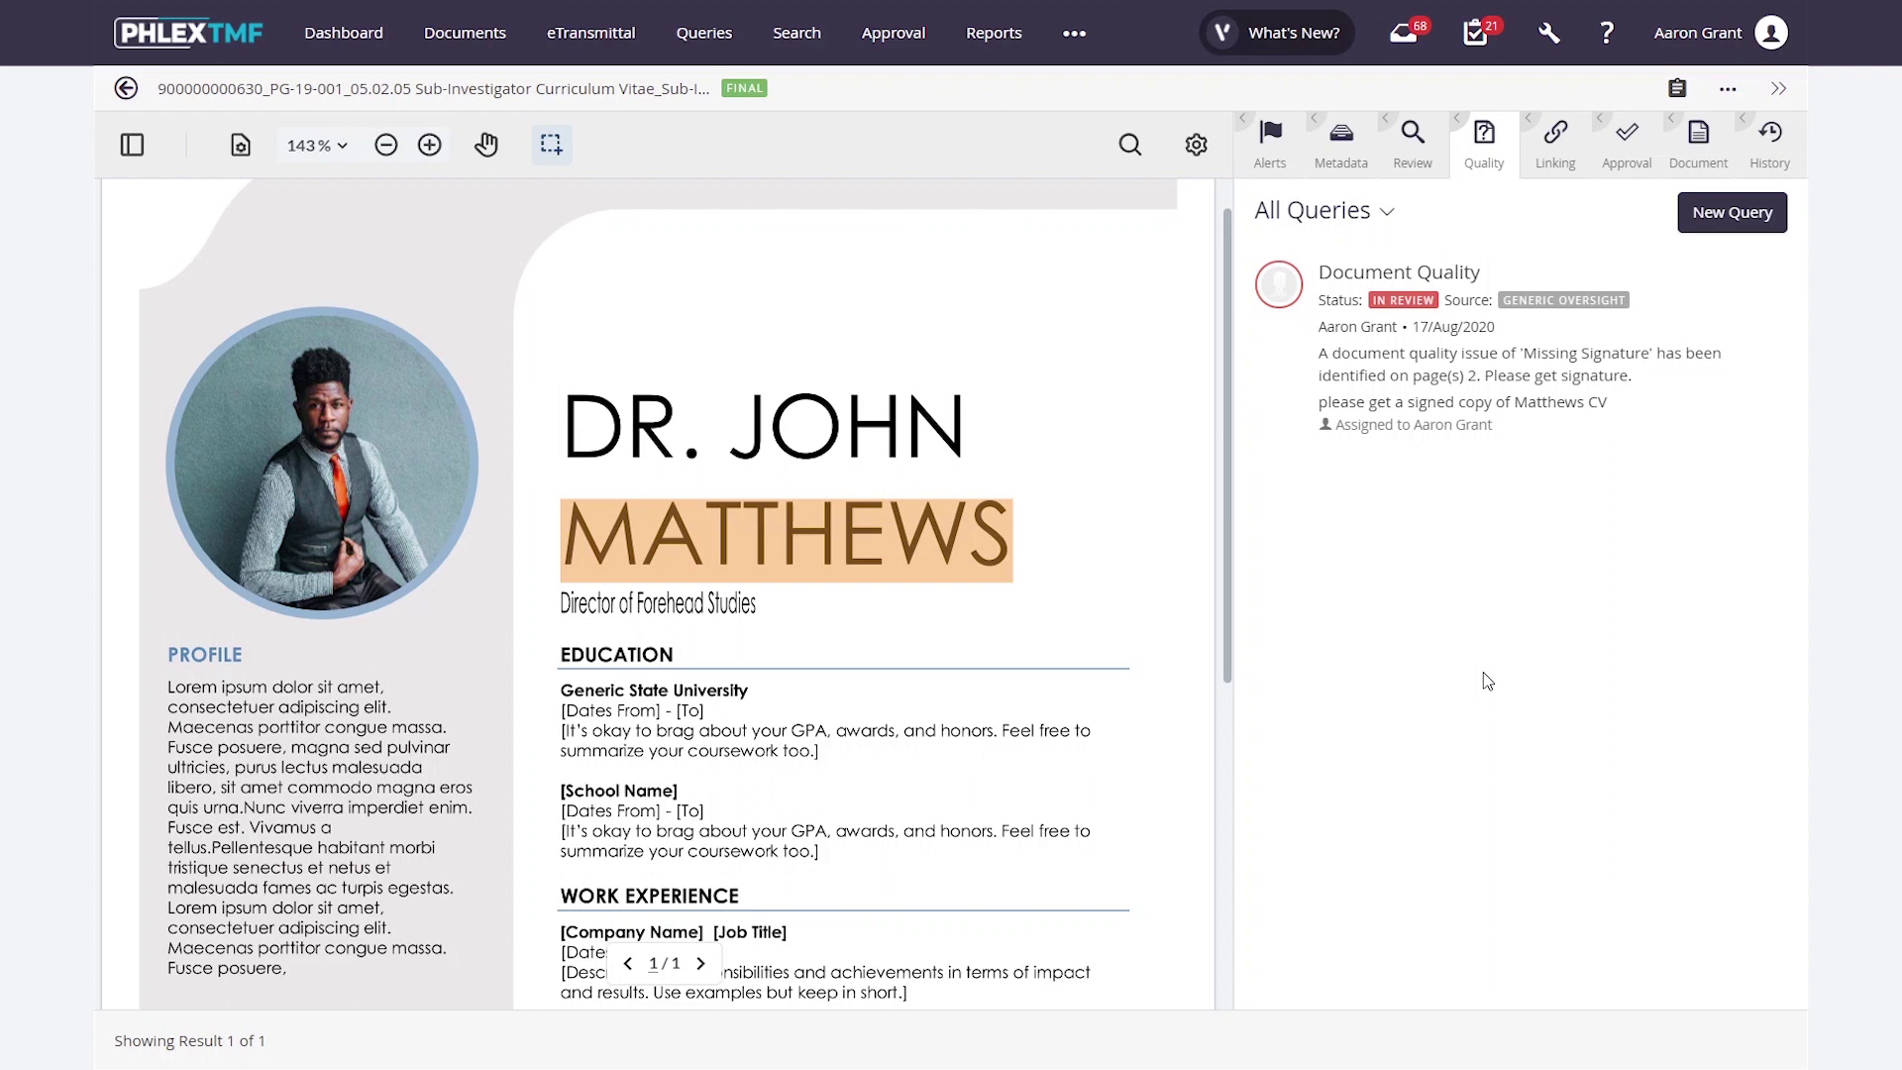
Upload Unknown2a 1.pdf from Explorer into UK-002's IRB or IEC Submission folder
left_click(470, 50)
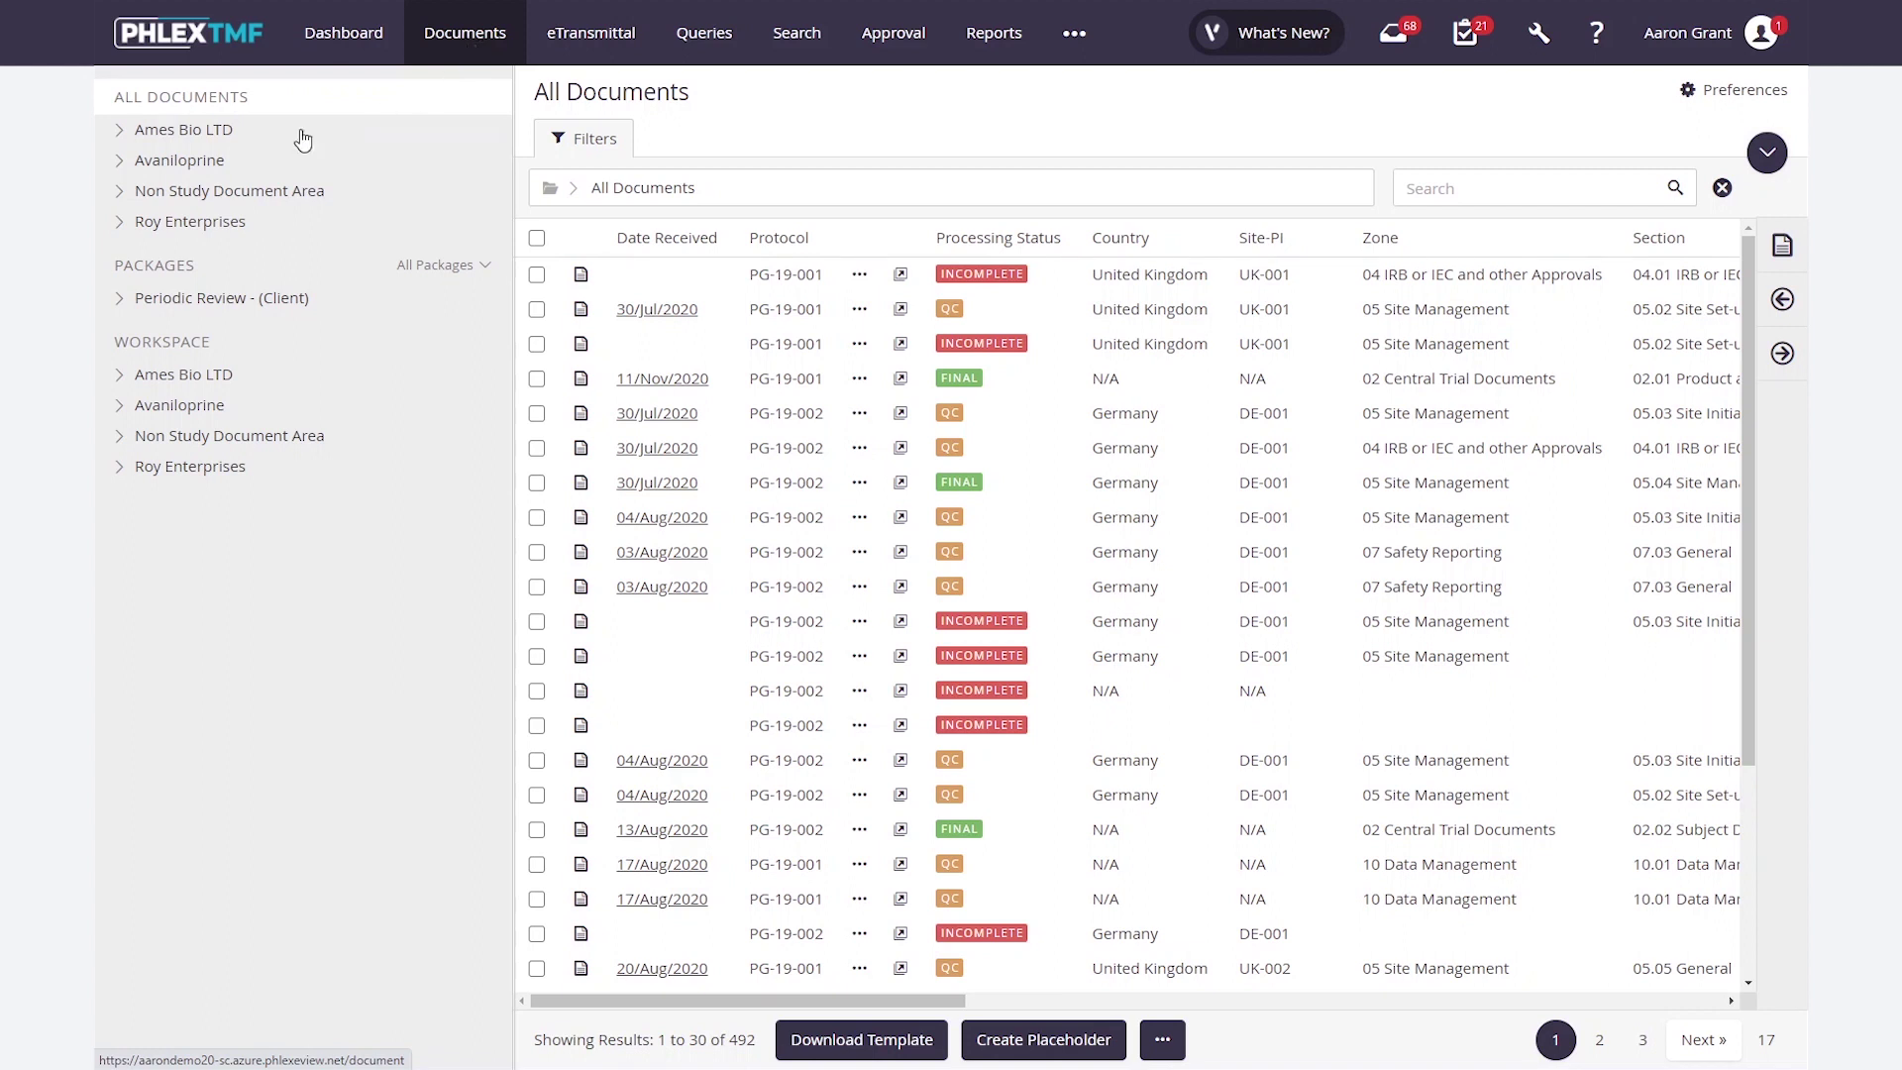
left_click(119, 164)
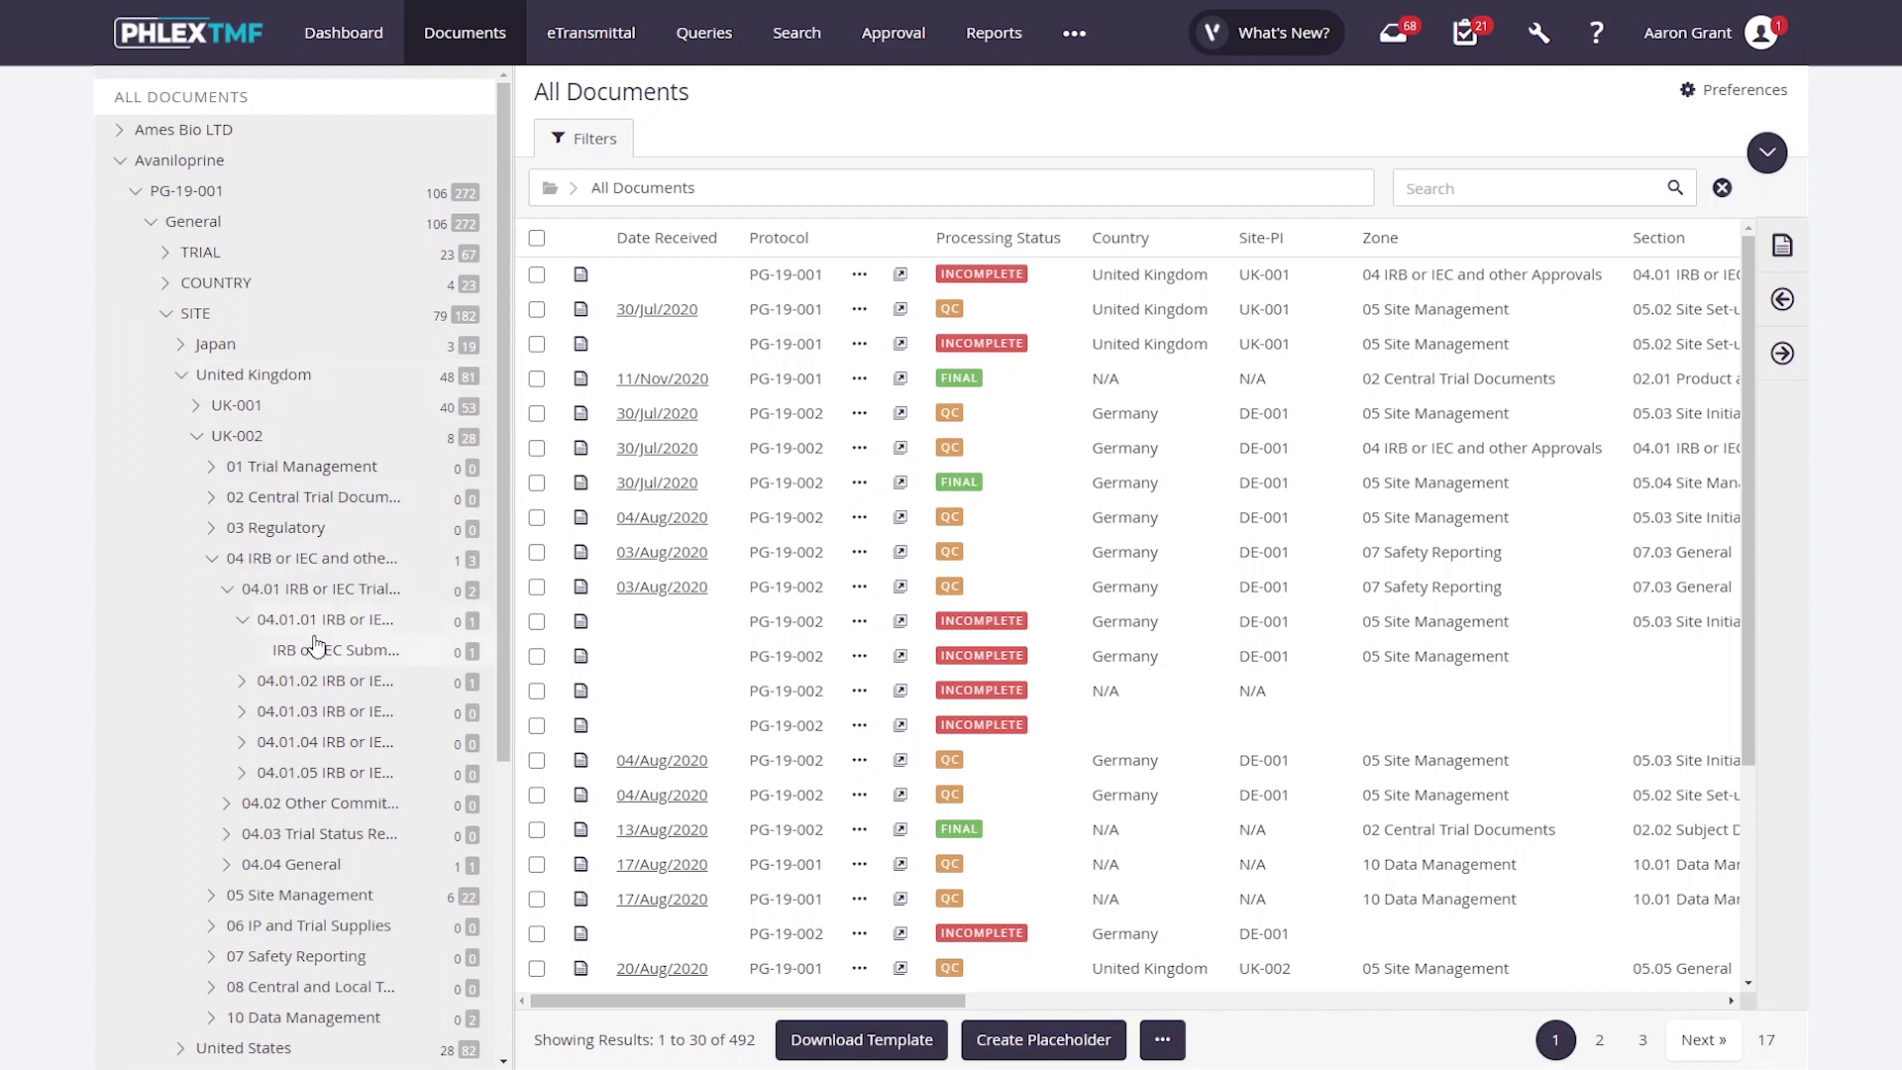
key("alt+Tab")
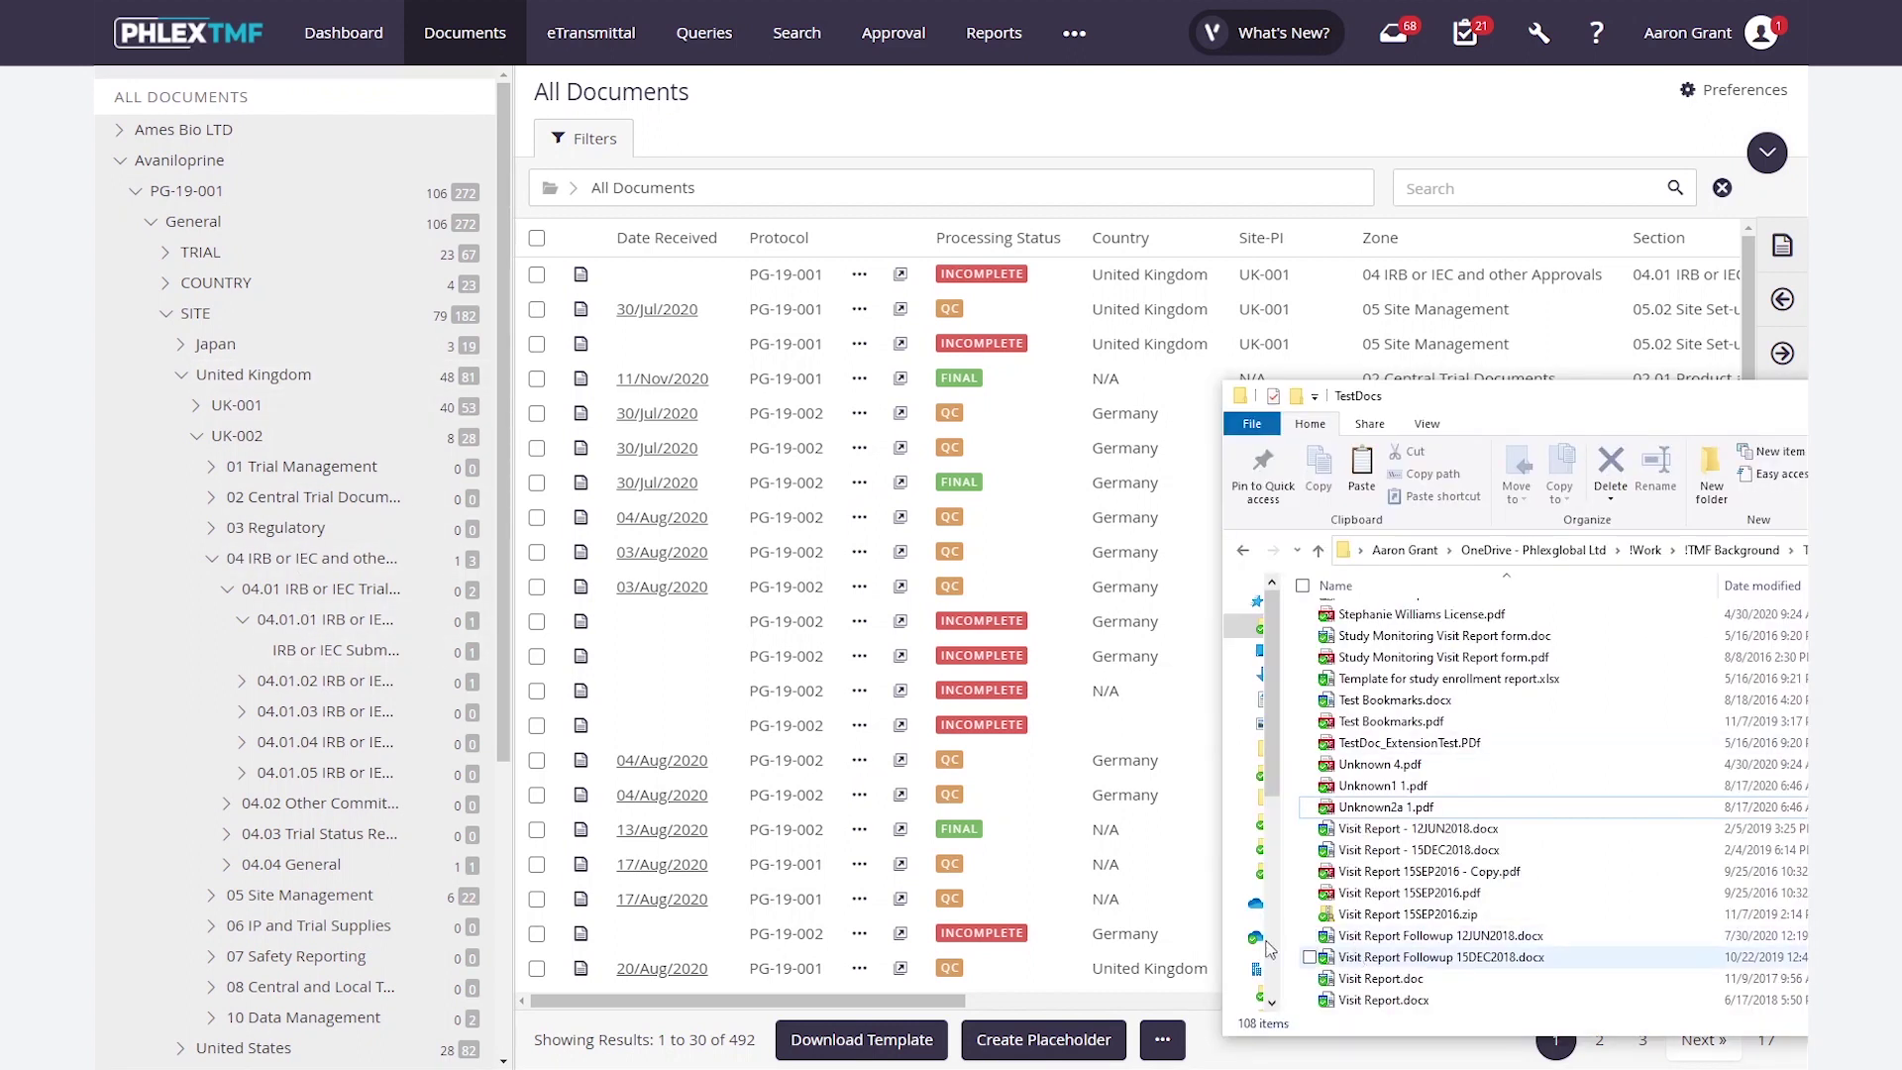
left_click(1359, 811)
left_click_drag(1359, 811, 392, 647)
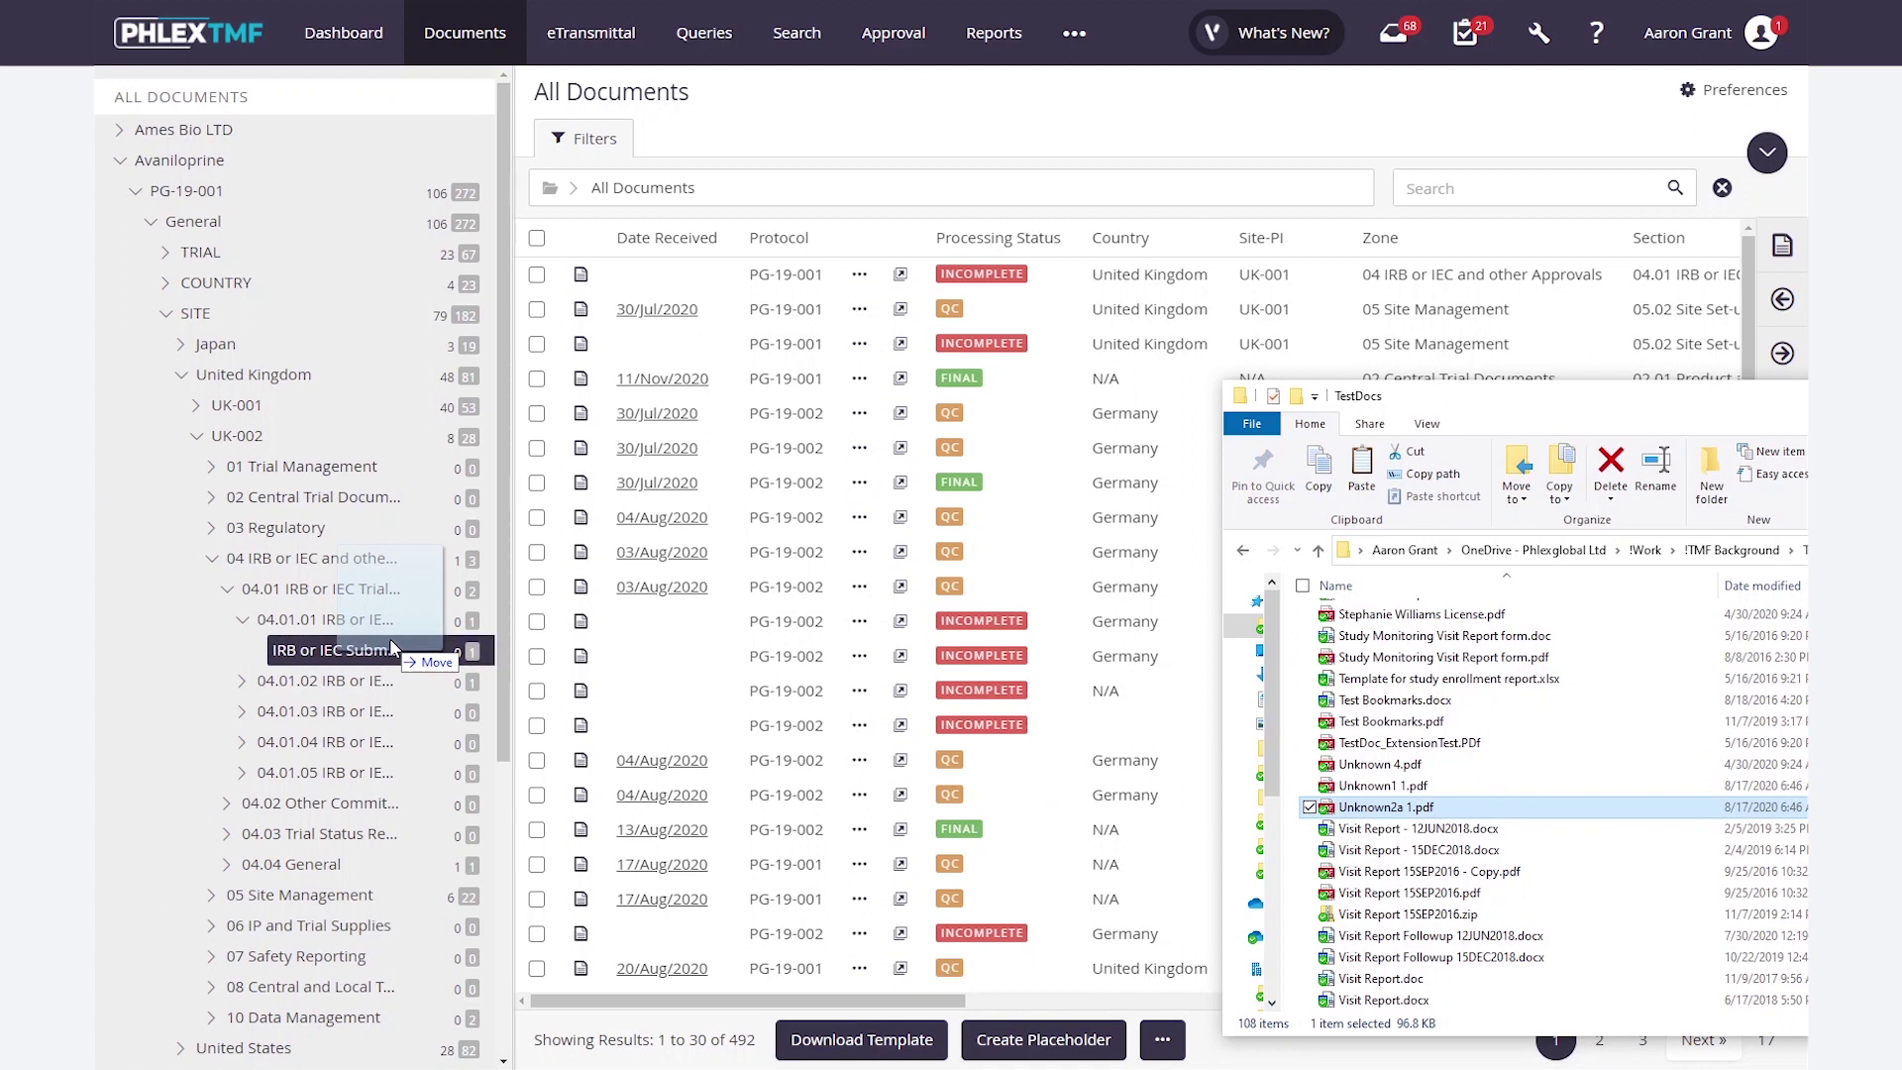
left_click_drag(390, 640, 393, 640)
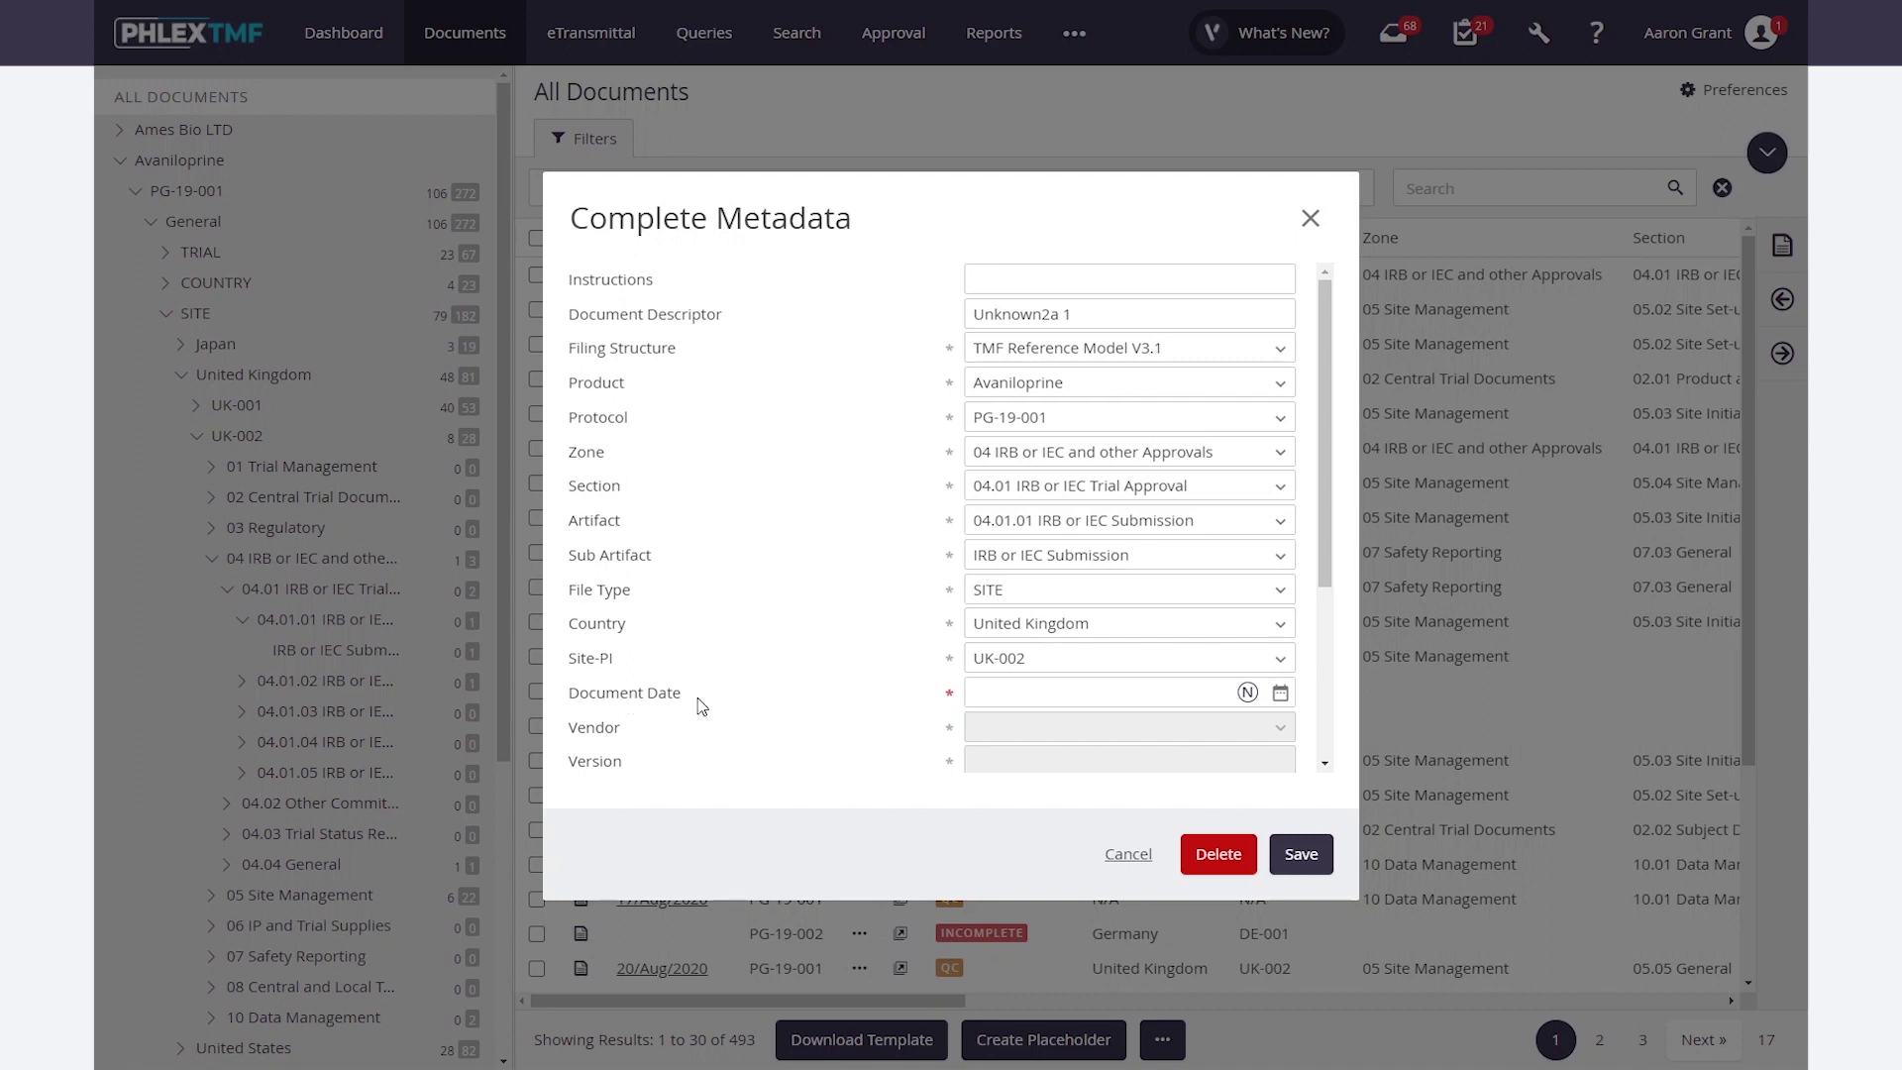
Set the uploaded document's Document Date to 03/Feb/2021 and save its metadata
left_click(1280, 692)
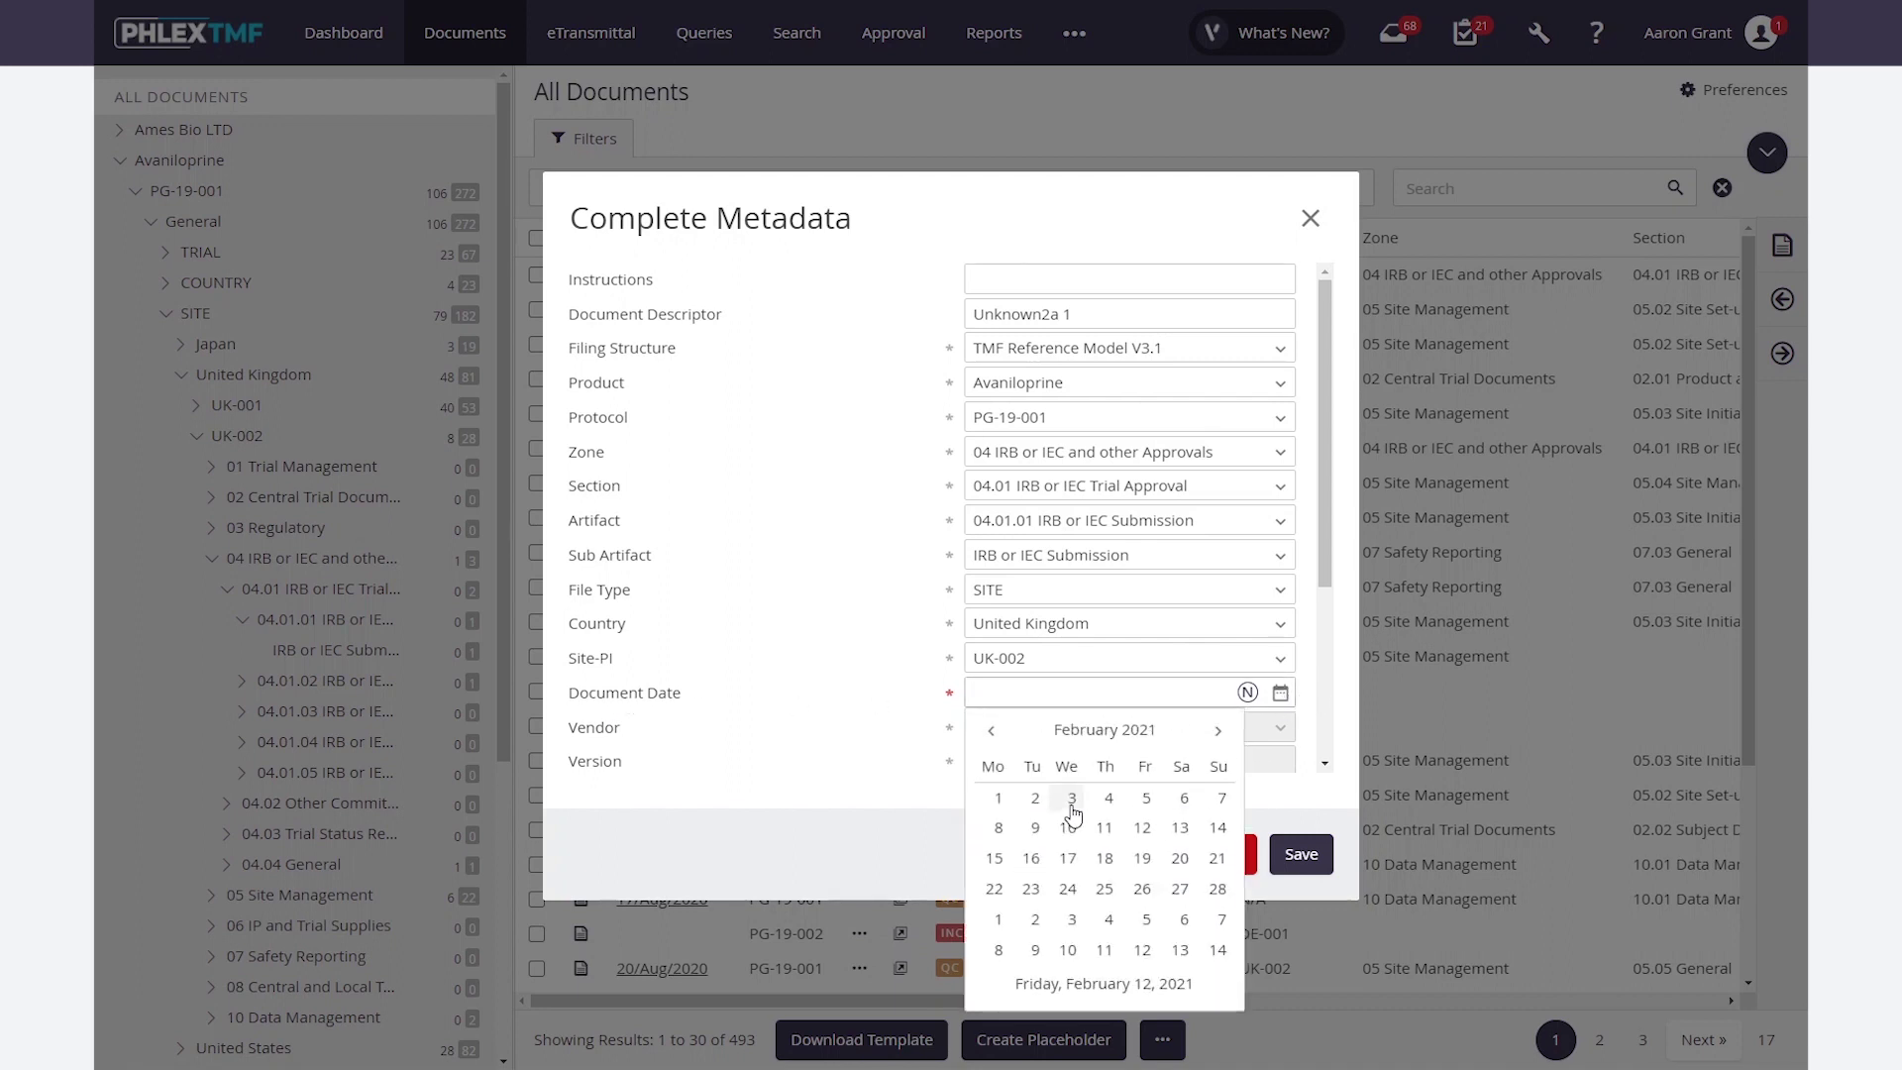
left_click(1071, 804)
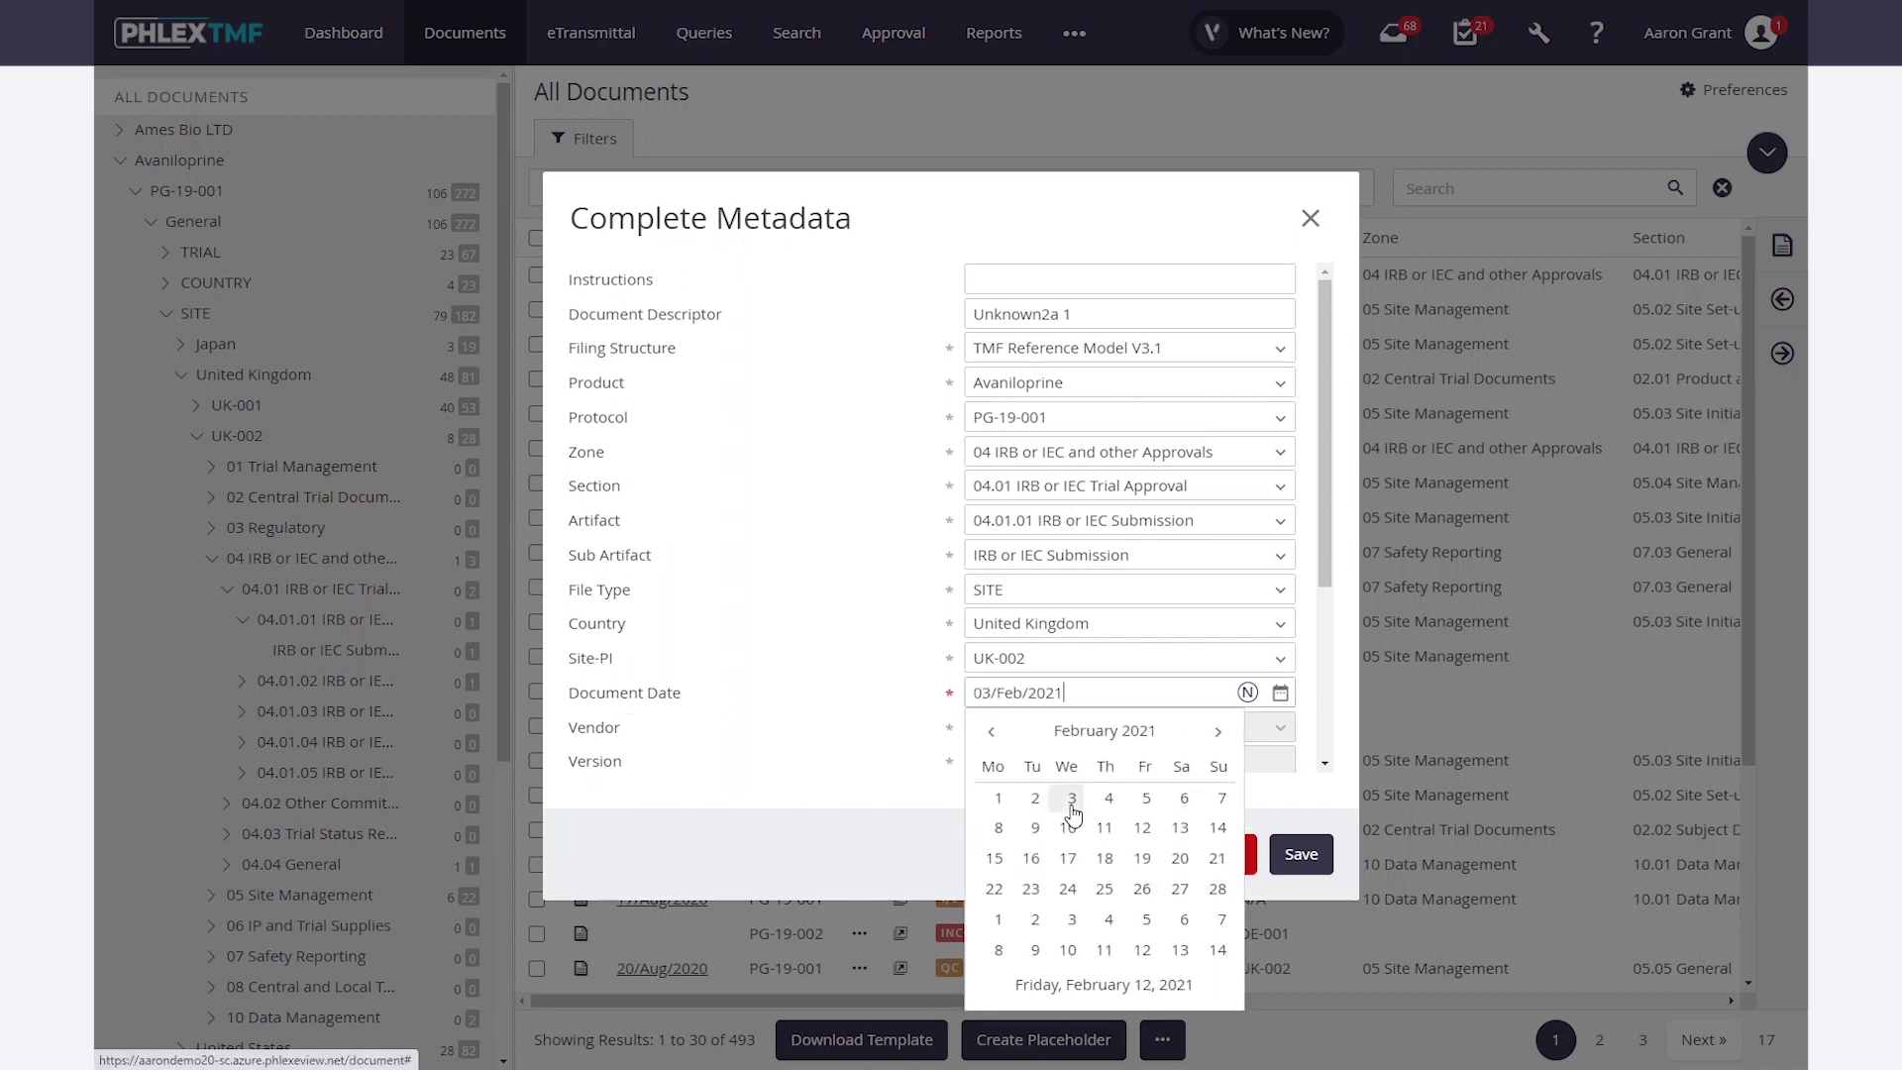
left_click(1303, 856)
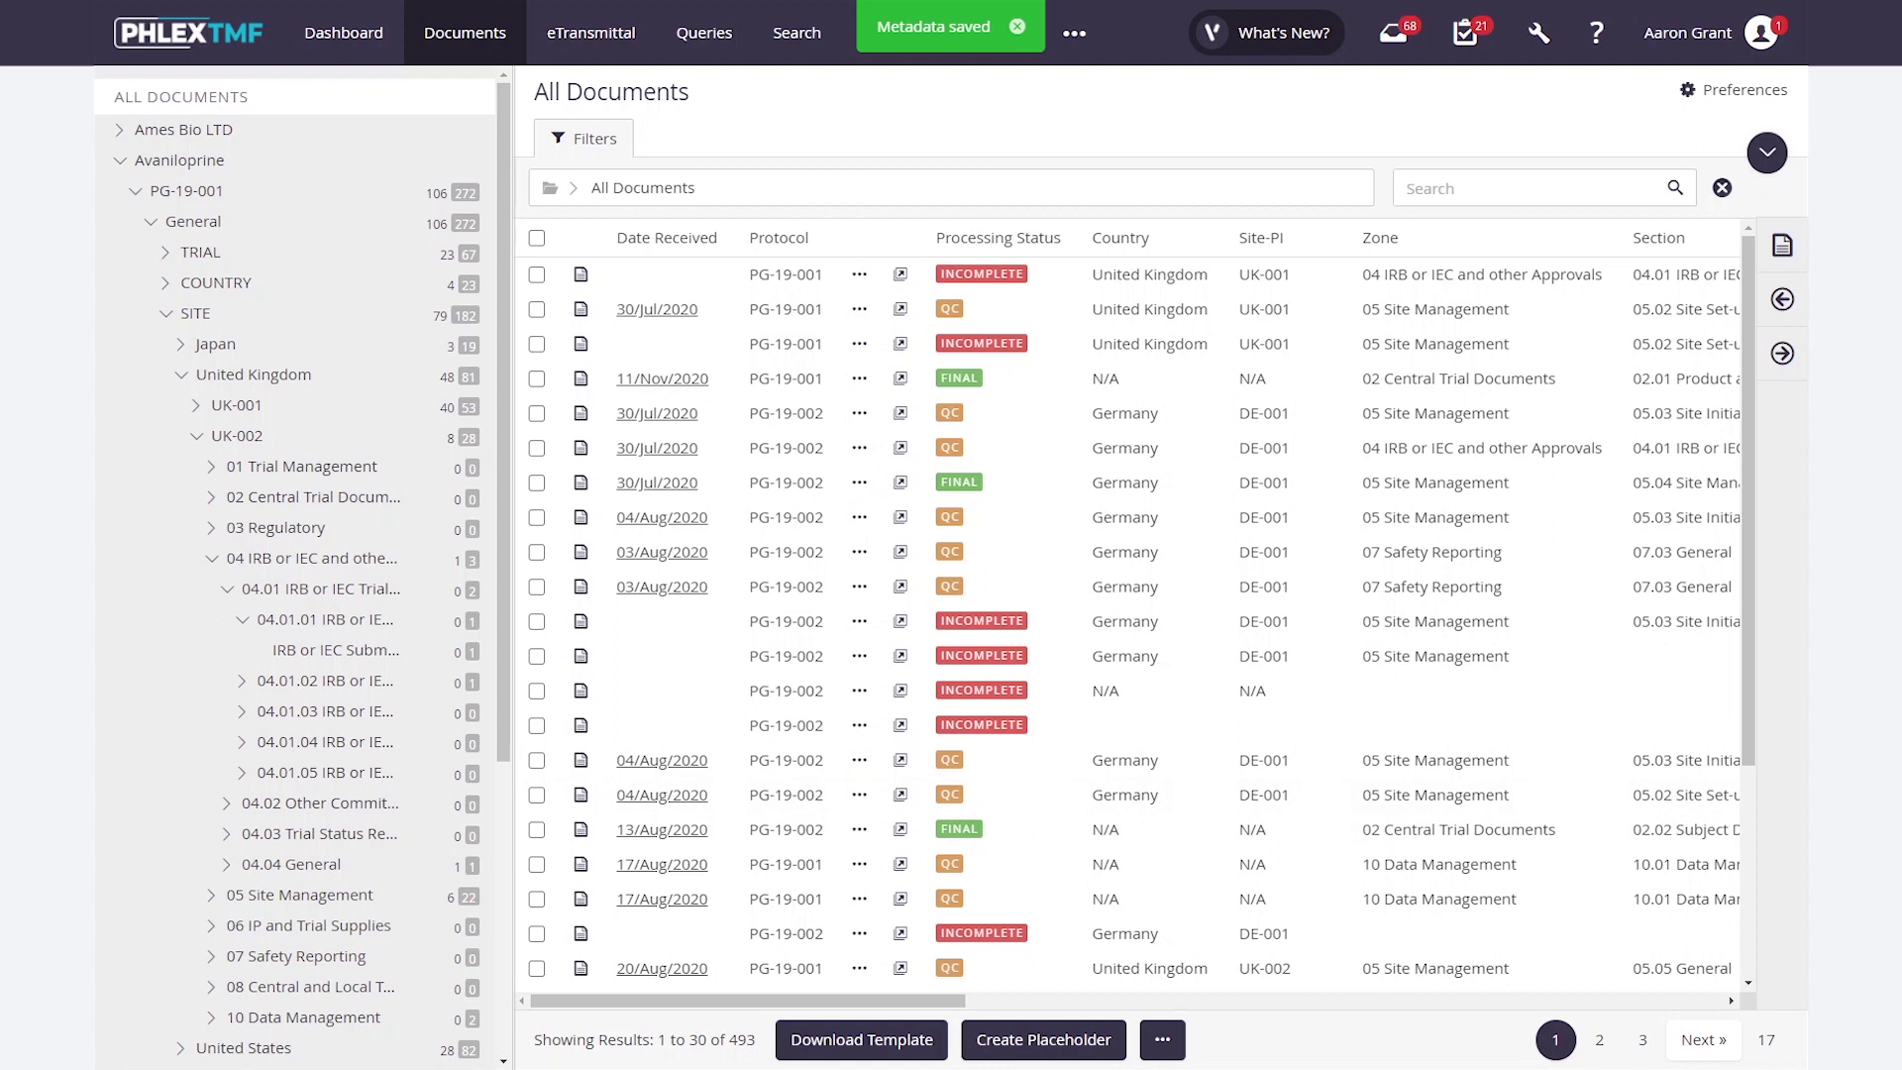
key("alt+Tab")
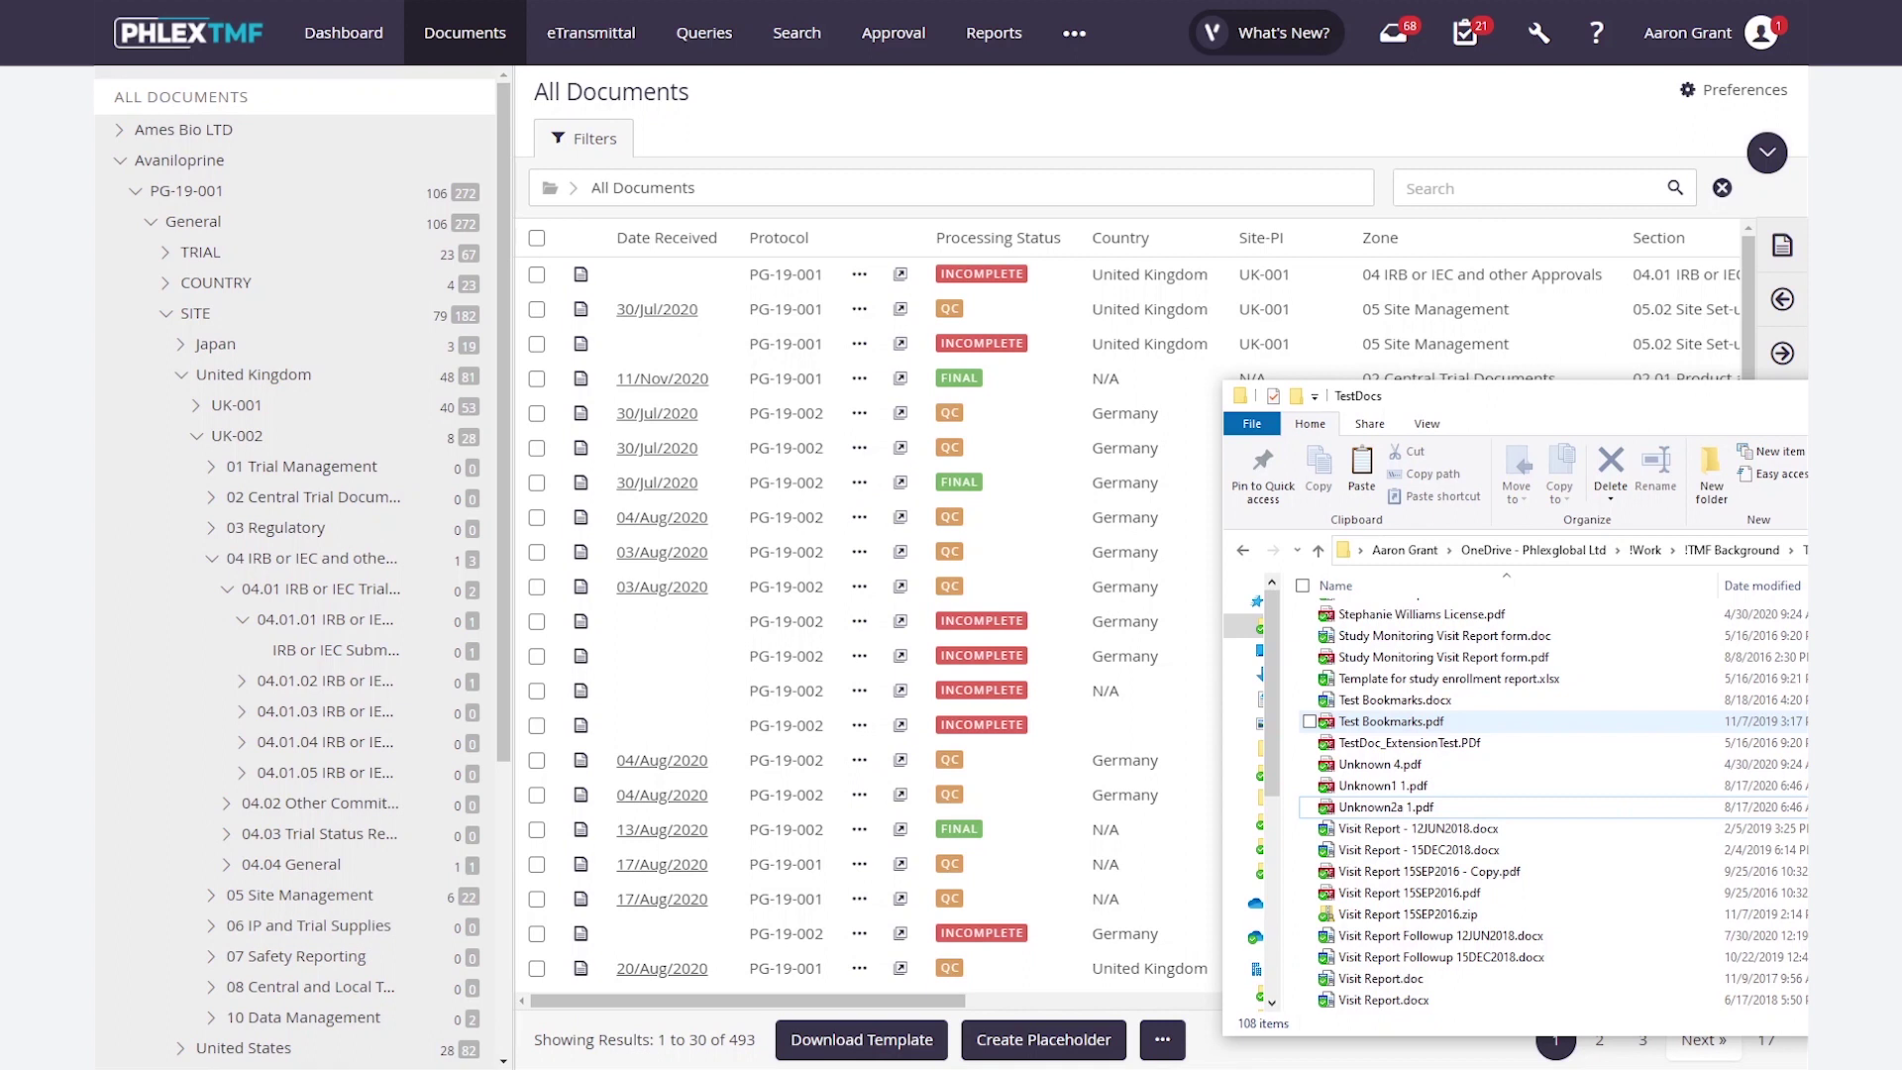
Select five files from Site Visit Log.pdf, drag them over UK-002, then withdraw without filing
left_click(1449, 678)
scroll(1449, 679, "up", 2)
left_click(1384, 695)
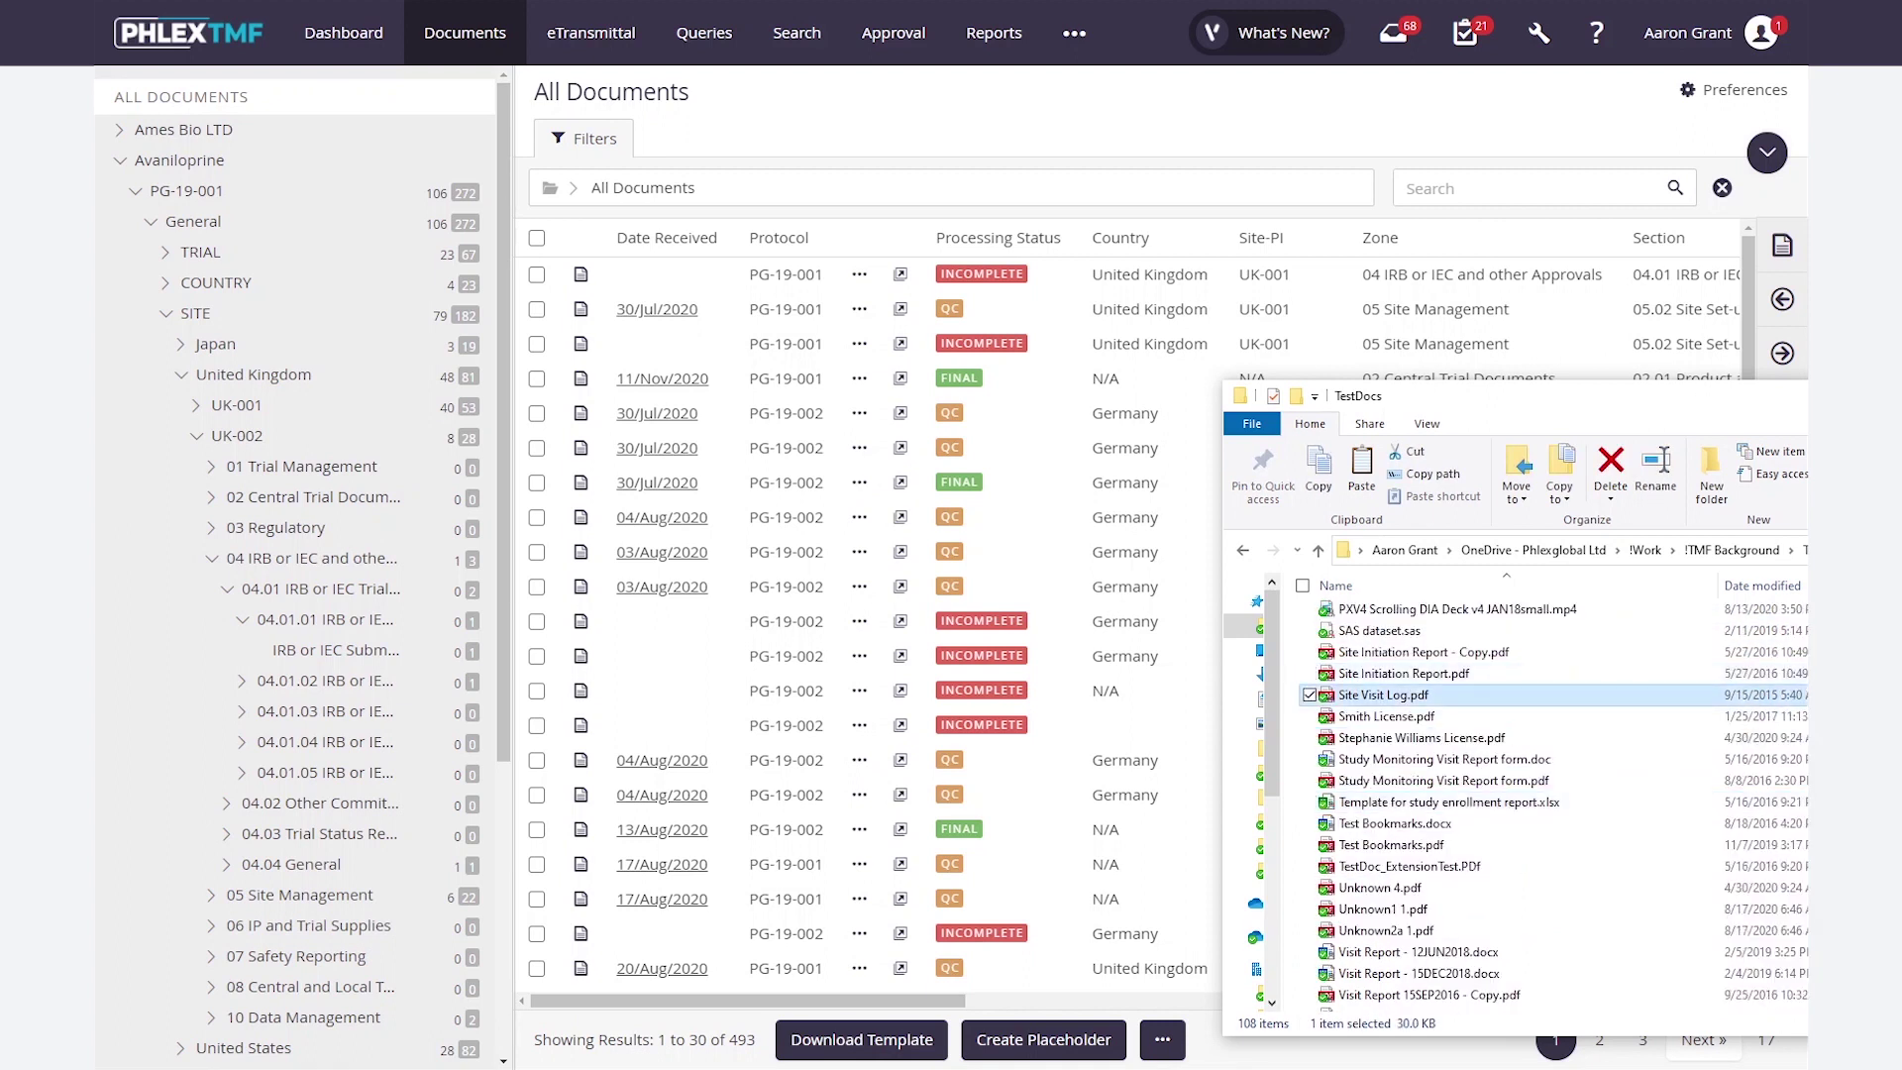
key("shift+Down")
key("shift+Down")
key("shift+Down")
key("shift+Down")
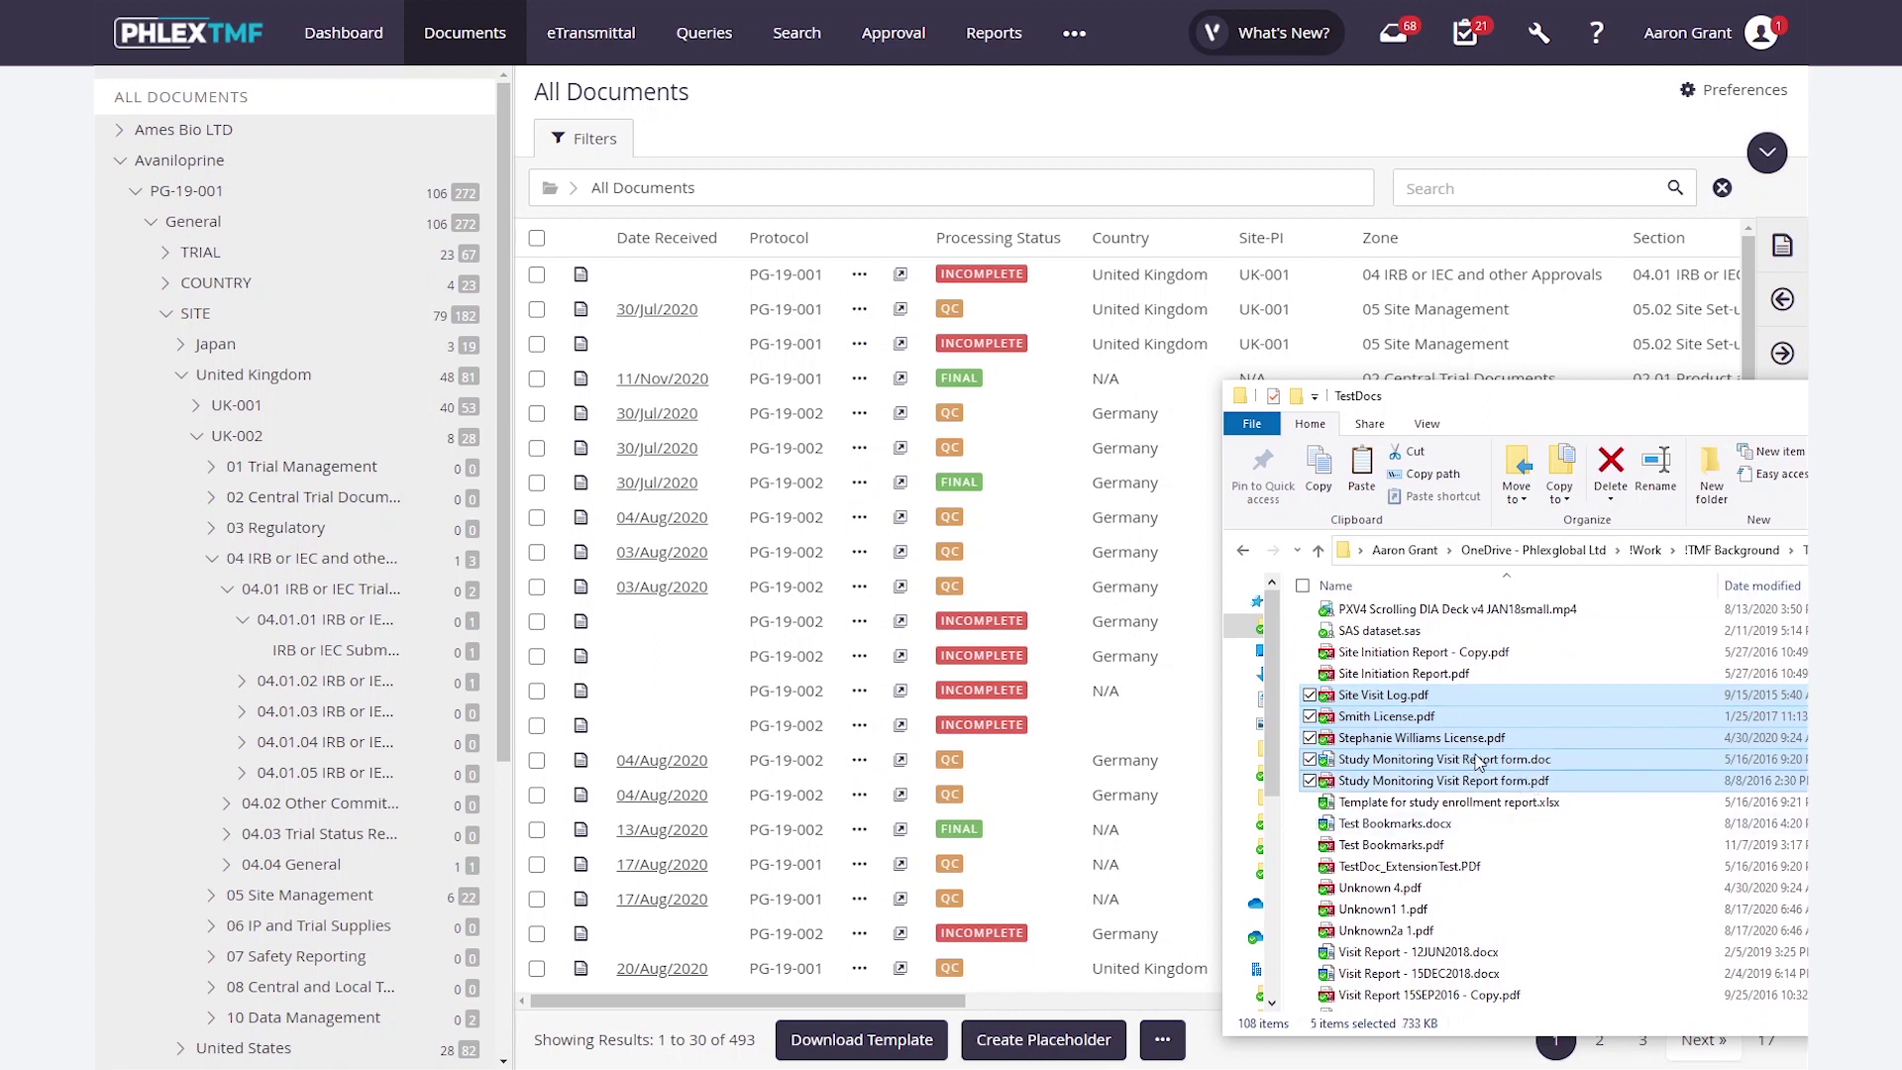
left_click_drag(1474, 758, 242, 441)
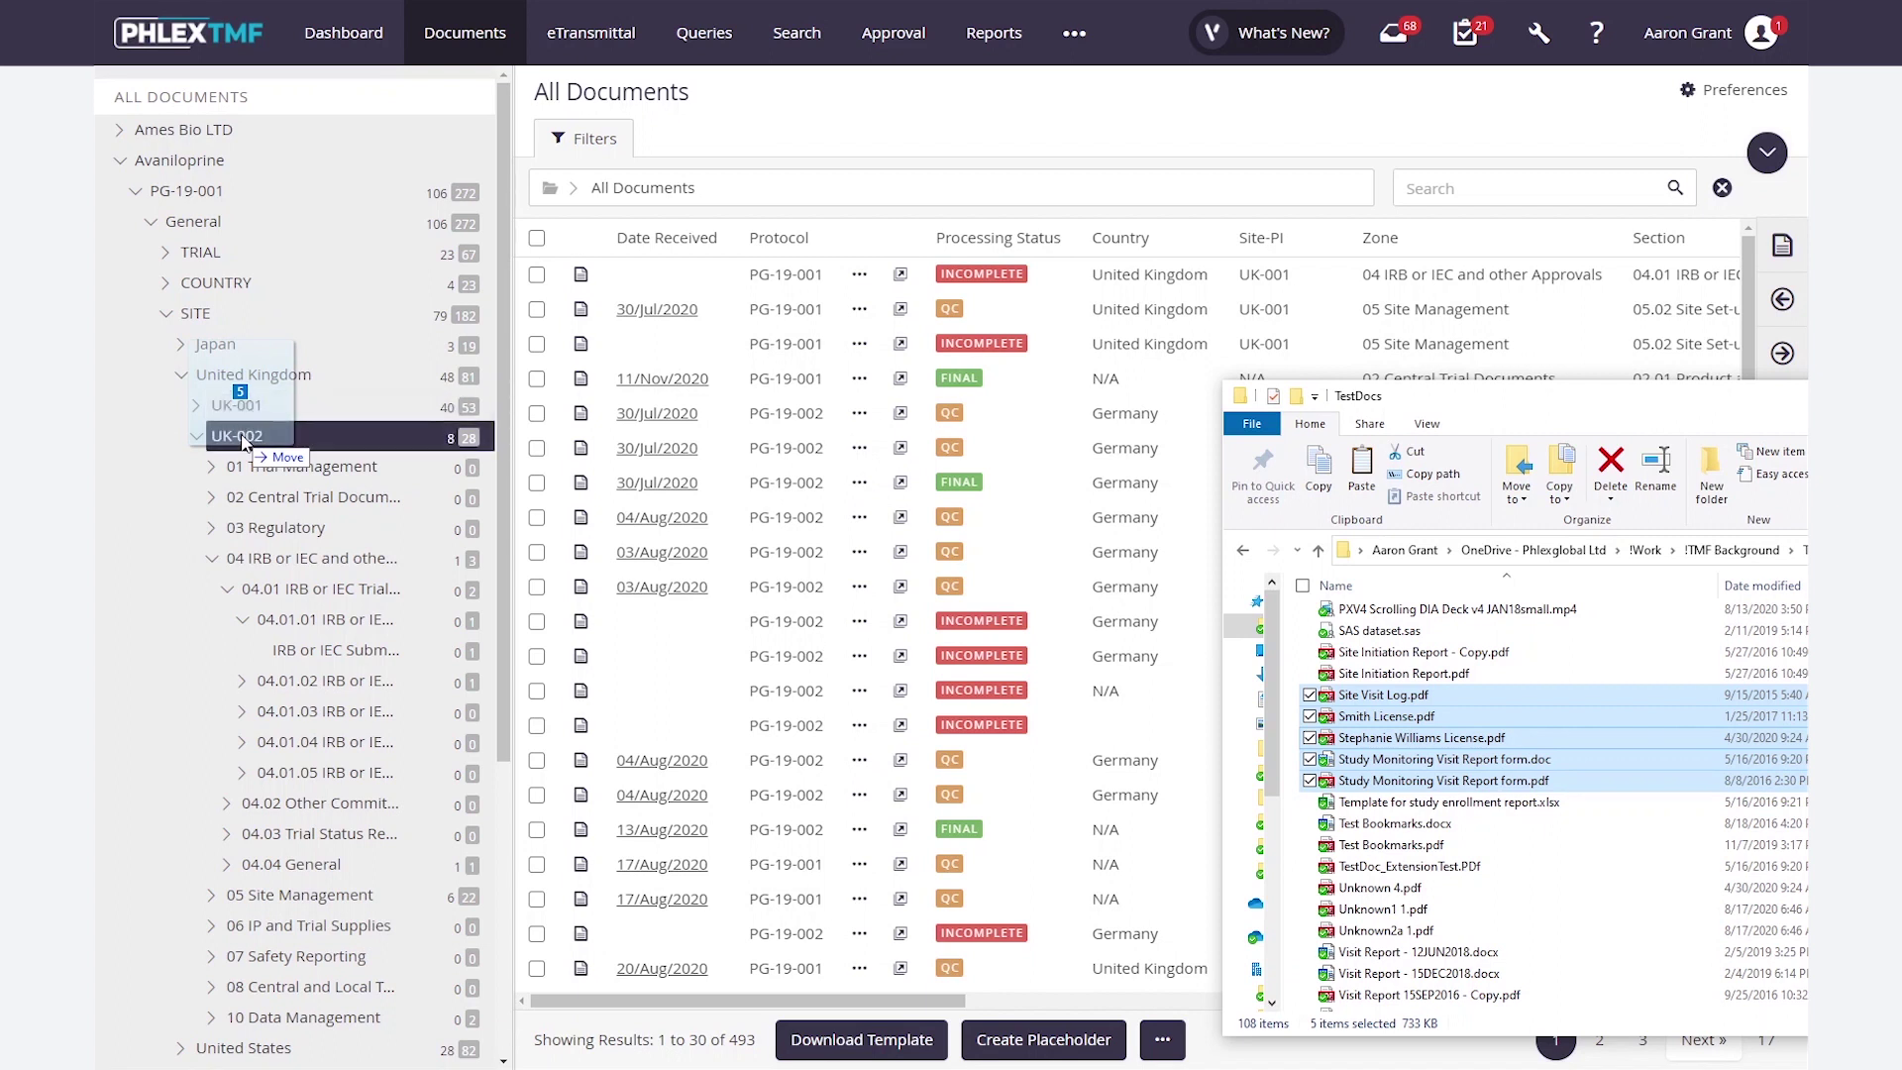
left_click_drag(242, 441, 1400, 741)
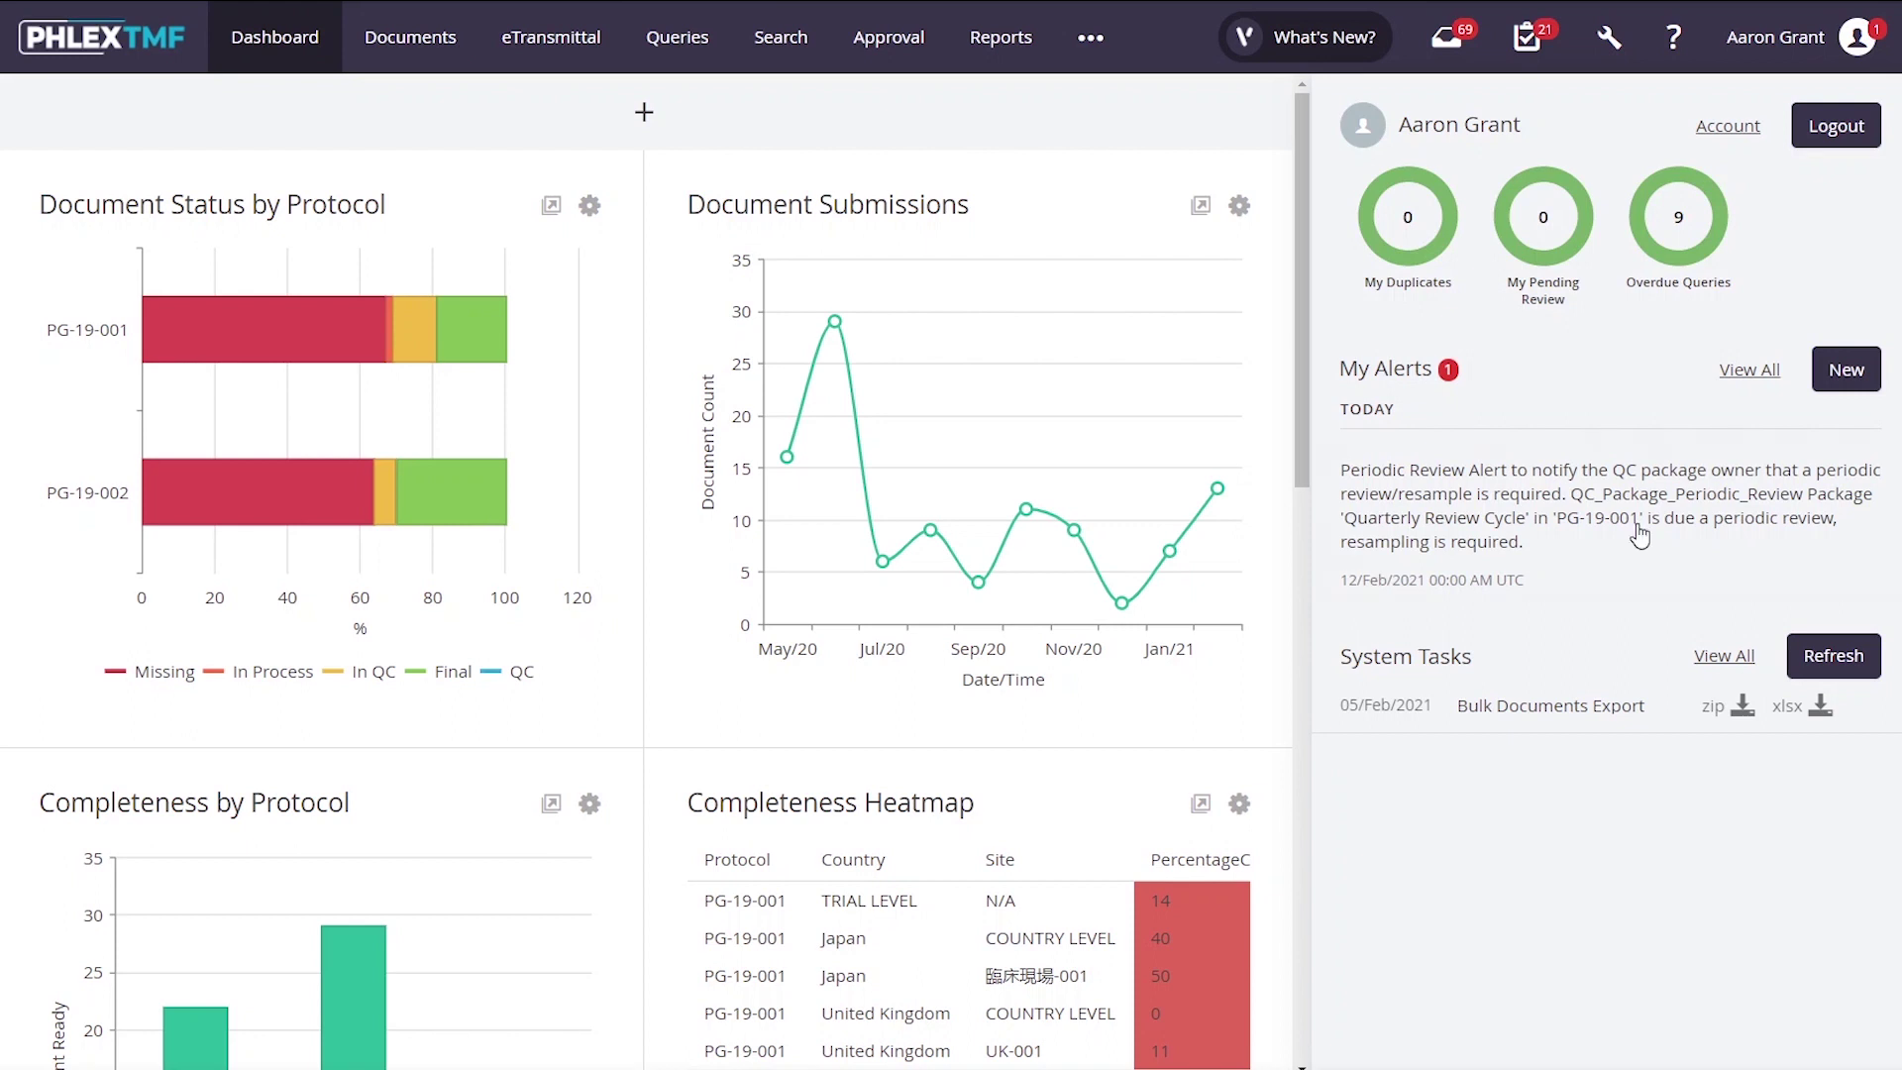
From the processing inbox, accept the Child Assent sub-artifact under 02.02.03 Informed Consent Form
mouse_move(1427, 180)
left_click(1460, 48)
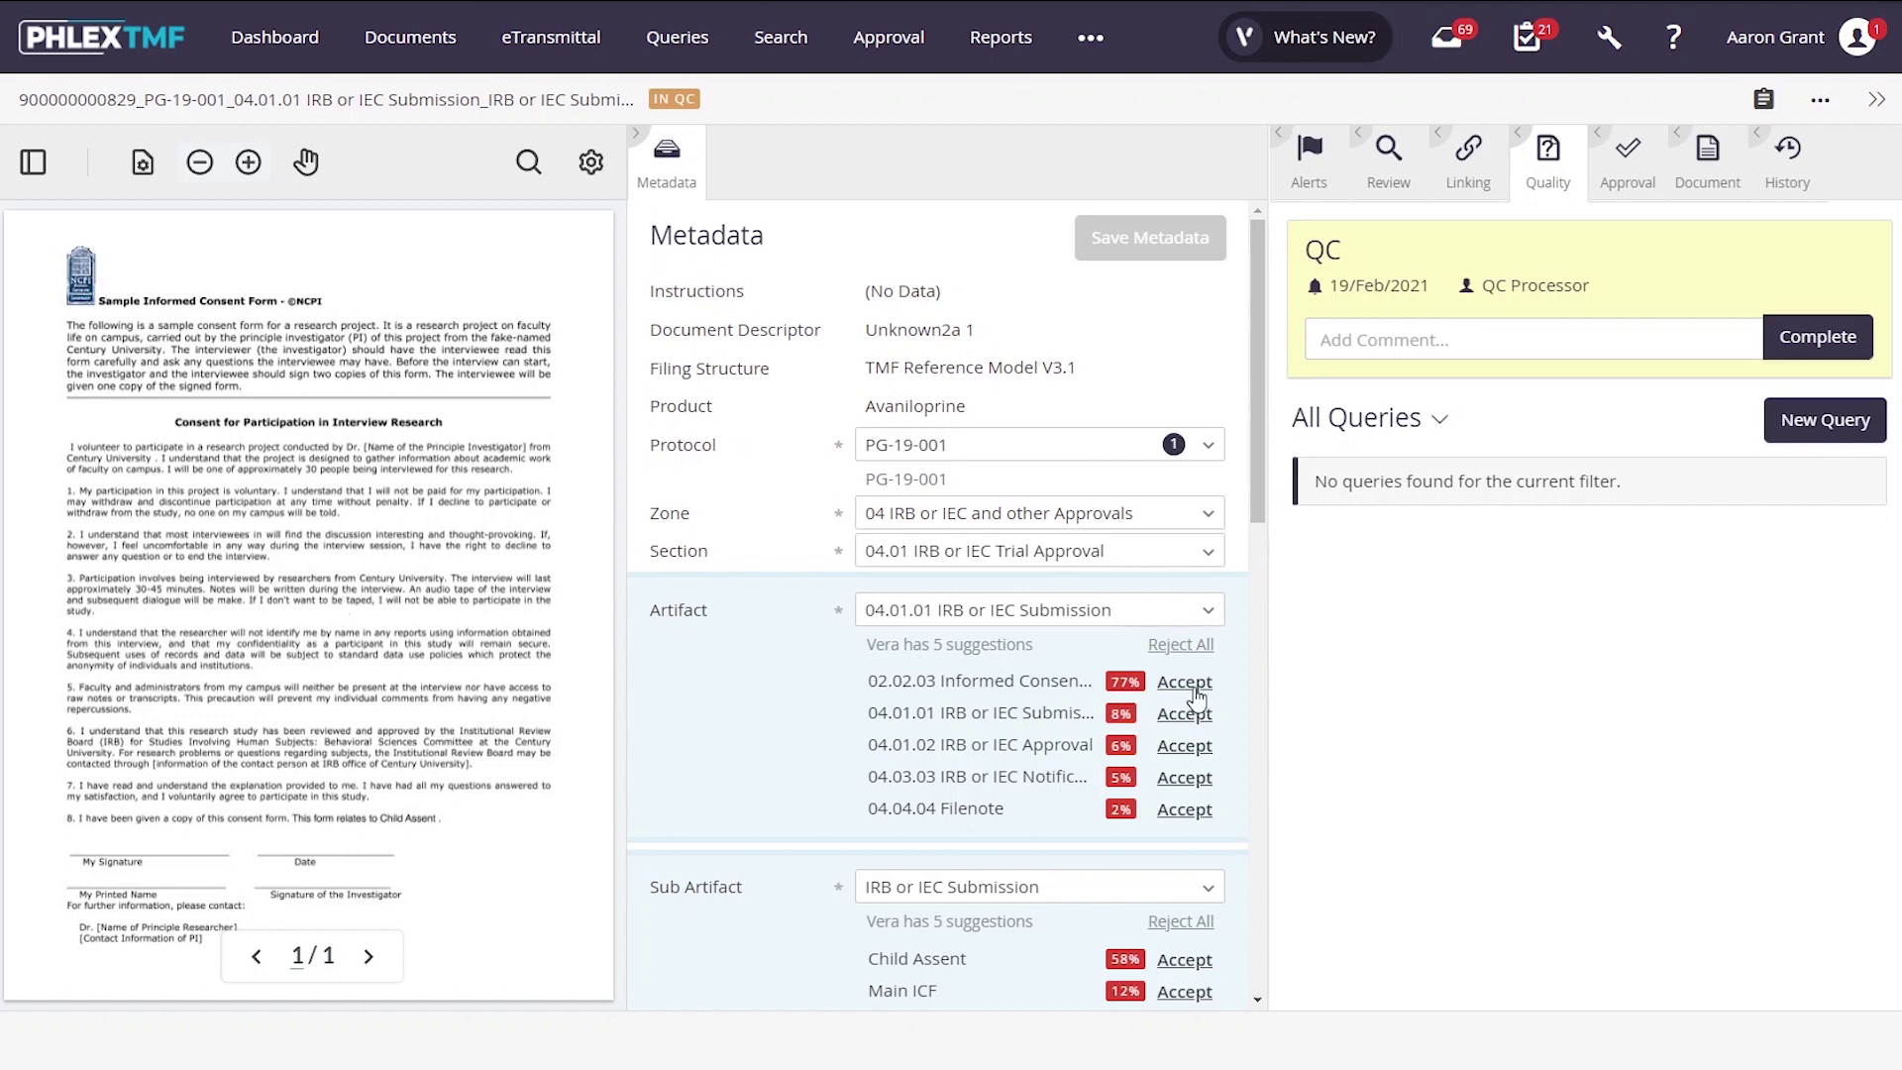
left_click(1186, 961)
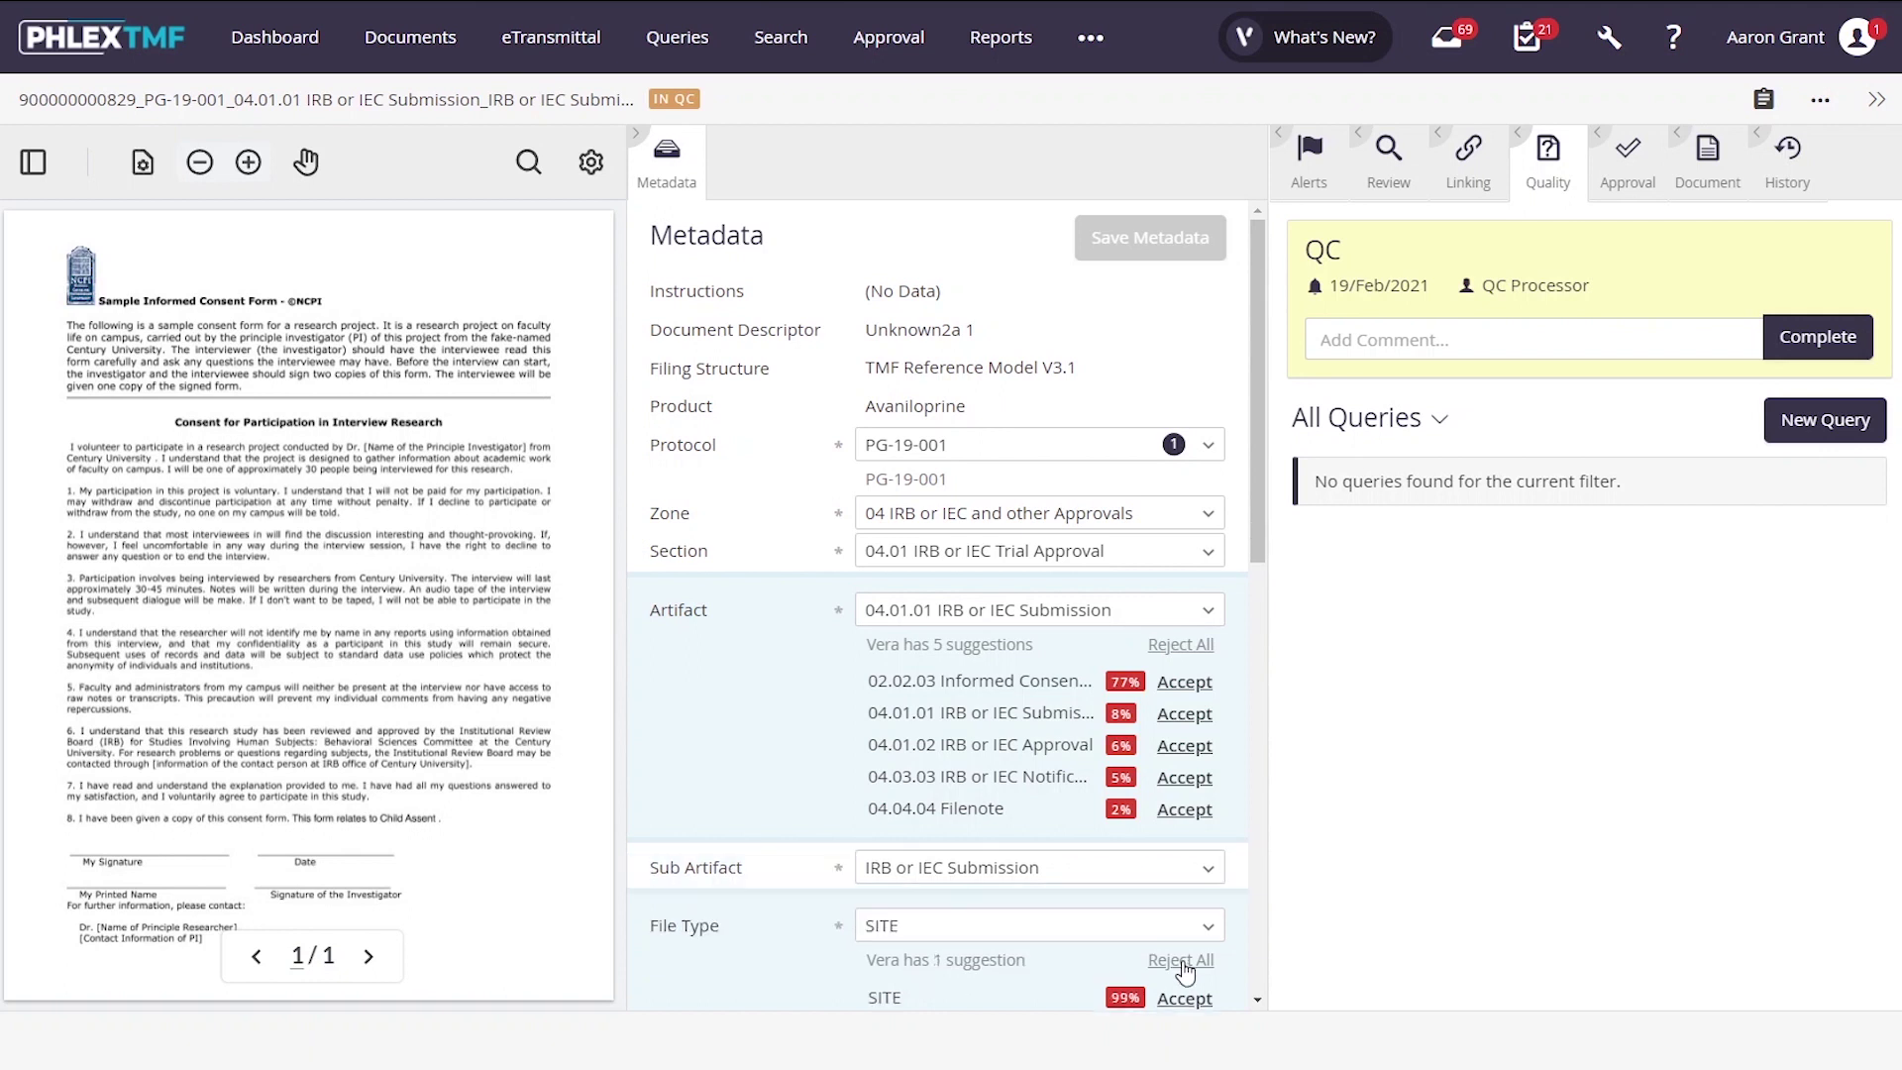
left_click(1185, 682)
scroll(1194, 698, "down", 2)
scroll(1194, 697, "down", 5)
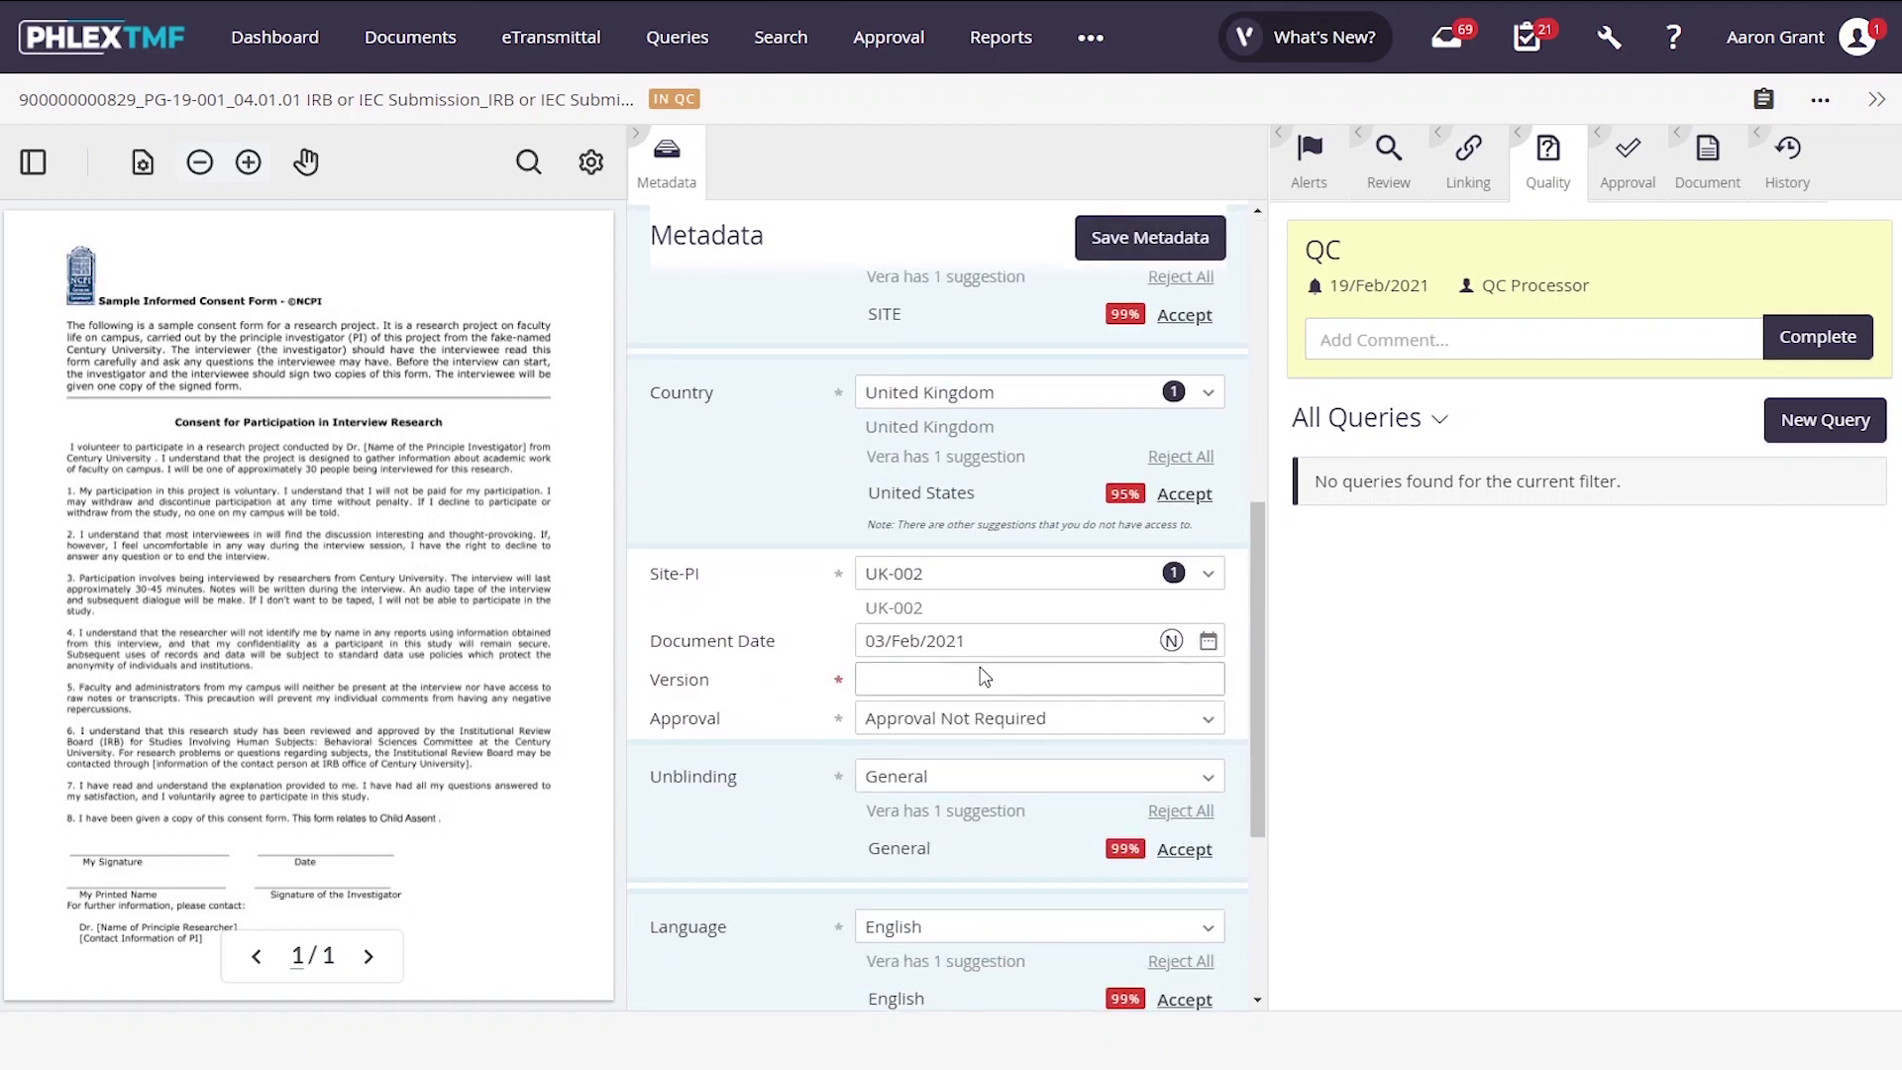
Set the document Version to 1
left_click(985, 680)
left_click(1008, 720)
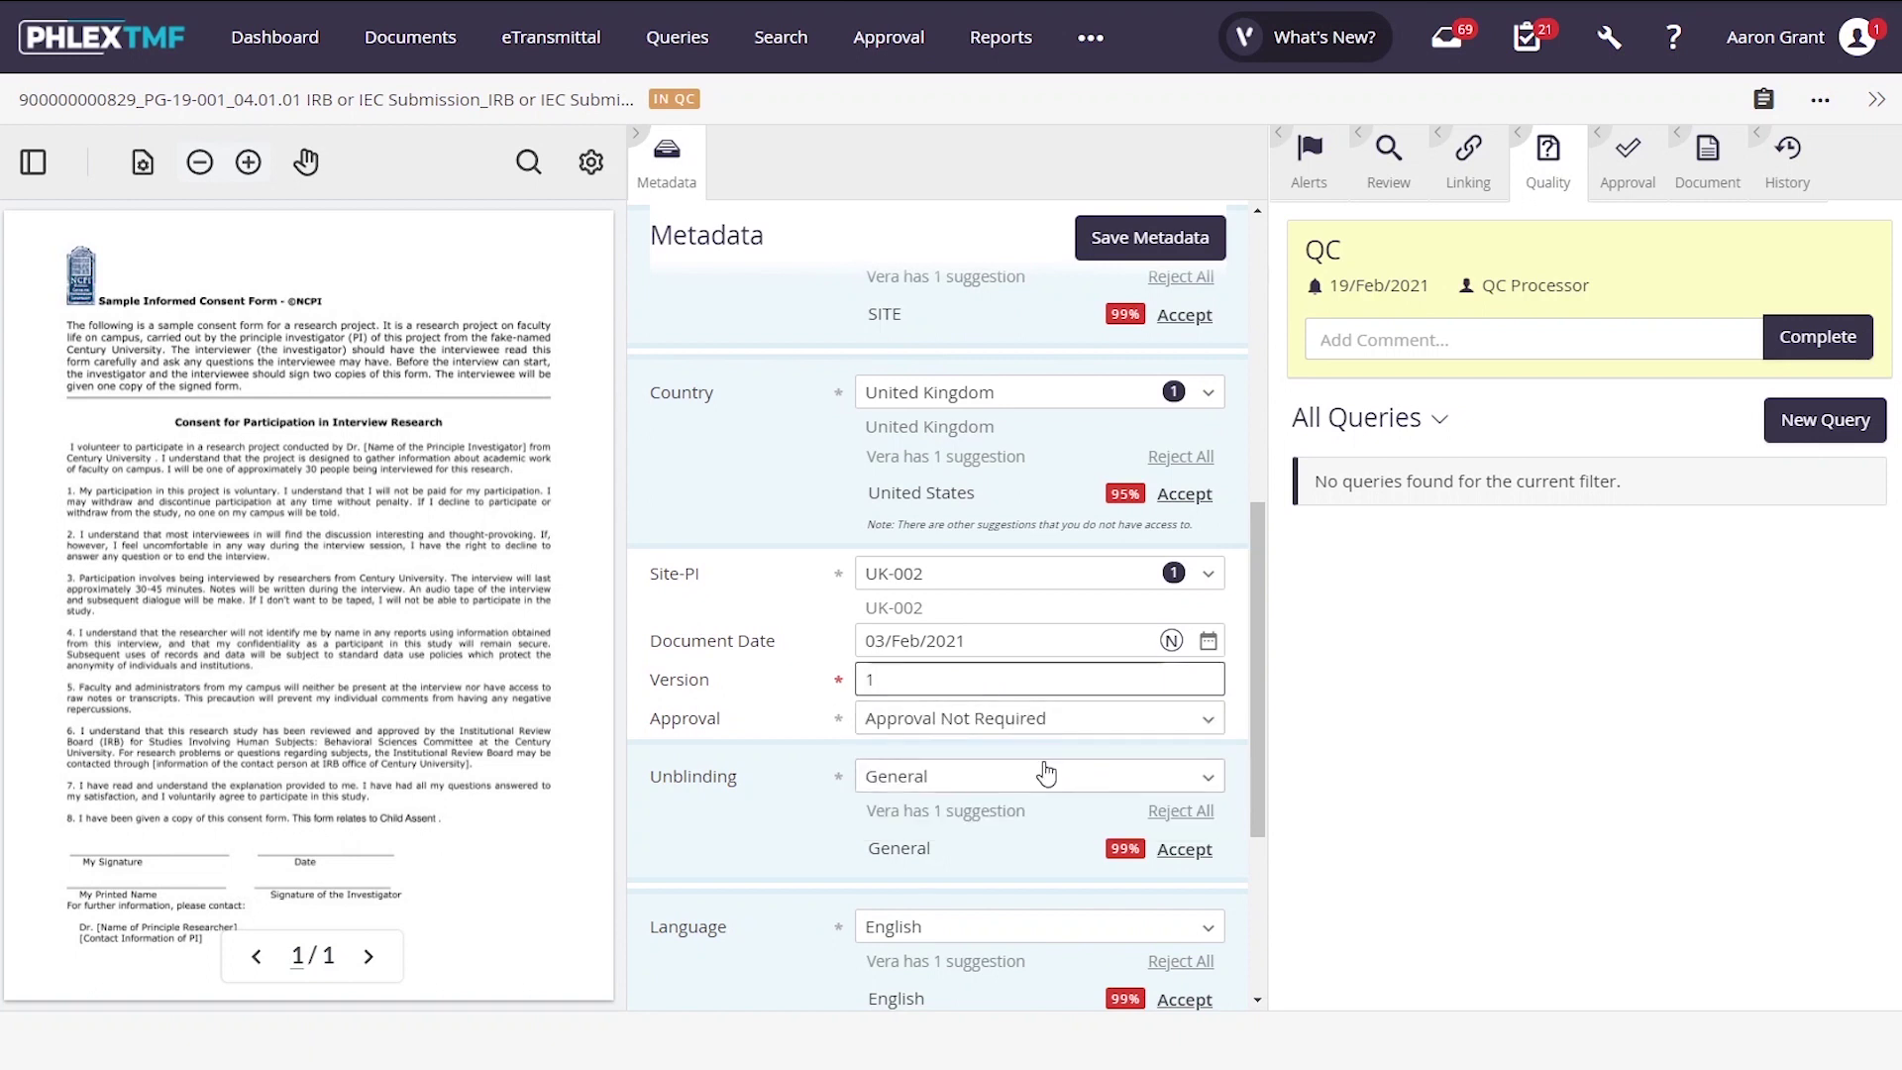
scroll(1041, 777, "down", 1)
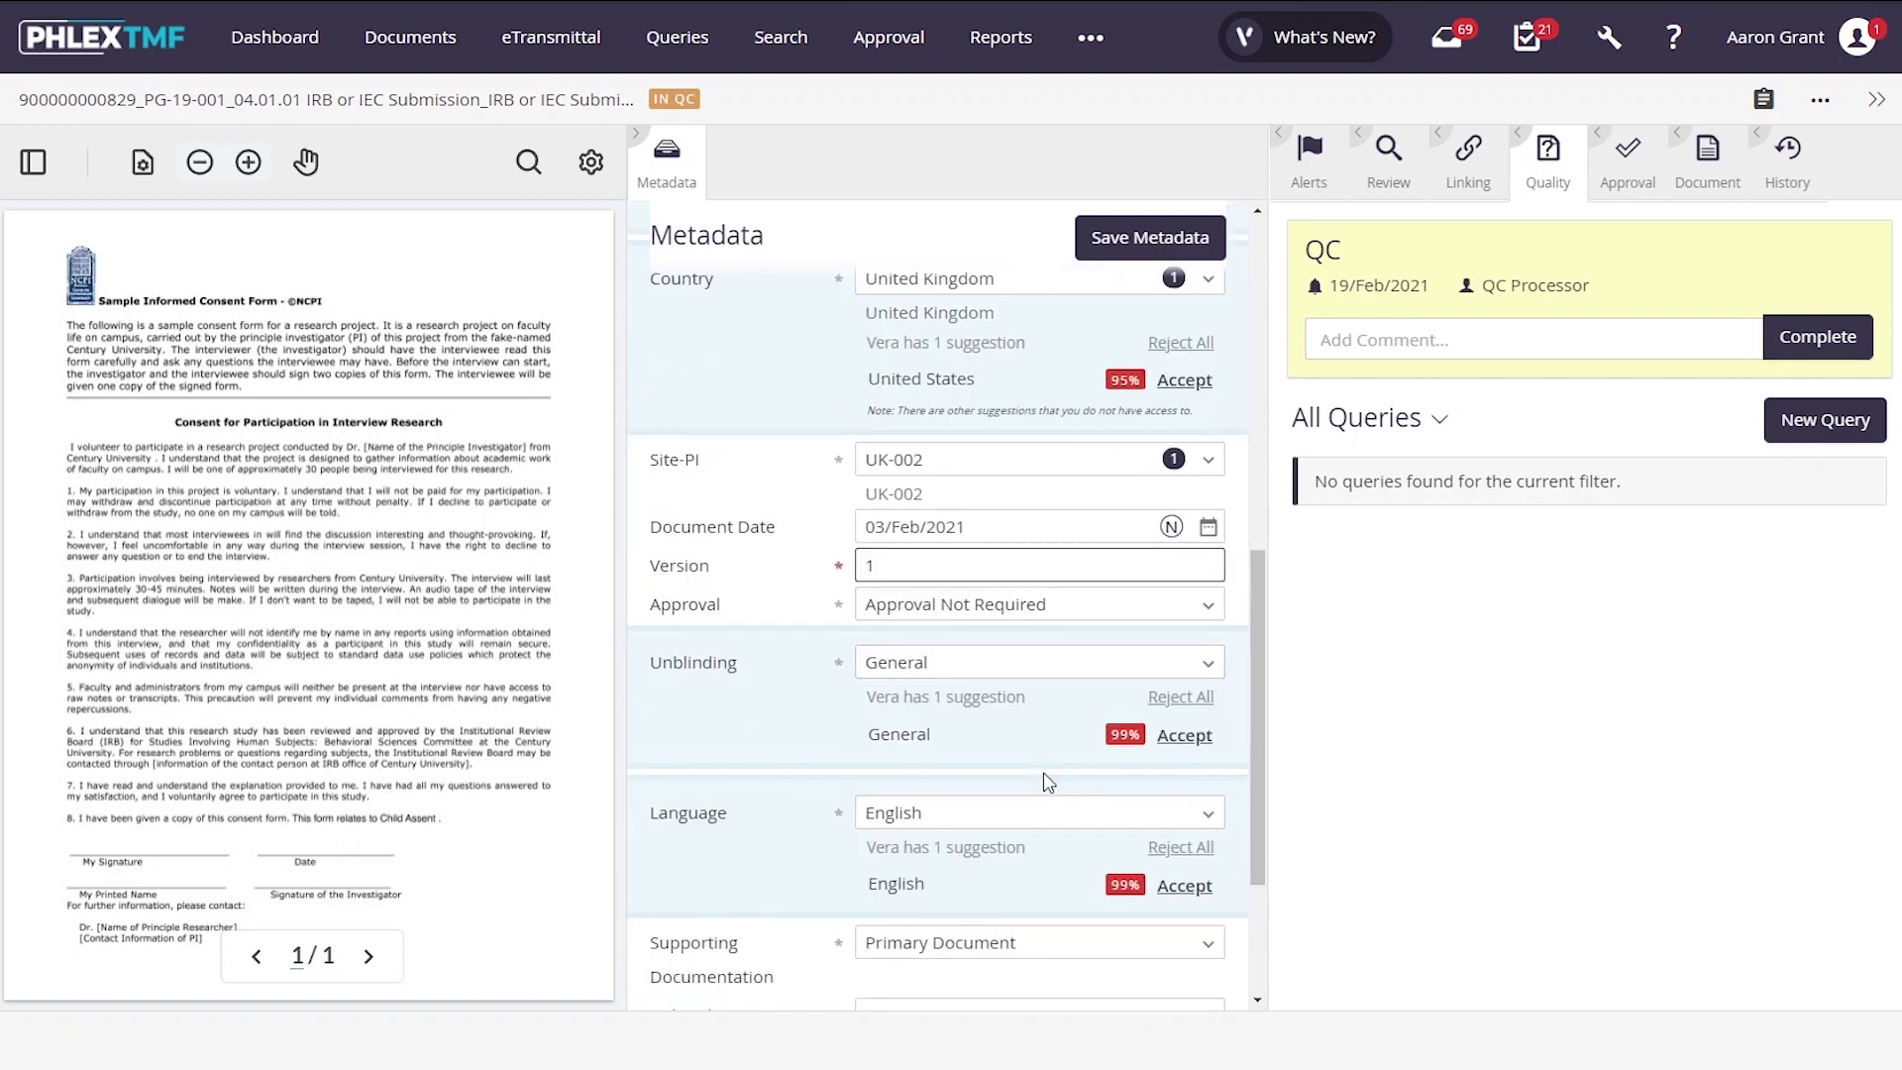
scroll(1043, 773, "up", 5)
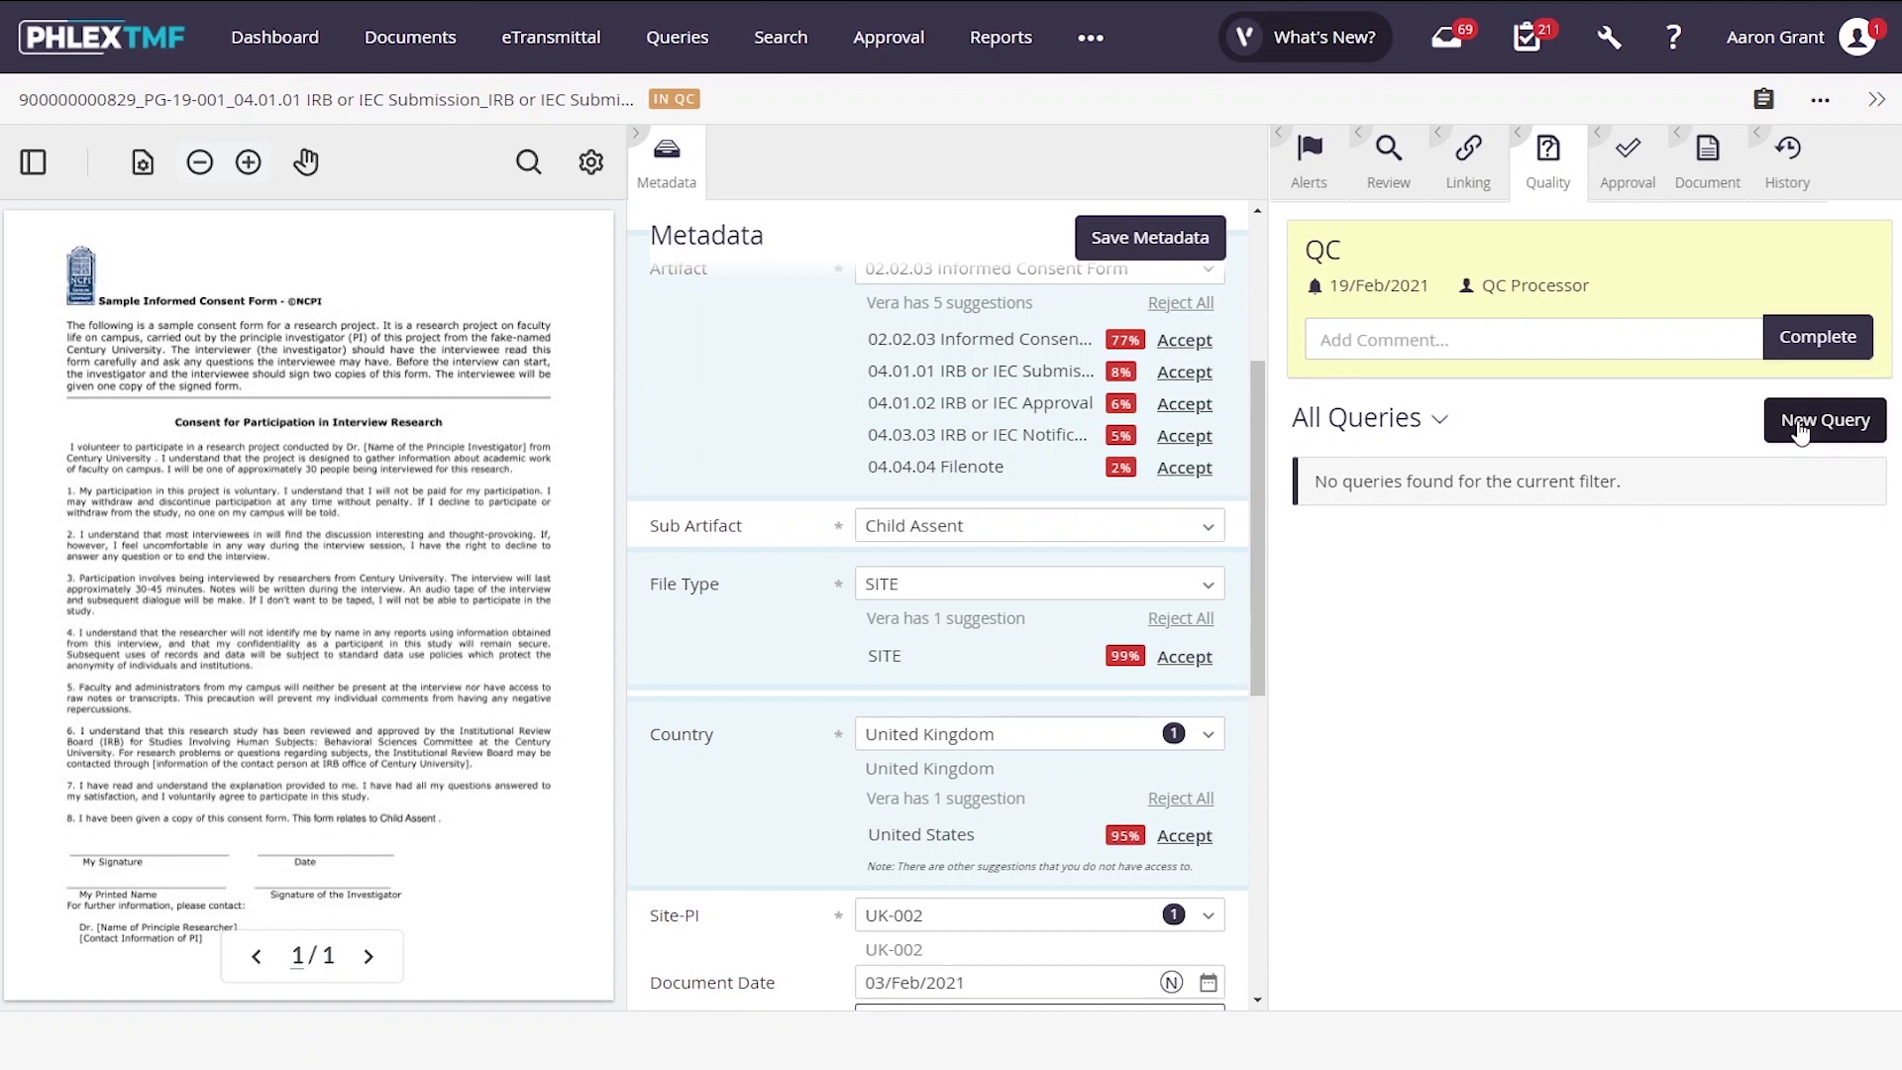
scroll(1170, 728, "up", 4)
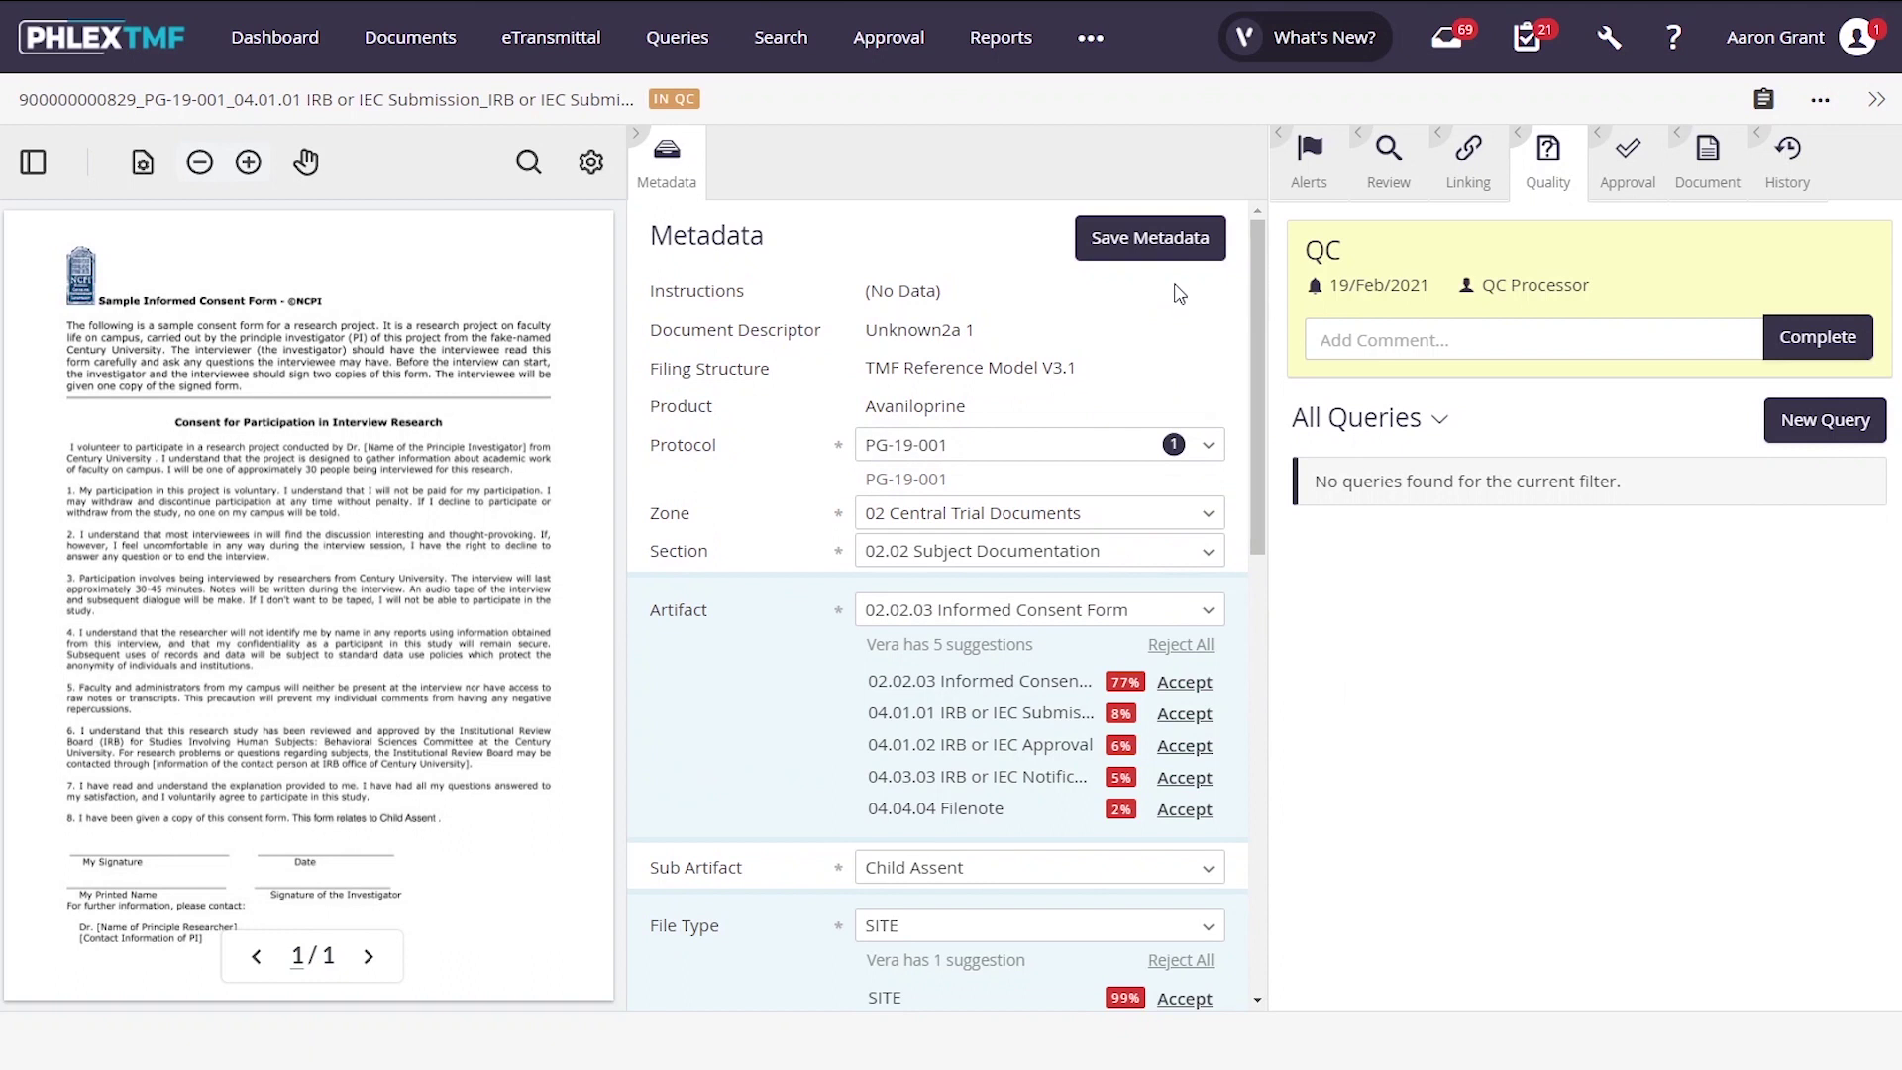
Save the Child Assent metadata and mark the document's QC as complete
left_click(1157, 245)
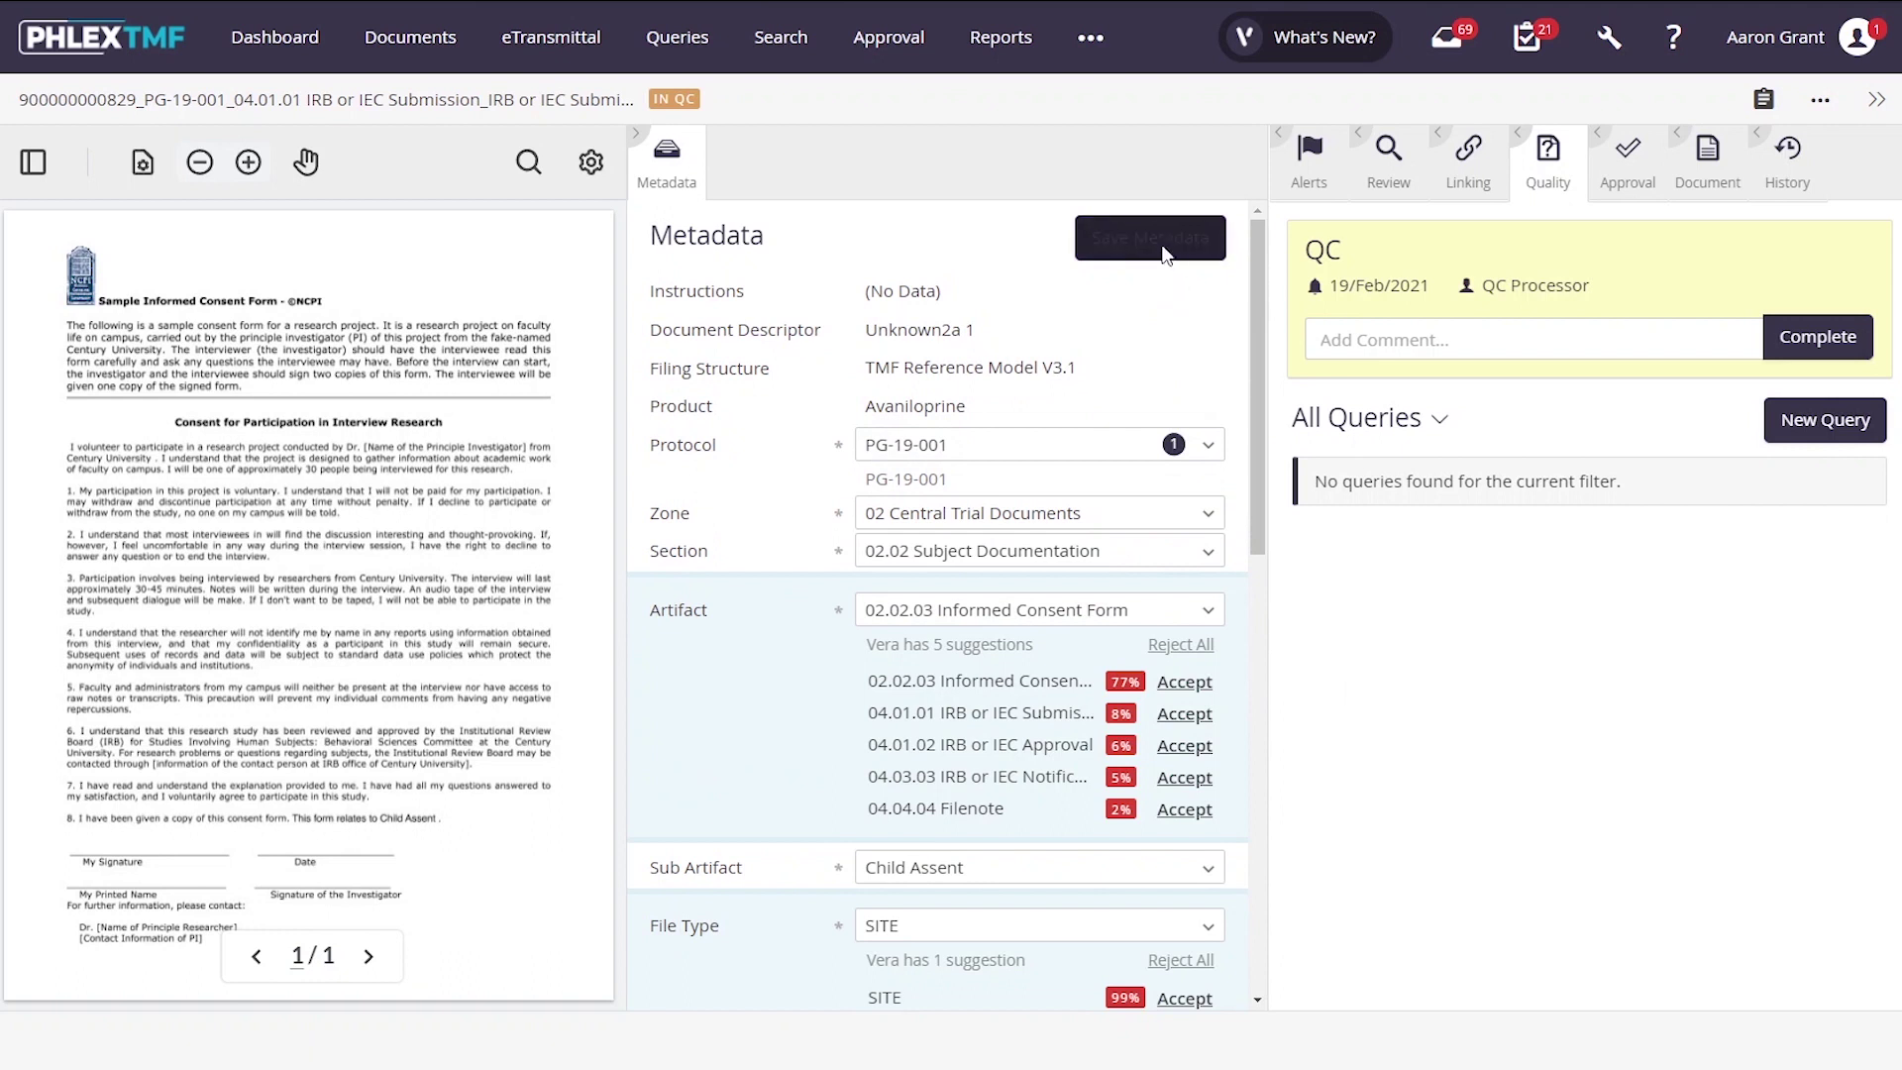
left_click(1833, 339)
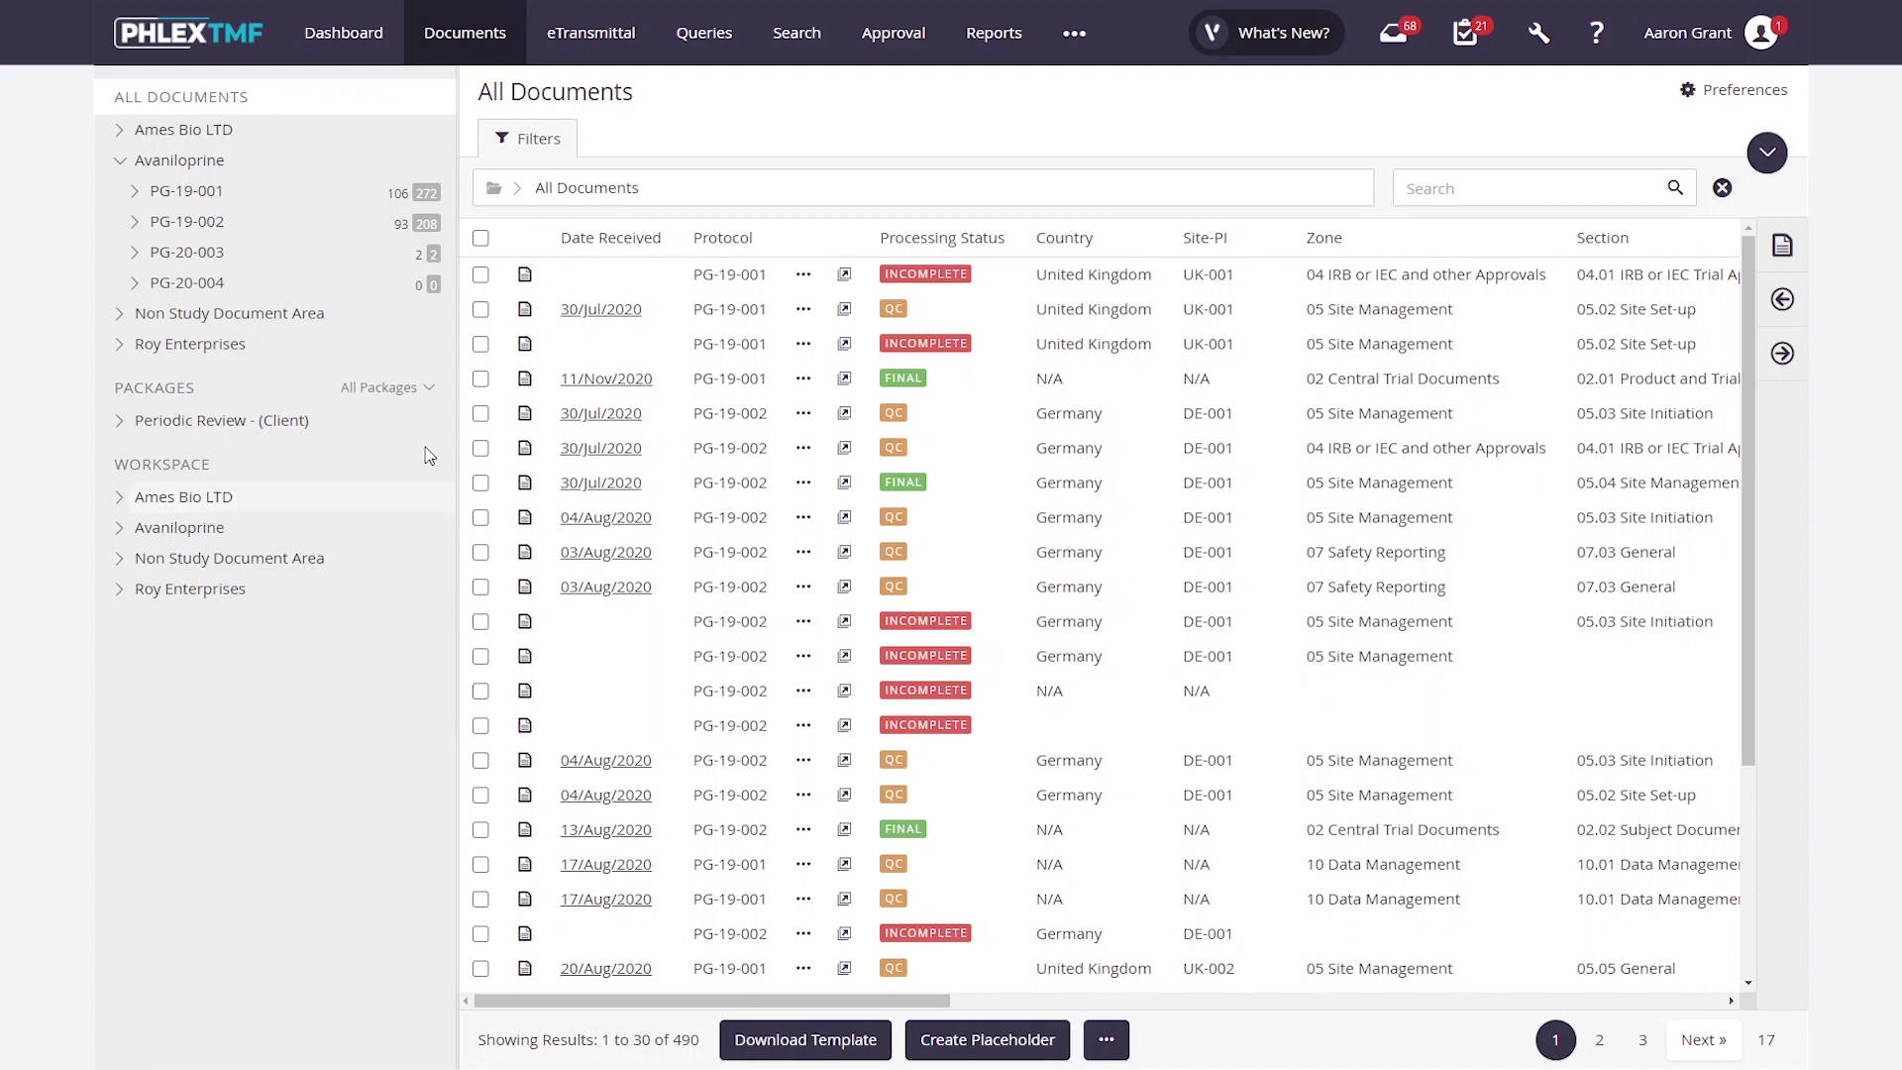
For PG-19-001, raise an event named 'Amendment 2' with event type Protocol Amendment
left_click(217, 193)
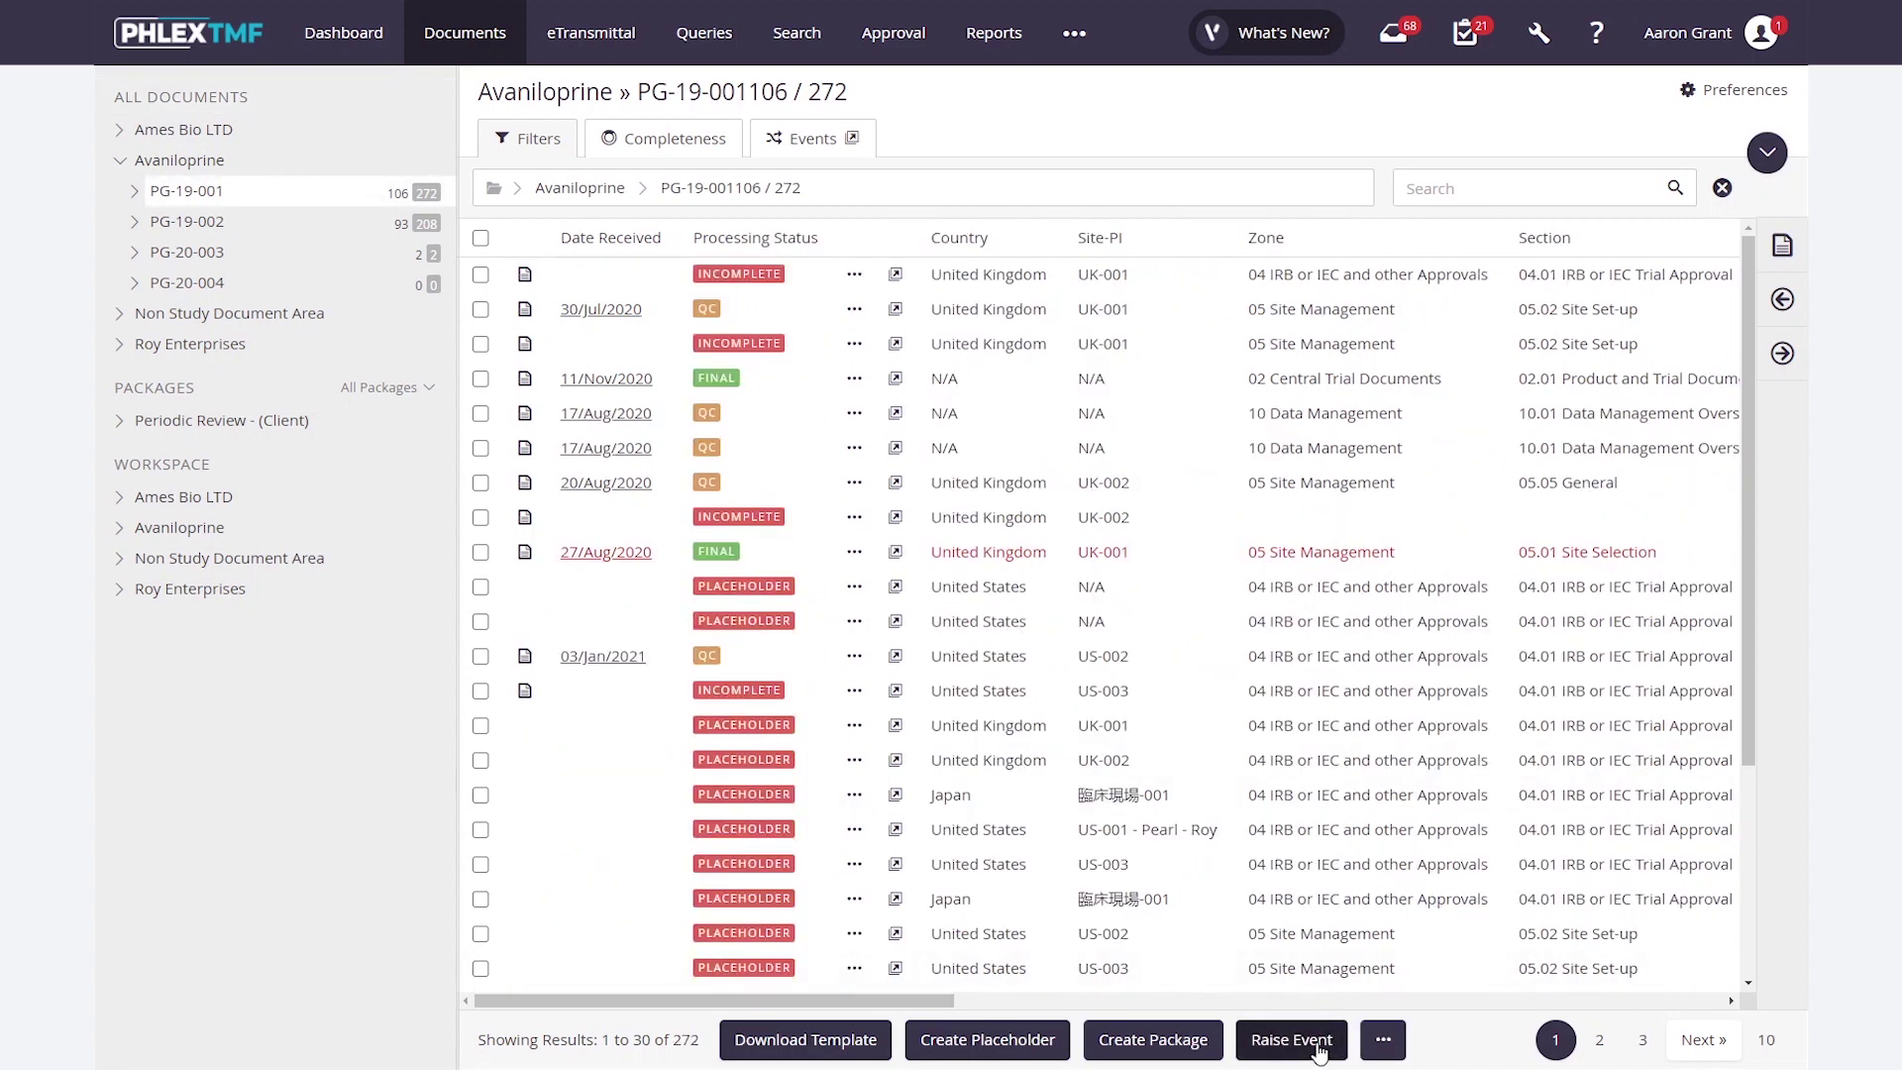
left_click(1319, 1050)
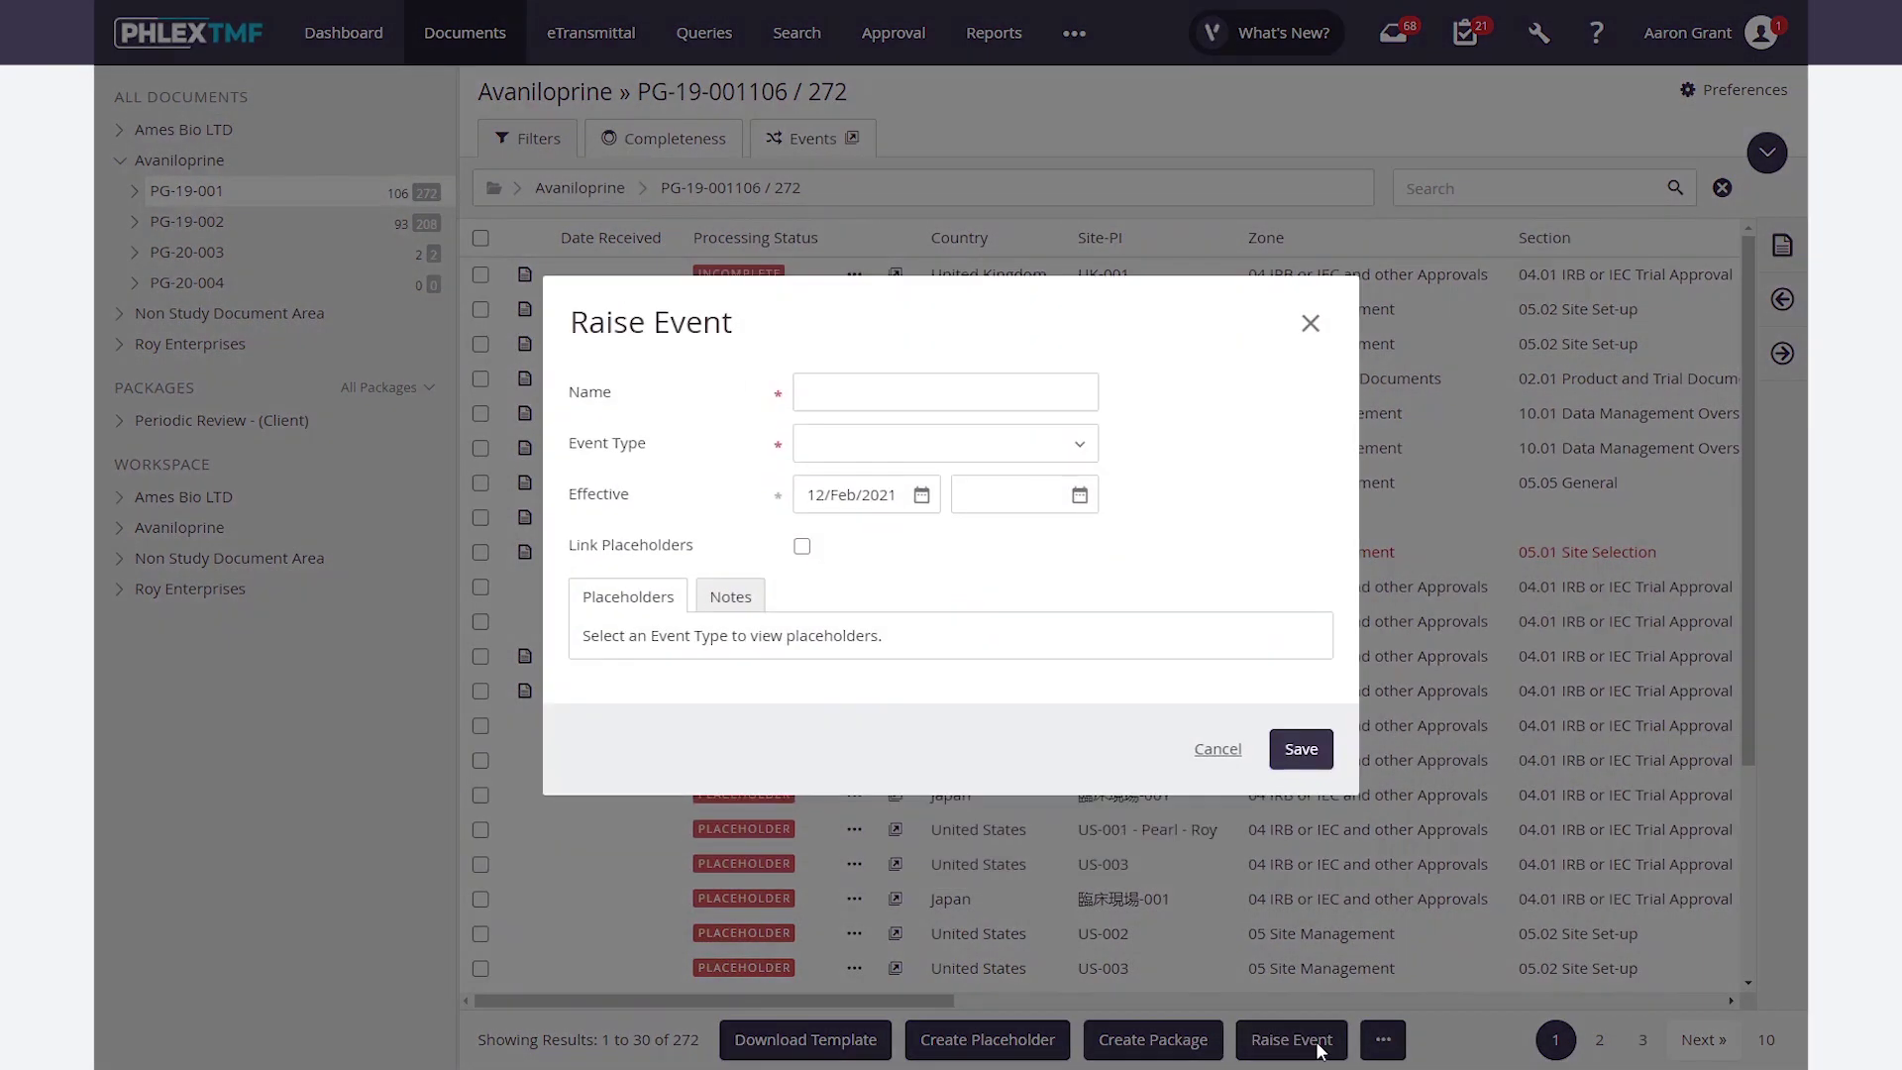
left_click(934, 392)
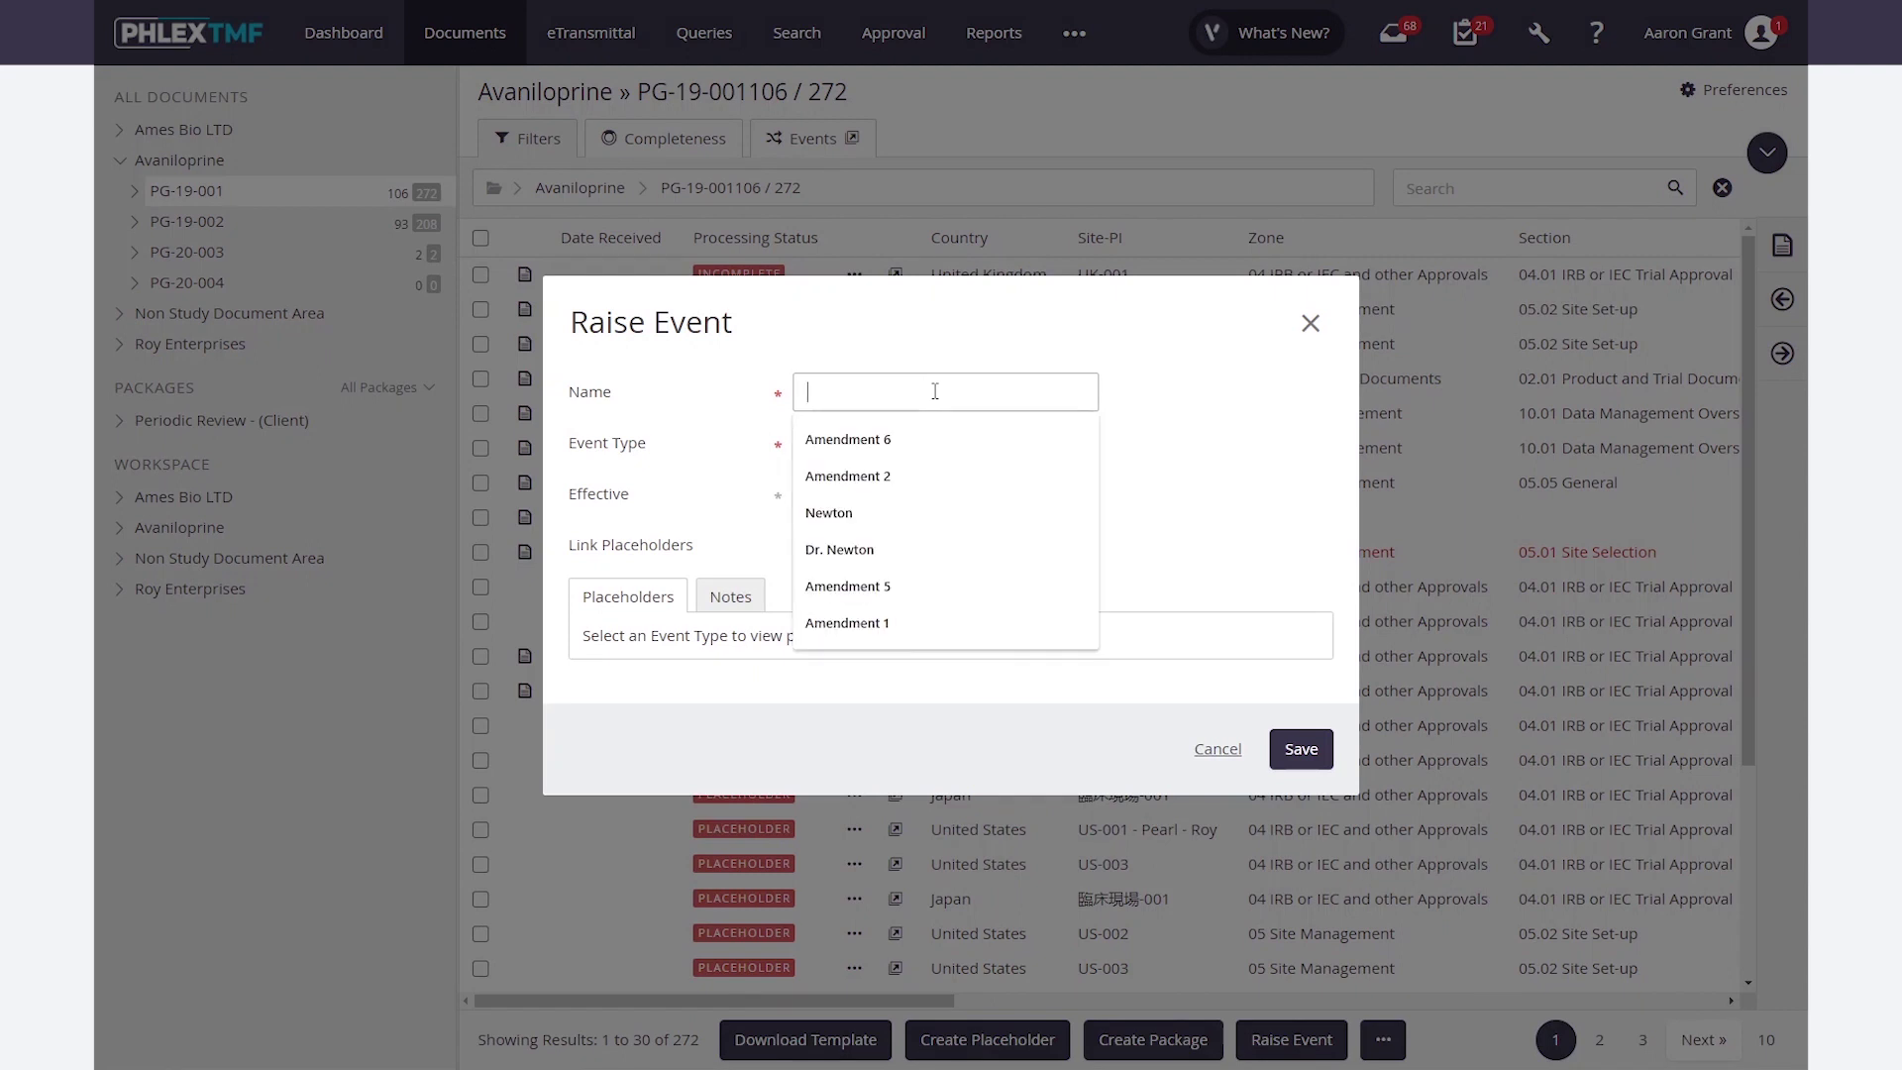
left_click(882, 475)
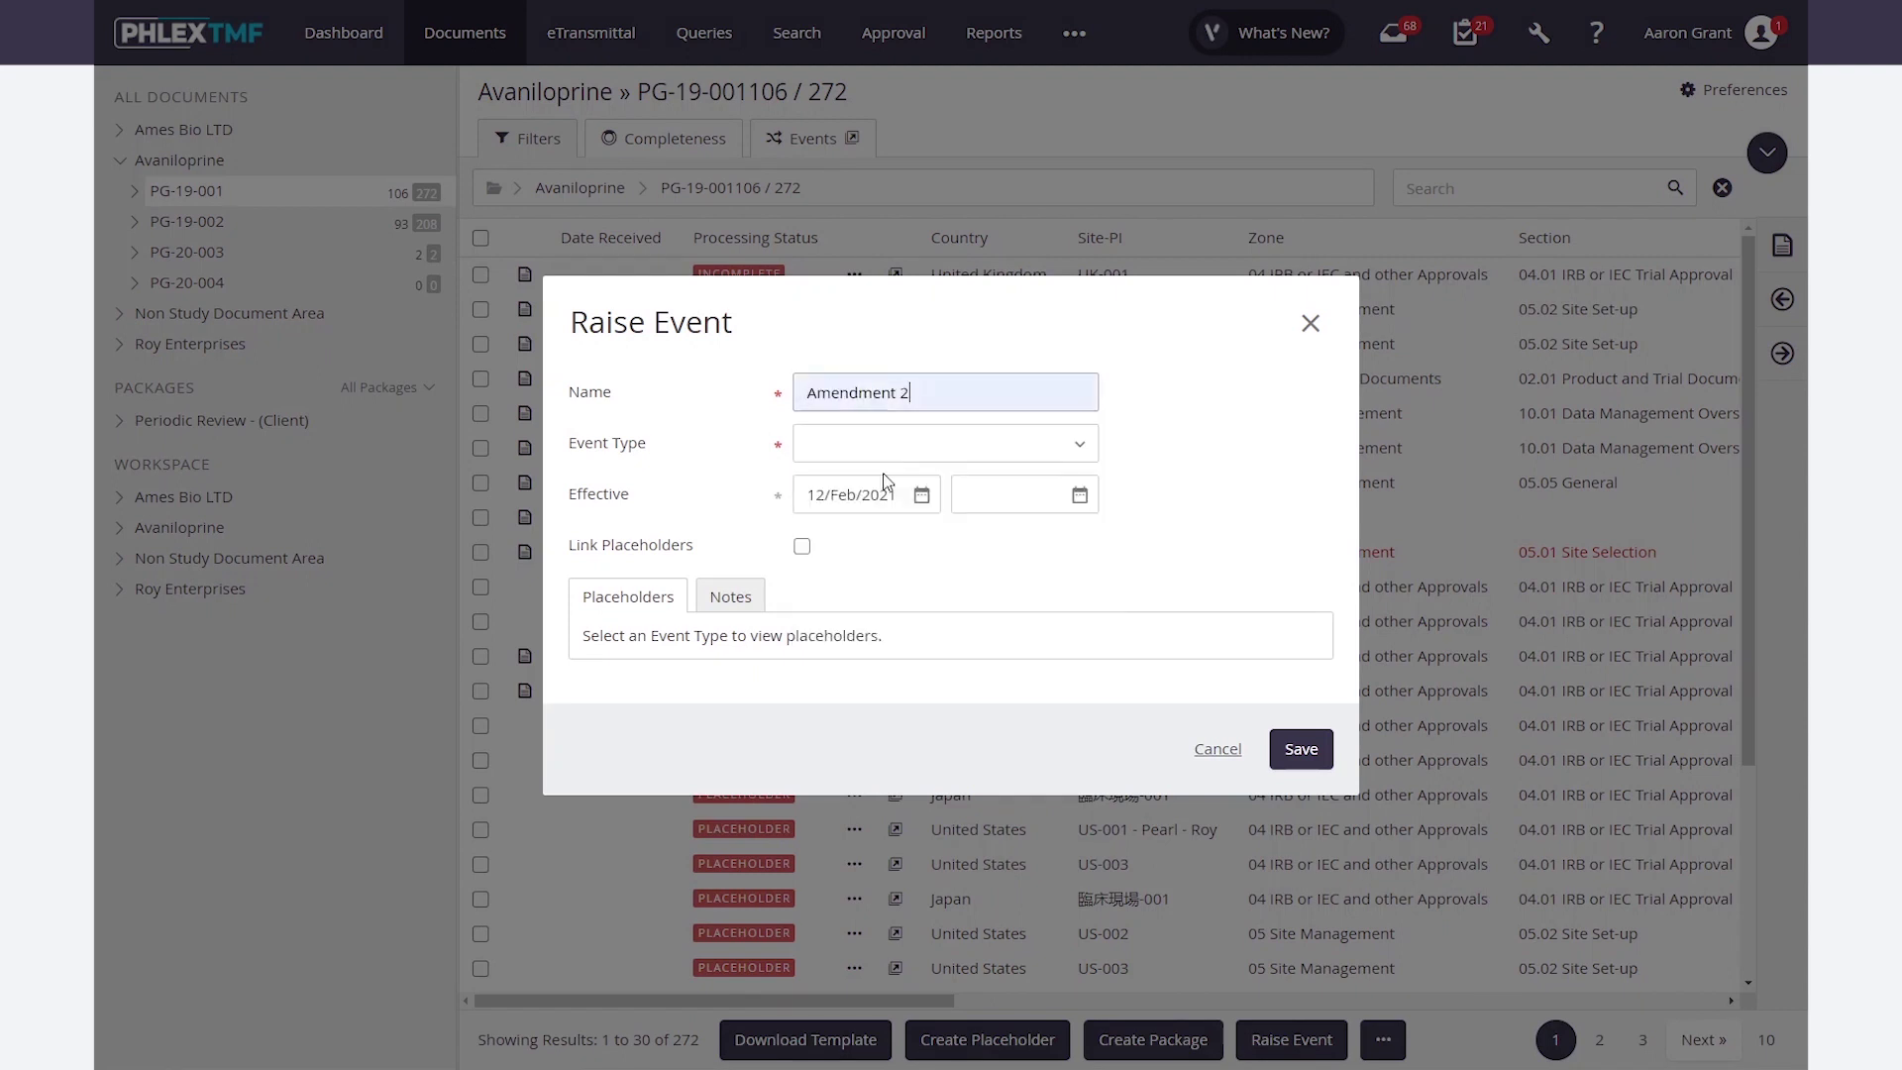
left_click(1086, 451)
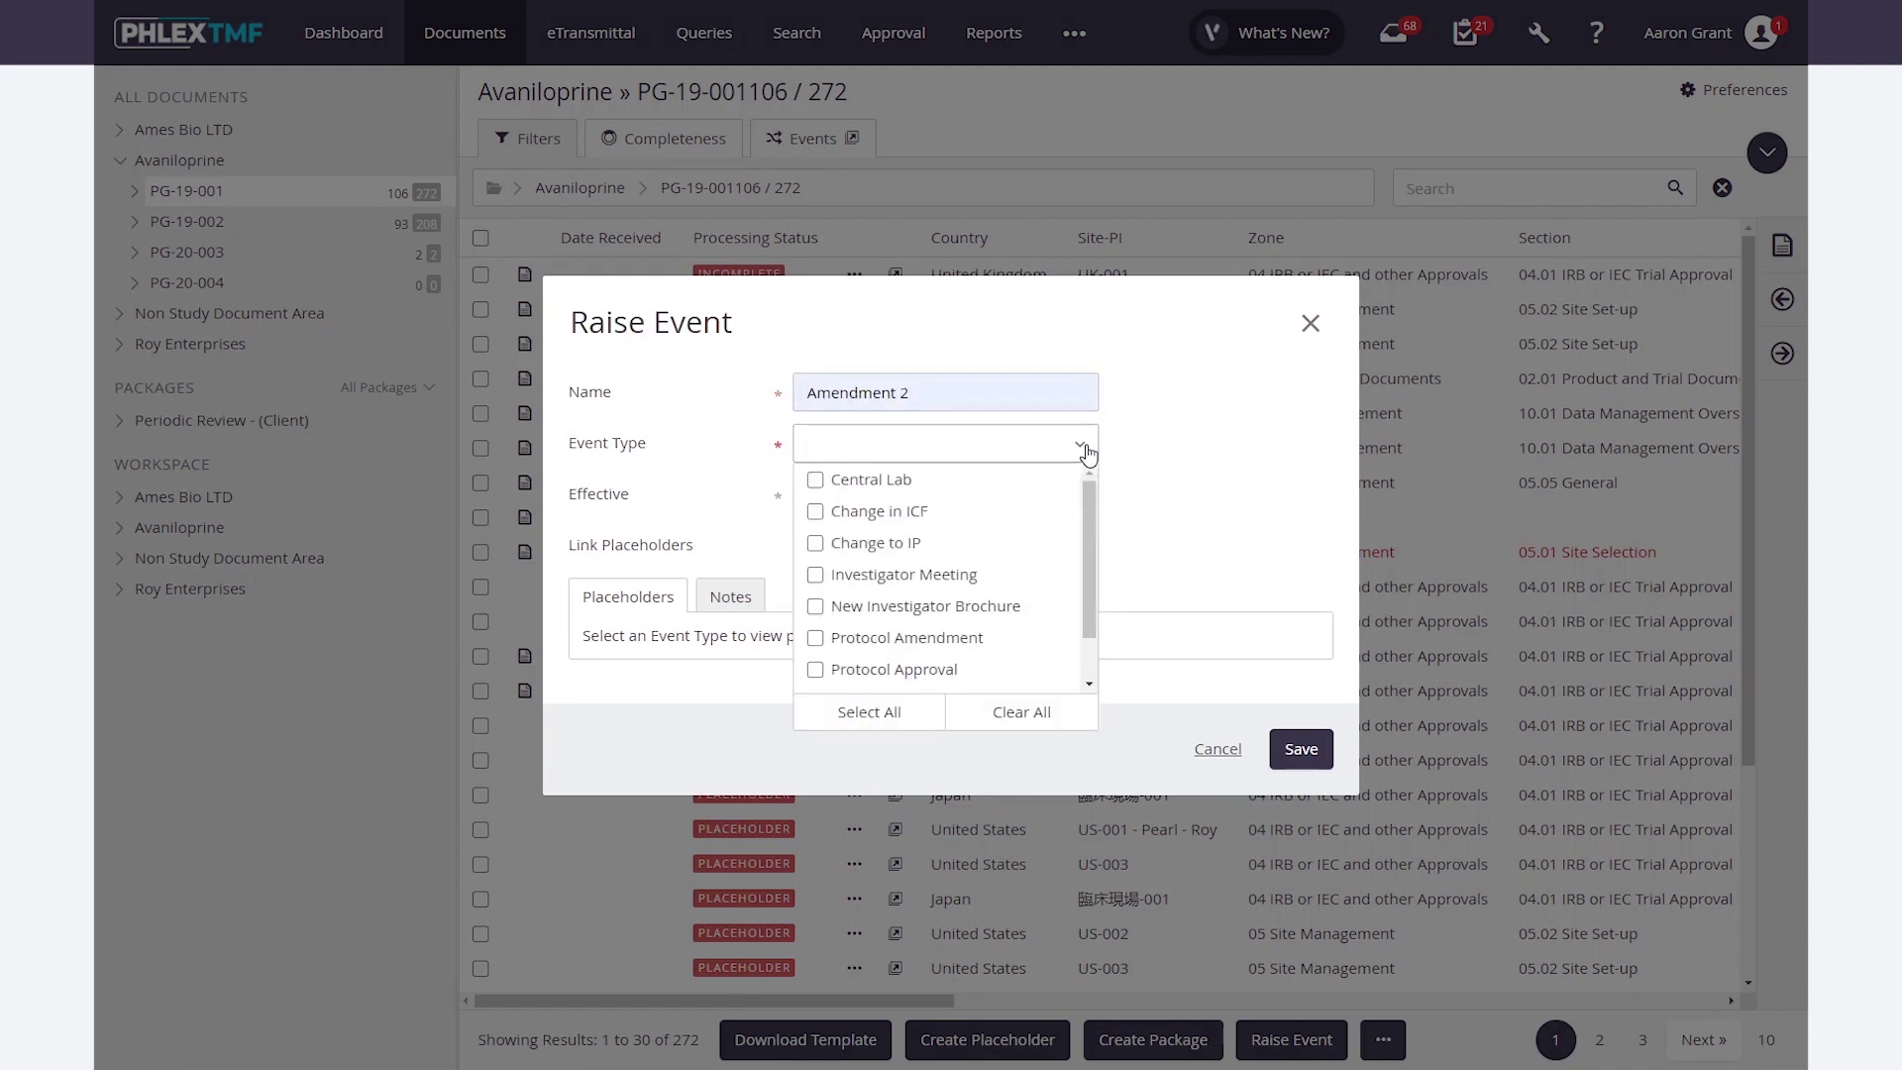
left_click(892, 642)
left_click(1276, 479)
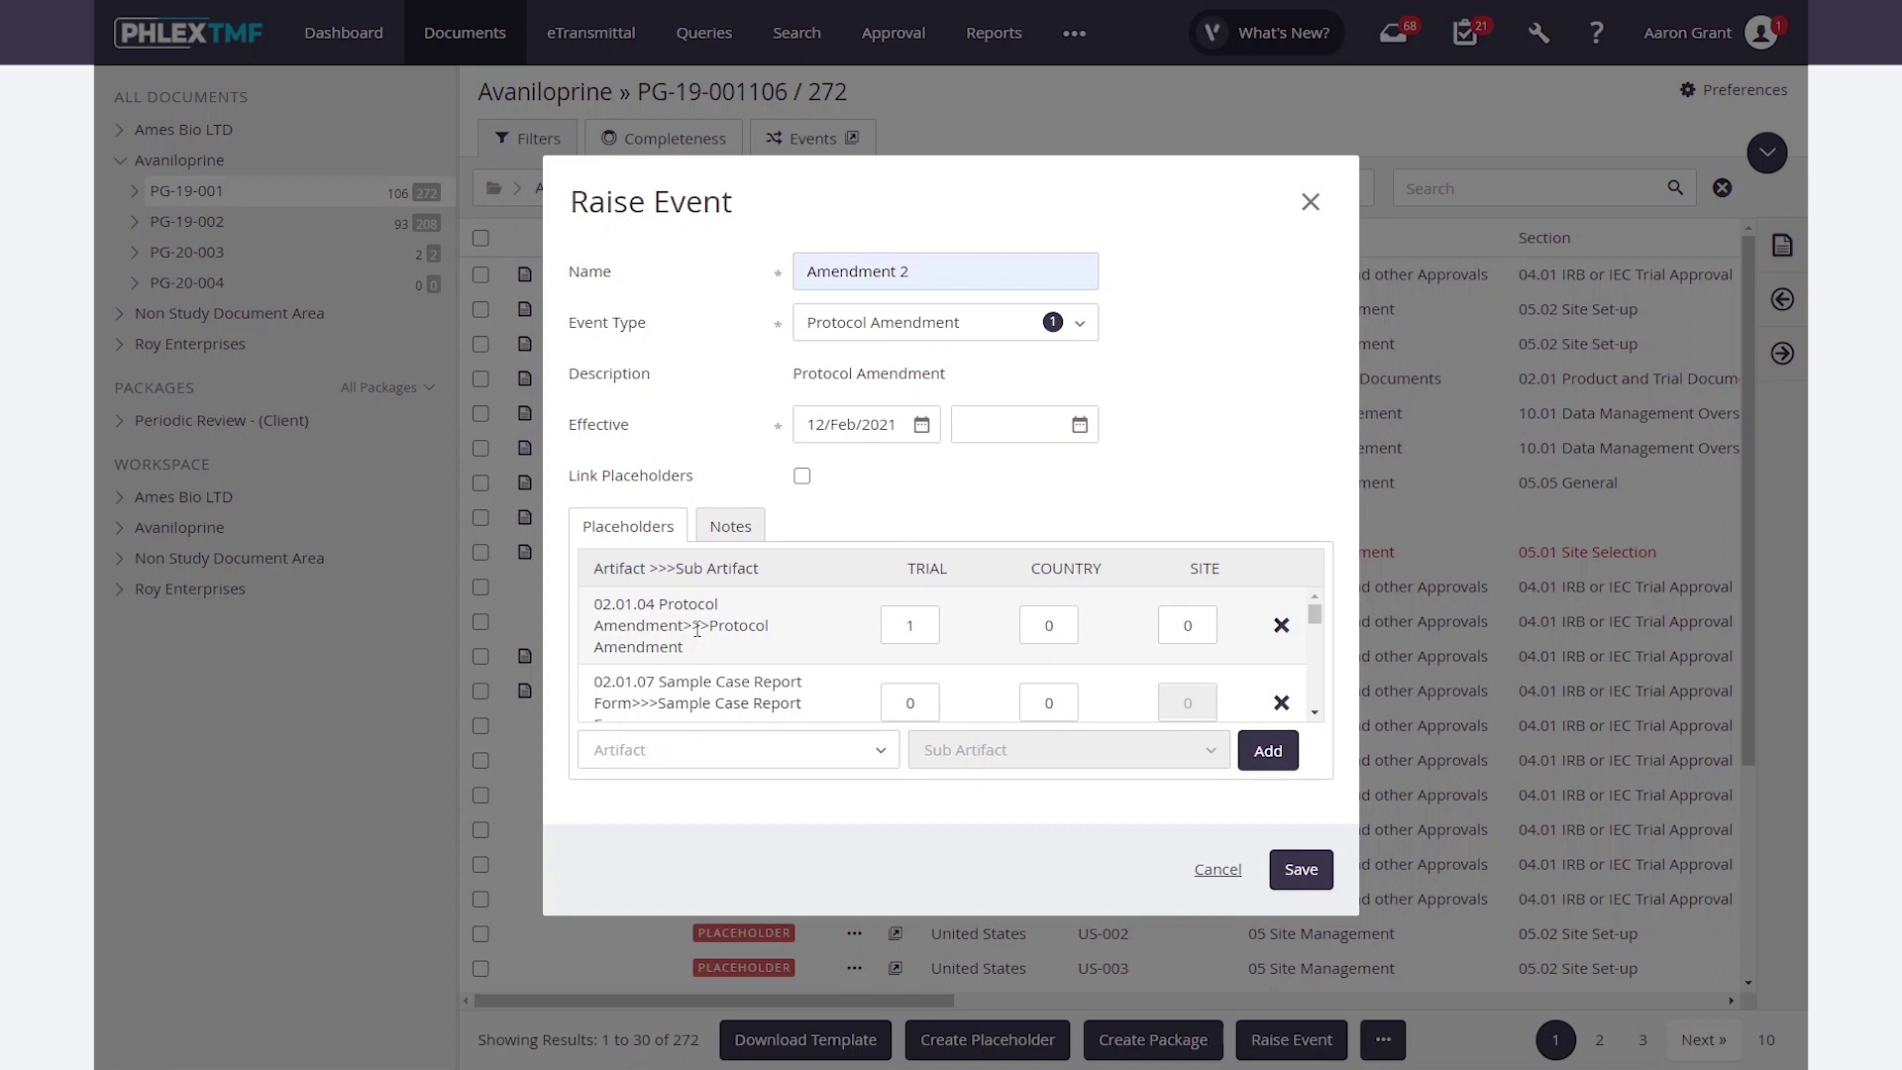
Remove the 04.01.02 IRB or IEC Approval placeholder from the event
scroll(696, 631, "down", 5)
scroll(698, 634, "down", 5)
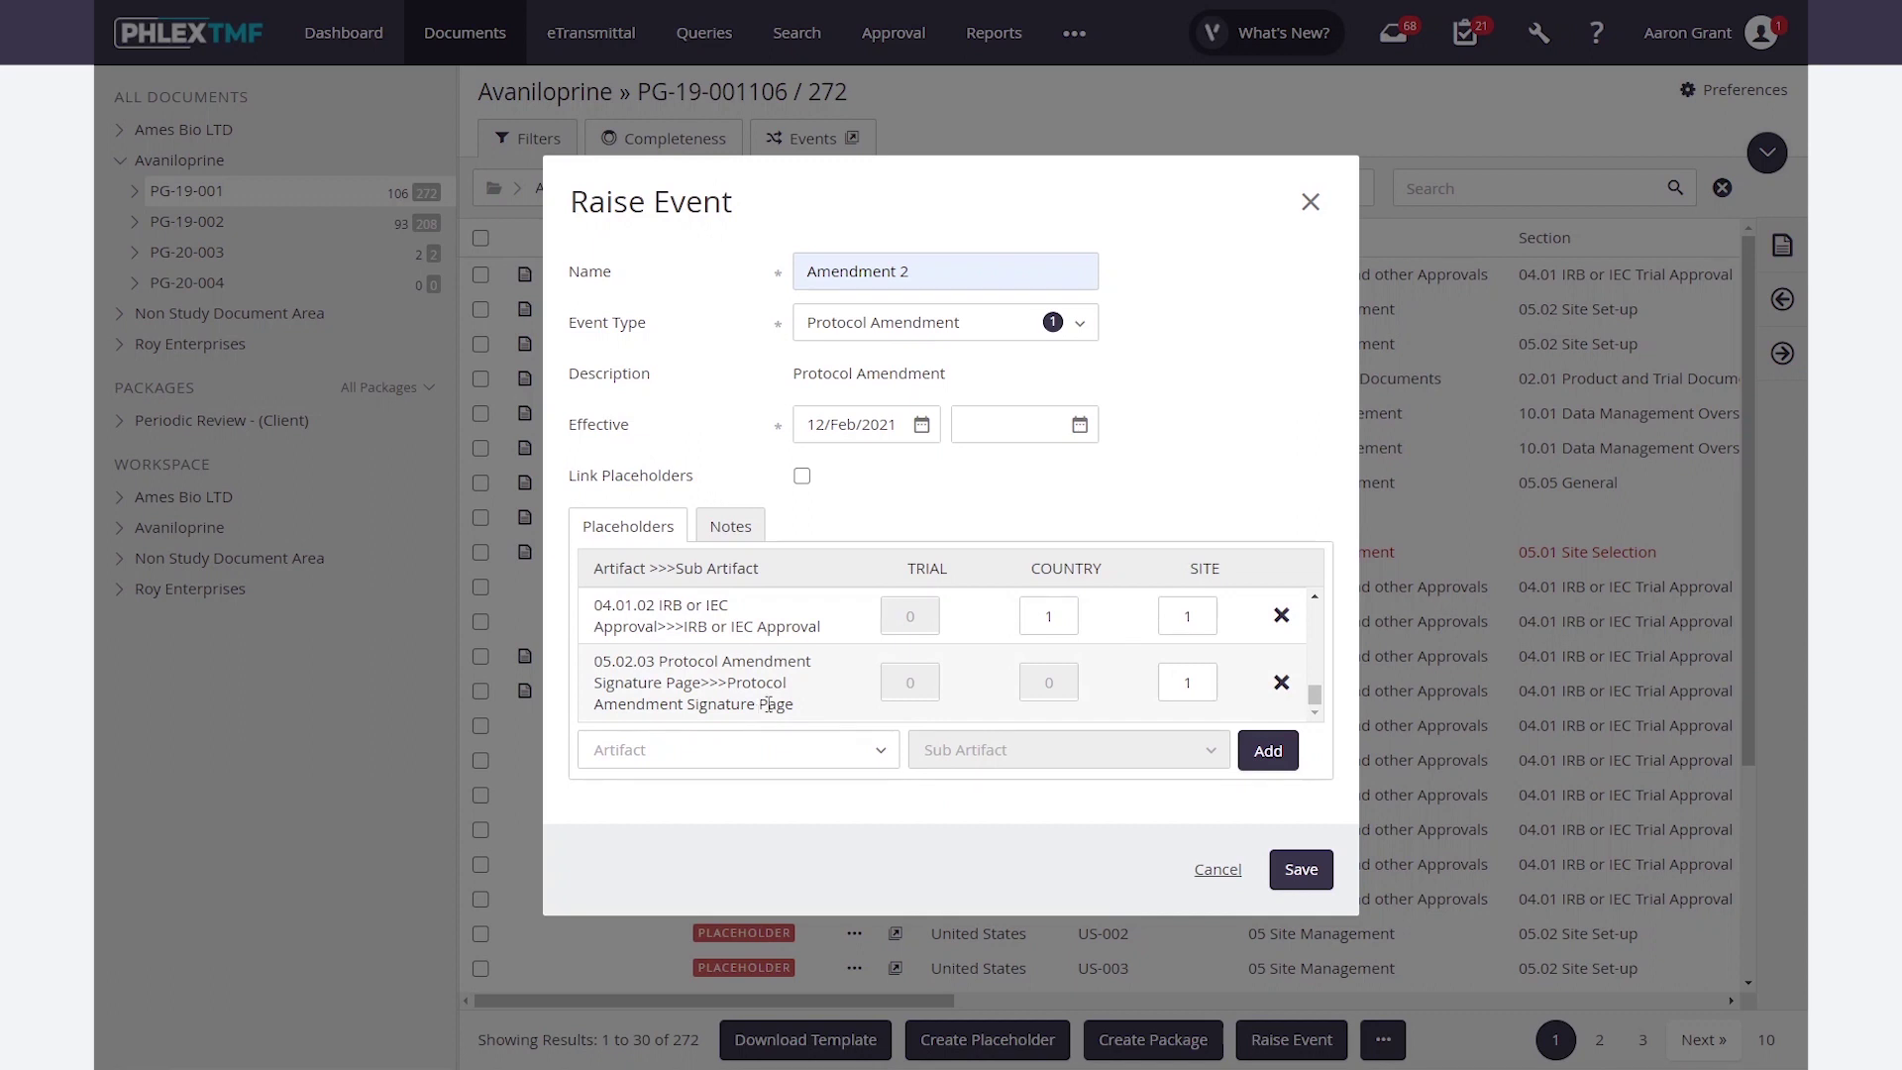
left_click(1282, 616)
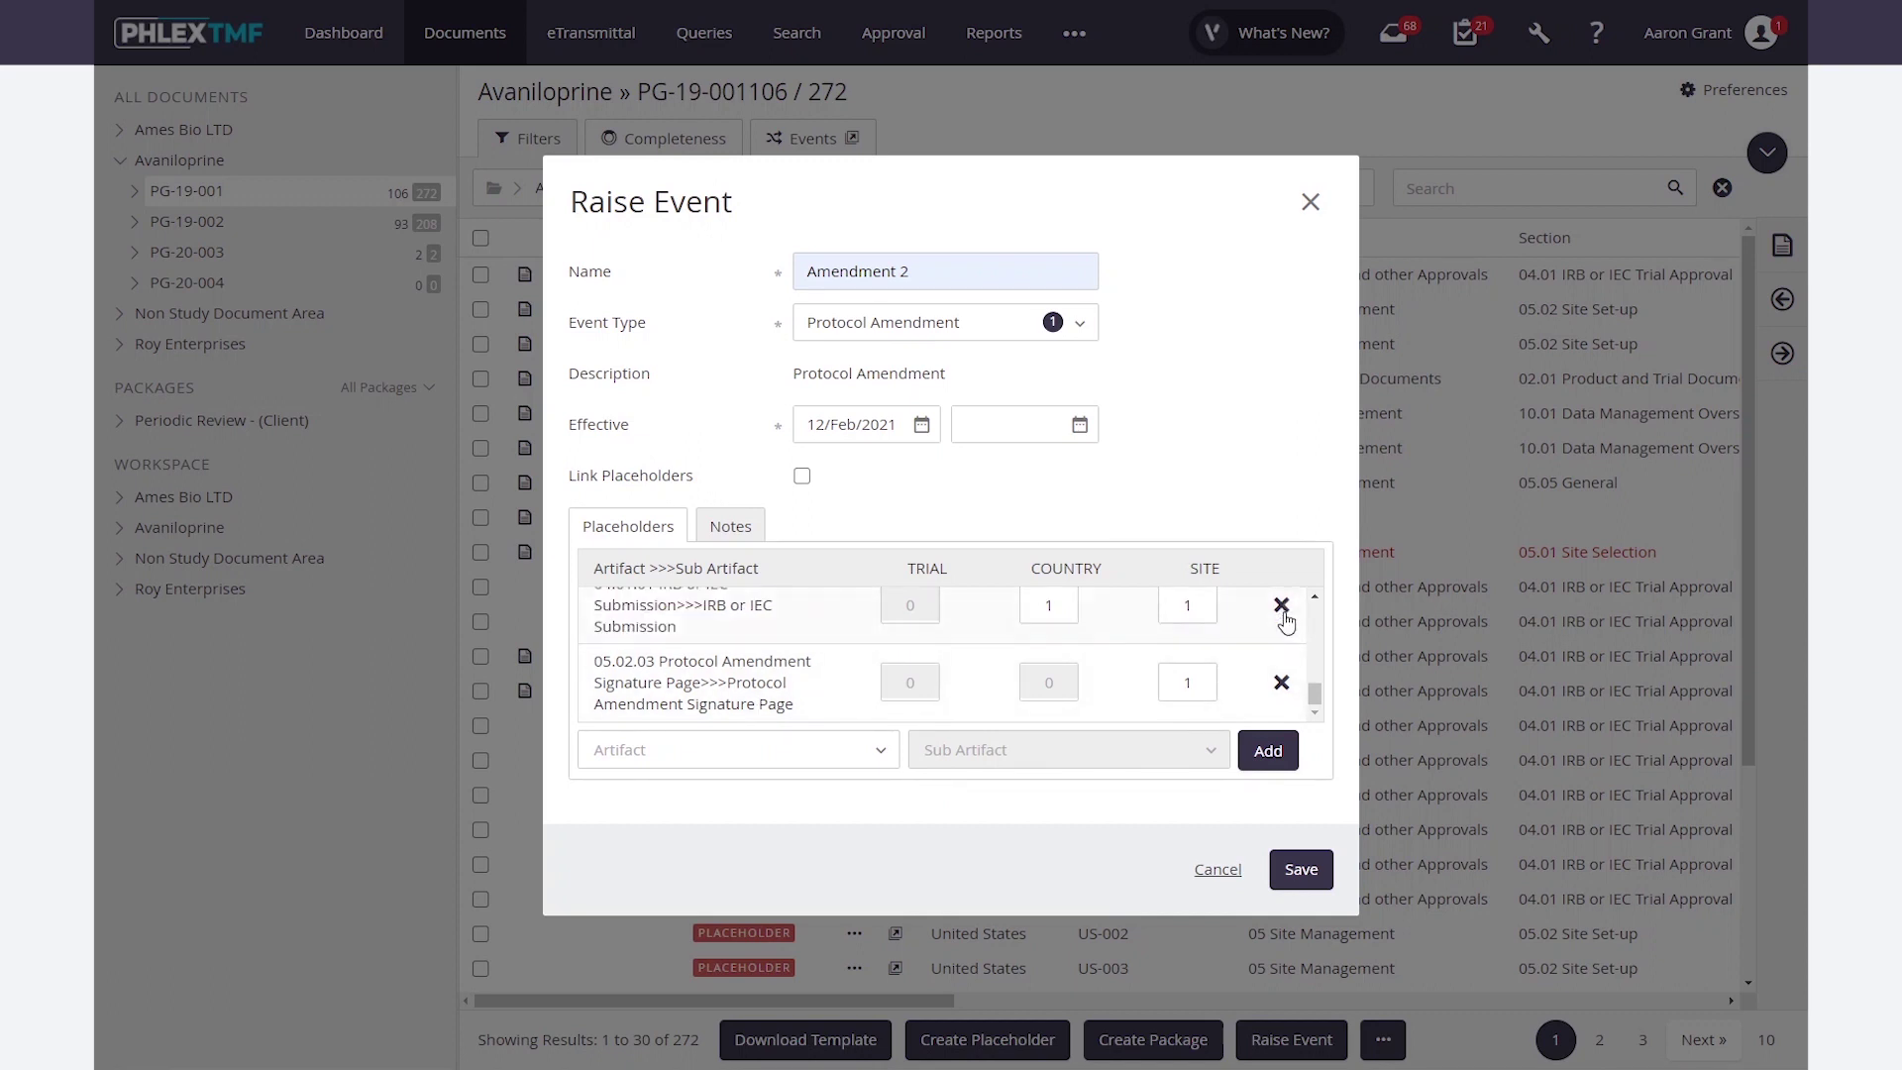
Add a 01.01.03 Quality Plan placeholder with trial-level count 1, then close the form
left_click(891, 753)
left_click(673, 842)
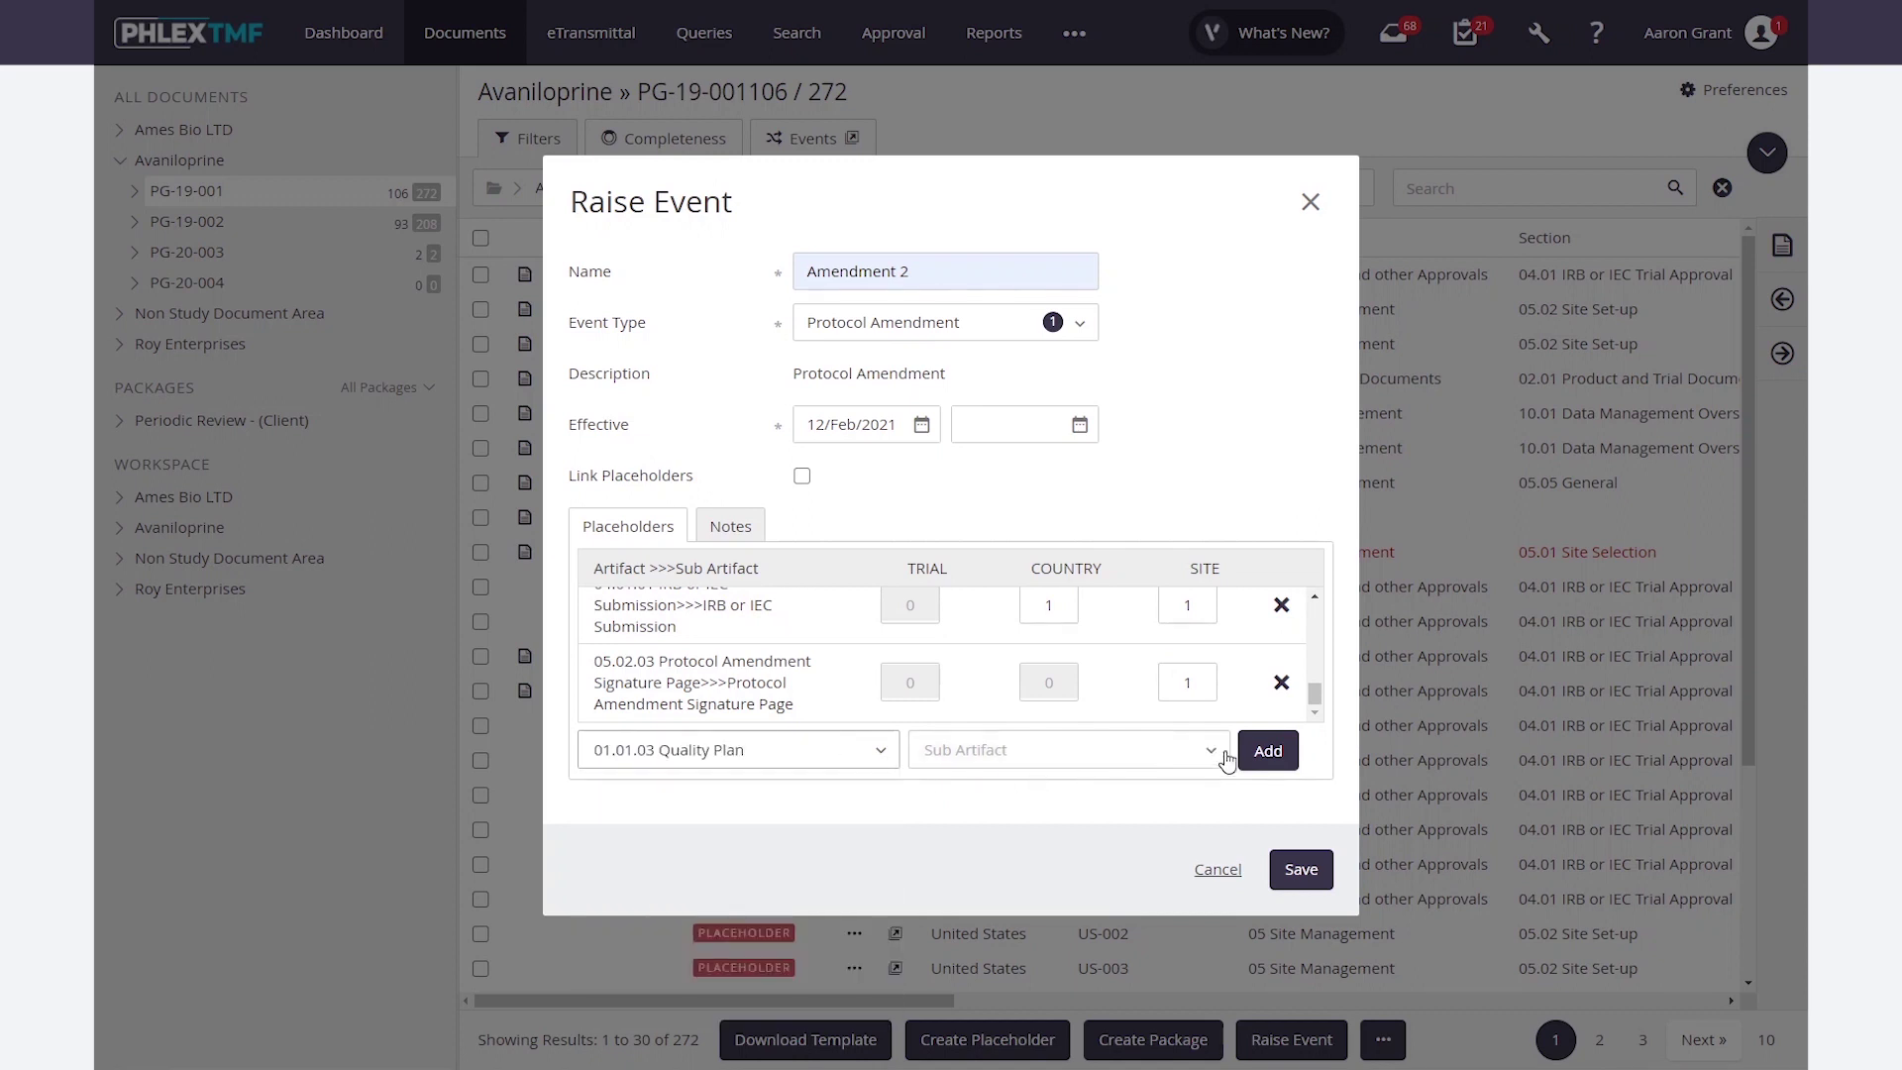
left_click(1225, 753)
left_click(1068, 789)
left_click(1268, 750)
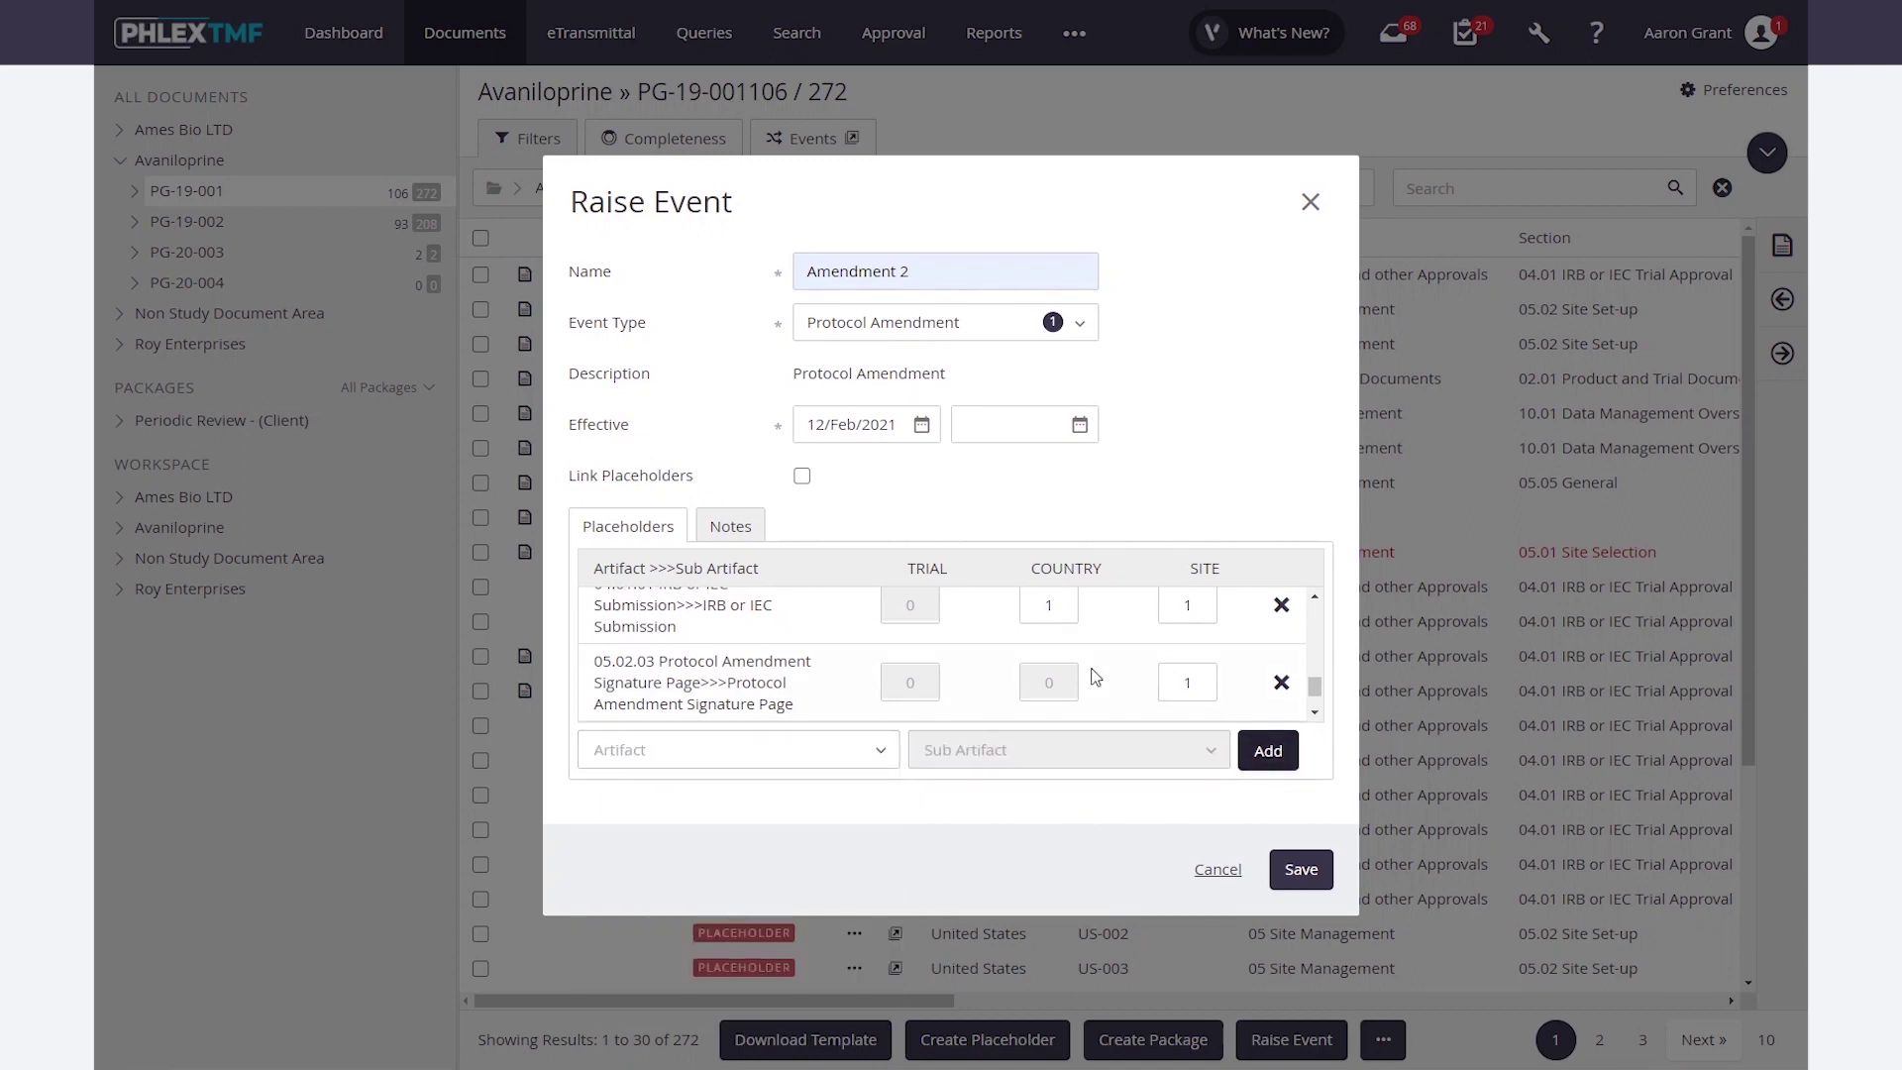
scroll(1075, 679, "down", 1)
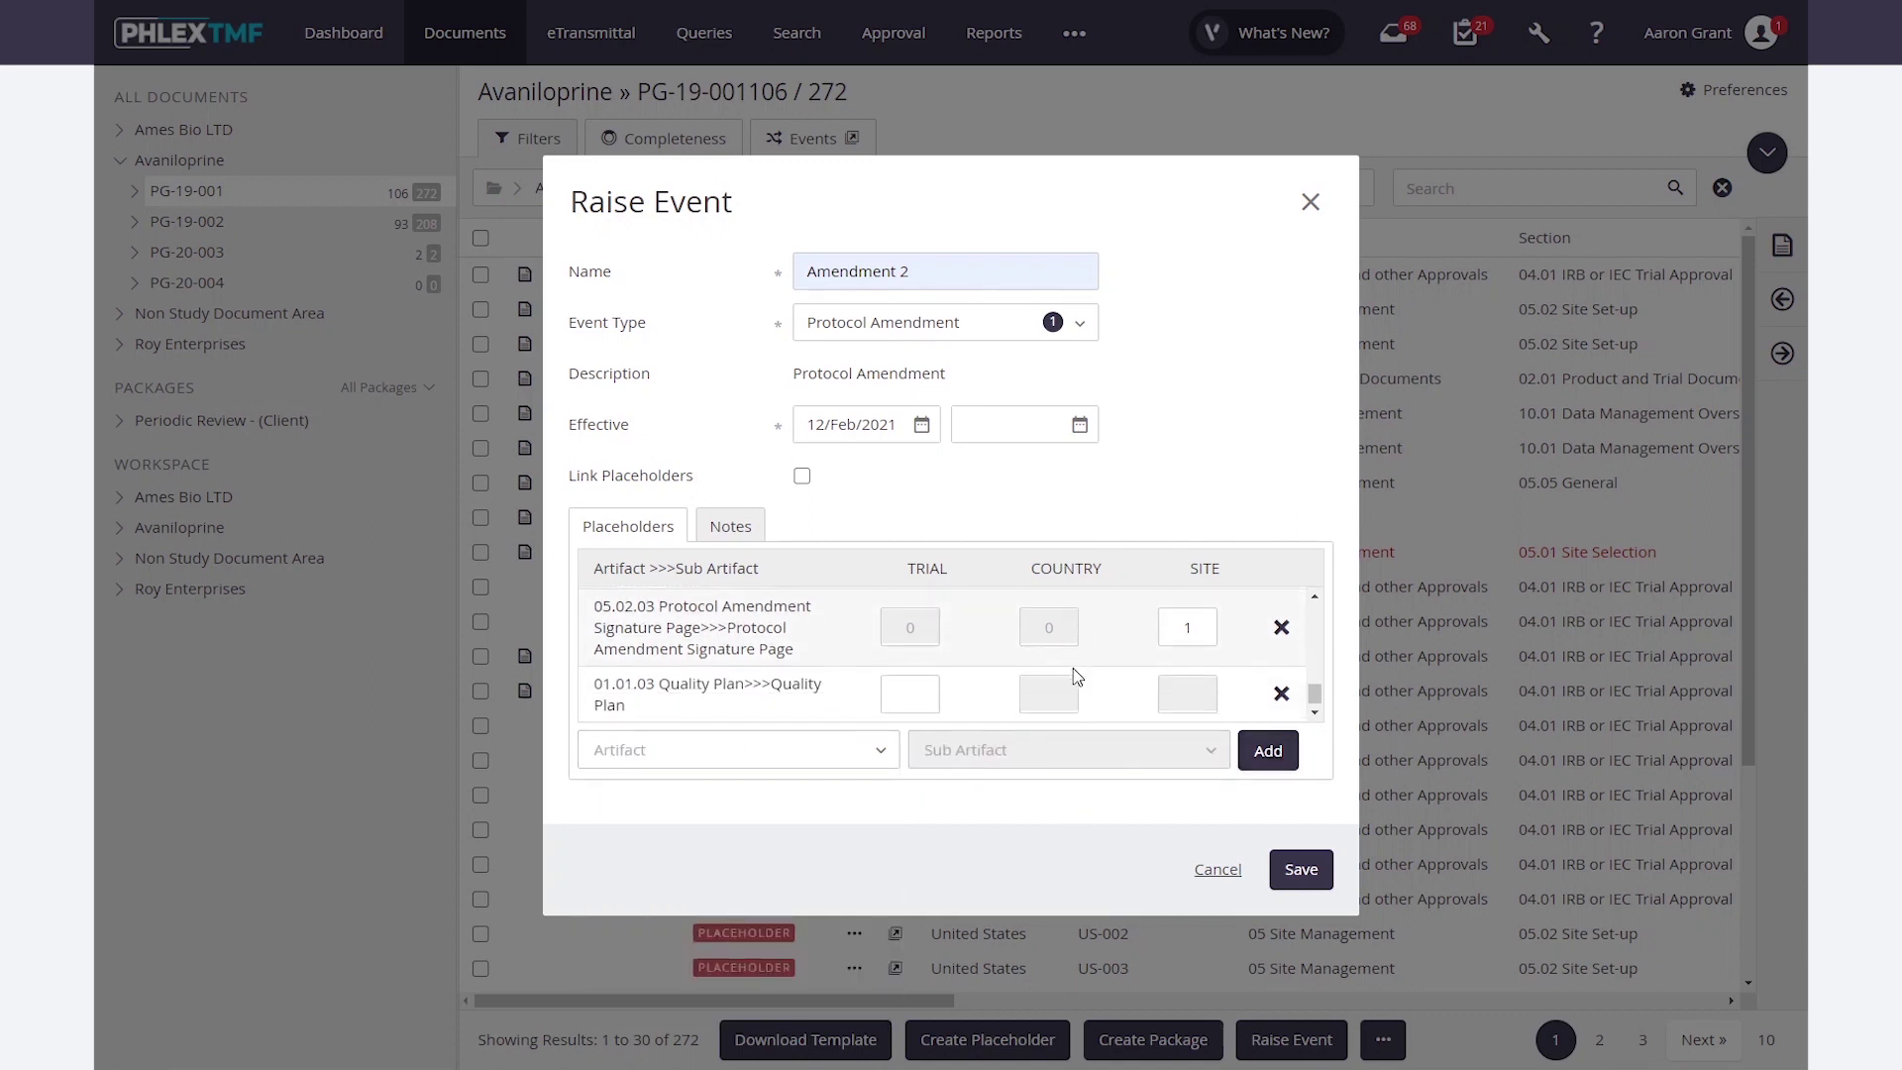
left_click(938, 692)
type("1")
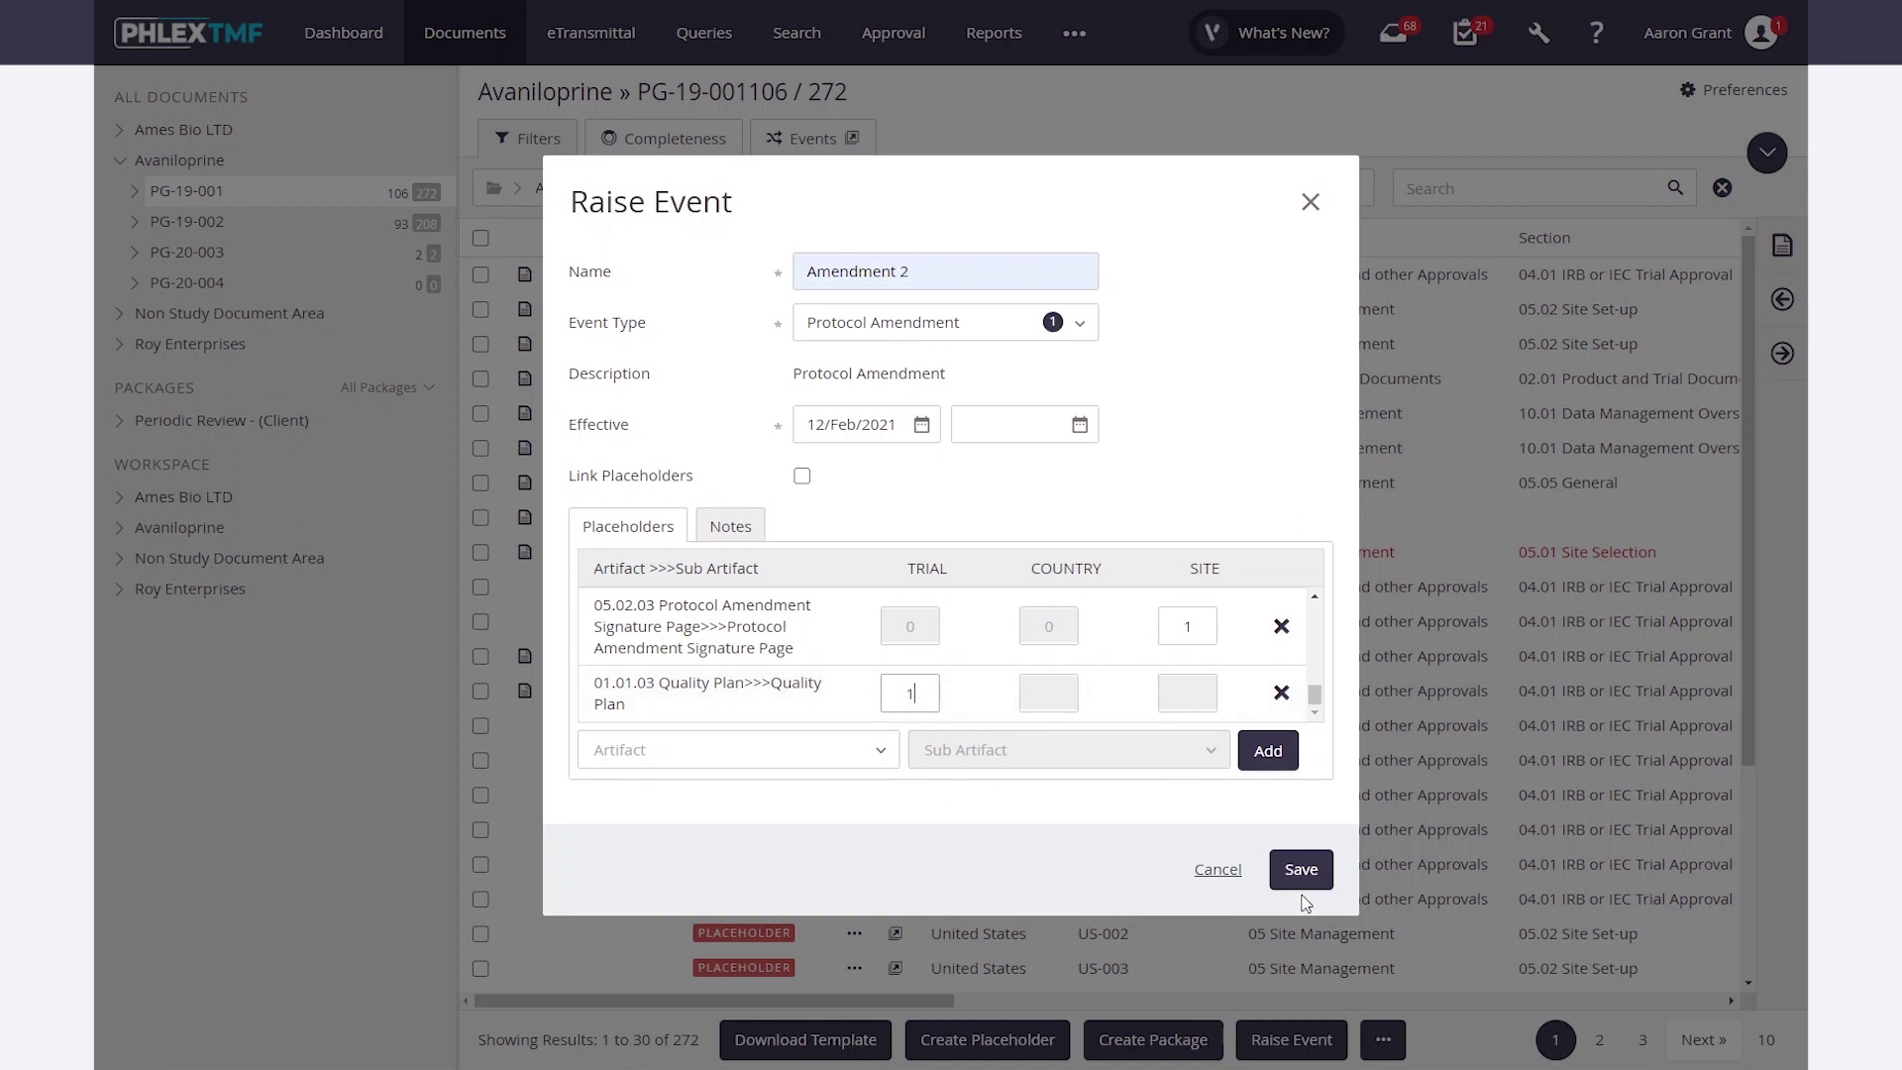
left_click(1311, 203)
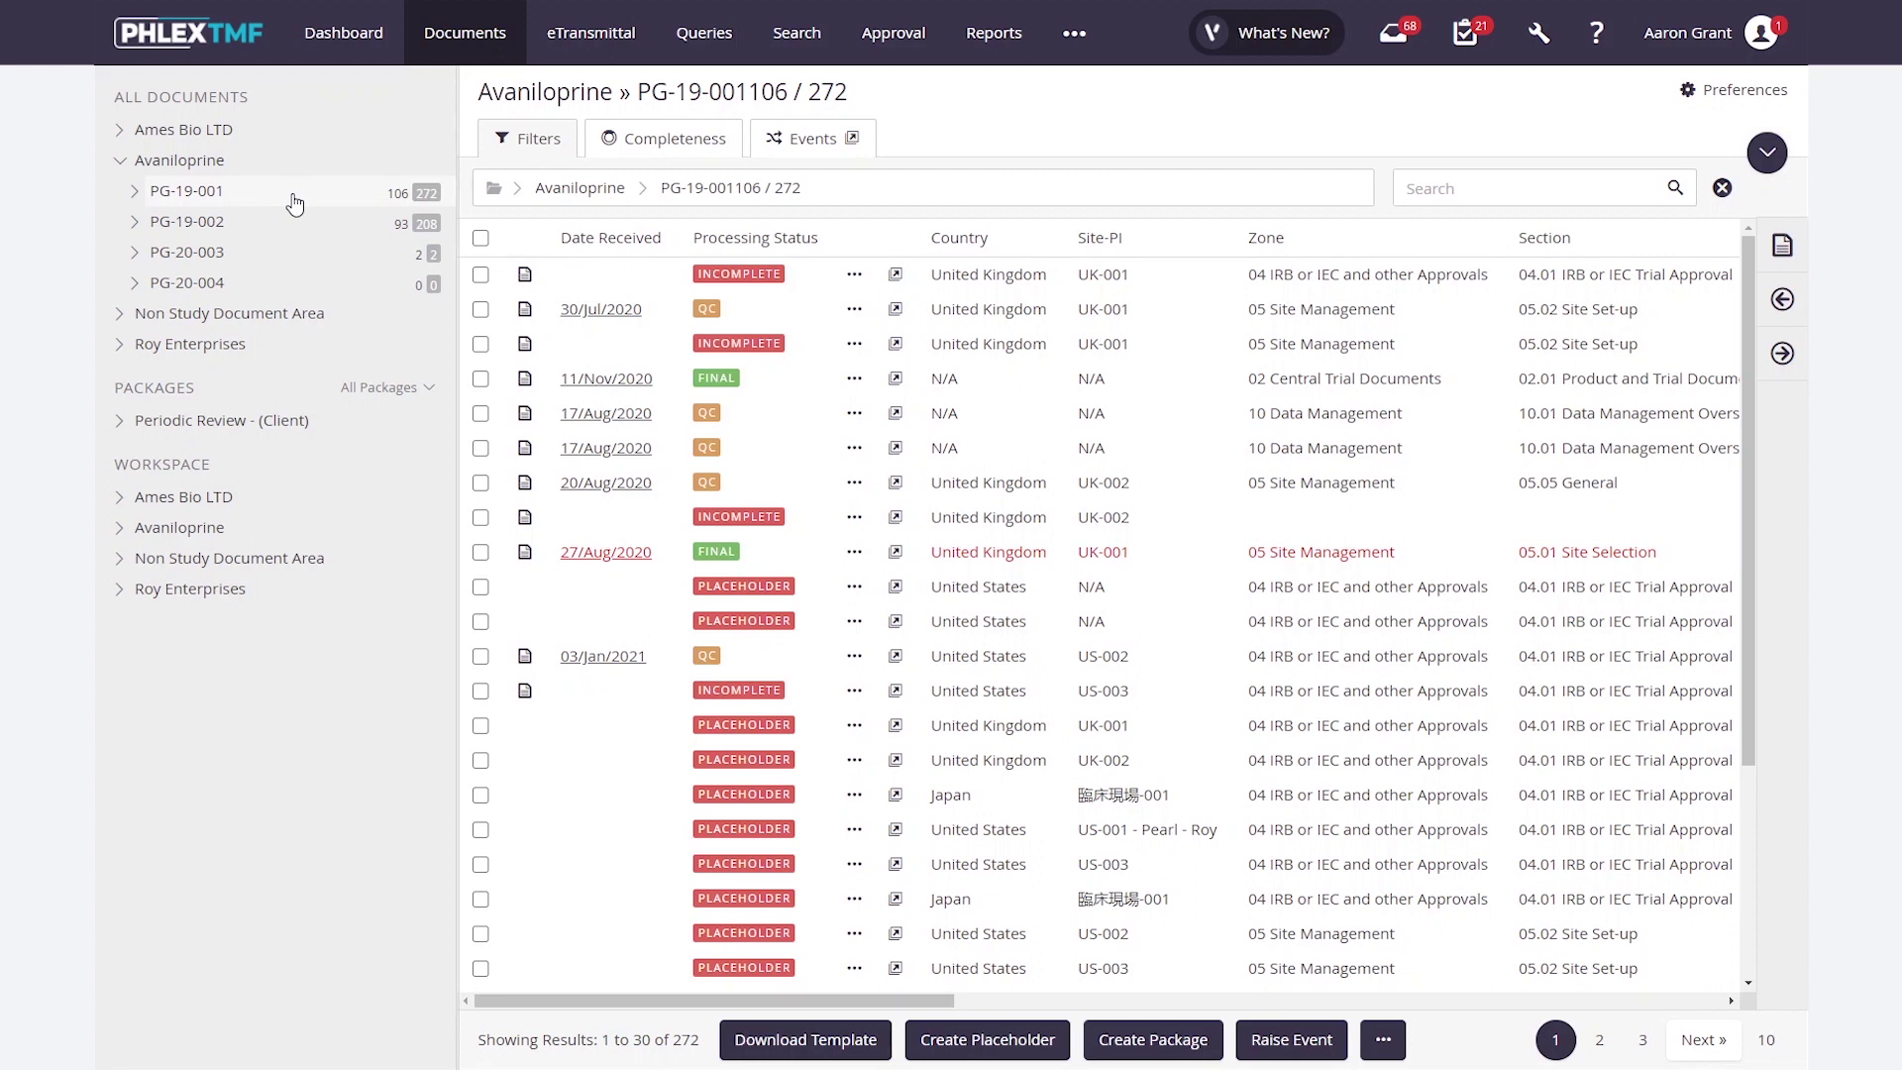
Show PG-19-001's expanded Completeness panel with the 22% donut and pipeline status bar
left_click(654, 144)
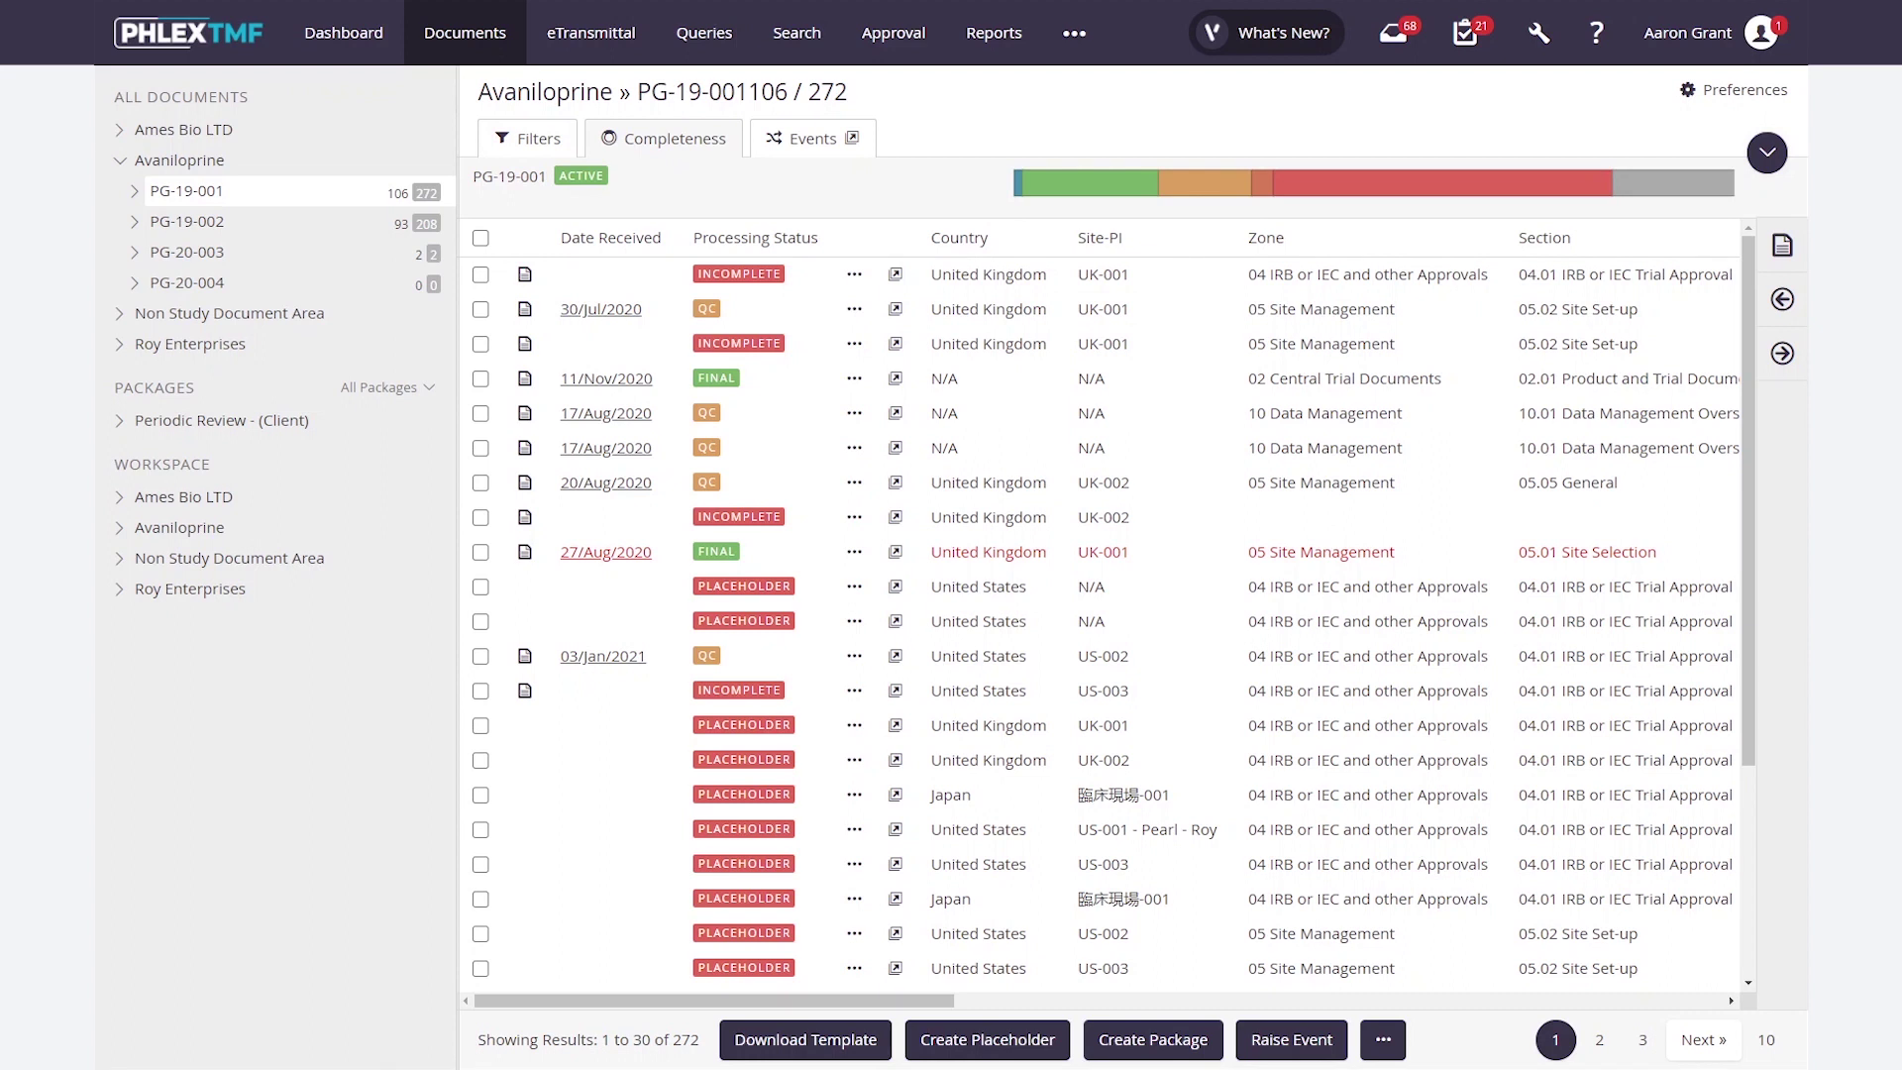
left_click(1767, 152)
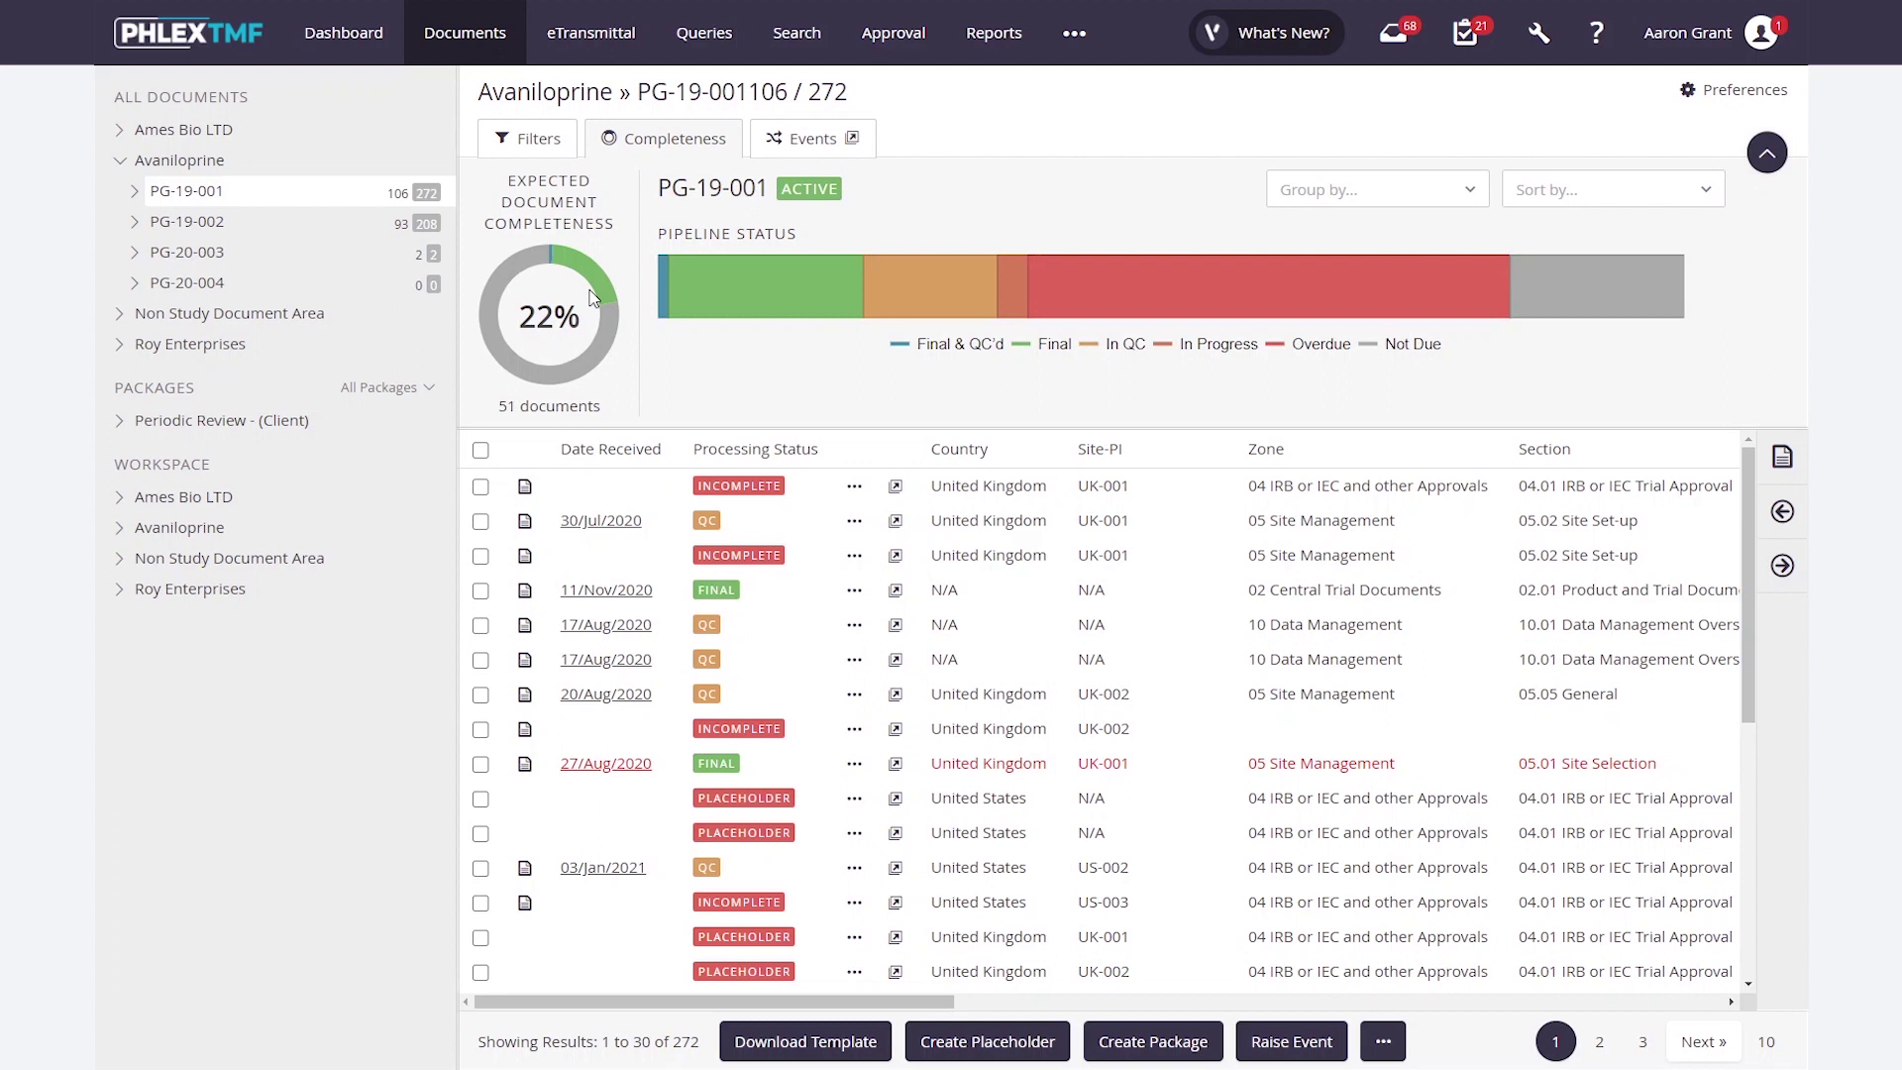
mouse_move(913, 297)
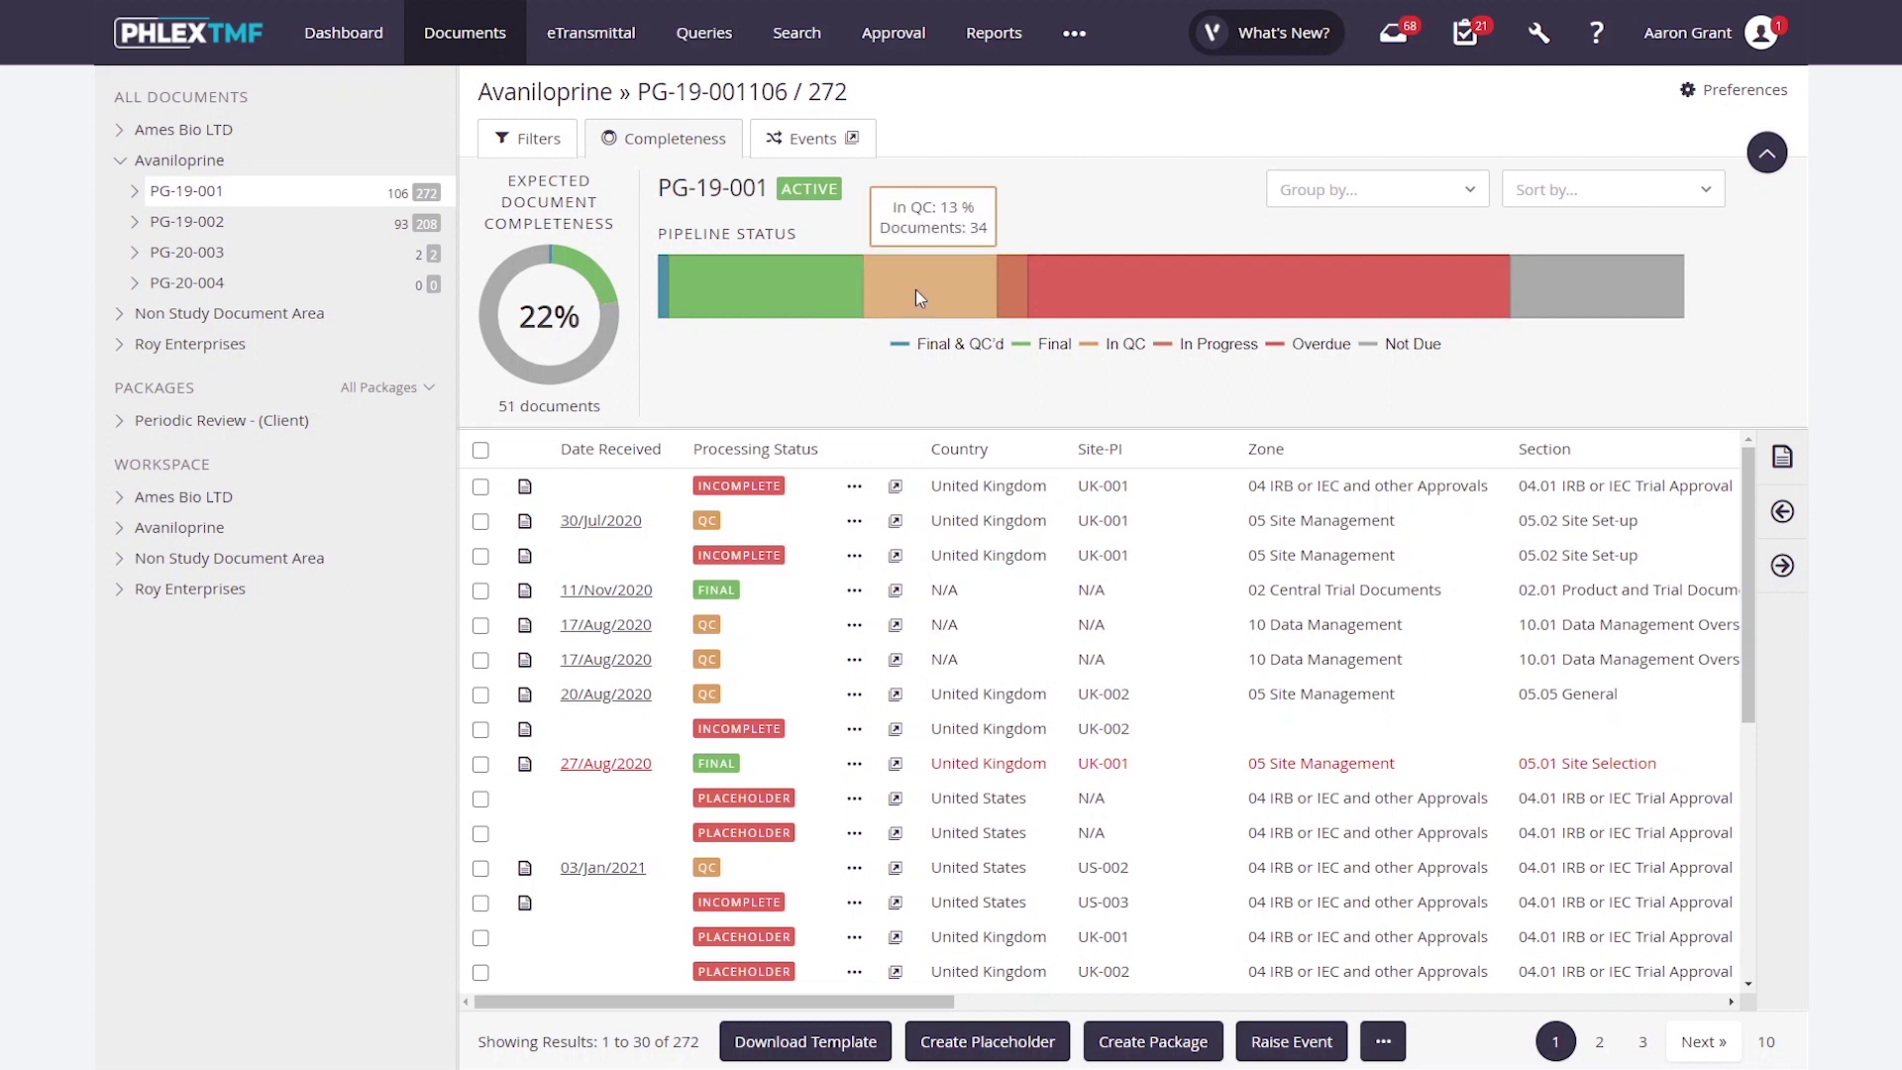
mouse_move(1121, 293)
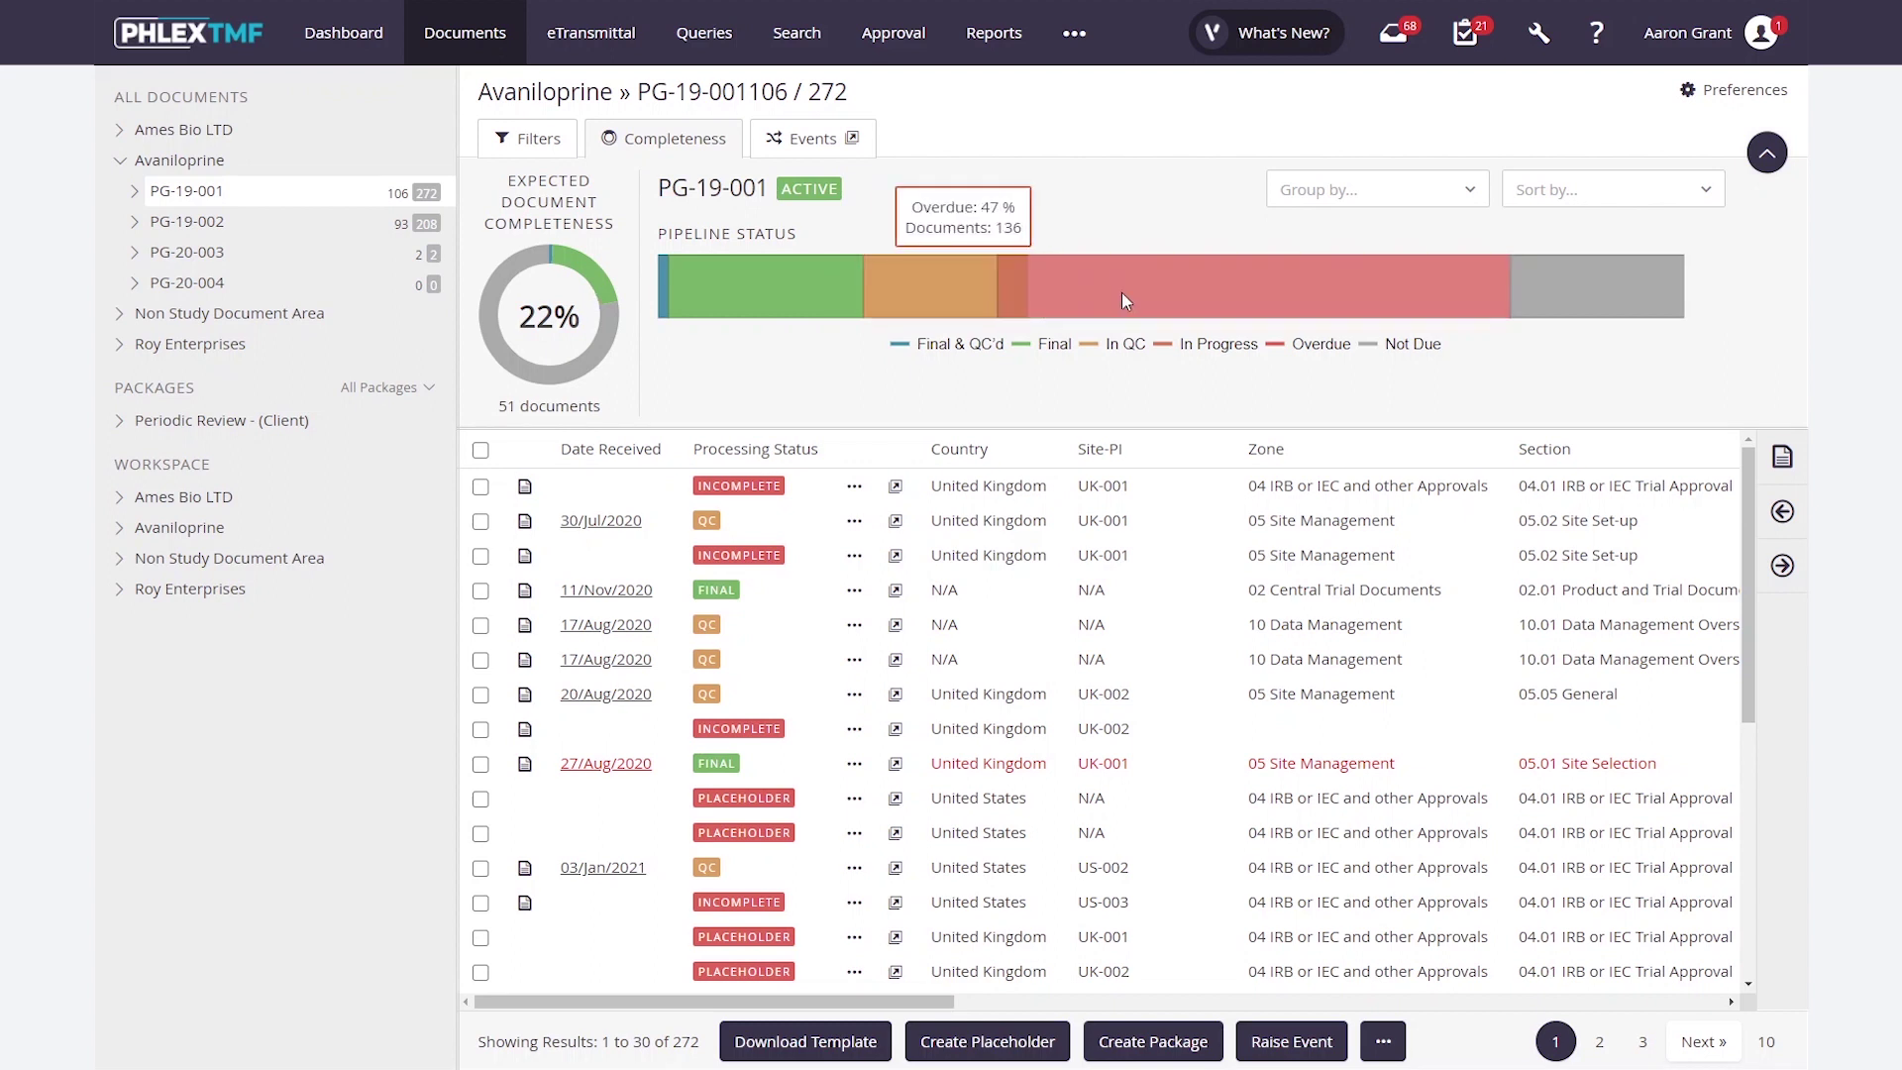
Group the pipeline status chart by Zone and enlarge it to show zones 01 through 11
left_click(1480, 201)
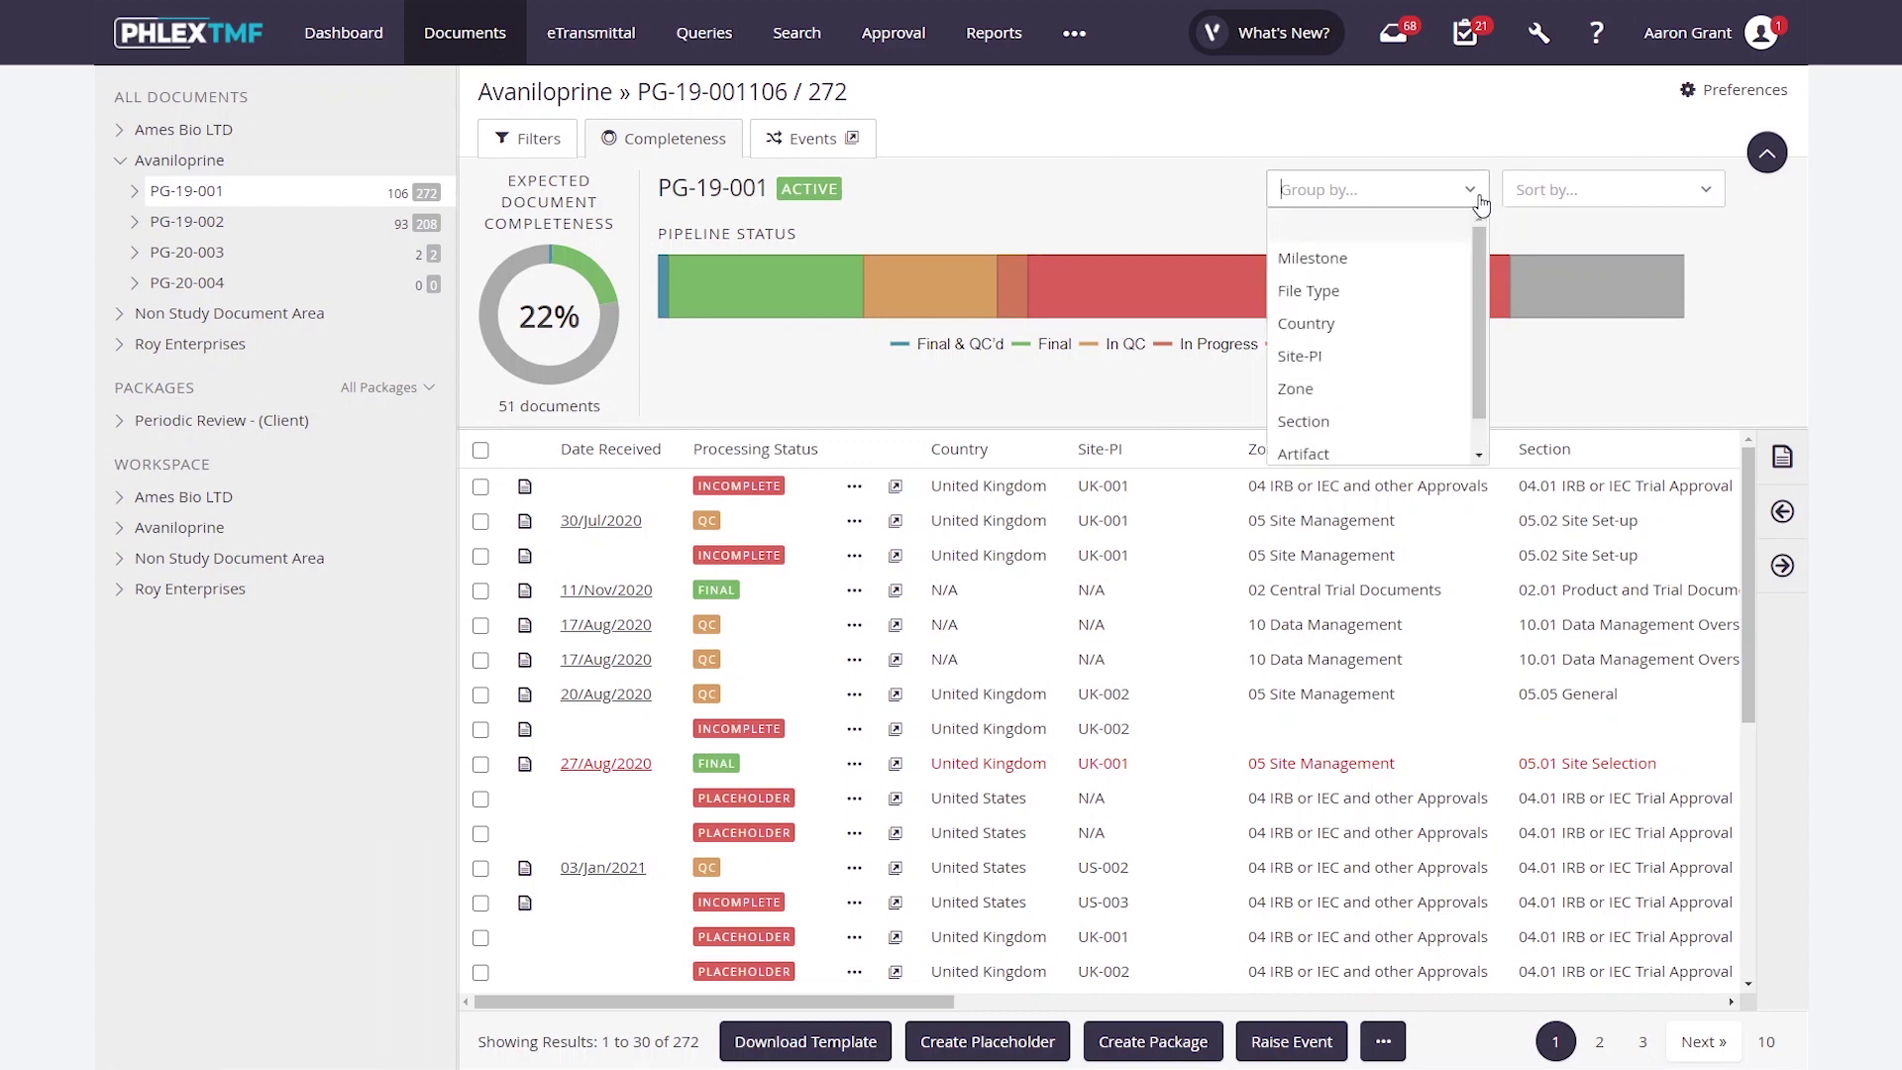
left_click(1349, 388)
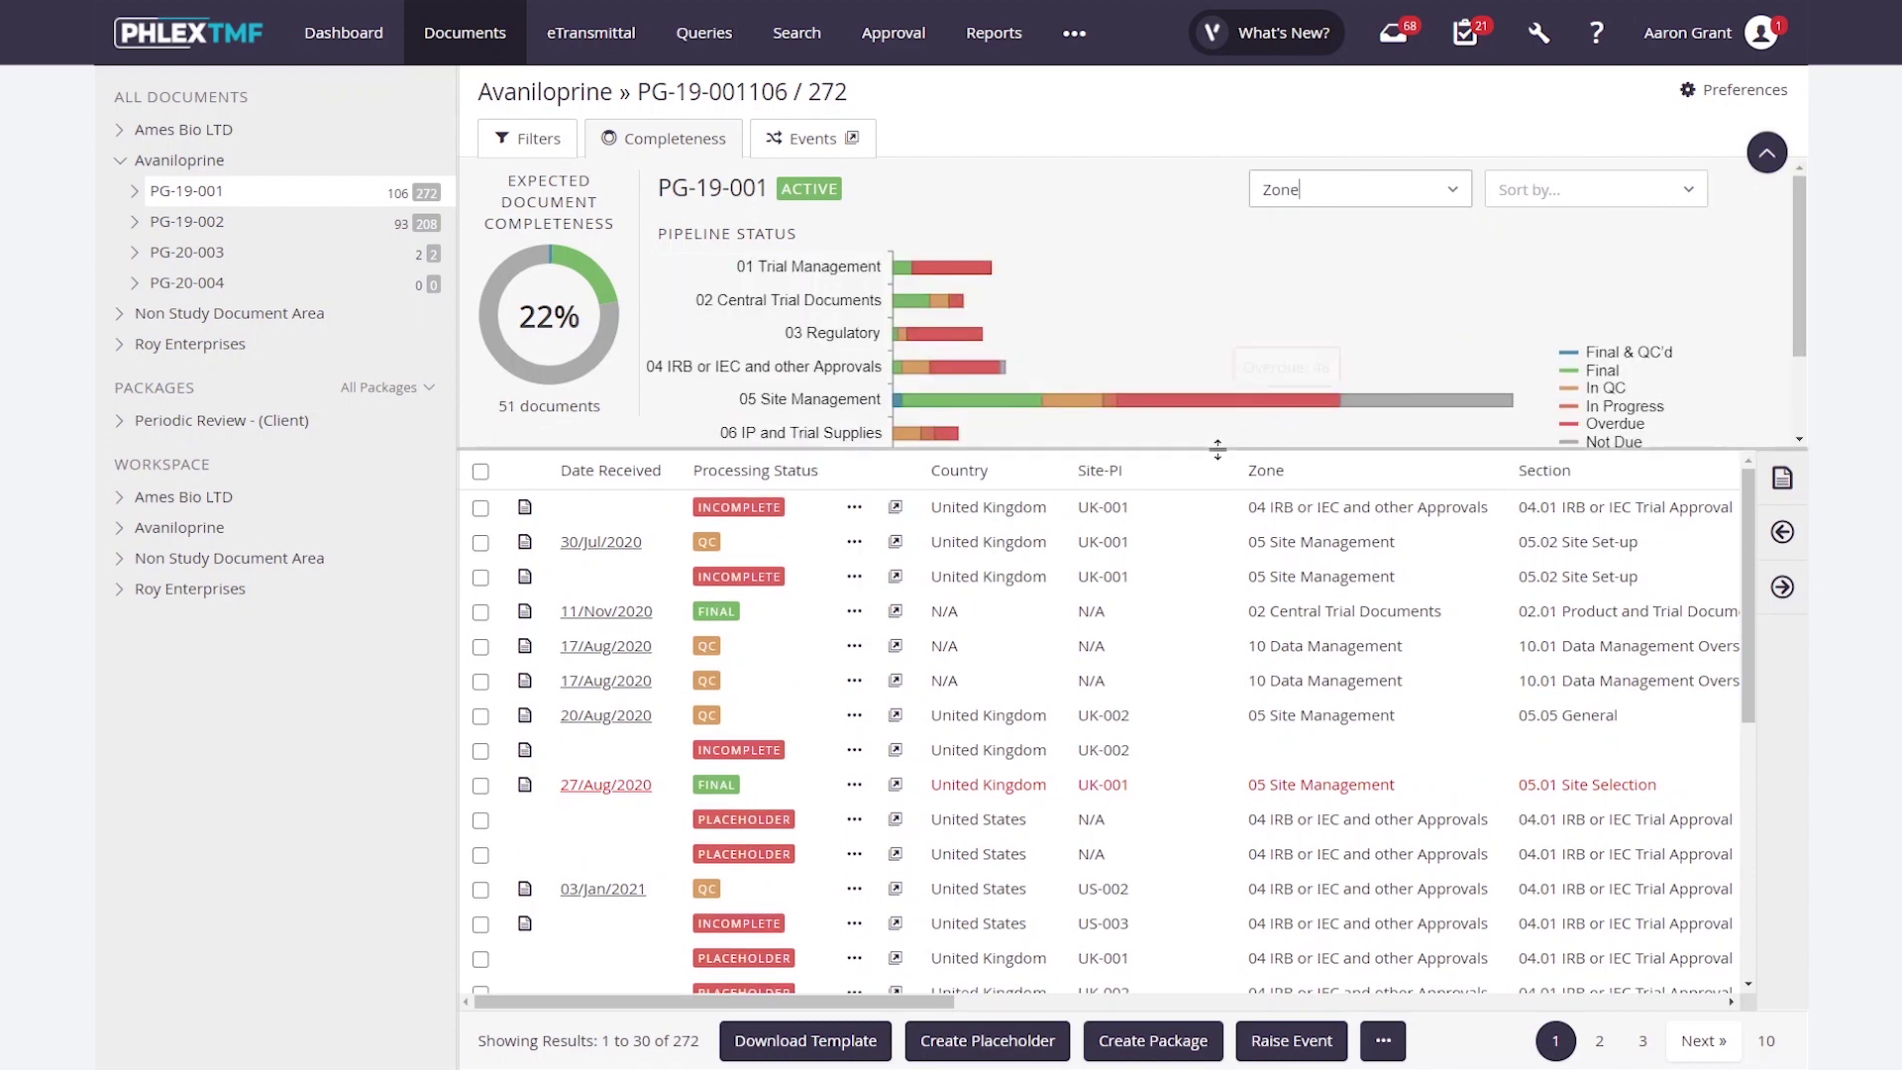
left_click_drag(1186, 451, 1186, 573)
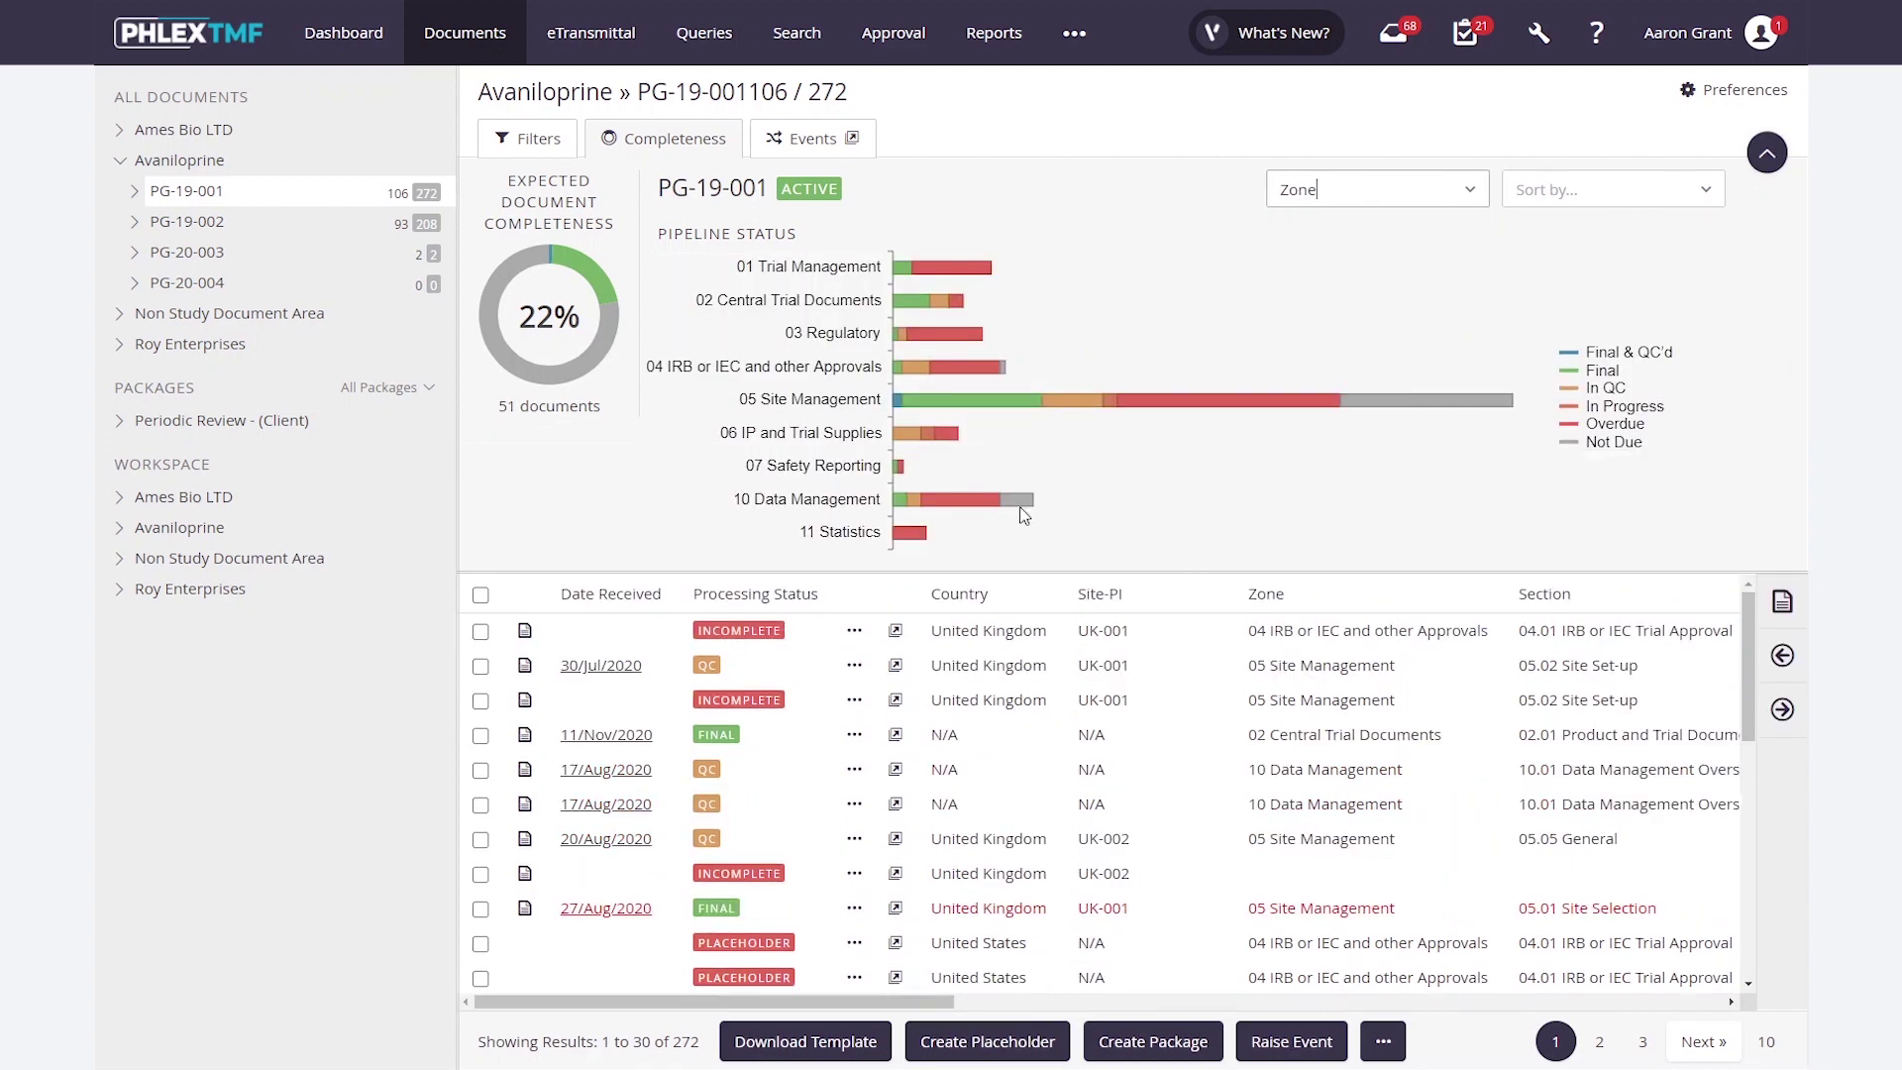
mouse_move(972, 506)
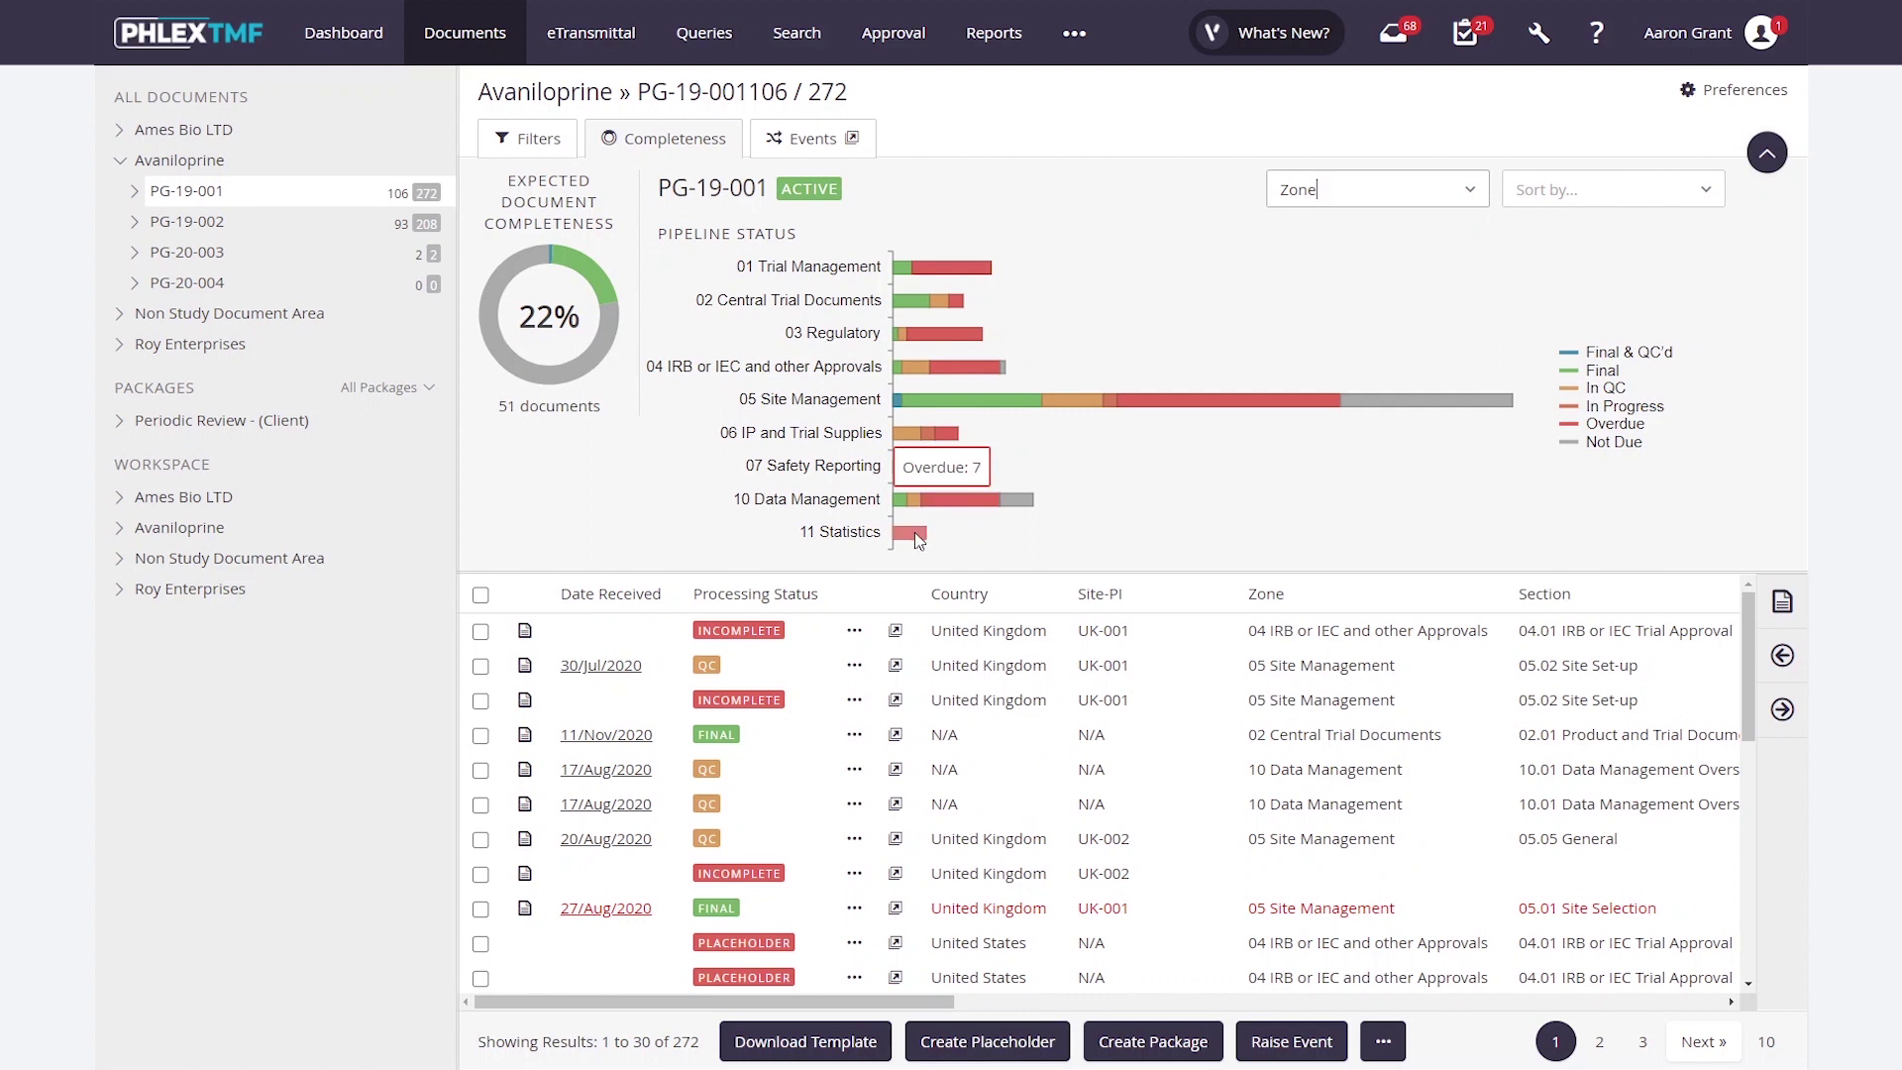
left_click(1468, 194)
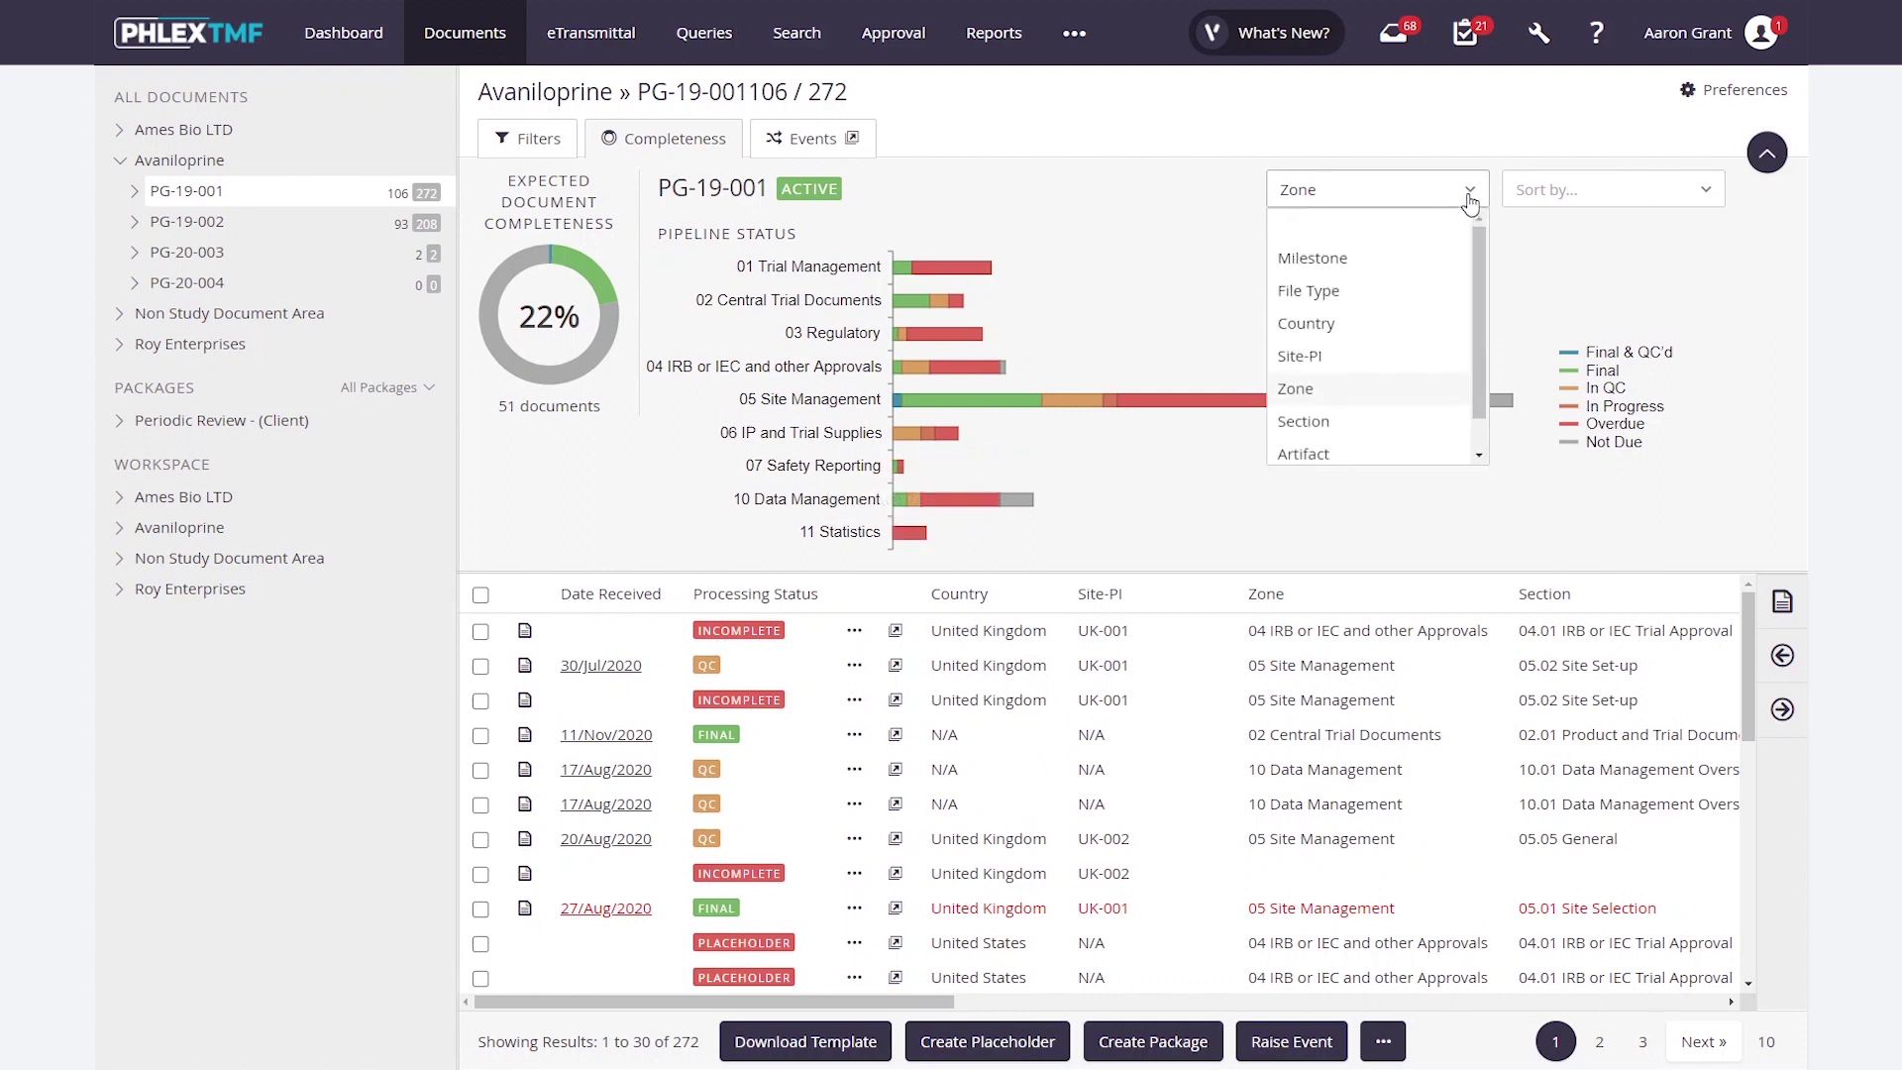
Regroup the chart by Site-PI and filter the list to US-003's 19 overdue documents
left_click(1301, 356)
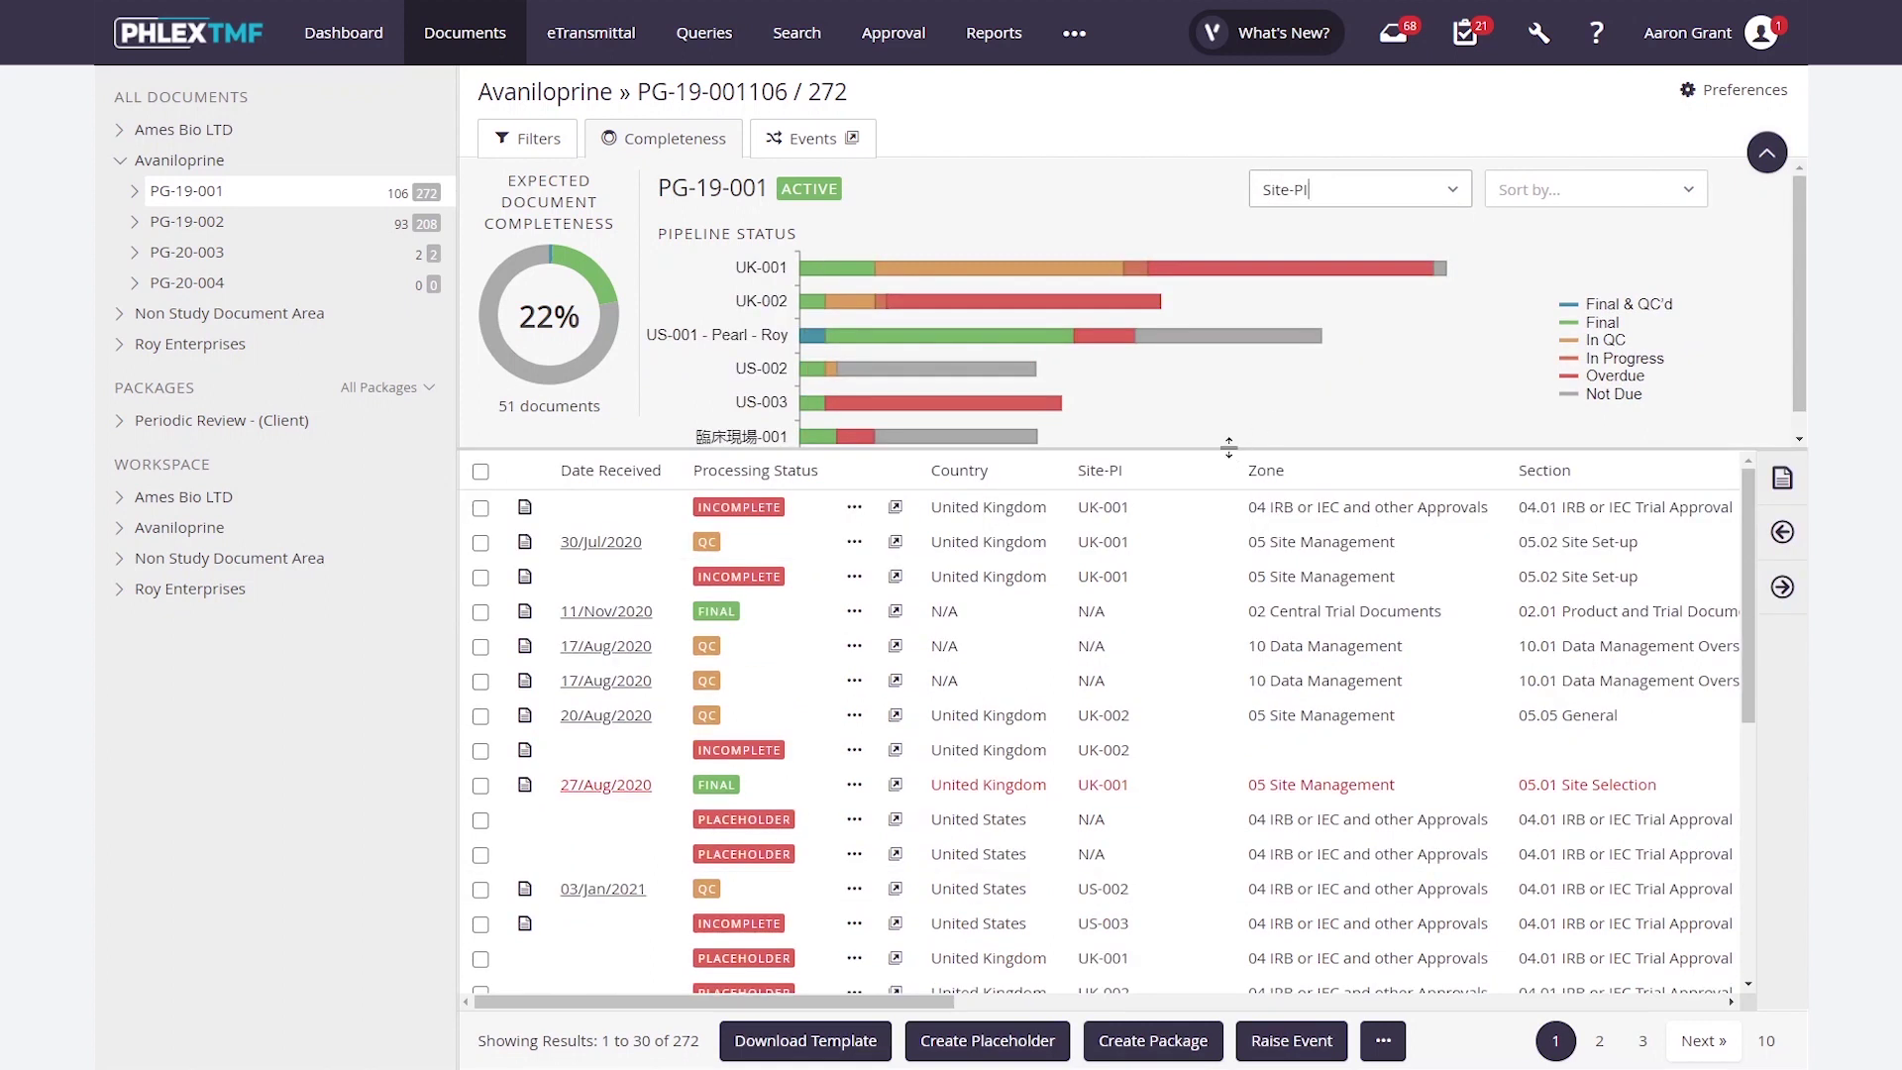
left_click_drag(1229, 448, 1229, 462)
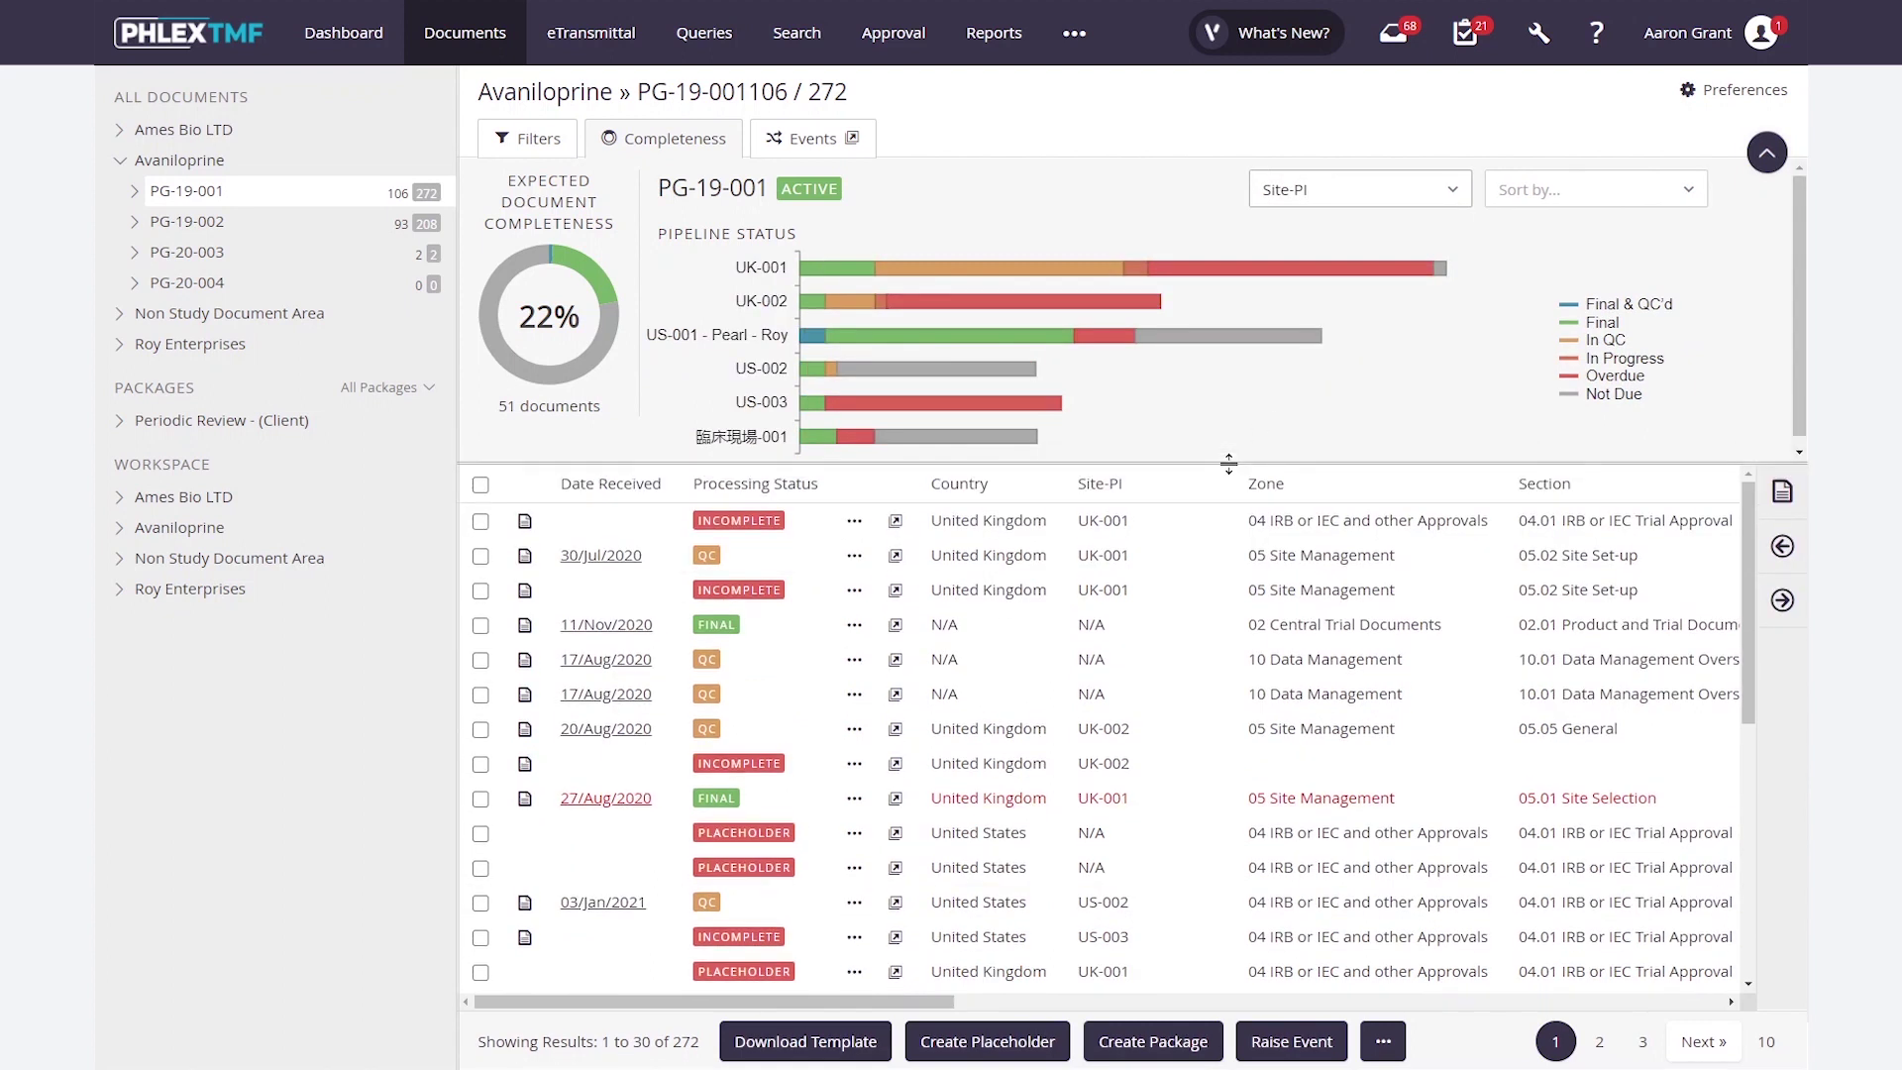
left_click(868, 409)
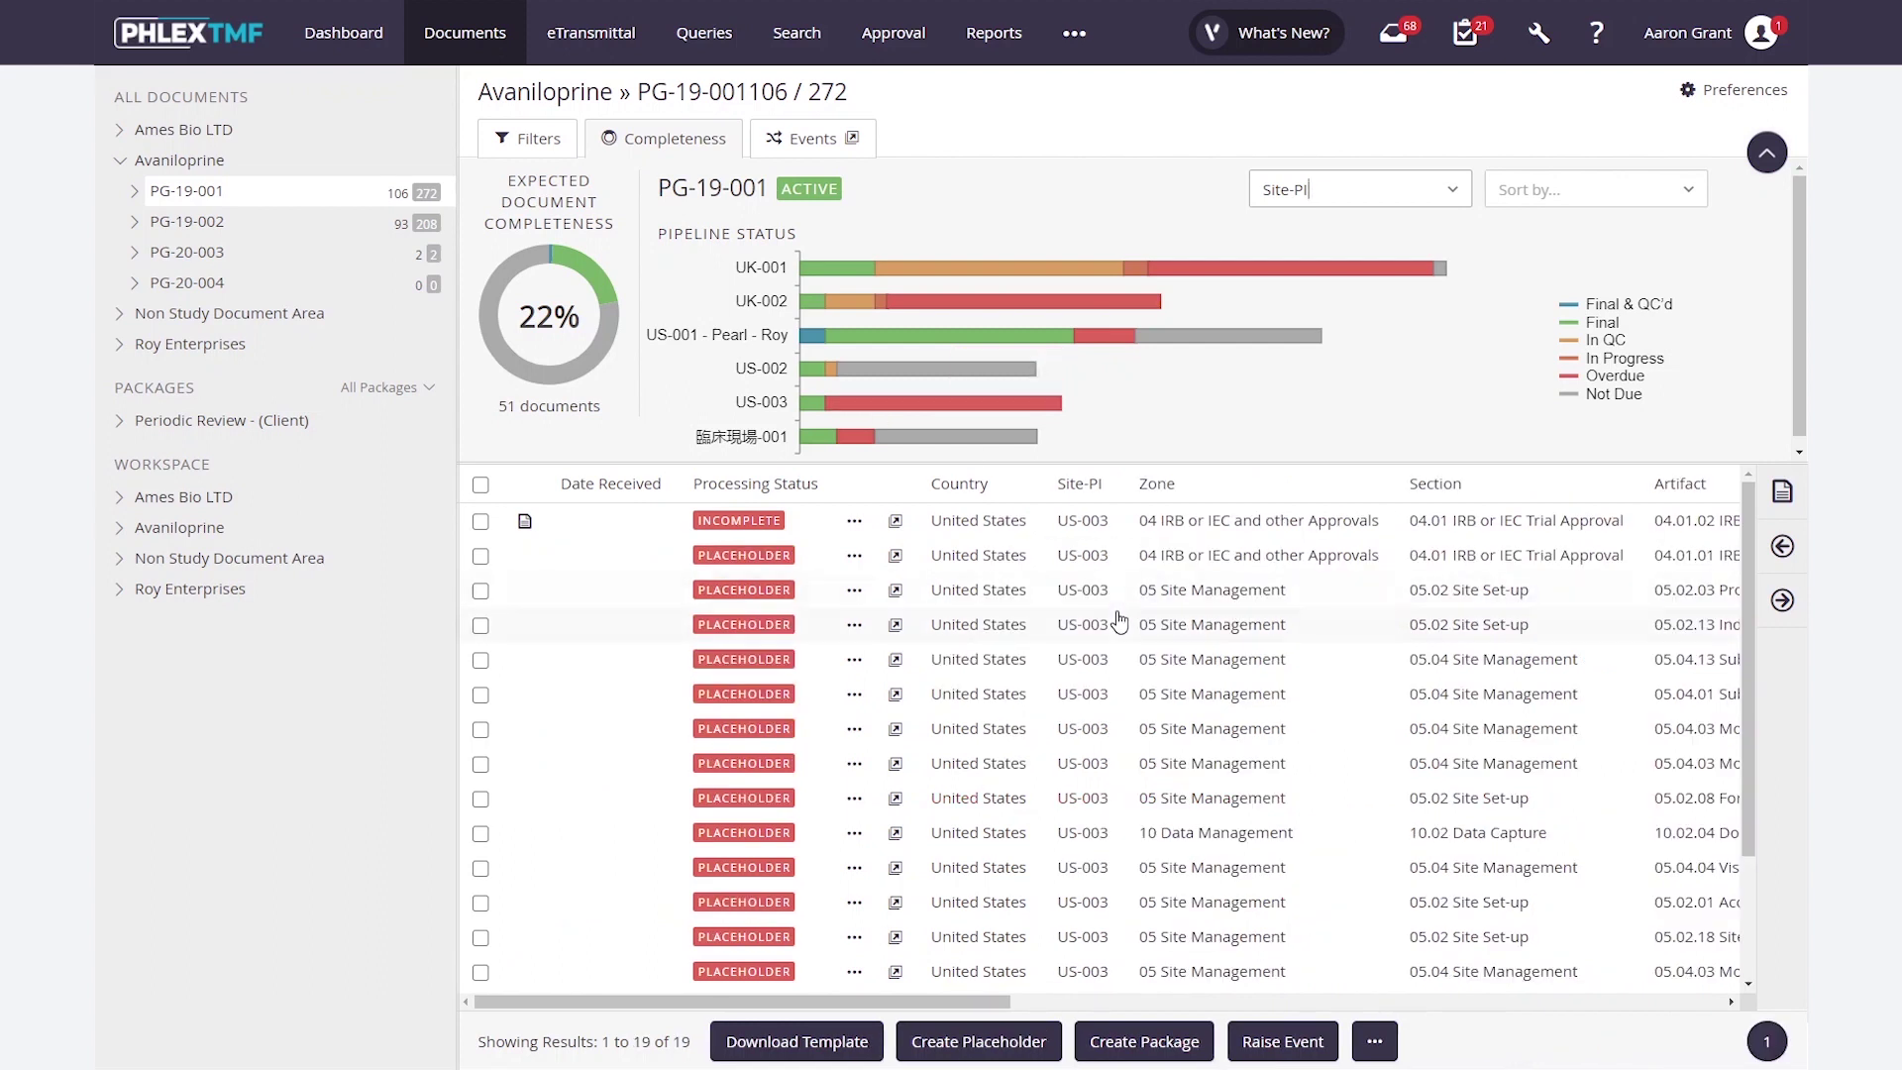
scroll(1117, 616, "down", 2)
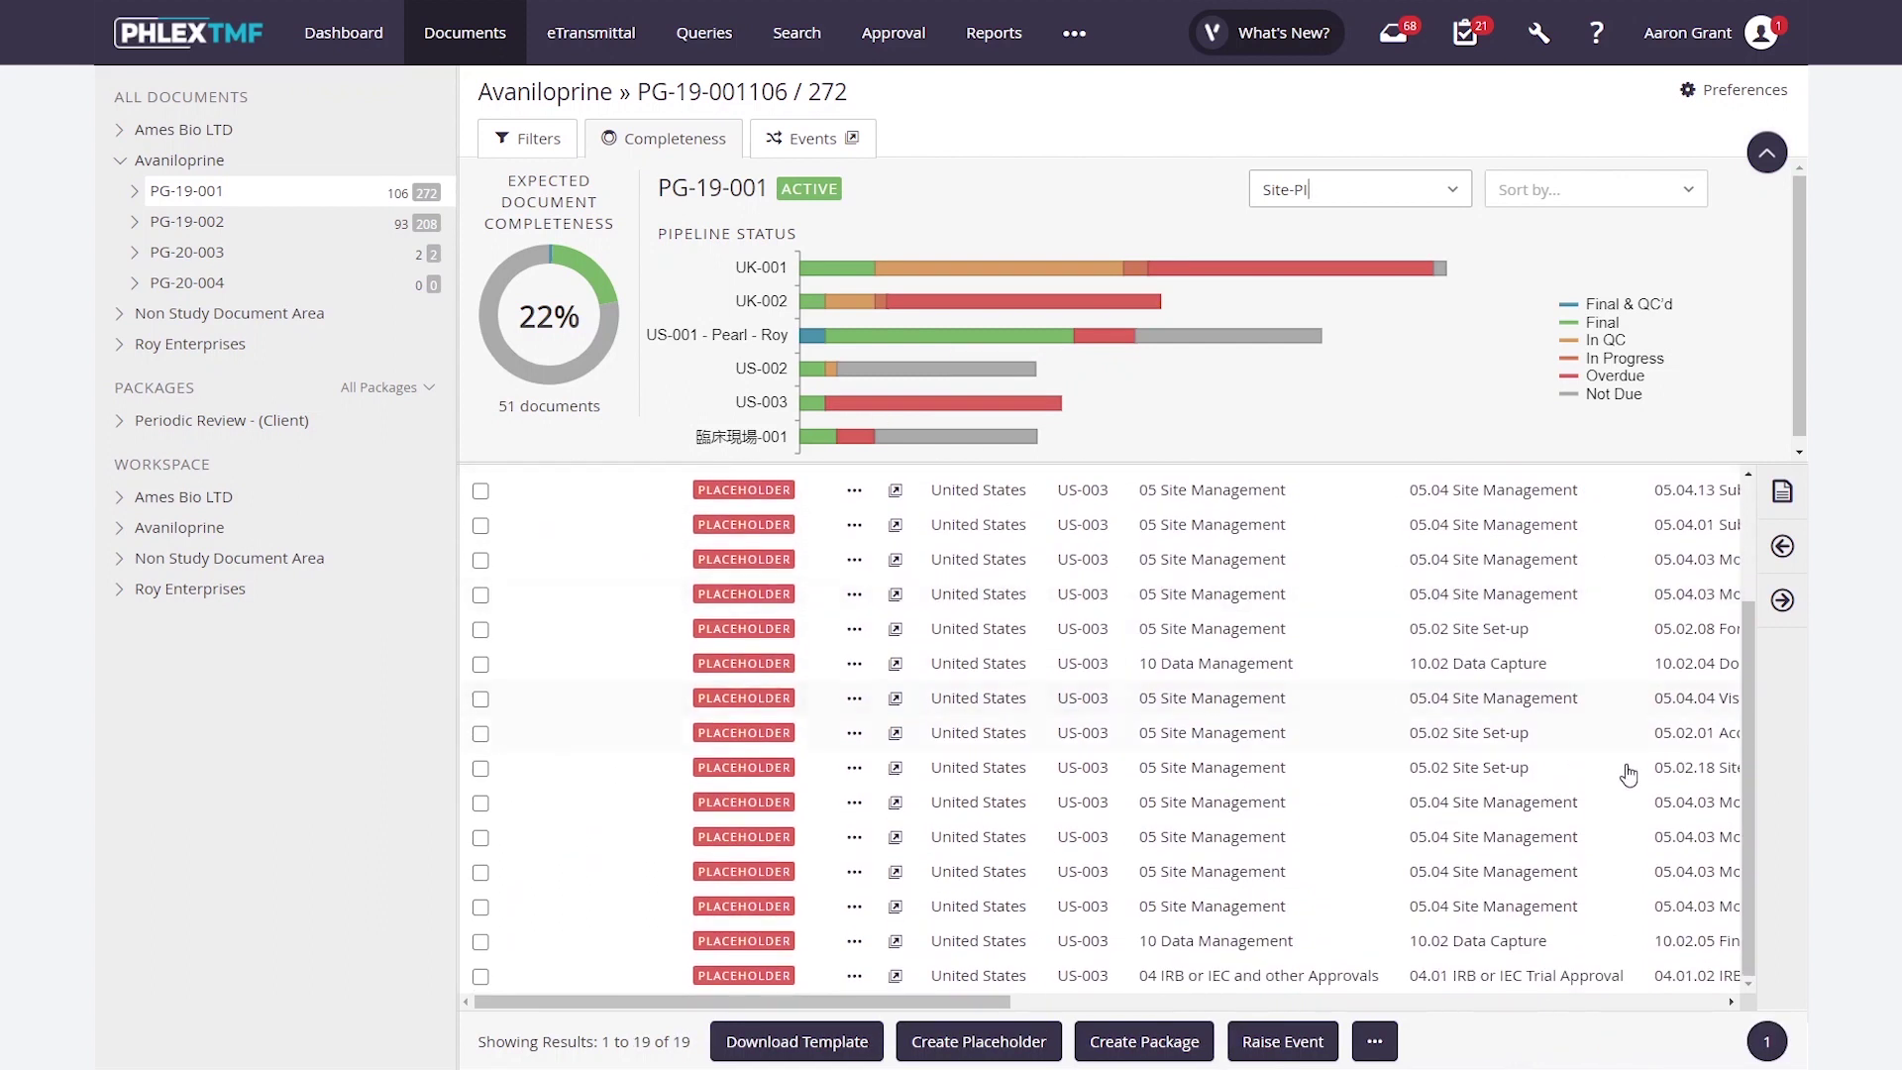
scroll(1633, 772, "up", 2)
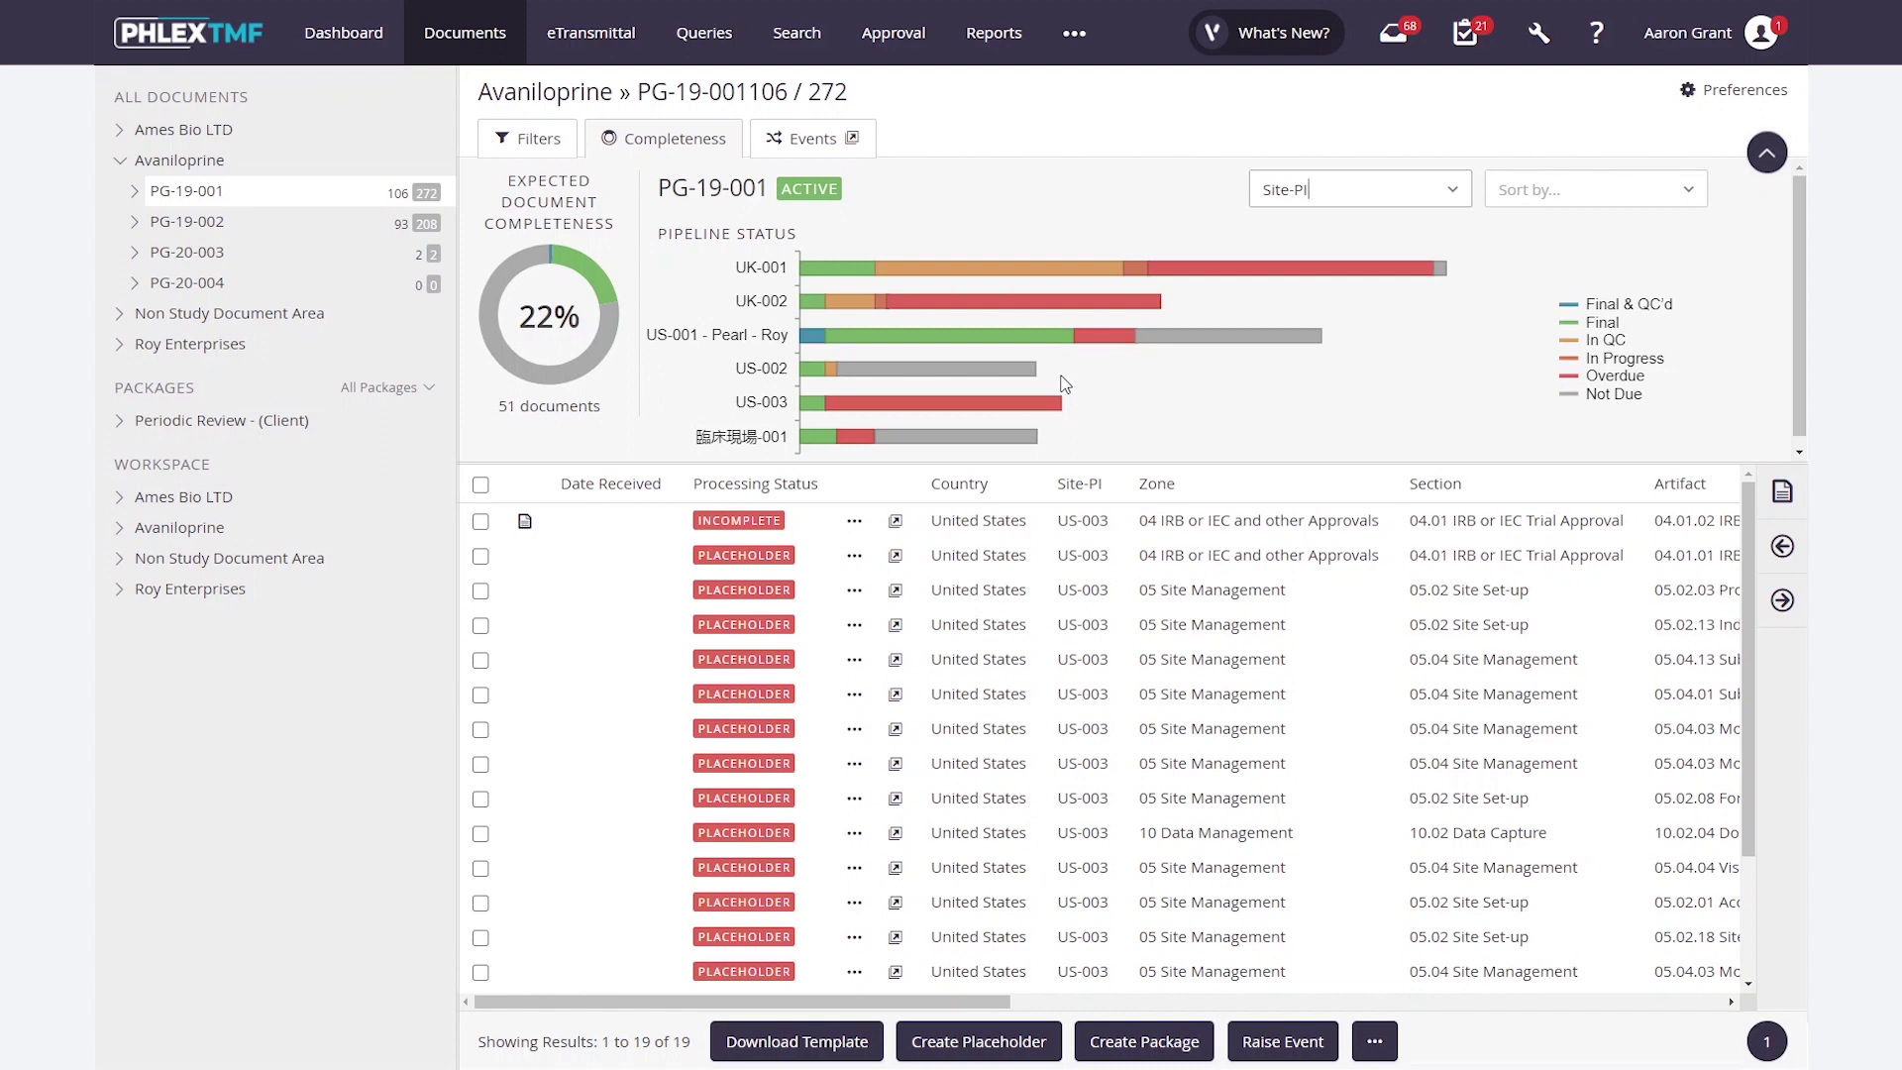
Go back to the Dashboard with its status, submissions, completeness charts and Completeness Heatmap
mouse_move(1039, 376)
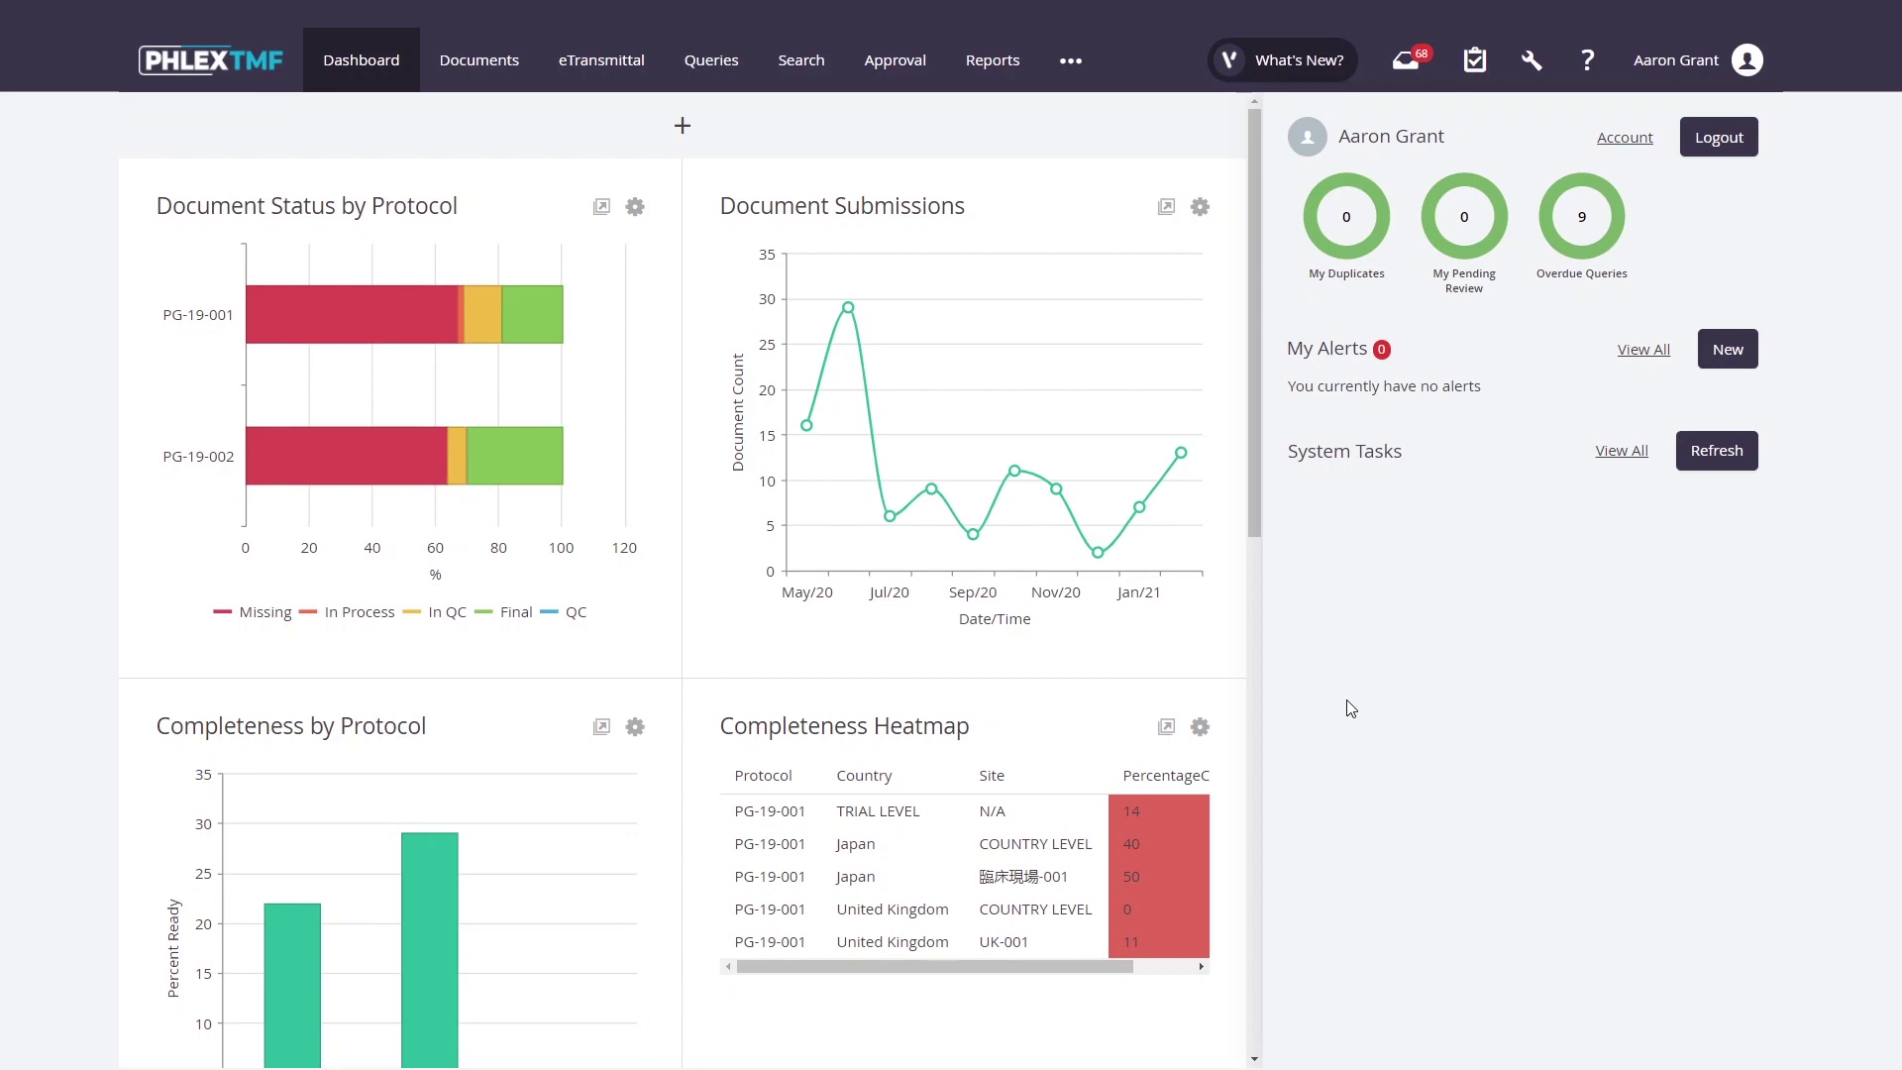
In Study Mgmt, select Avaniloprine's PG-19-001 protocol and view its Package tab
left_click(1071, 60)
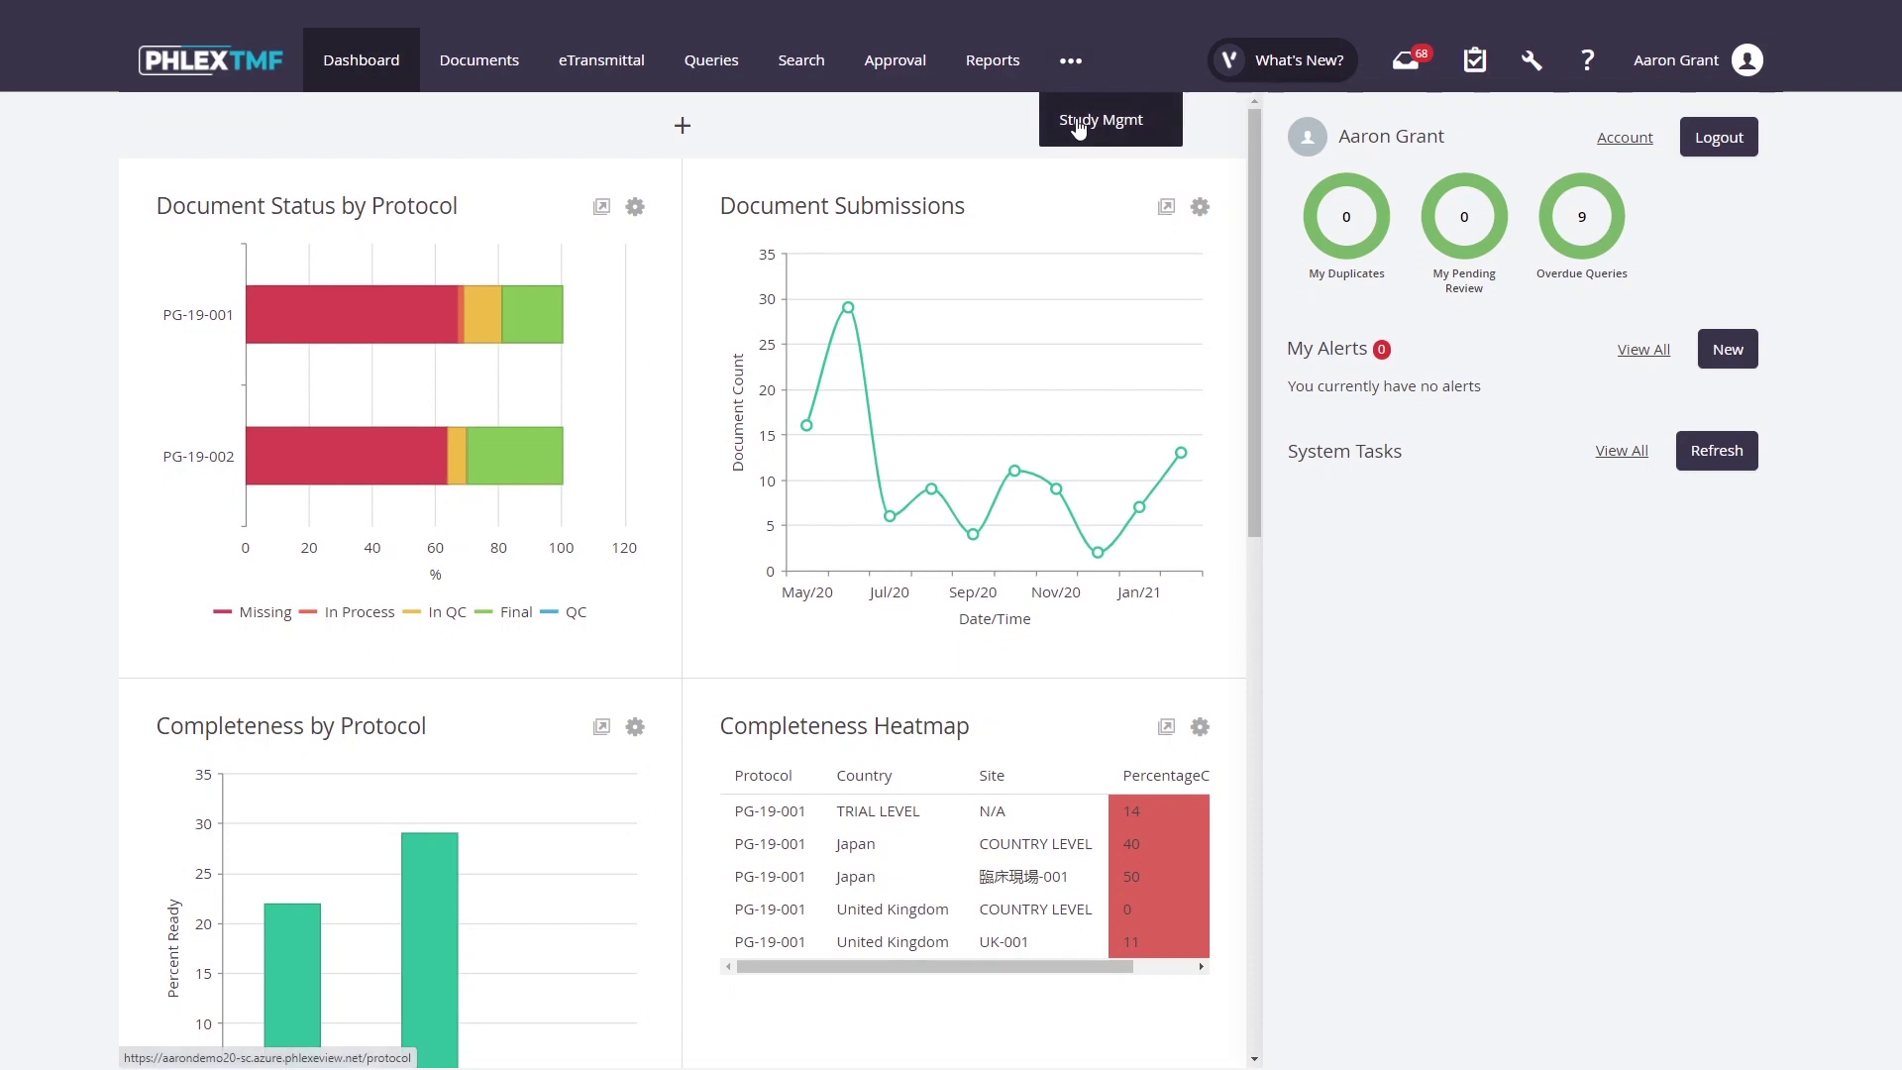
left_click(1079, 125)
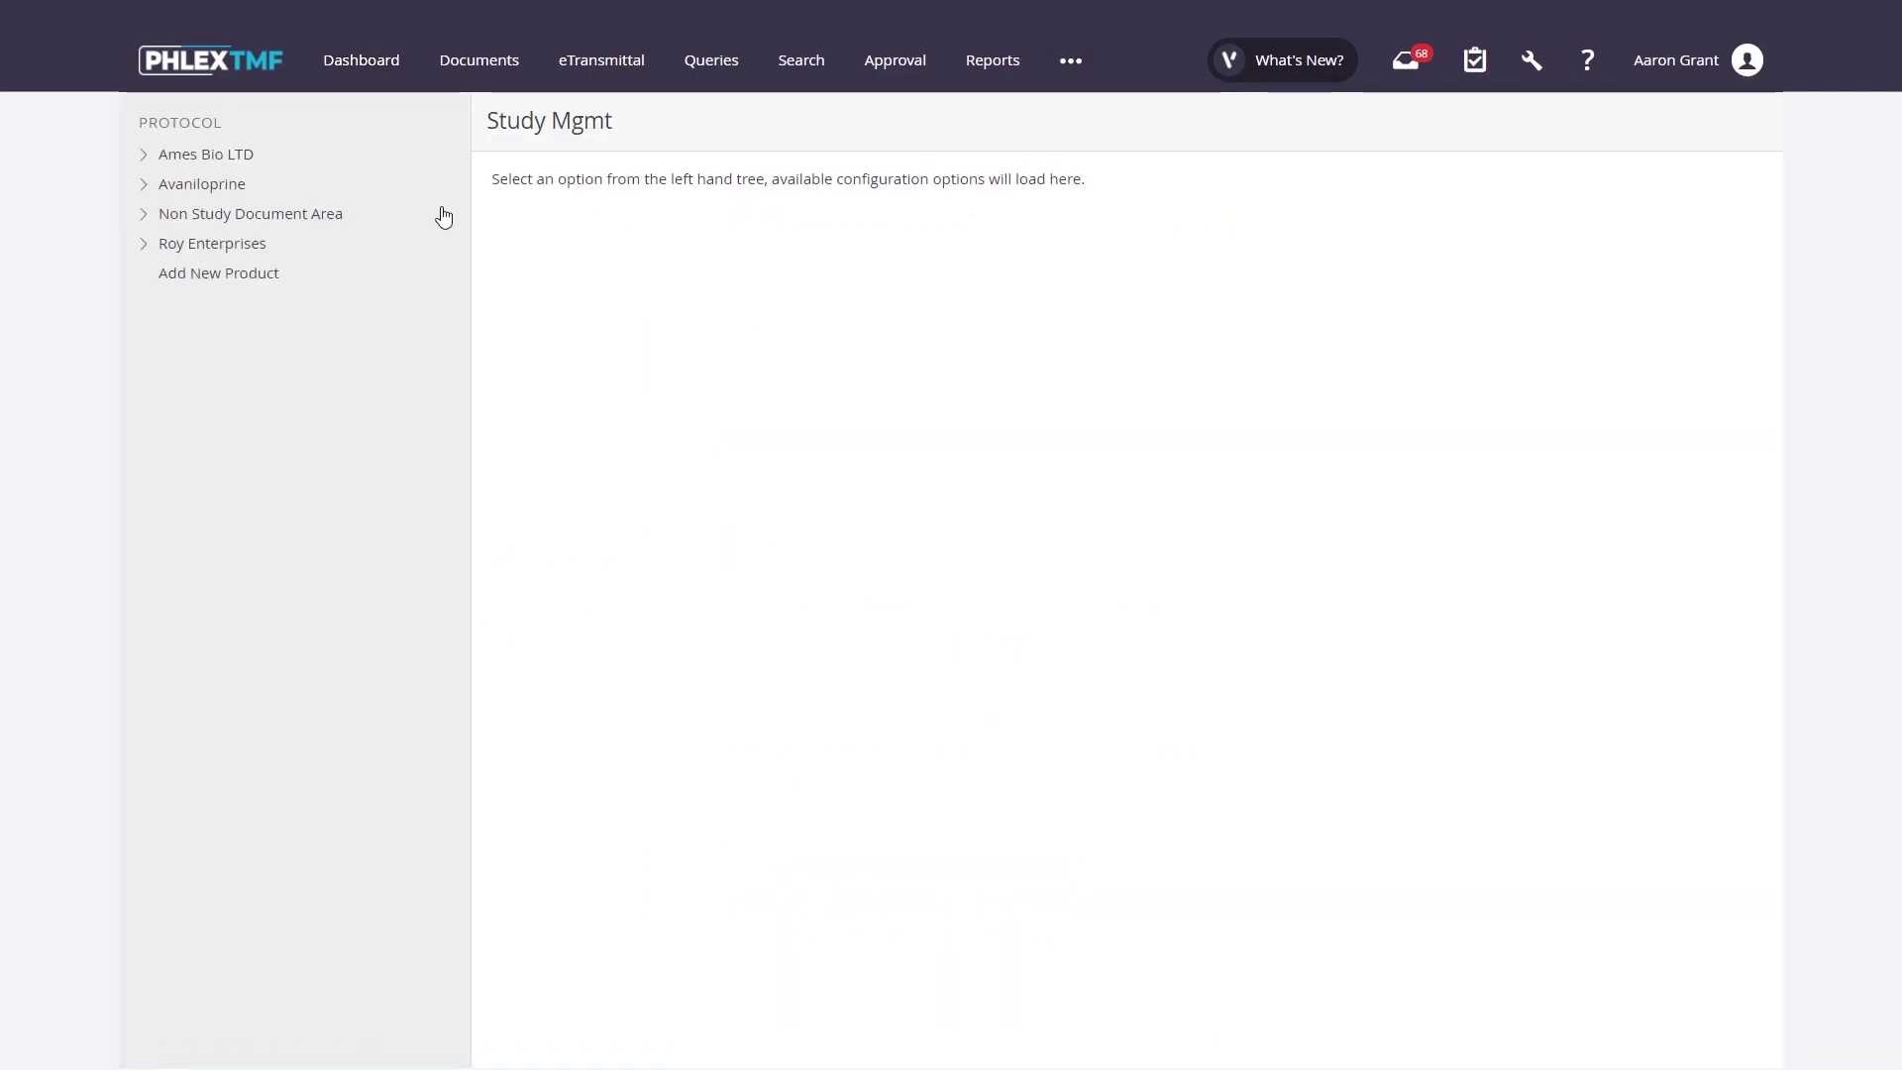
left_click(144, 185)
left_click(203, 216)
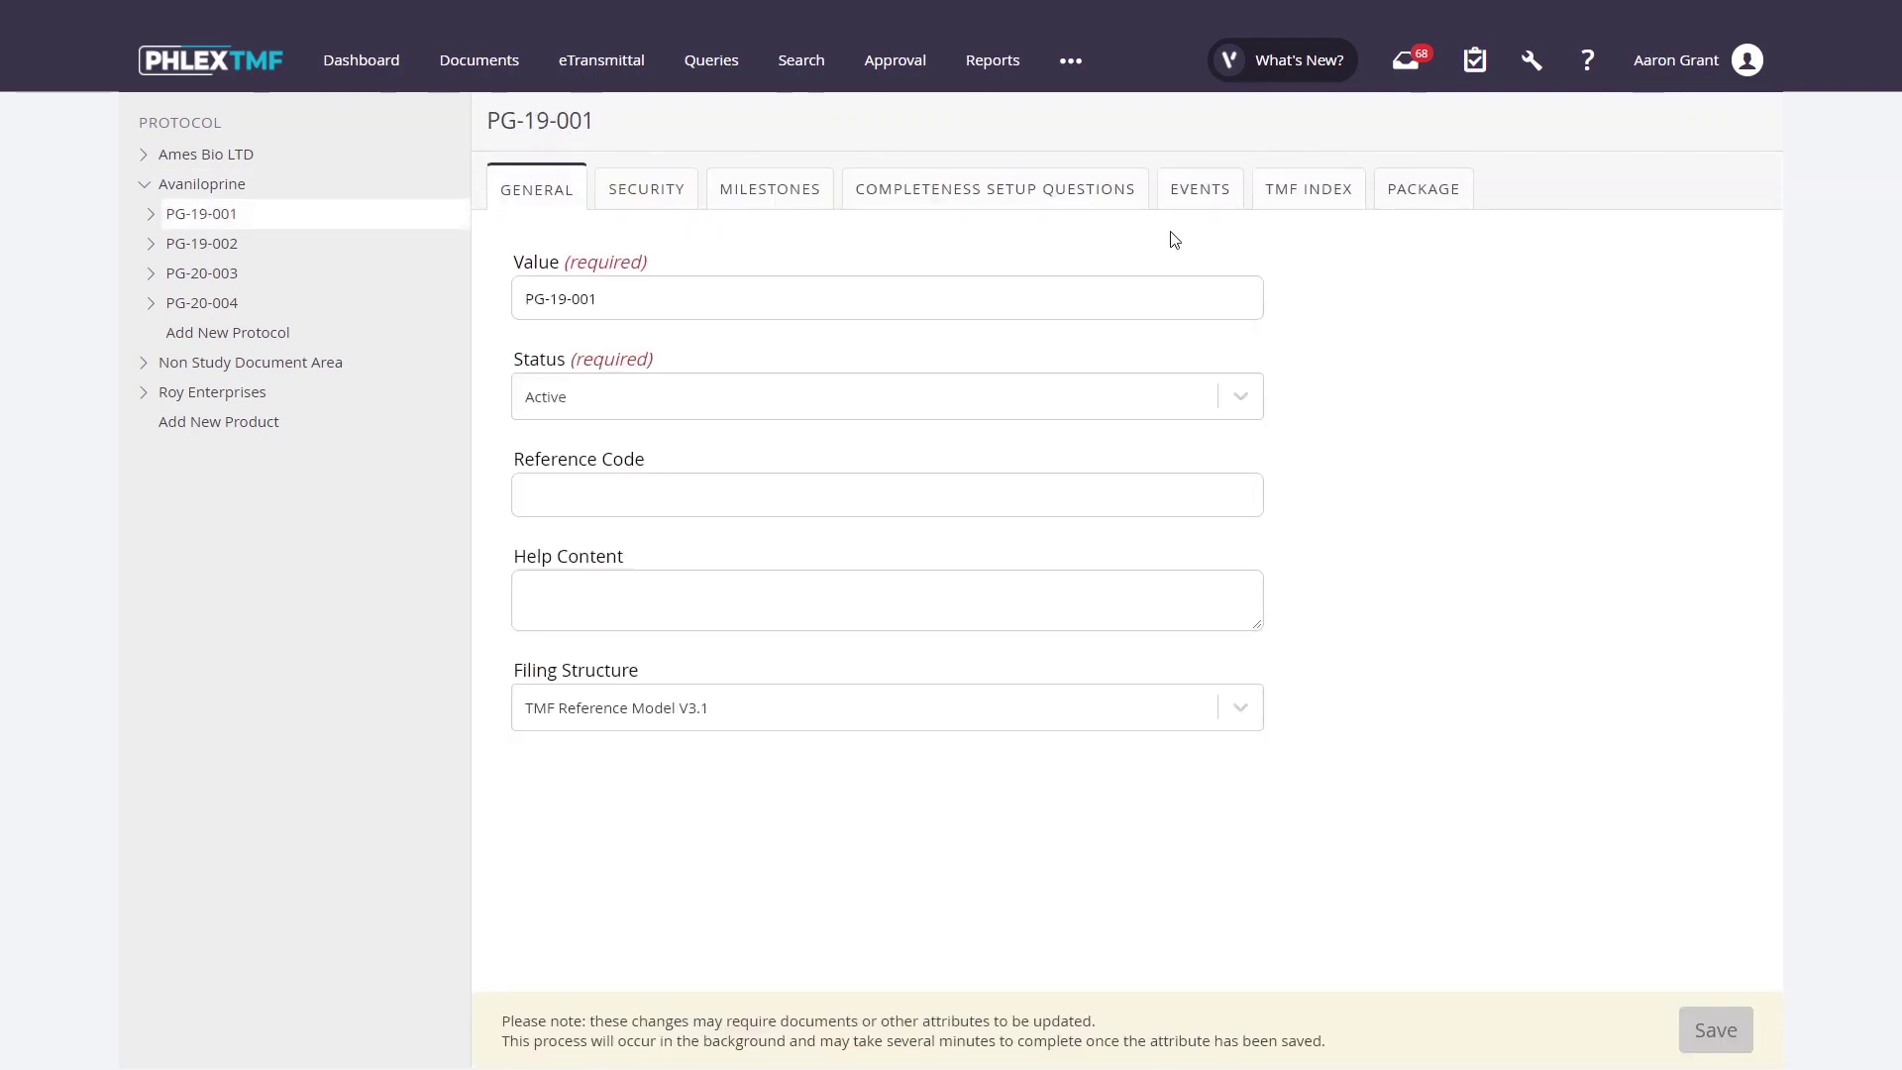
left_click(1415, 197)
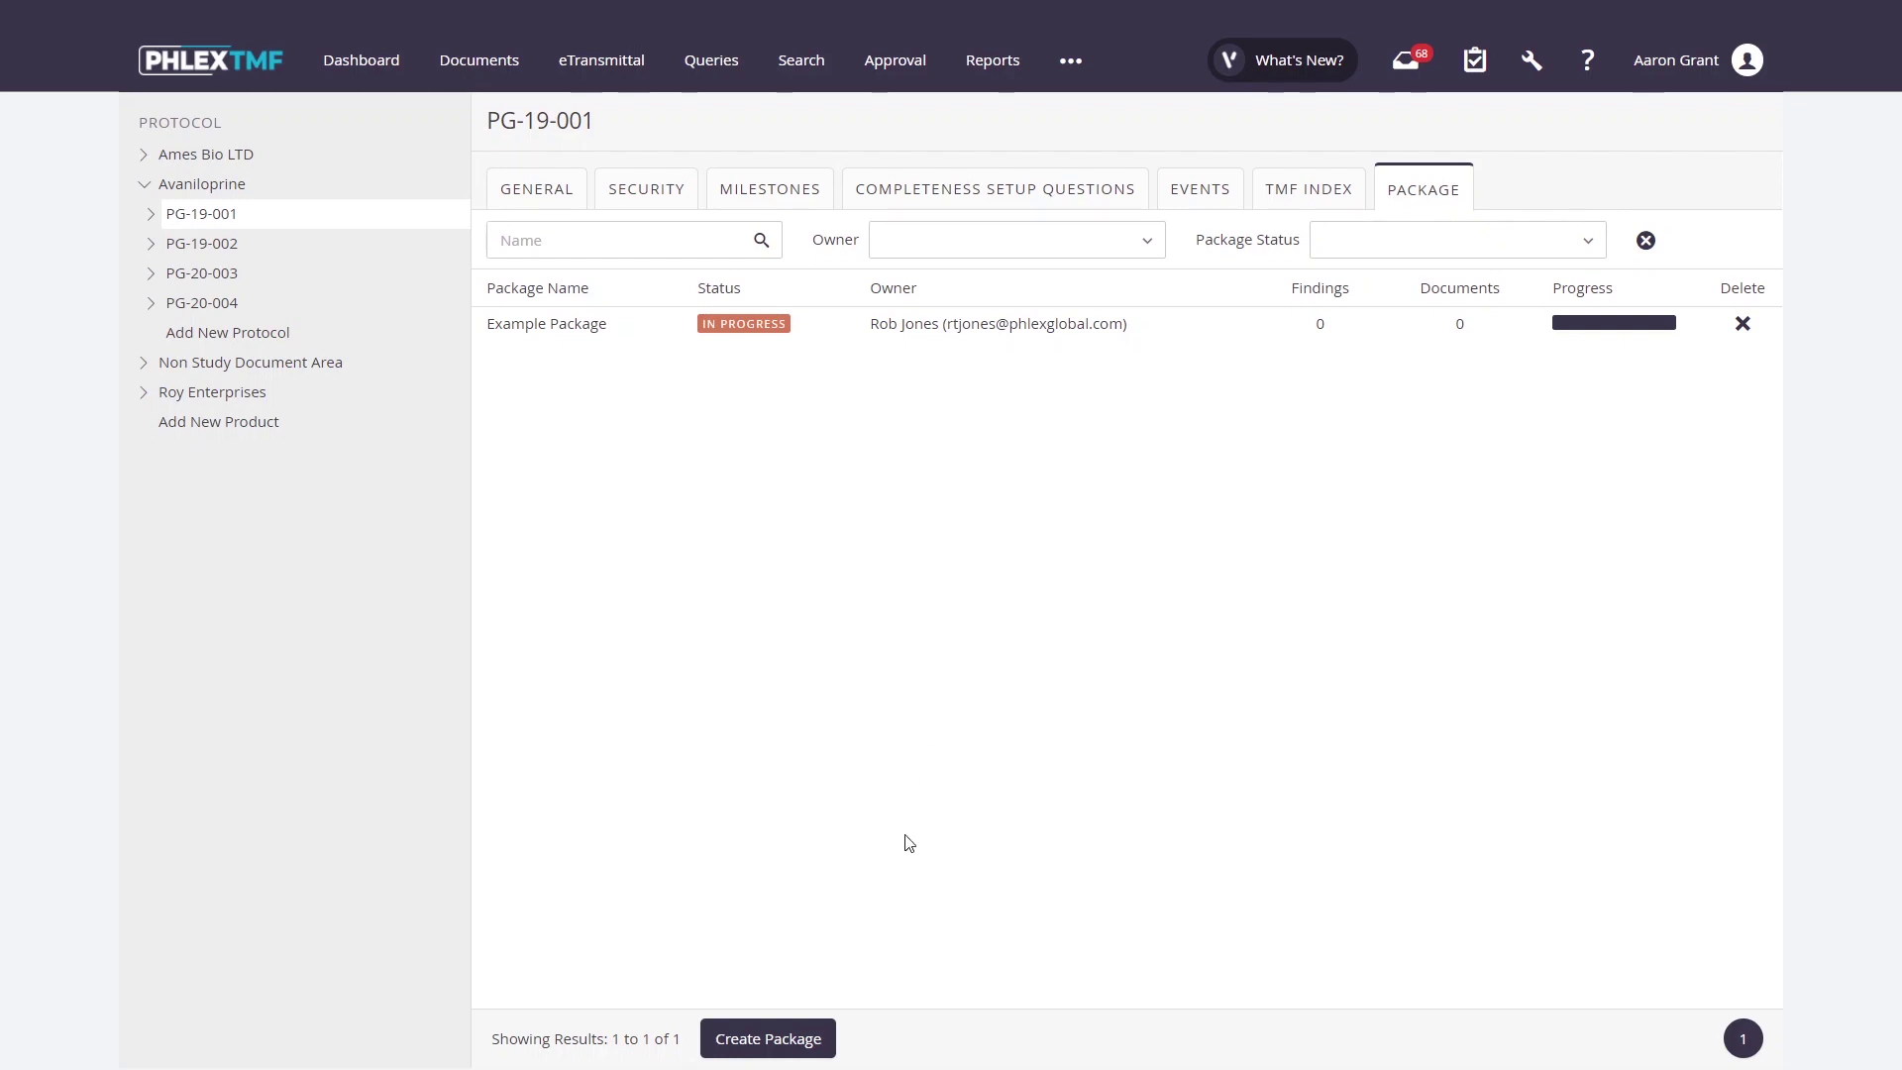
Create a package named 'Quarterly Review' from the Periodic Review - (Client) template
left_click(768, 1040)
left_click(1085, 493)
left_click(956, 522)
left_click(941, 519)
type("Quarterly Review")
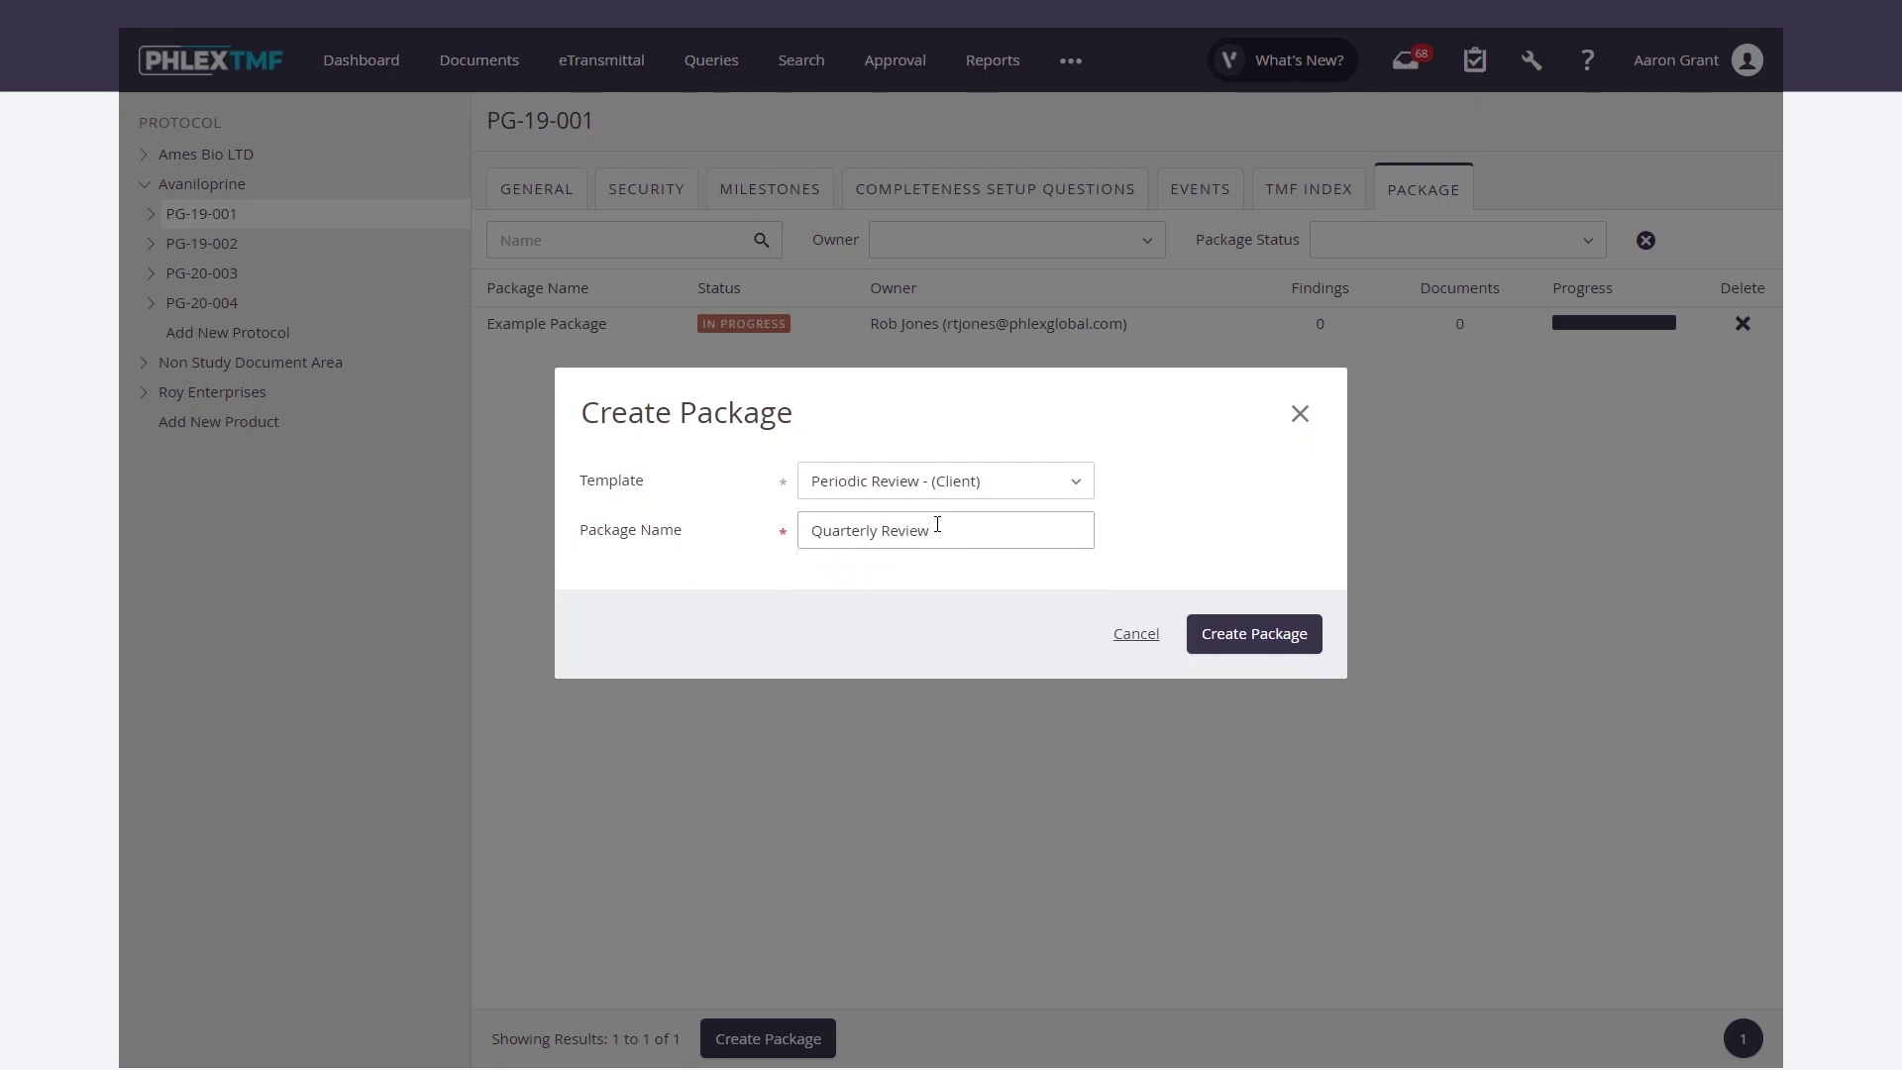
left_click(1242, 646)
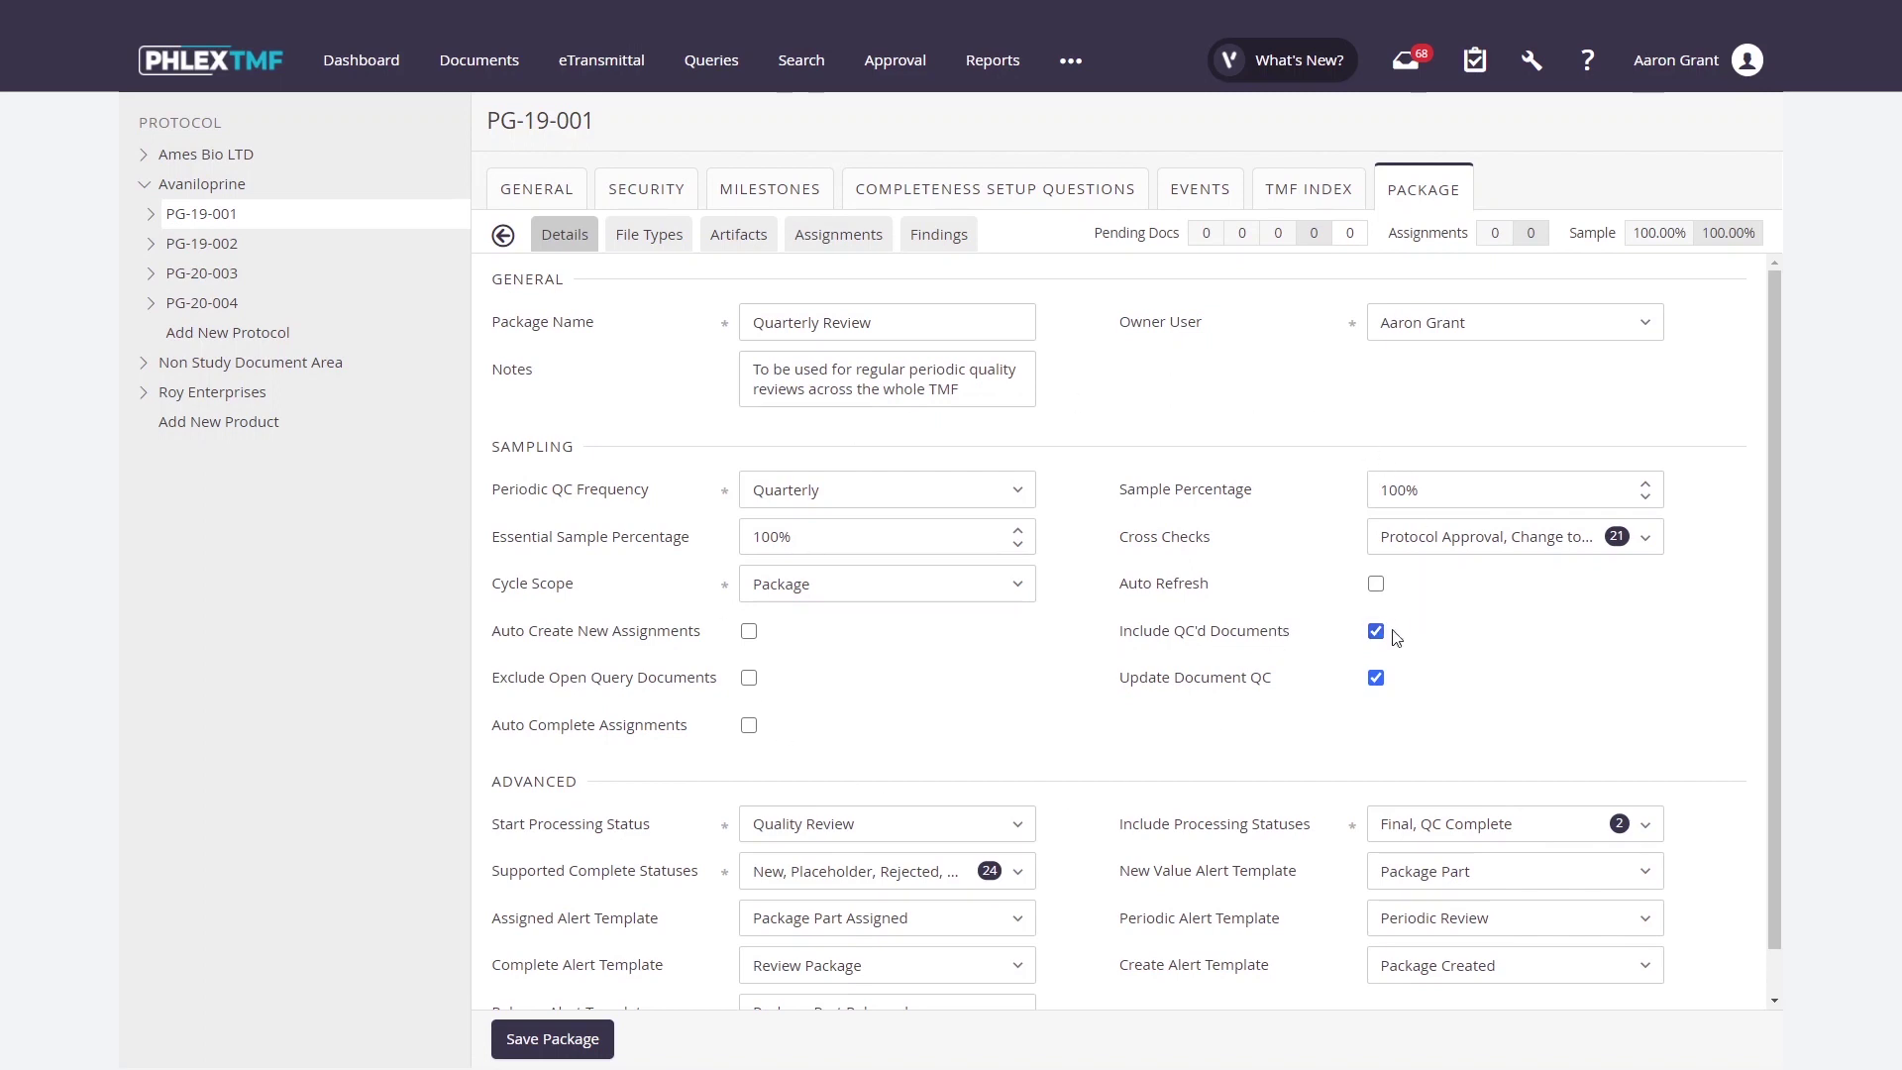
Generate Quarterly Review assignments, sample documents into them, and take the US-001 site assignment
left_click(874, 247)
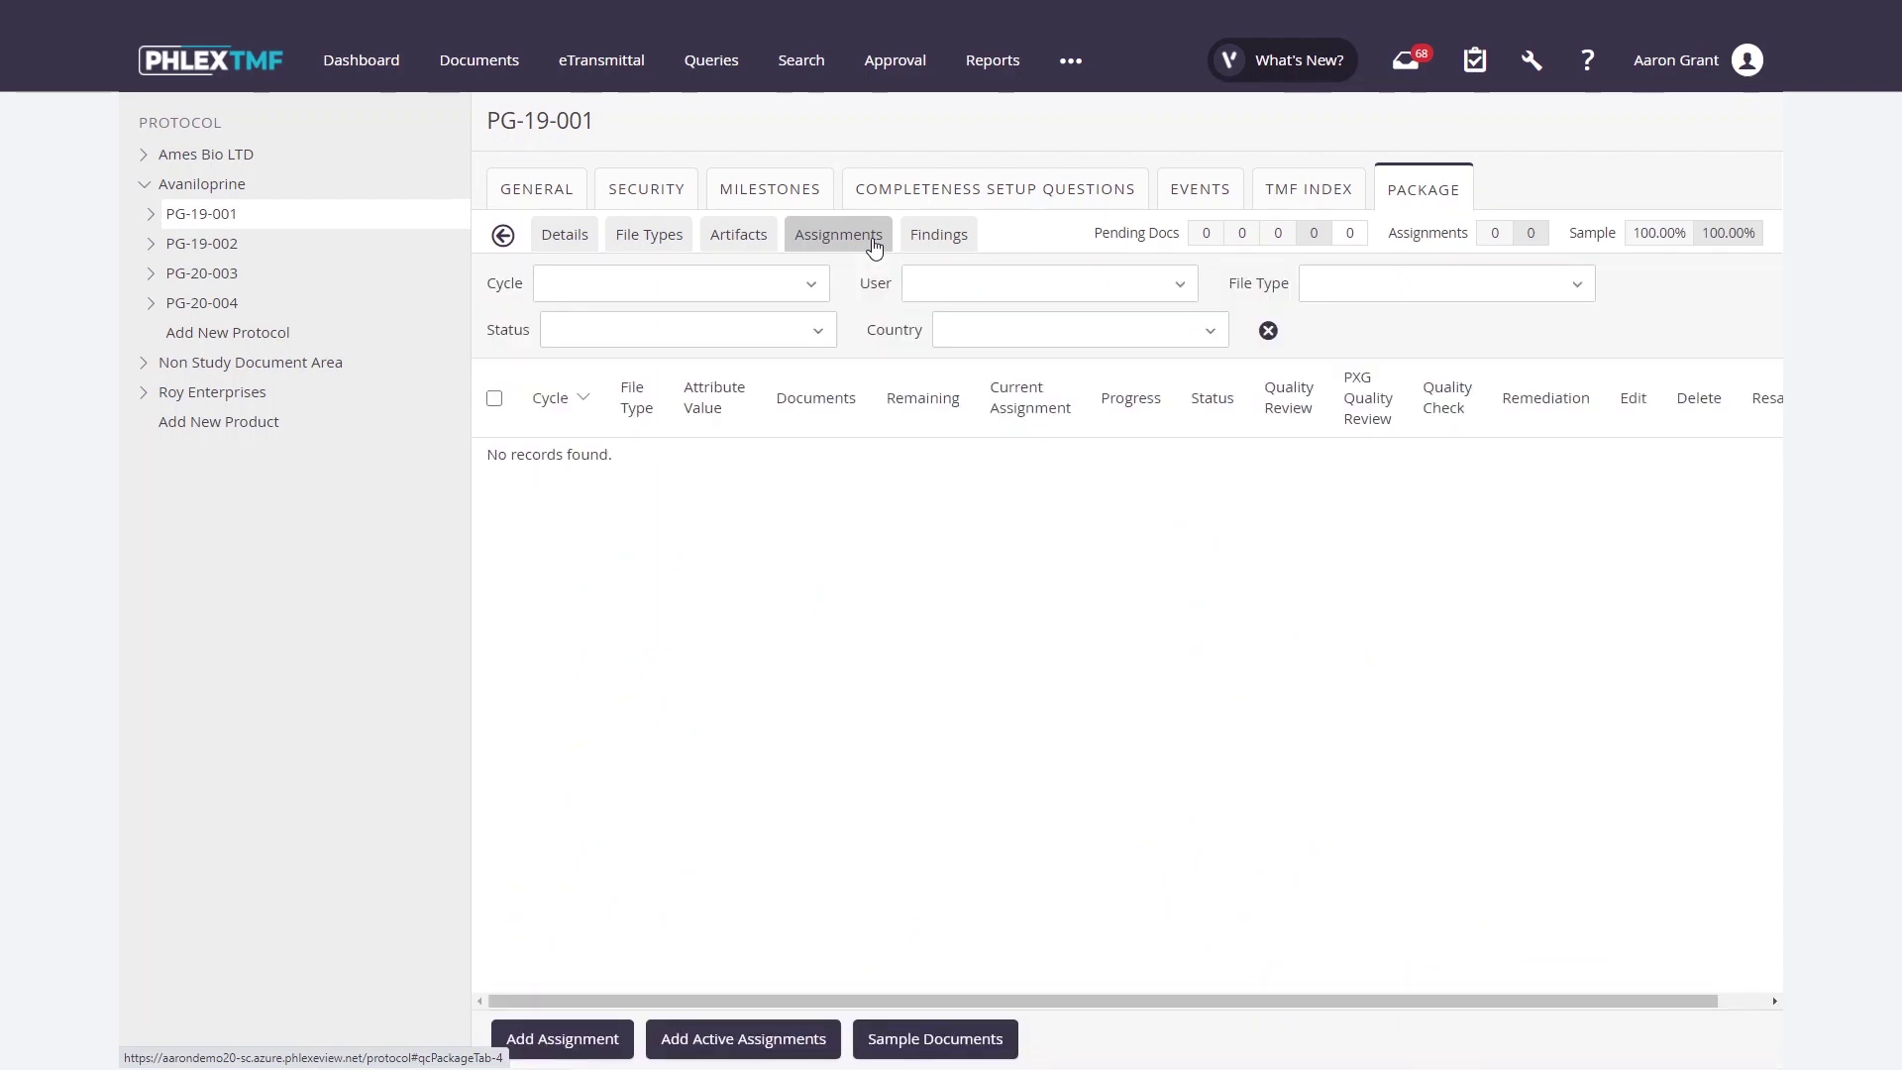
left_click(756, 1040)
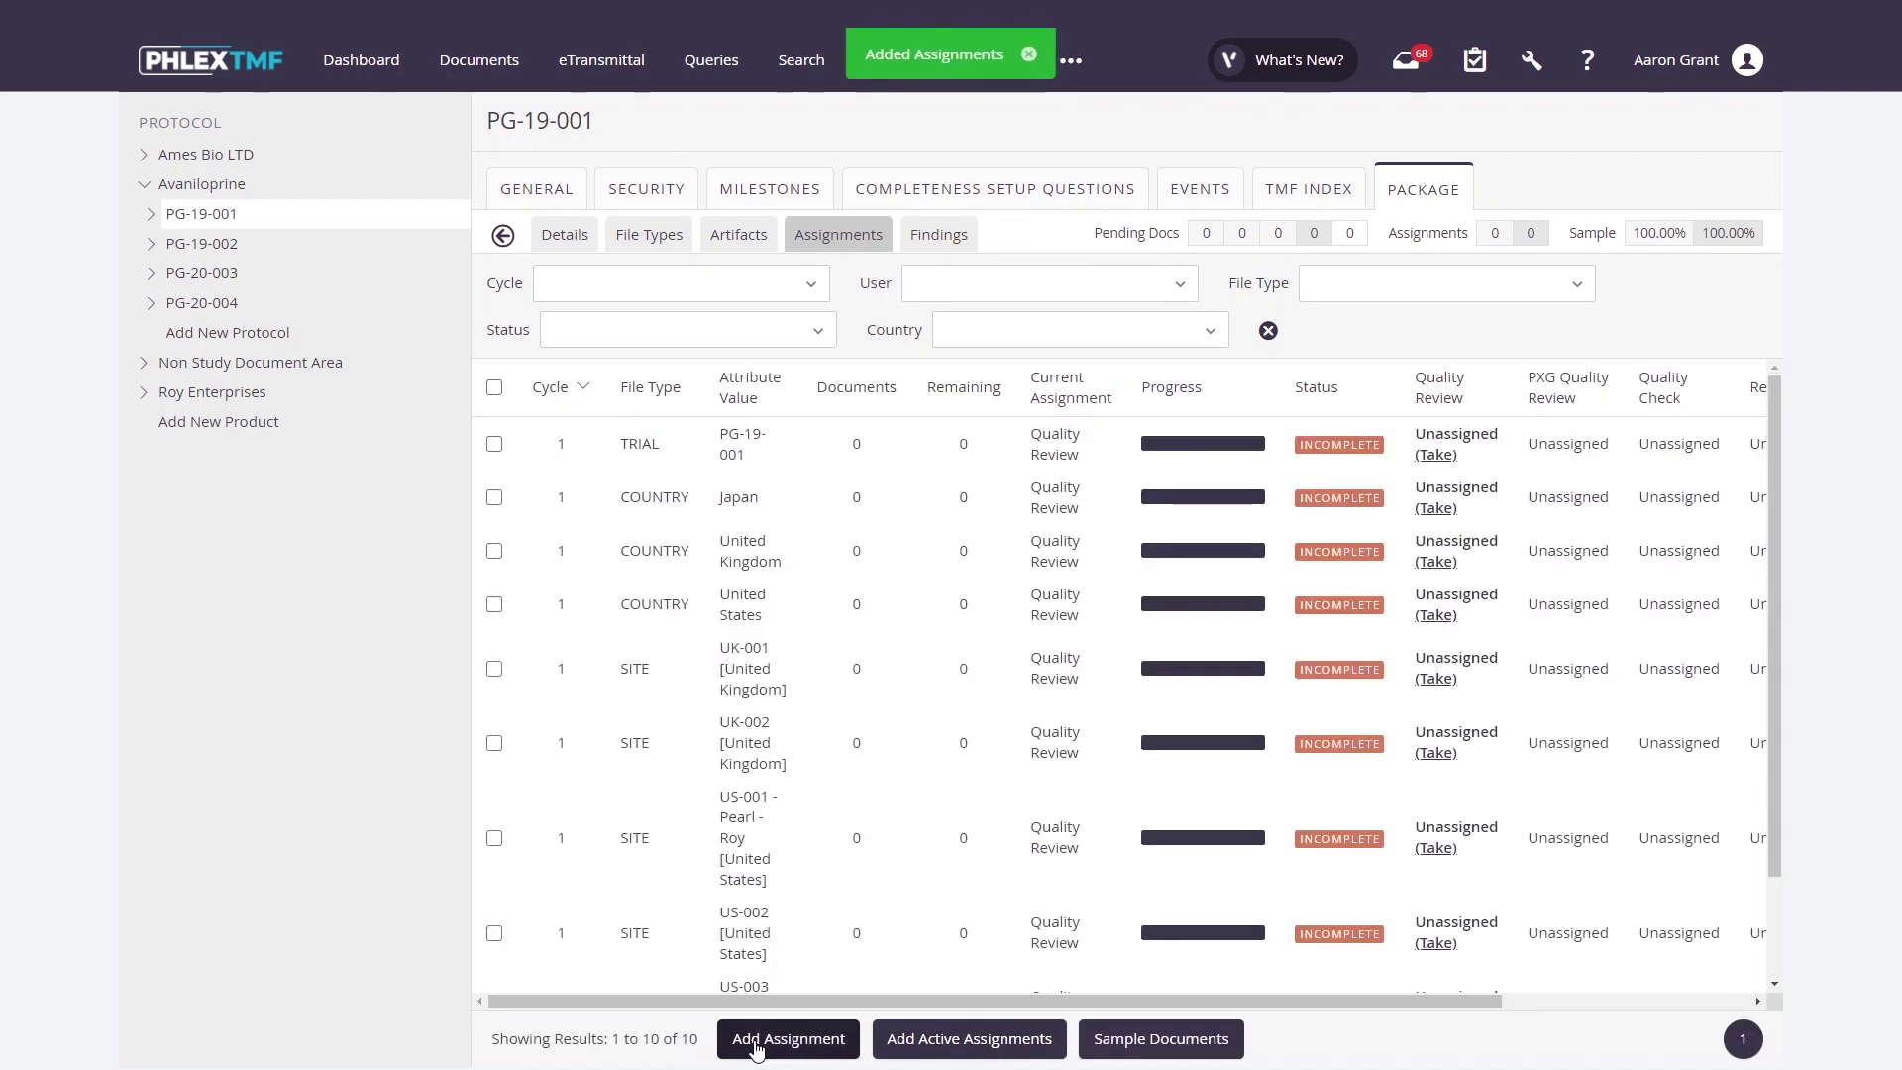
left_click(1147, 1040)
left_click(1181, 640)
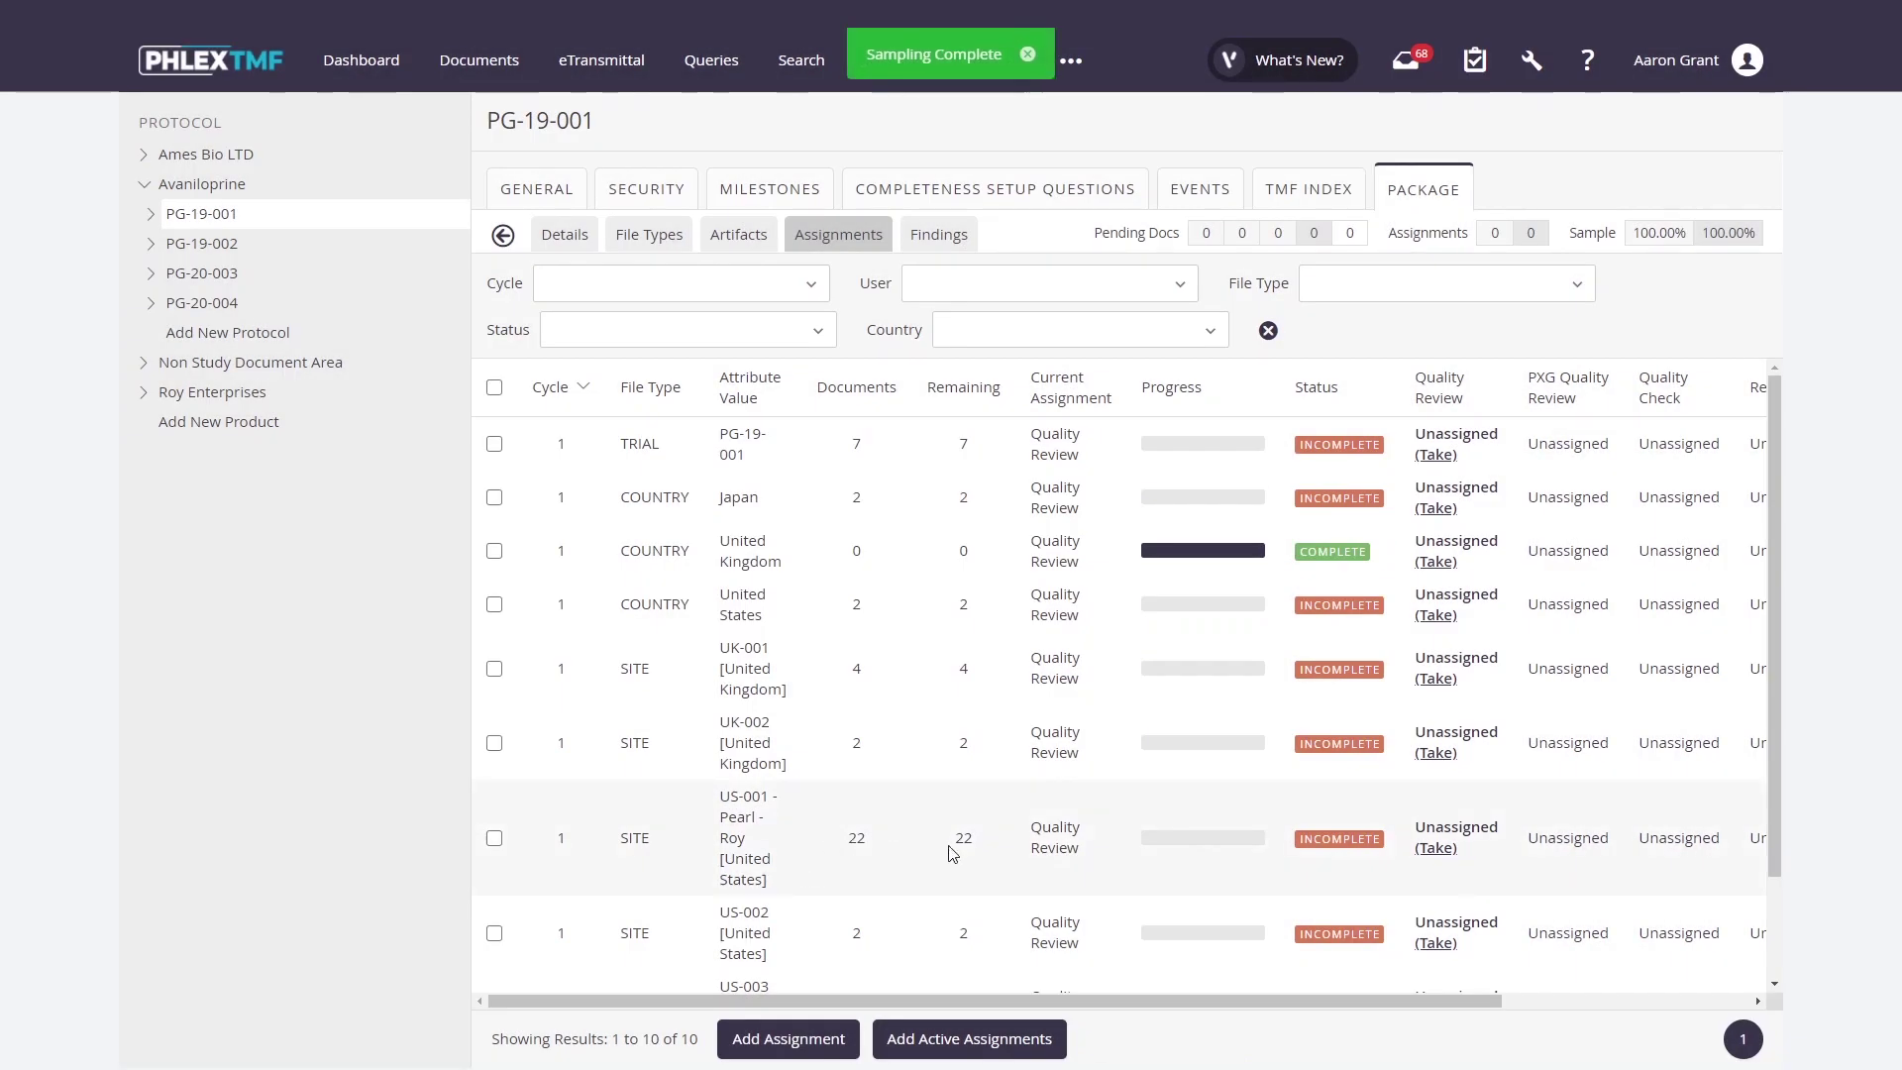
left_click_drag(864, 844, 585, 816)
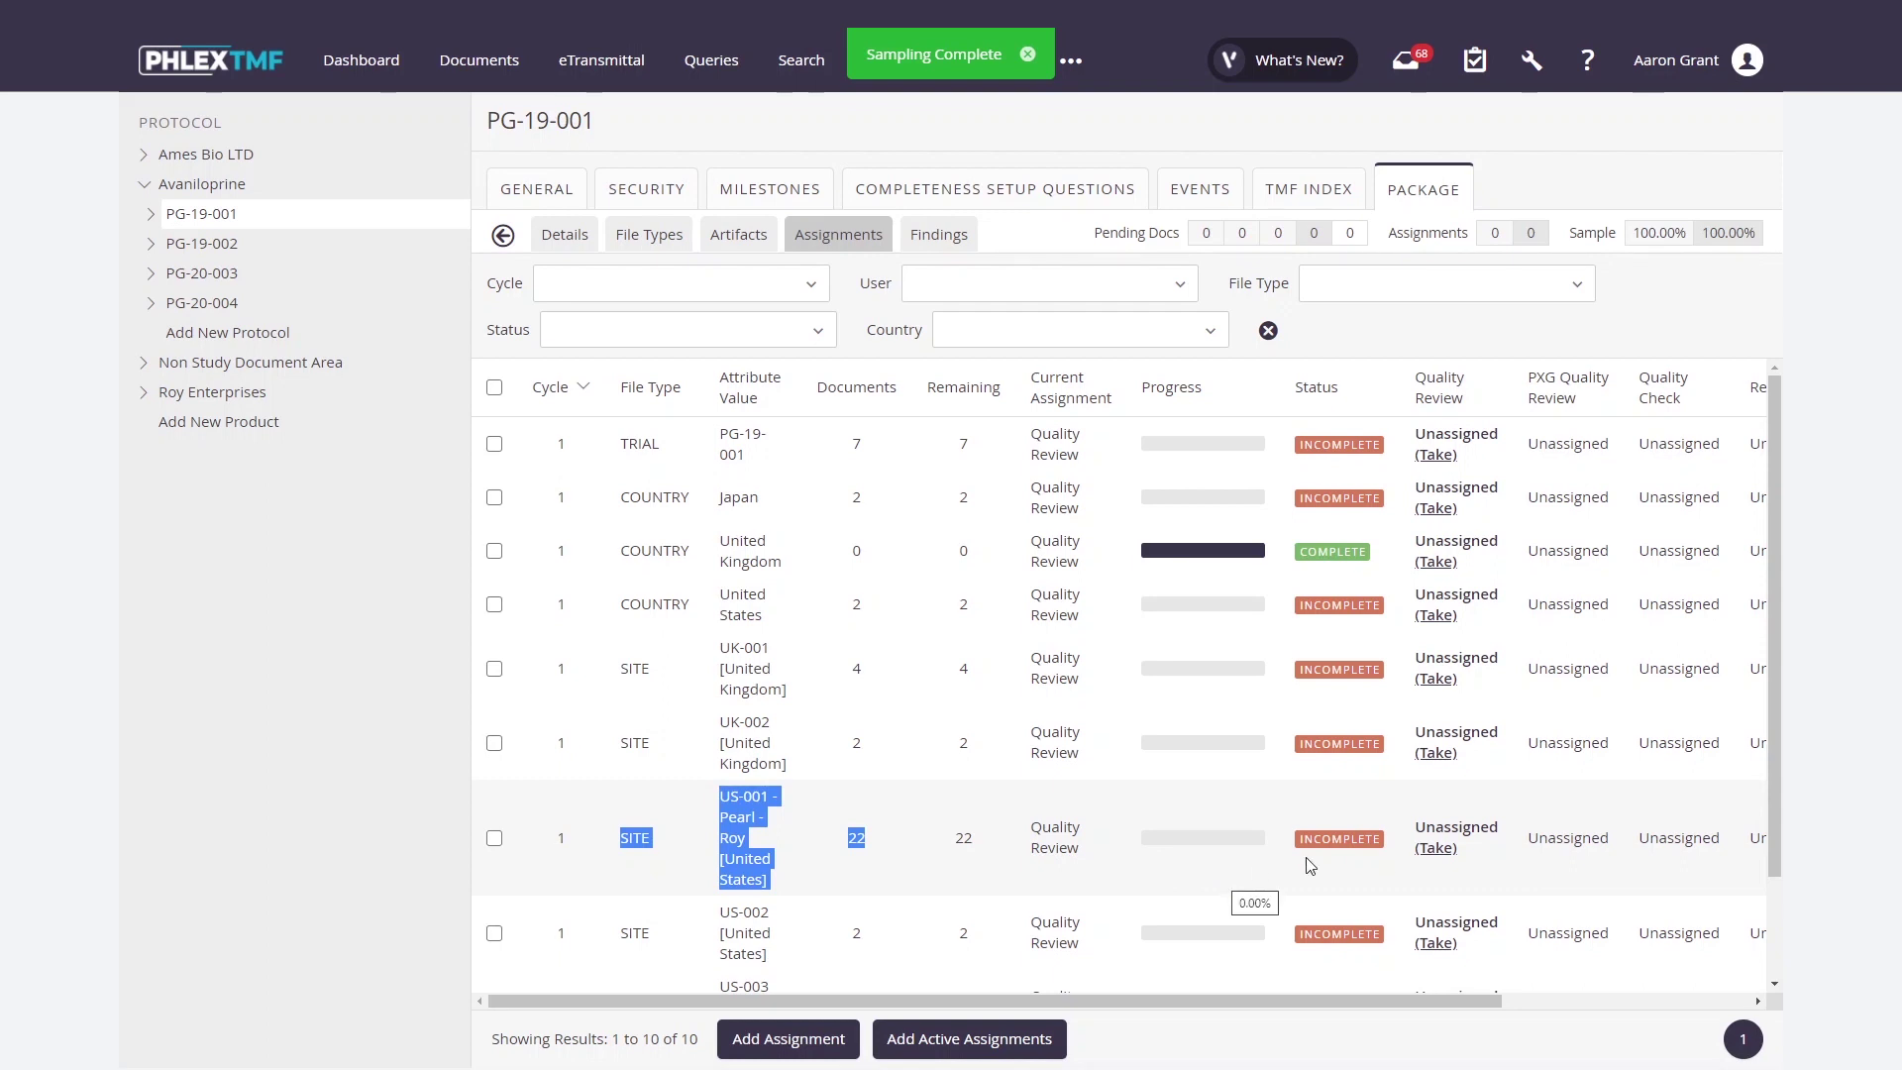
left_click(1446, 852)
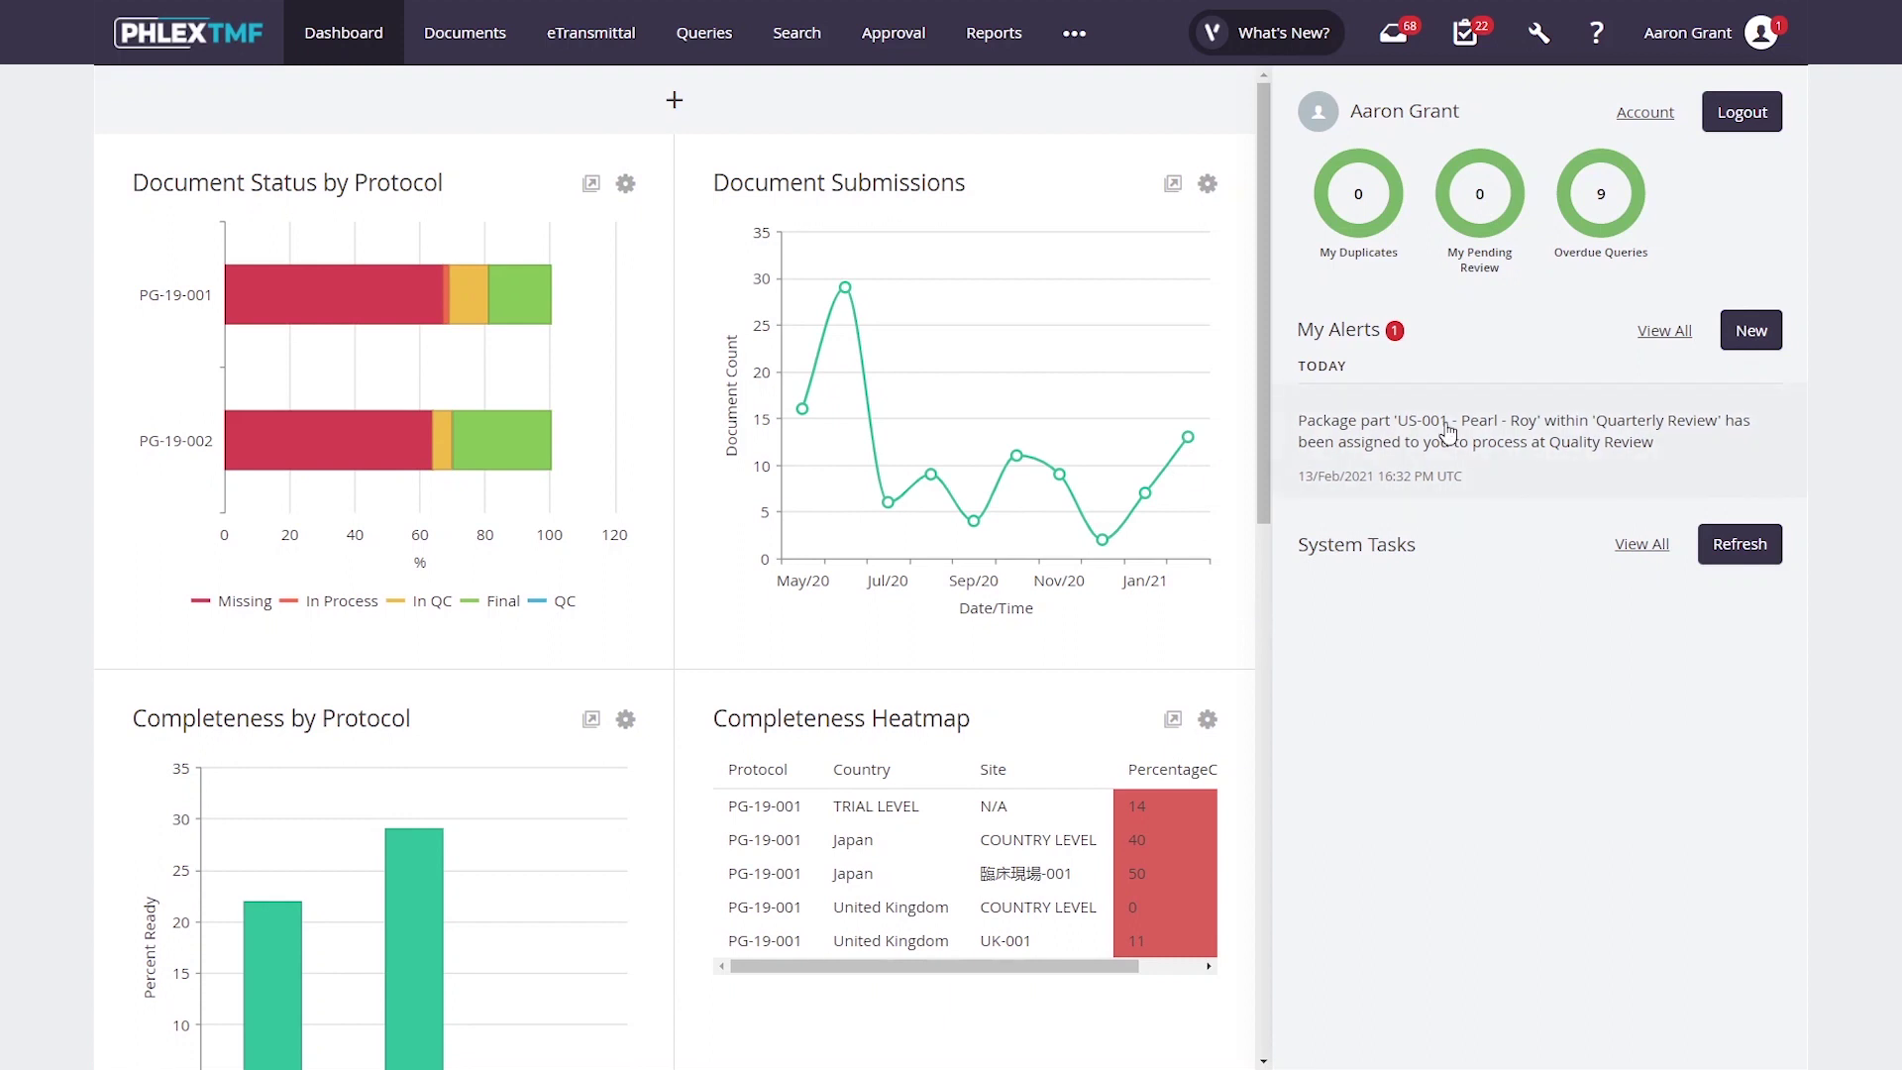
Open the US-001 - Pearl - Roy package-part alert to list its 22 documents
left_click(1530, 434)
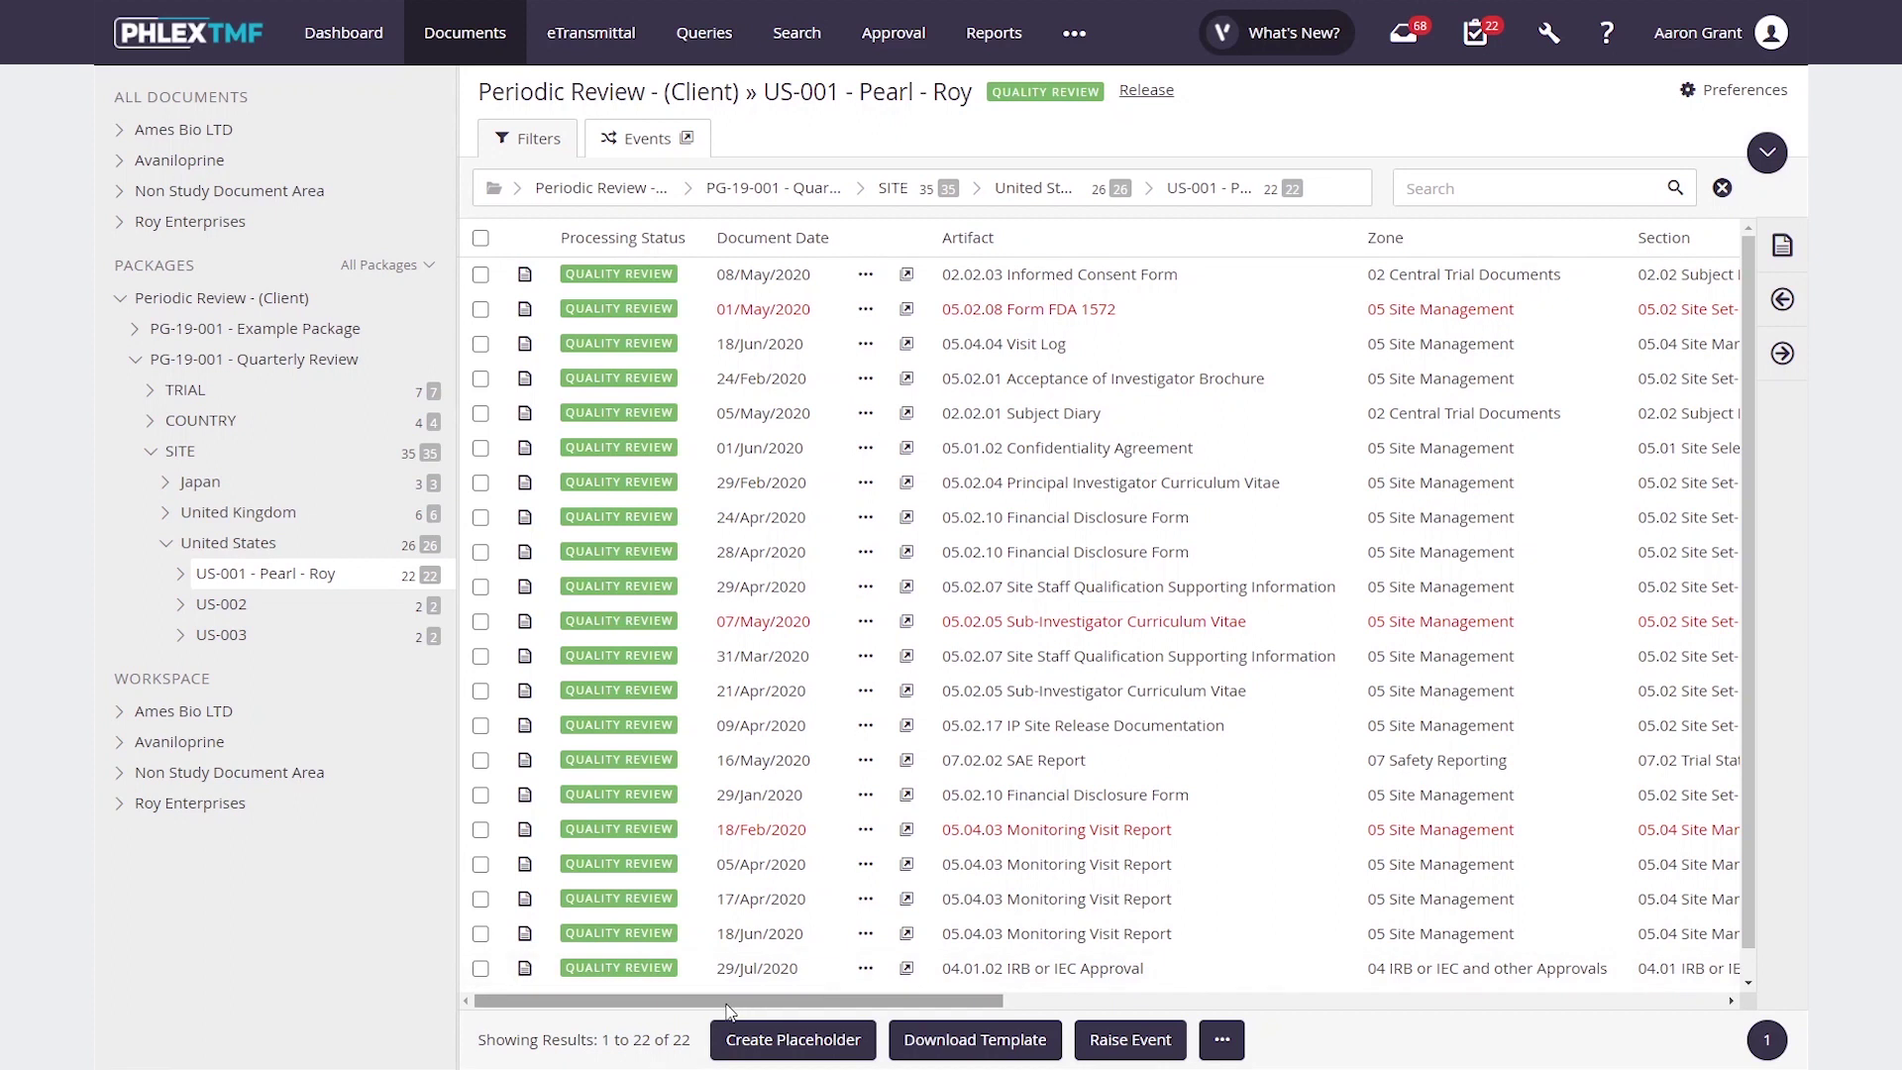
Open the 05.02.08 Form FDA 1572, zoom the page in three levels, and scroll the Quality panel
left_click(1350, 307)
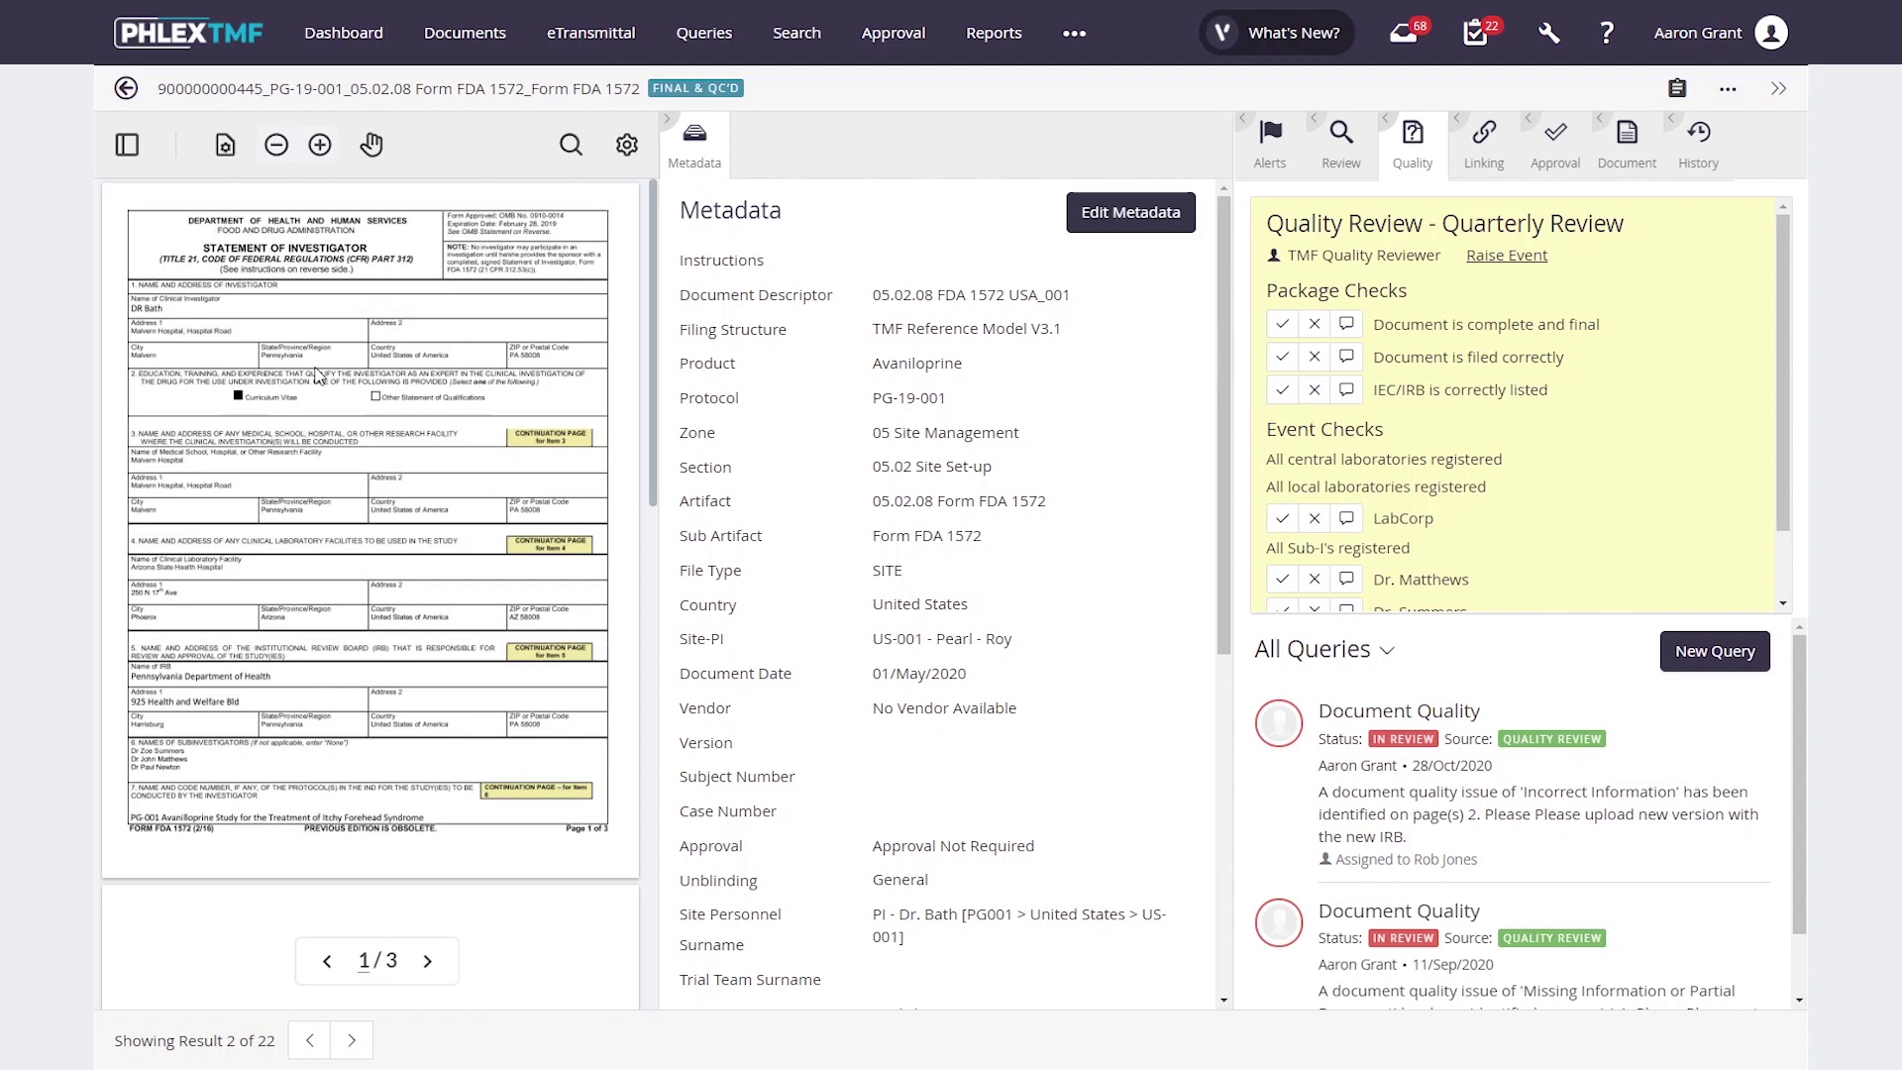
left_click(320, 146)
left_click(320, 146)
left_click(320, 146)
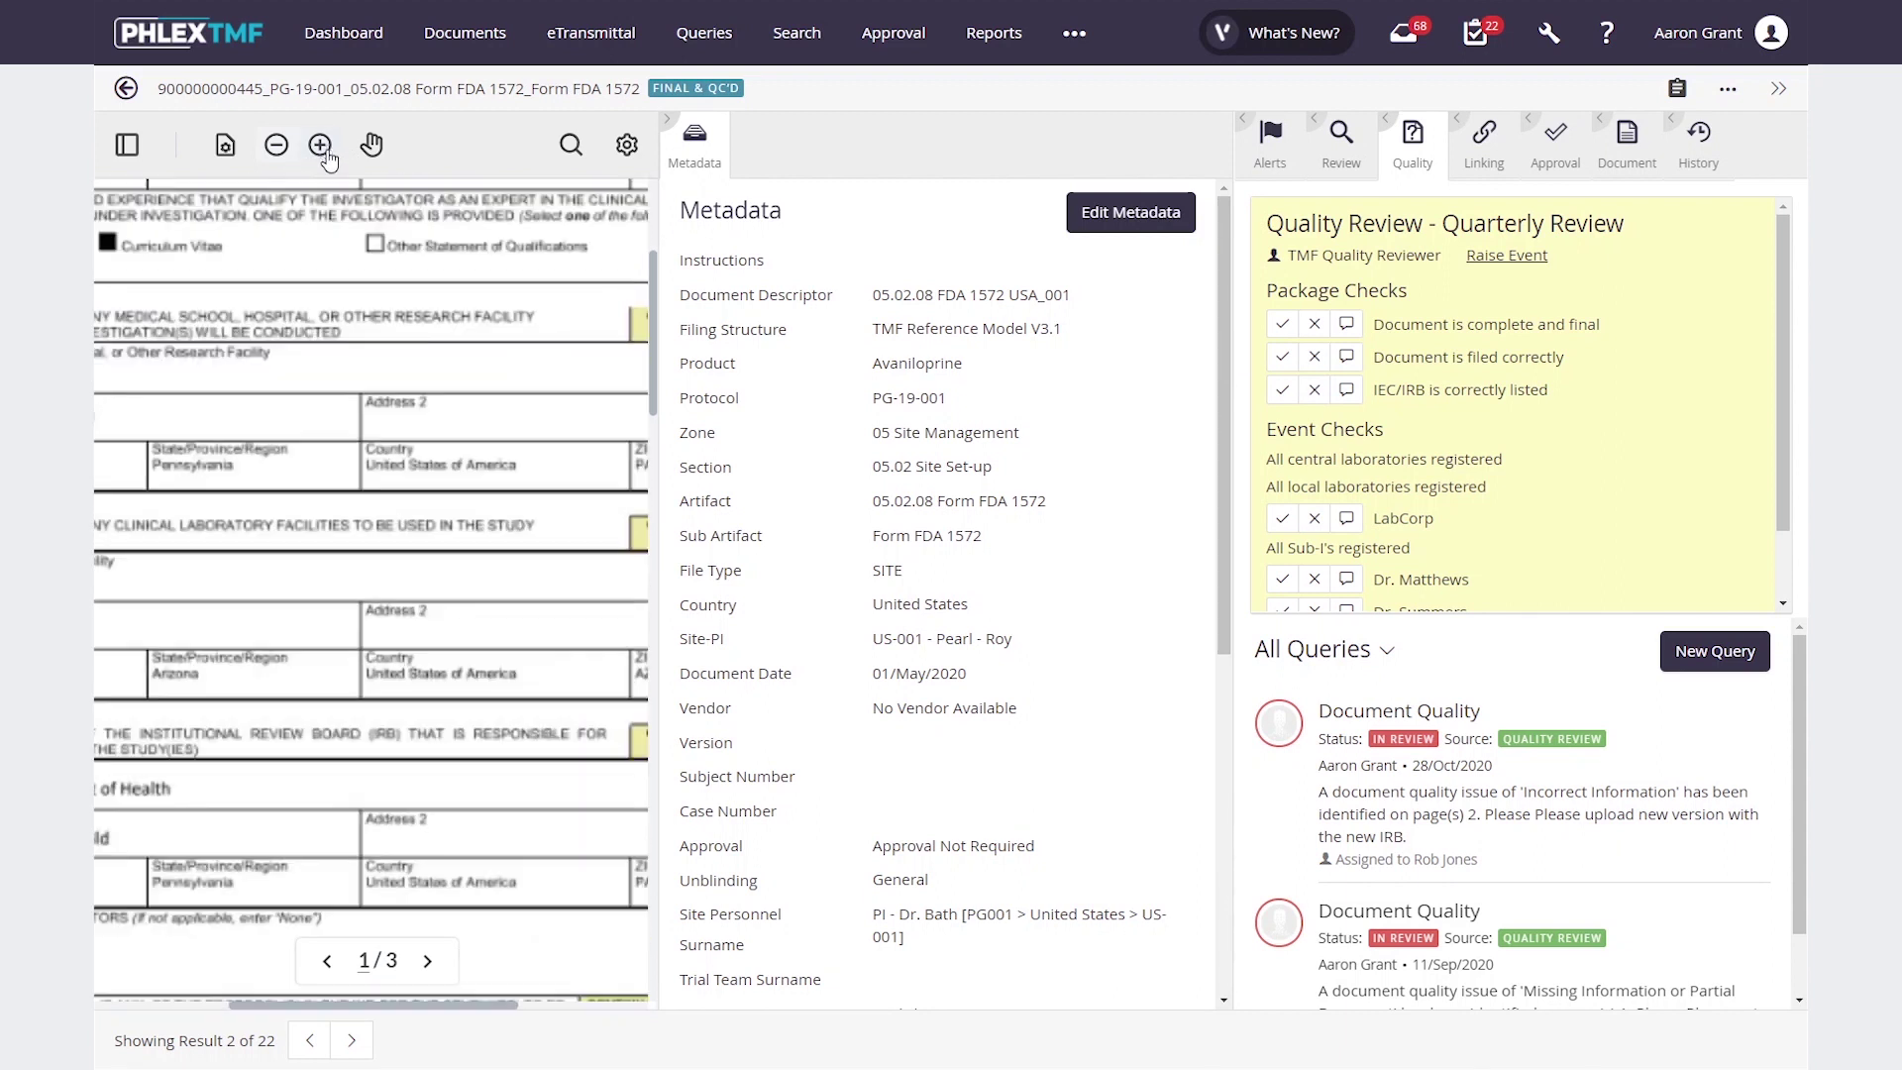
left_click(144, 1006)
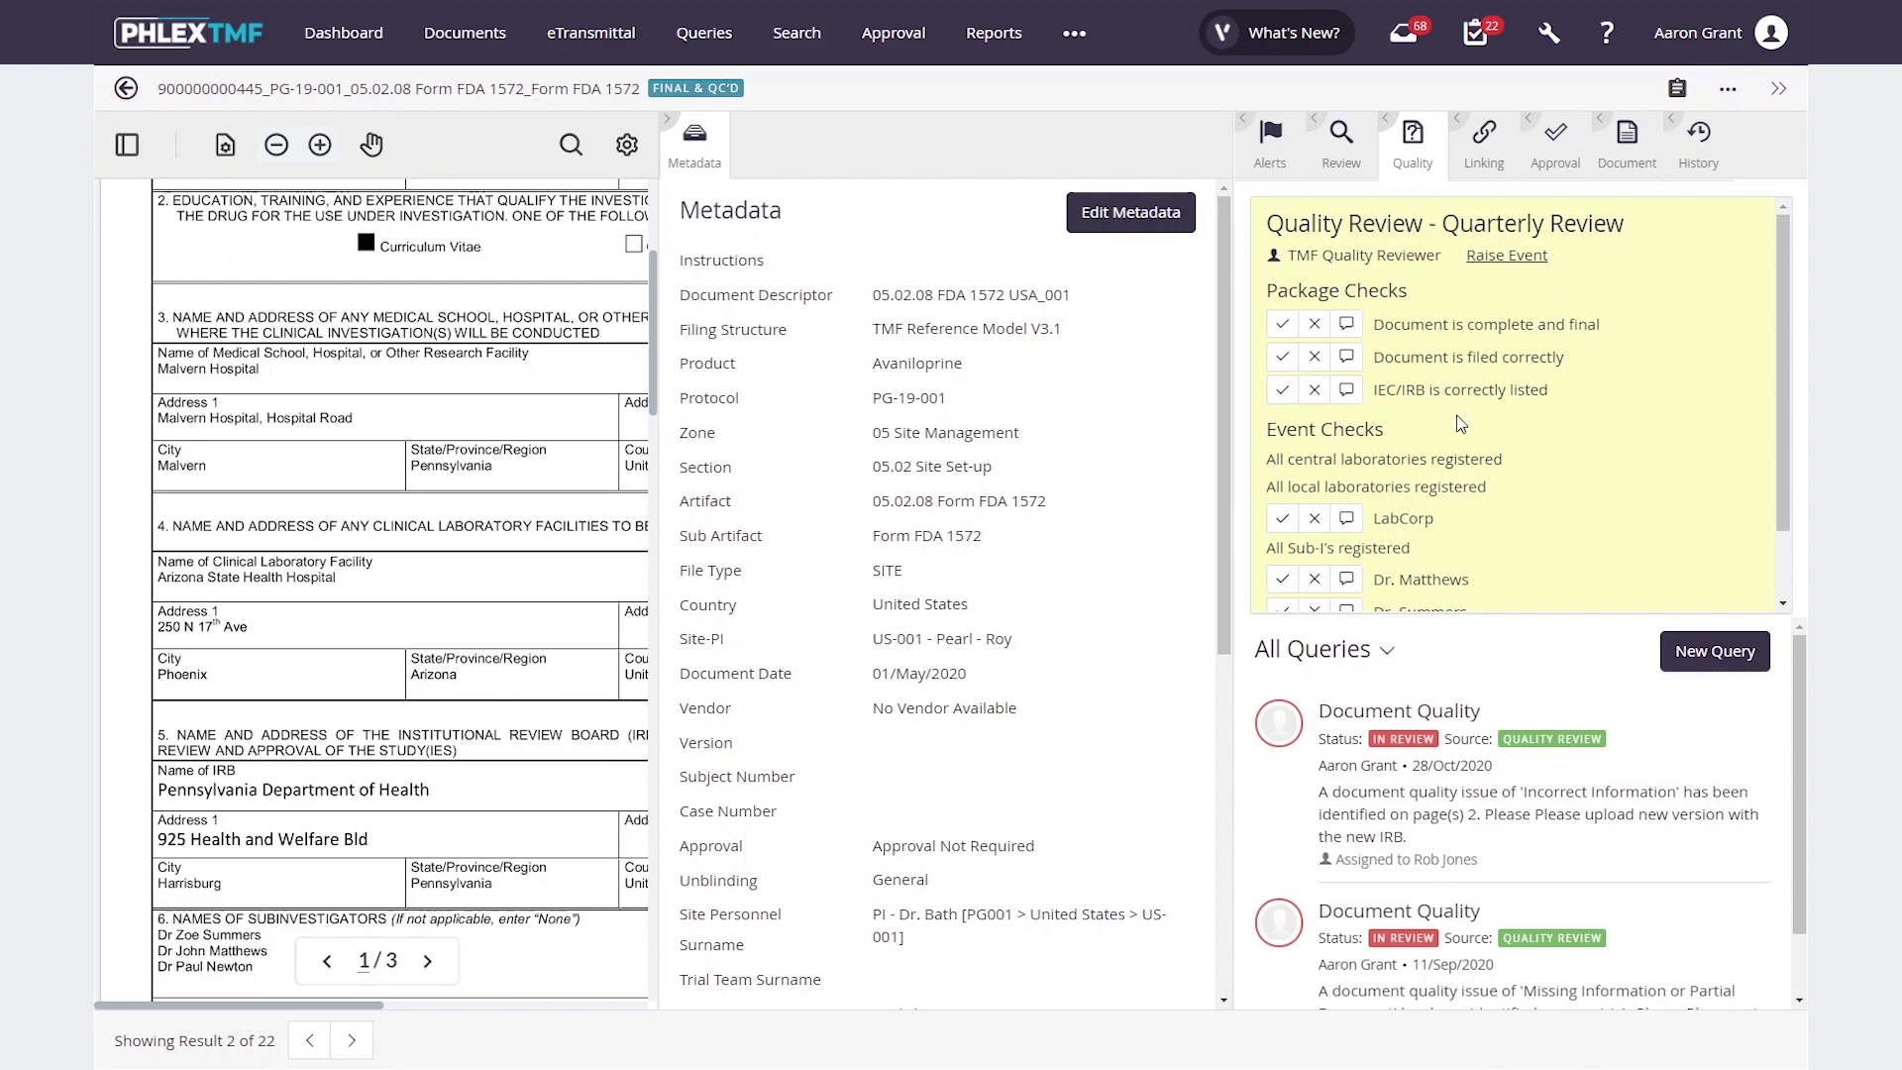
scroll(1459, 424, "down", 1)
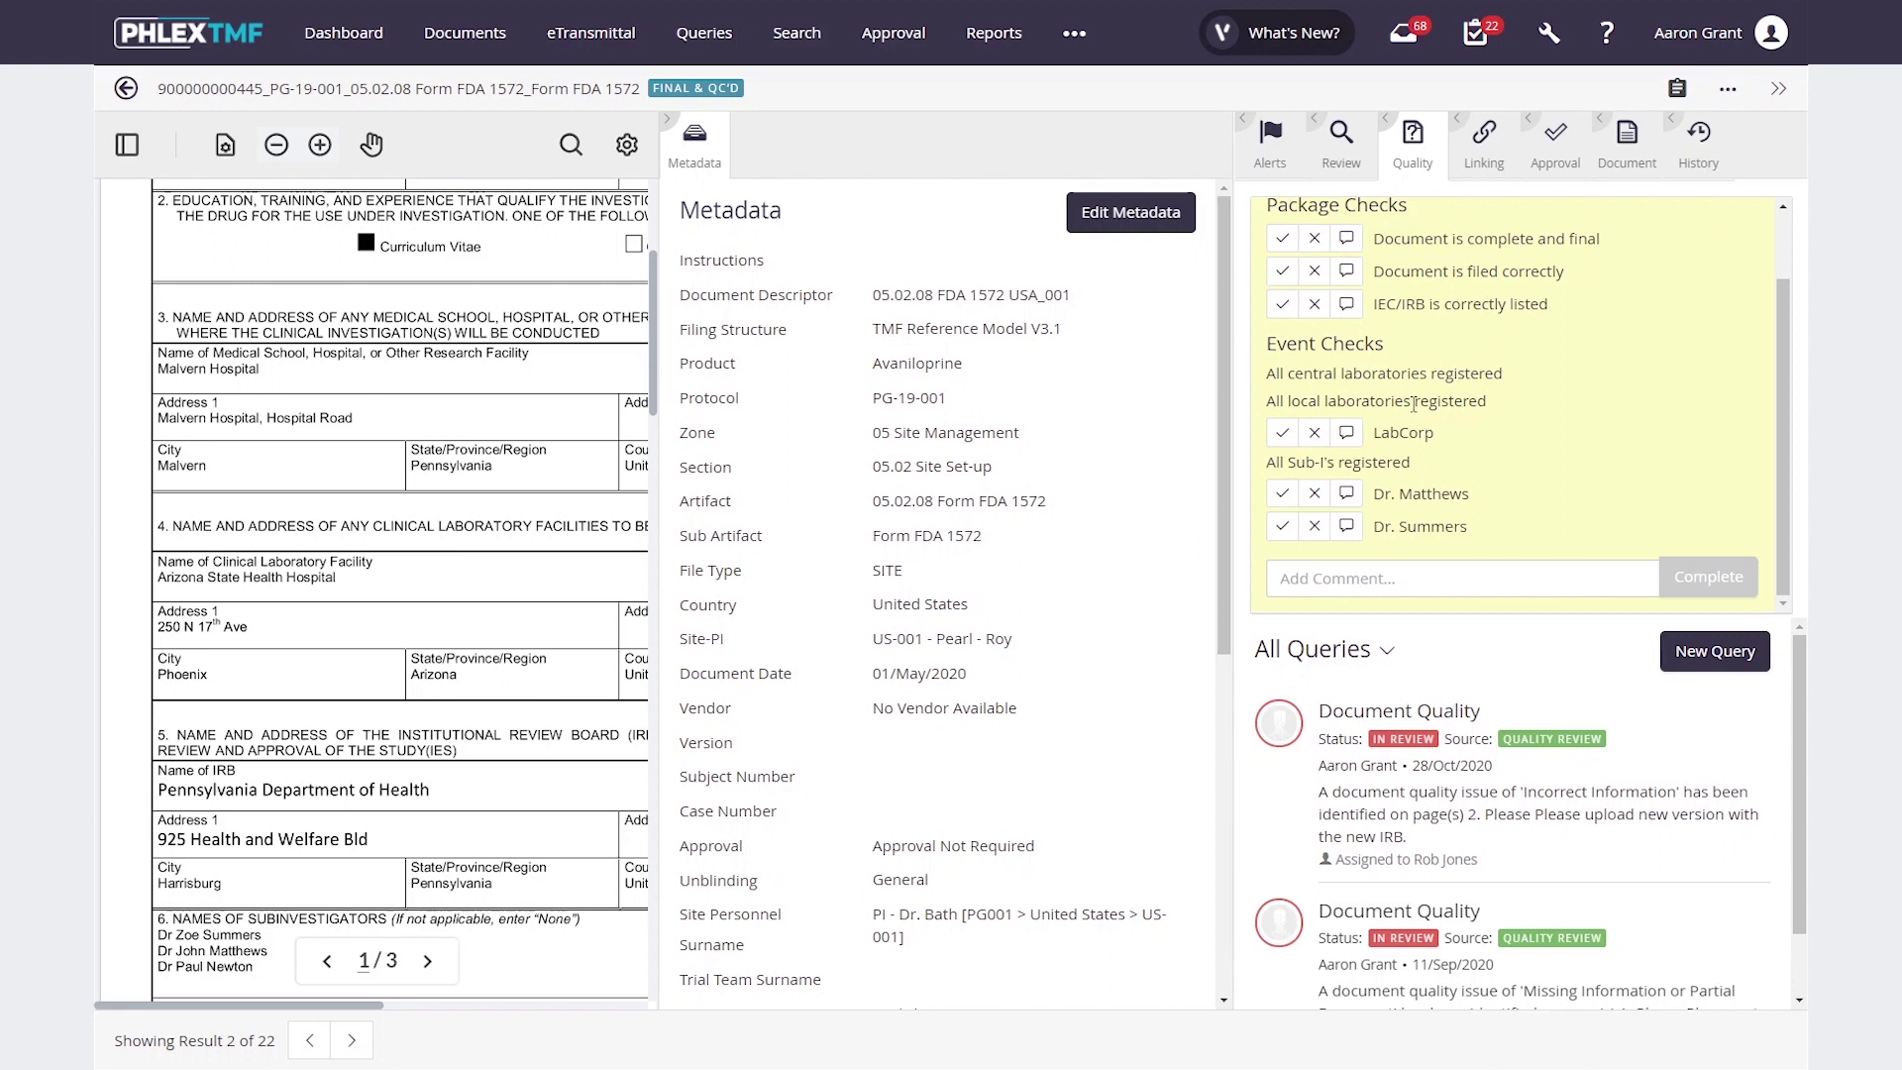
Pass the complete-and-final, filed-correctly and IEC/IRB-listed checks, then confirm both sub-investigators are registered
left_click(1285, 243)
left_click(1285, 274)
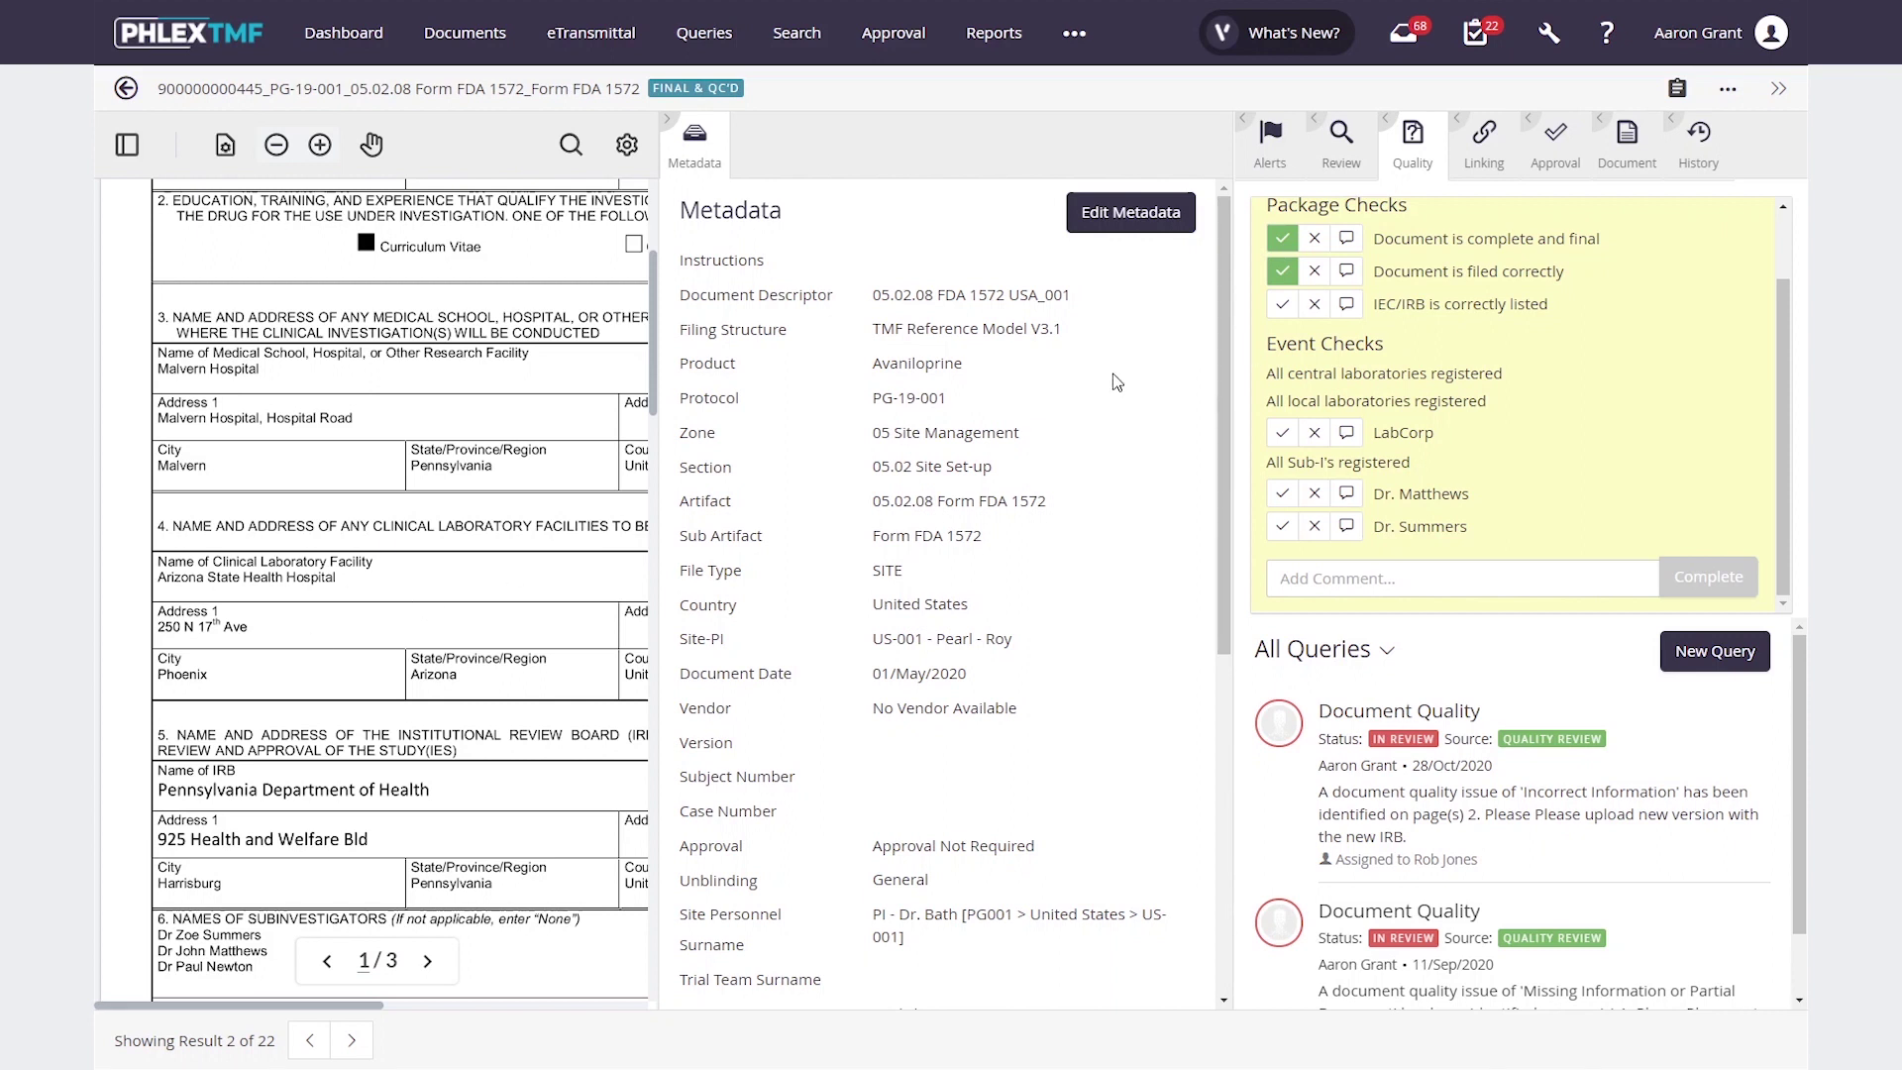
left_click(1280, 309)
left_click(1282, 526)
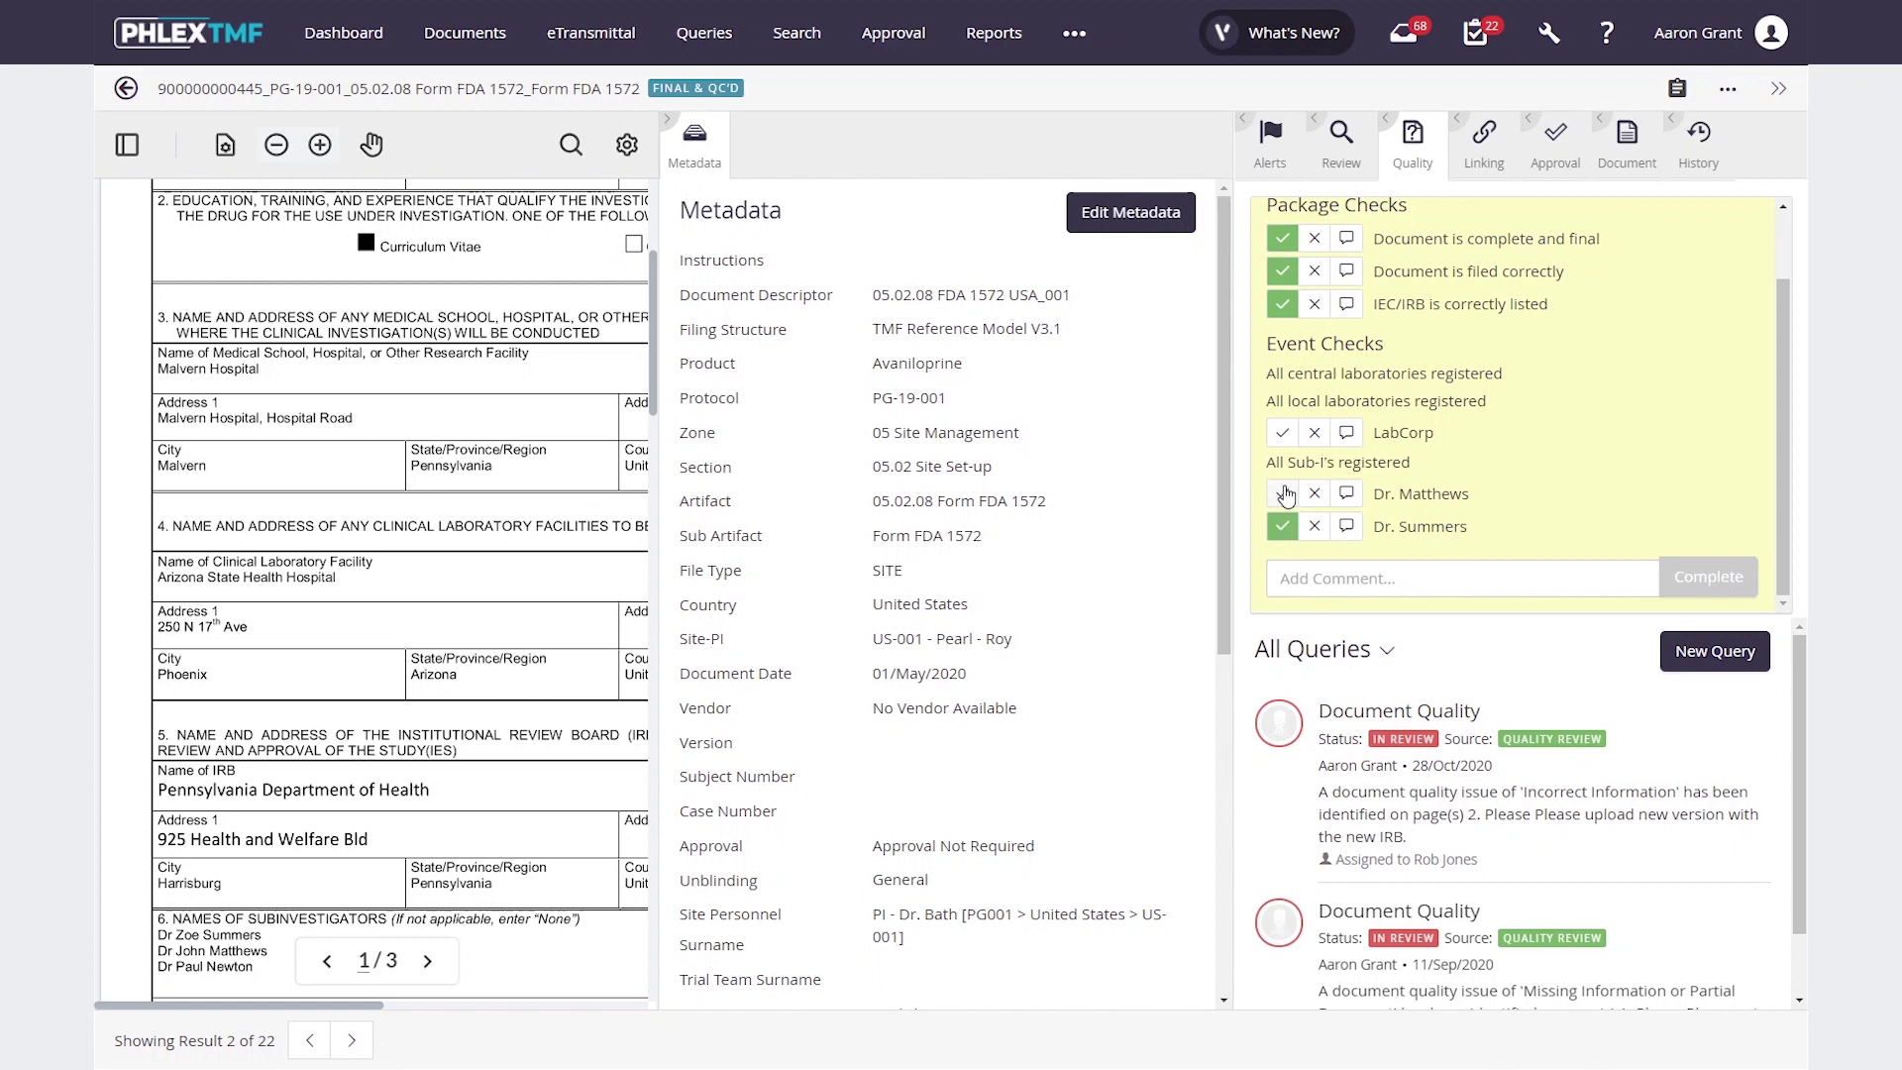
left_click(1284, 494)
scroll(1647, 505, "up", 2)
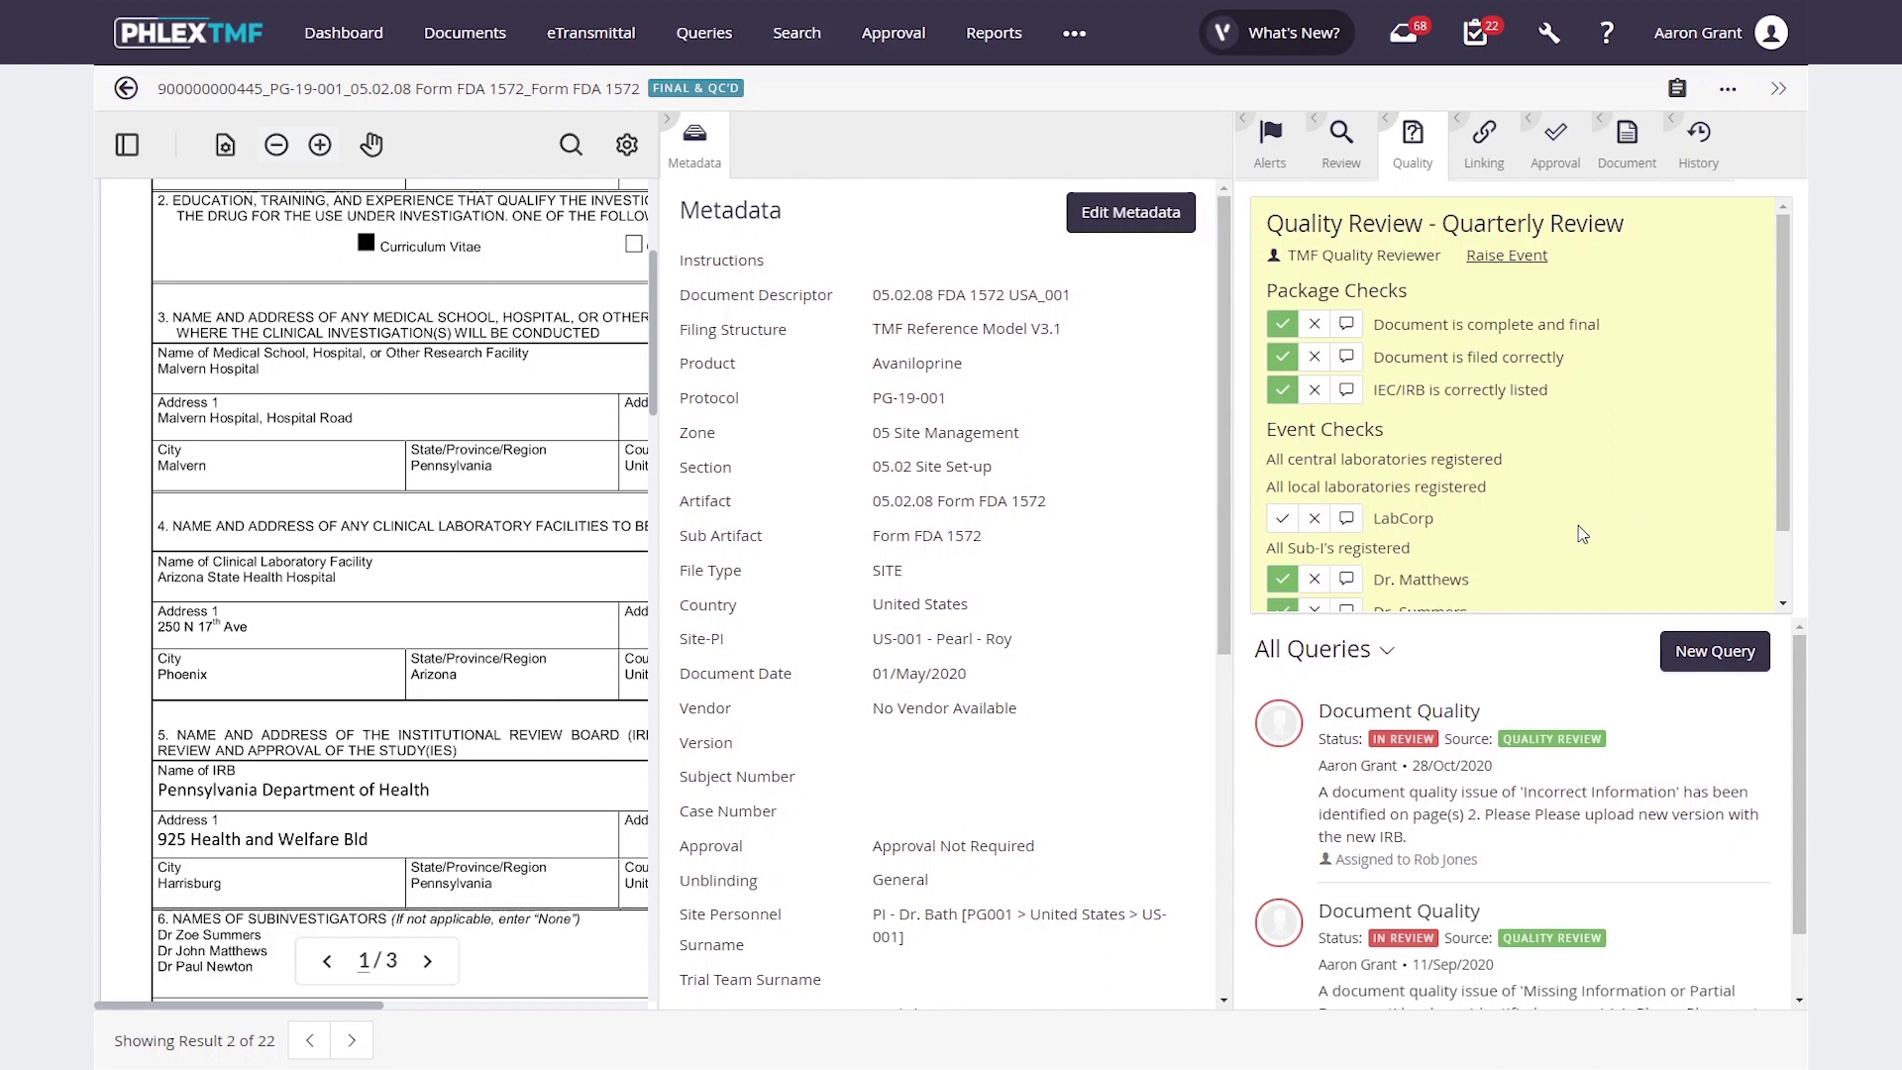
left_click(1508, 256)
left_click(1064, 385)
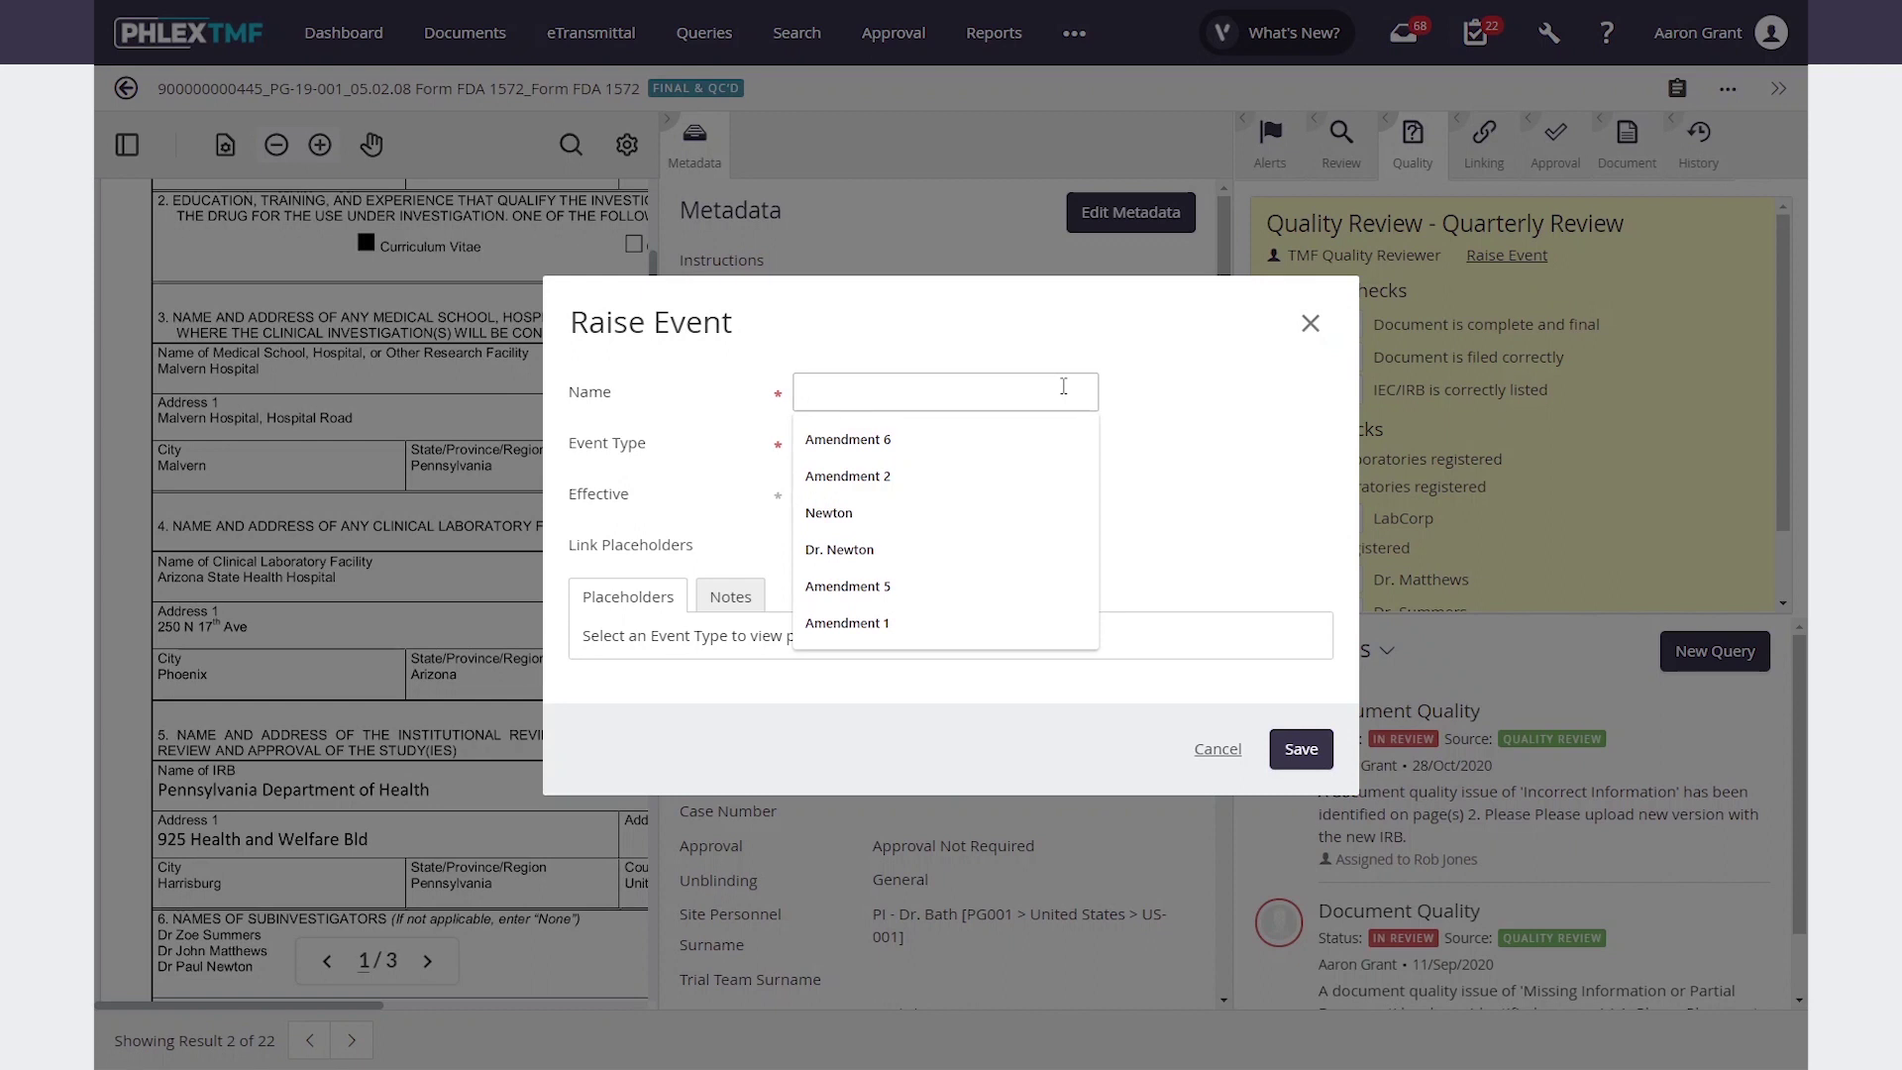
type("Newton")
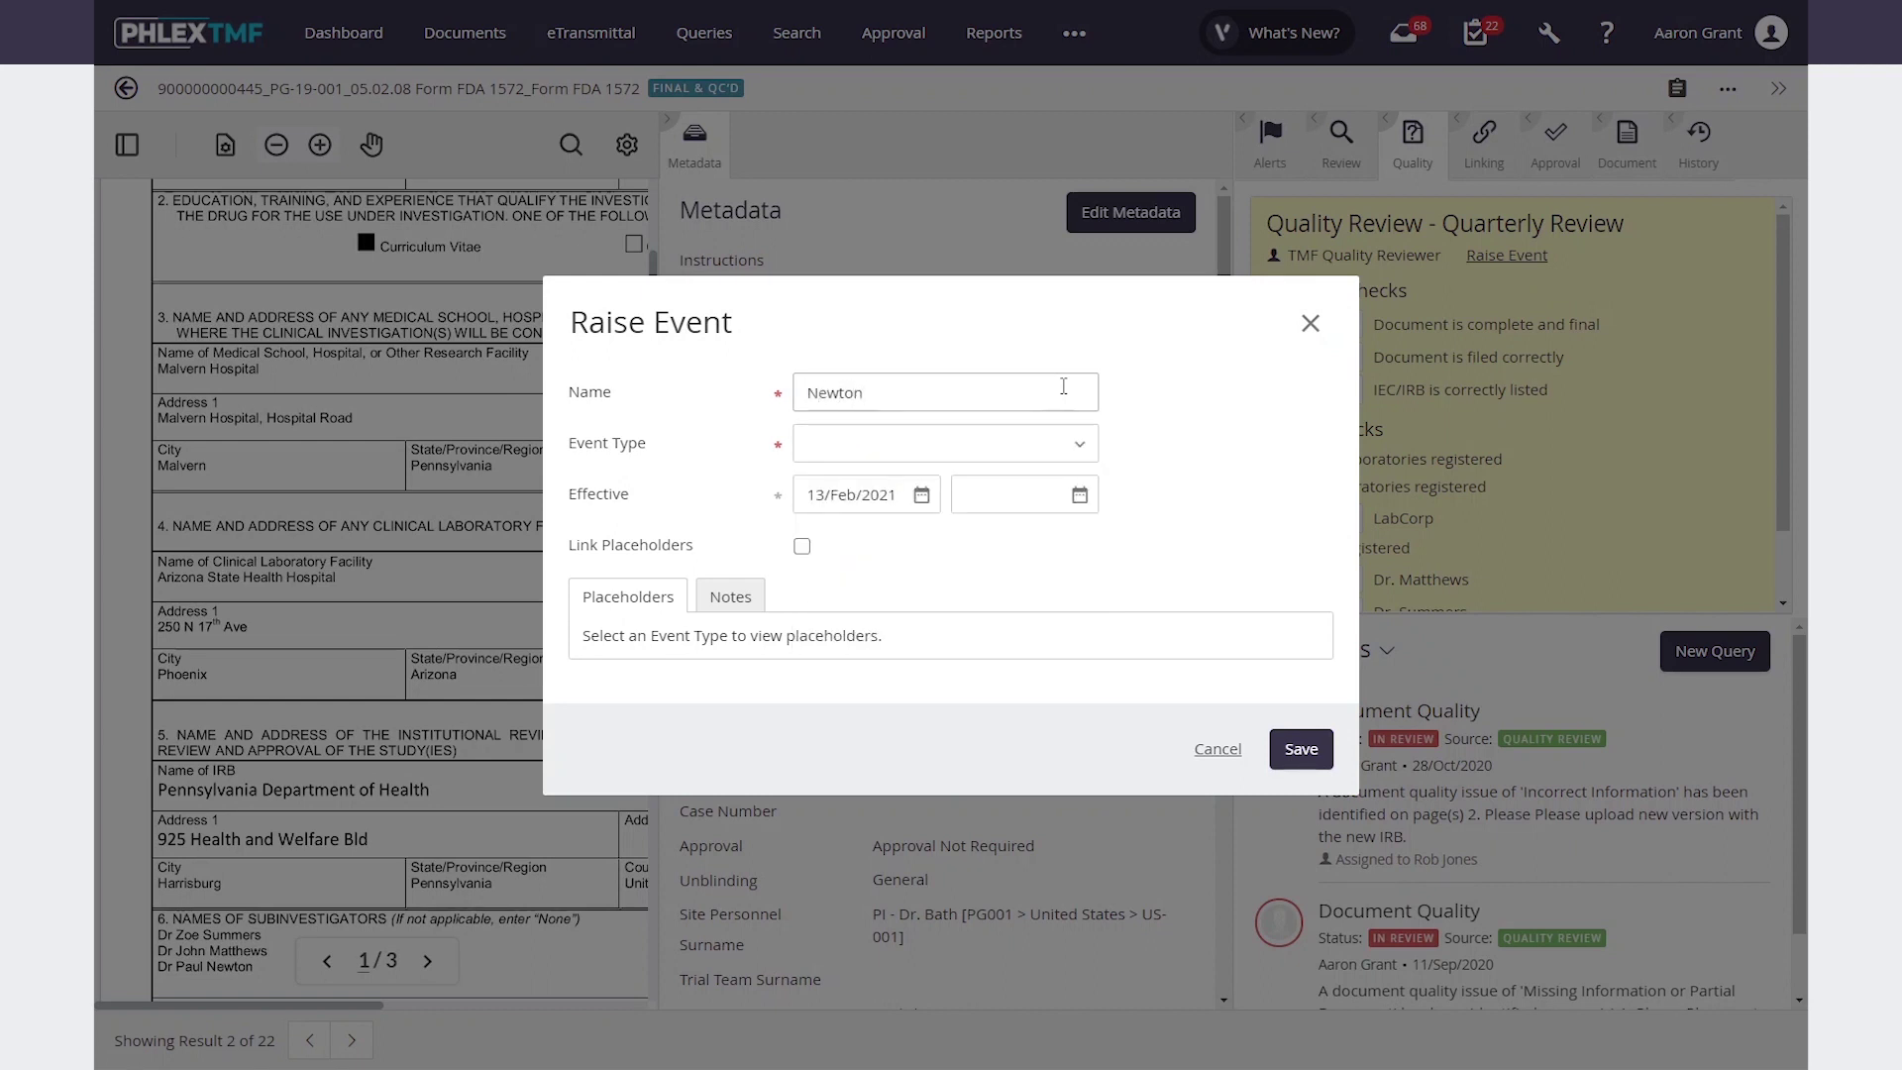
left_click(1082, 442)
left_click(904, 508)
left_click(1231, 499)
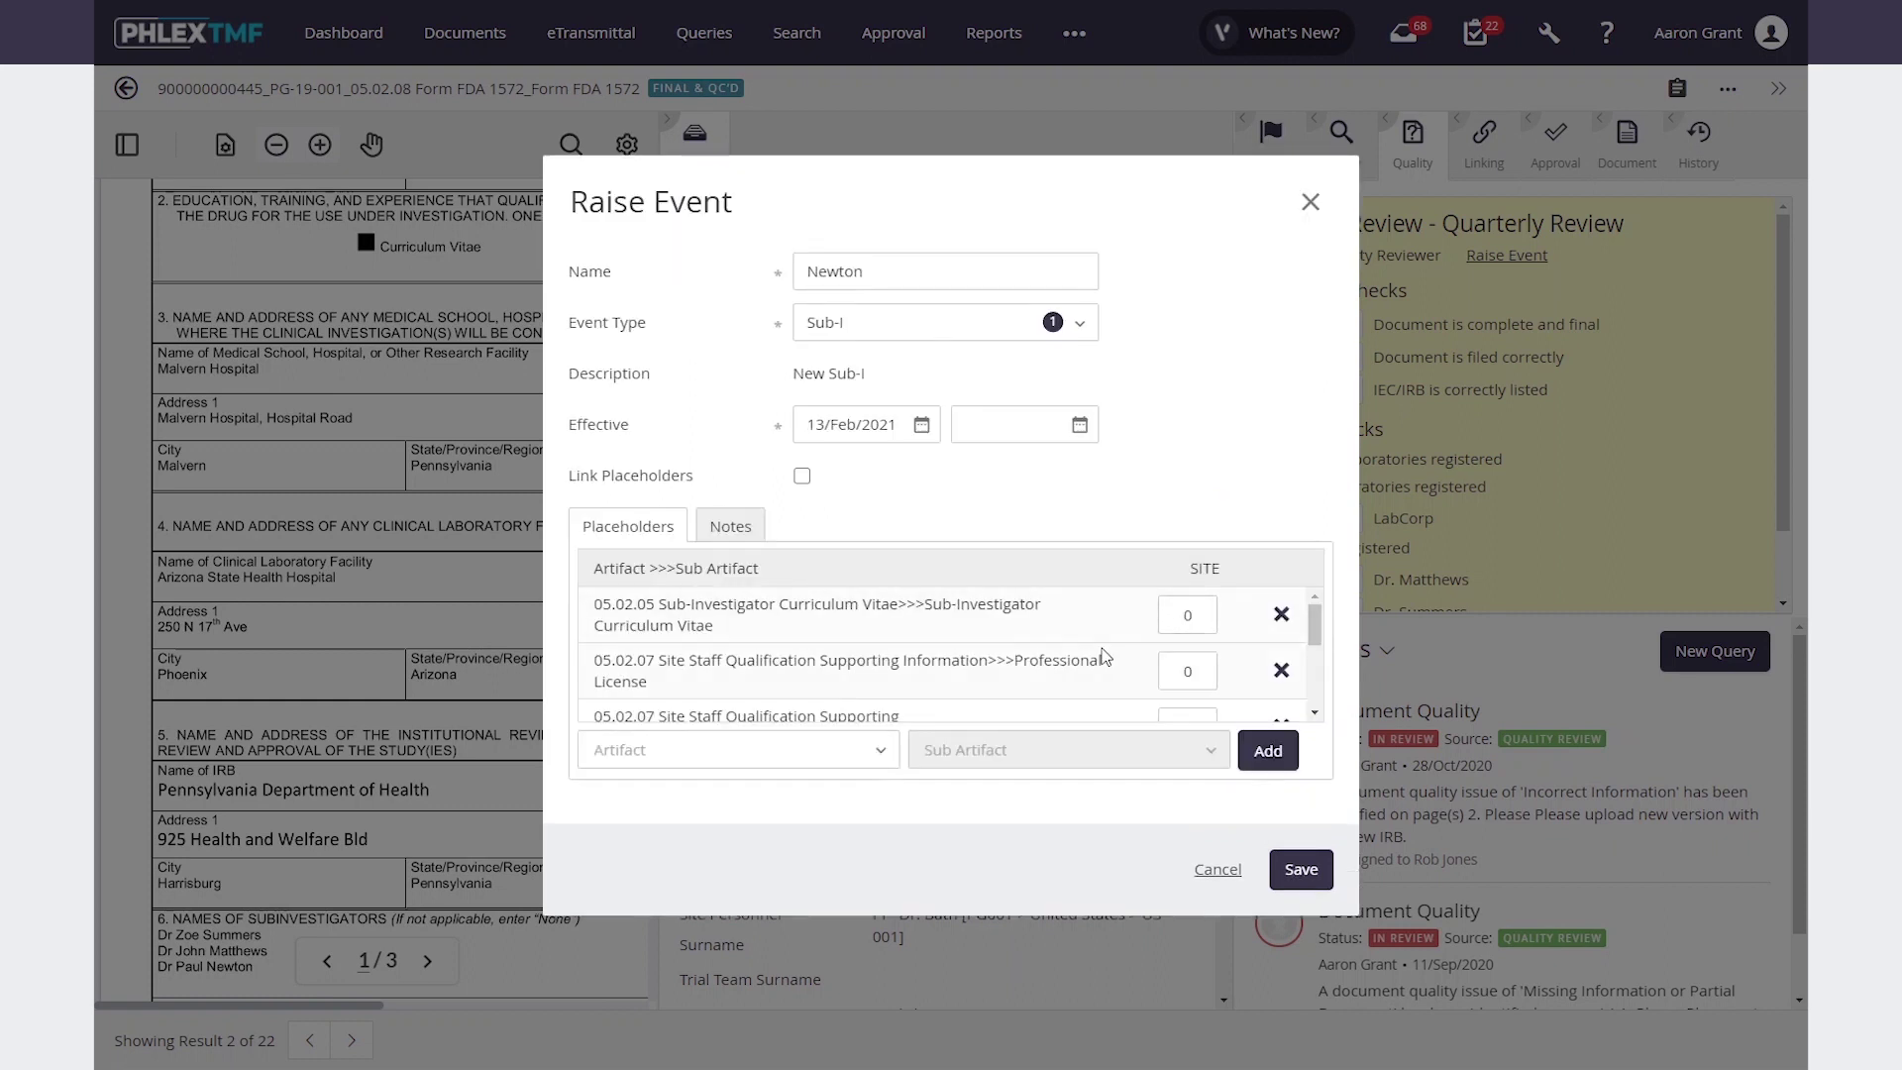
scroll(1103, 655, "down", 5)
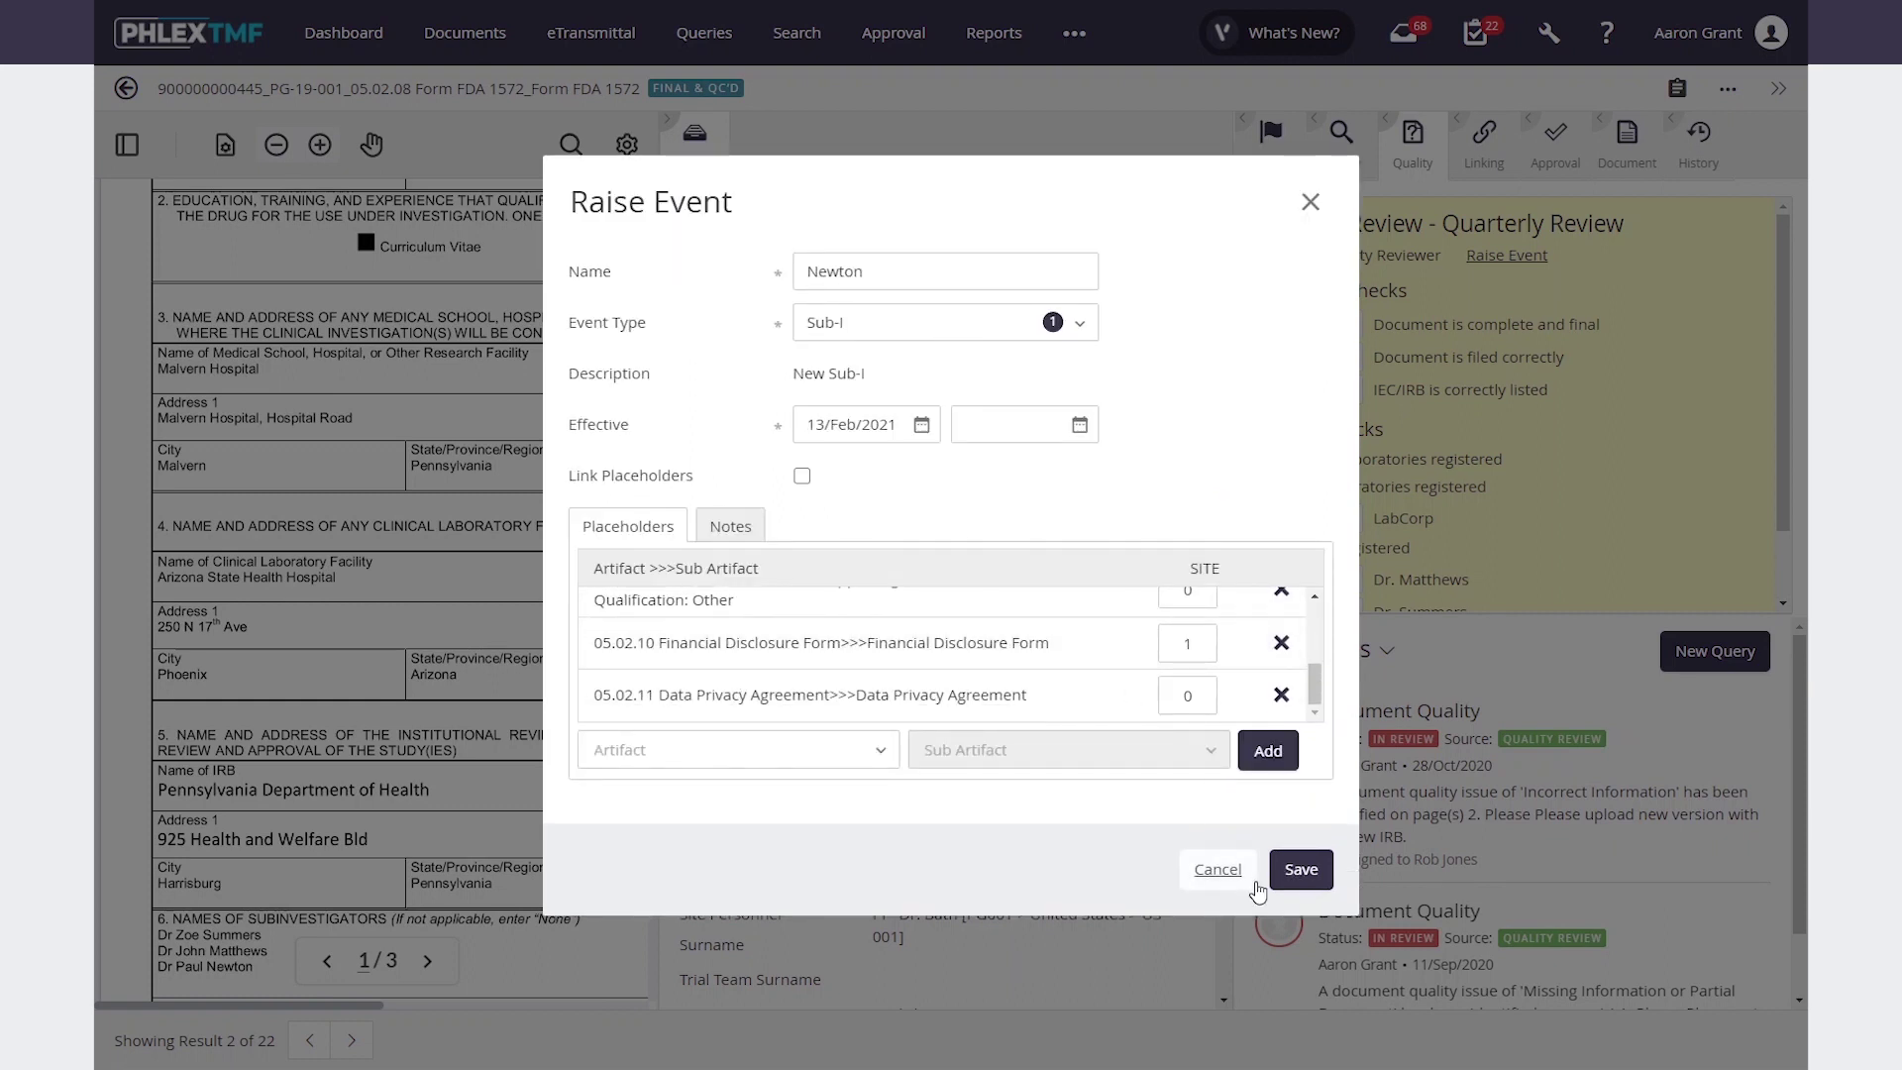
left_click(1310, 203)
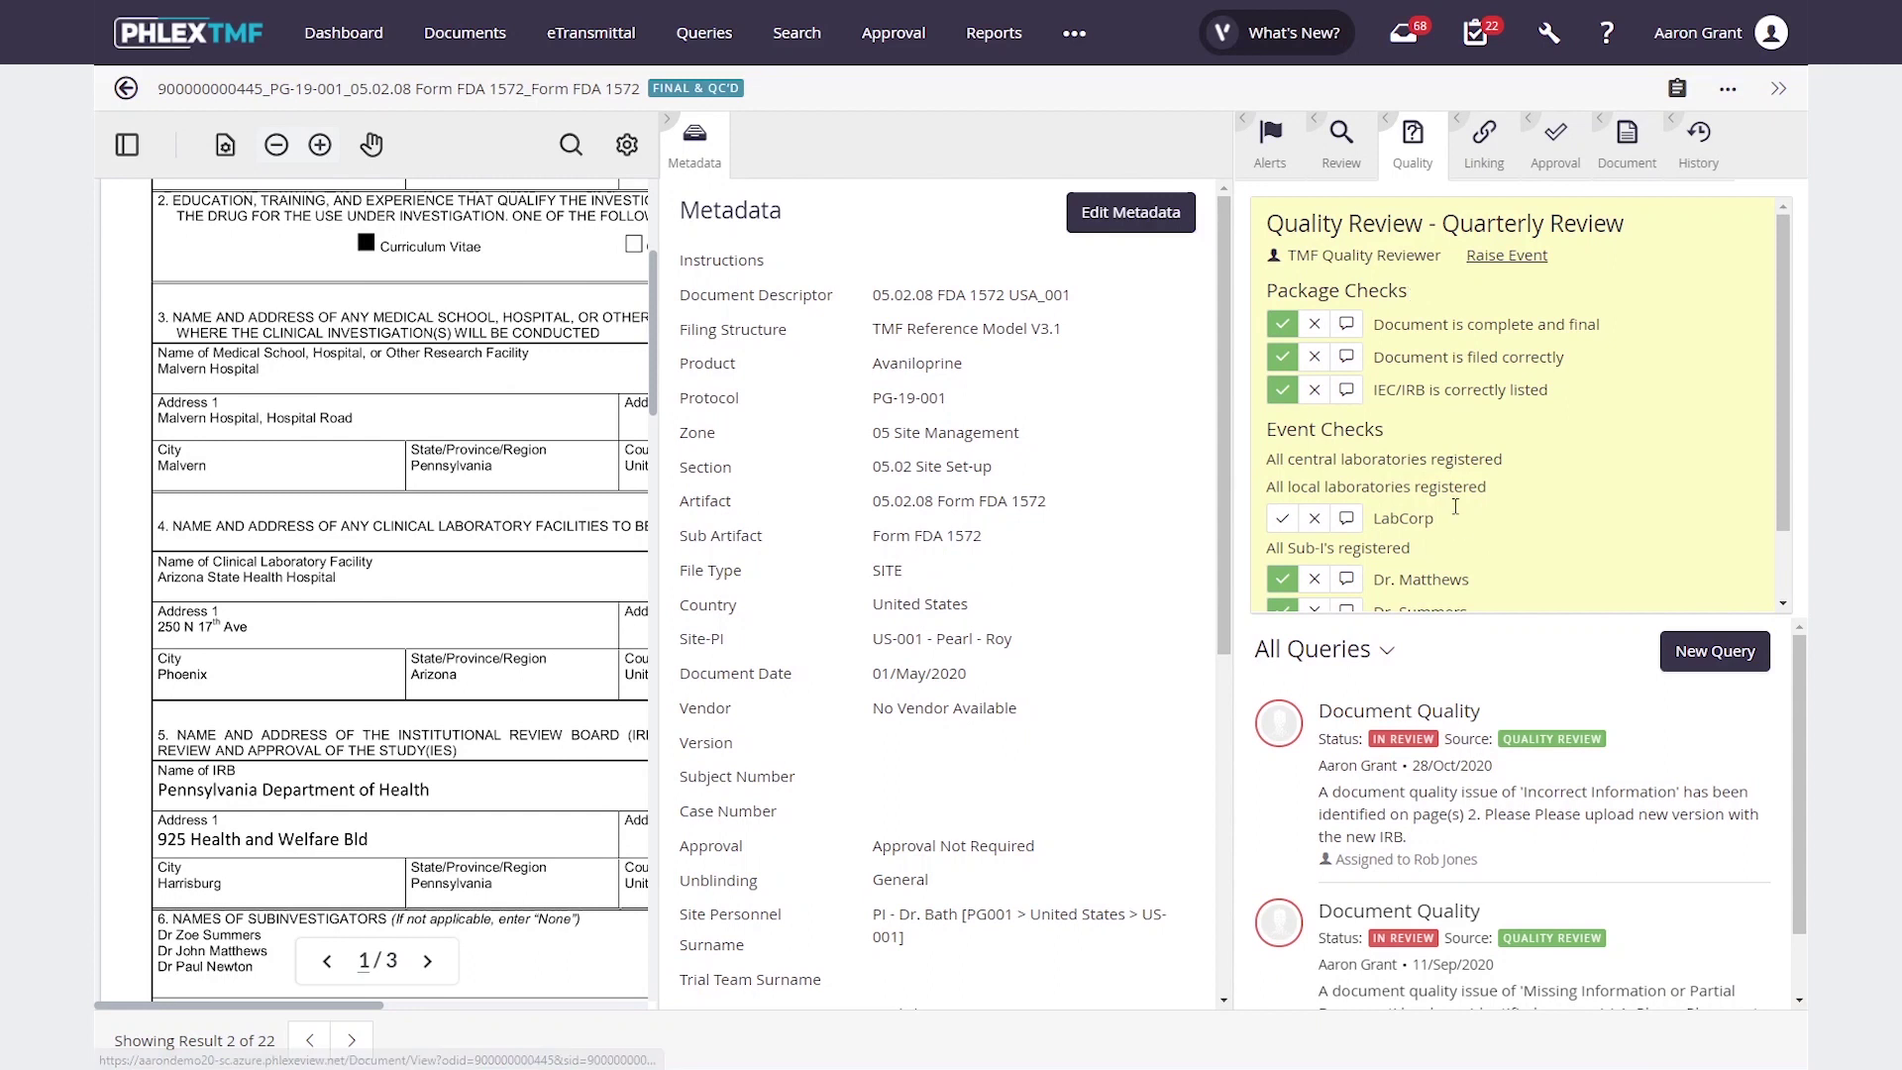
Scroll to the end of the Form FDA 1572 Quality Review checklist
scroll(1457, 523, "down", 2)
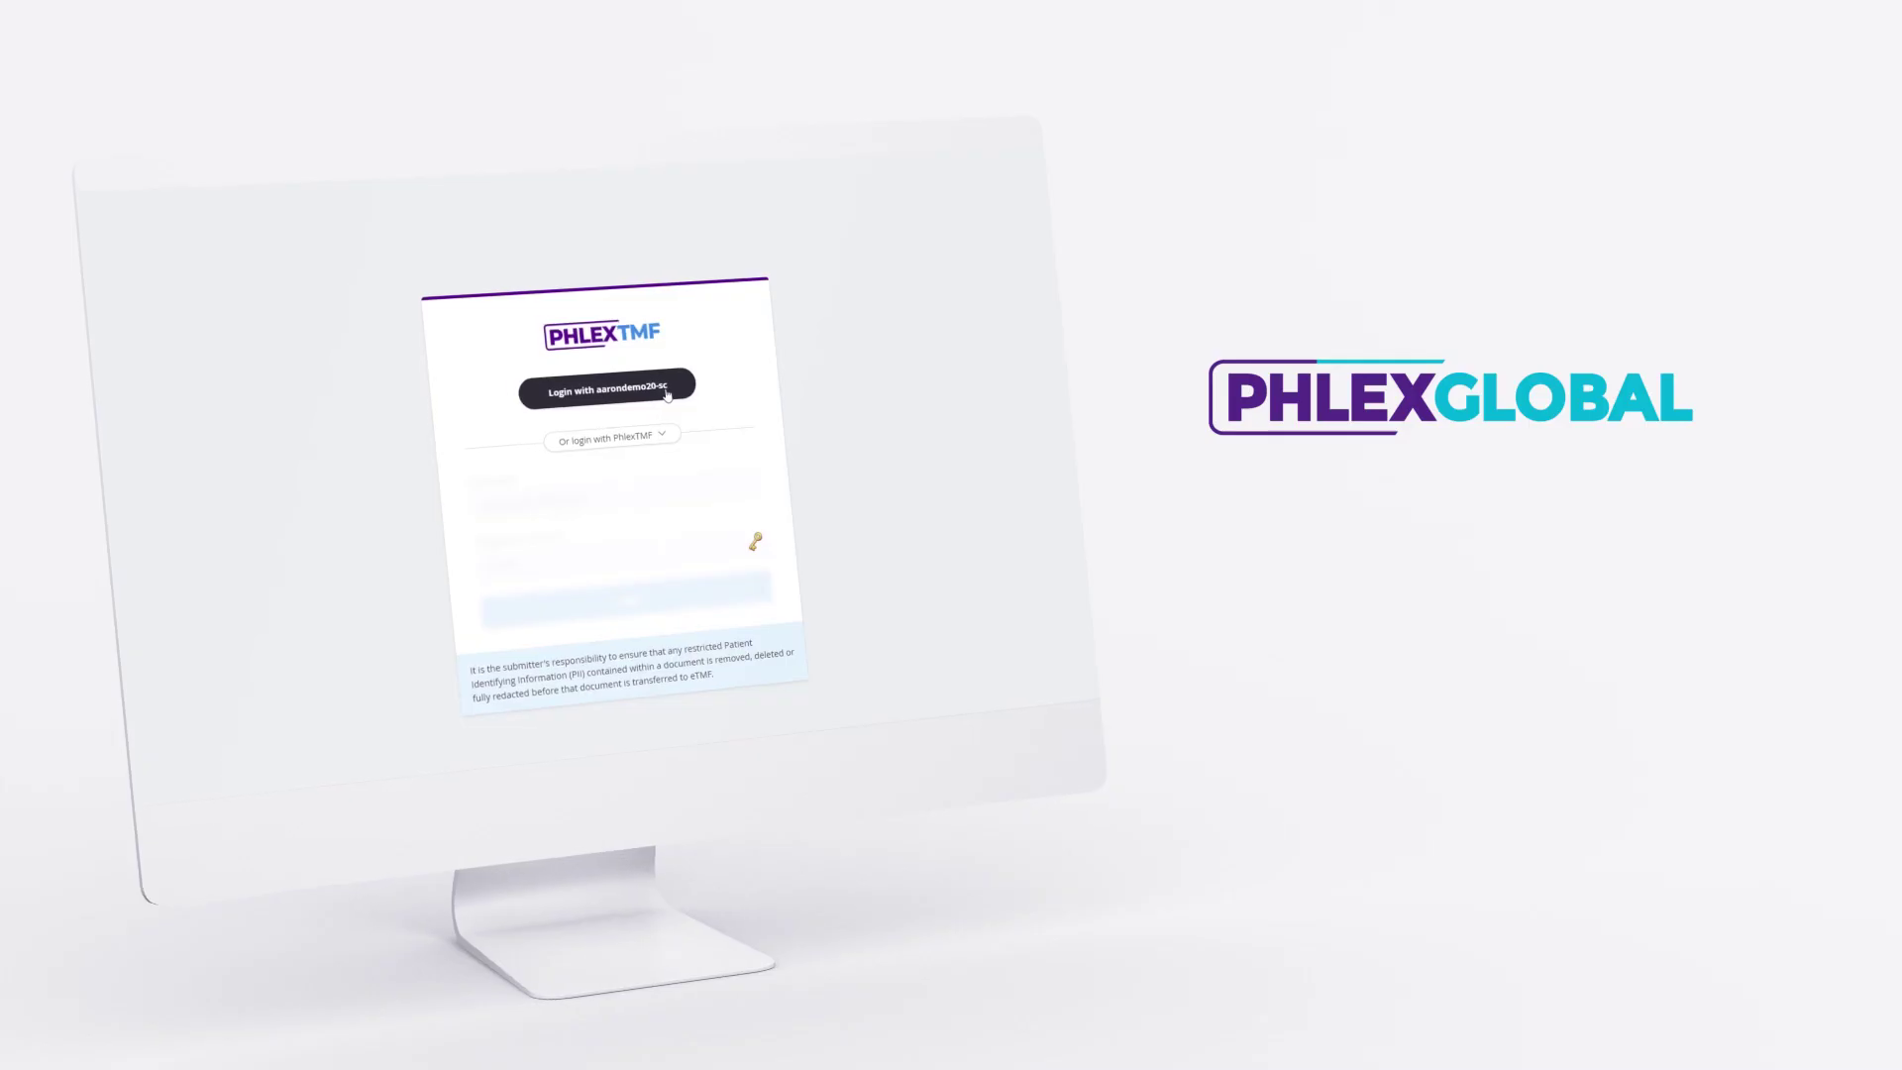
Log in from the sign-in screen to load the Dashboard
left_click(606, 389)
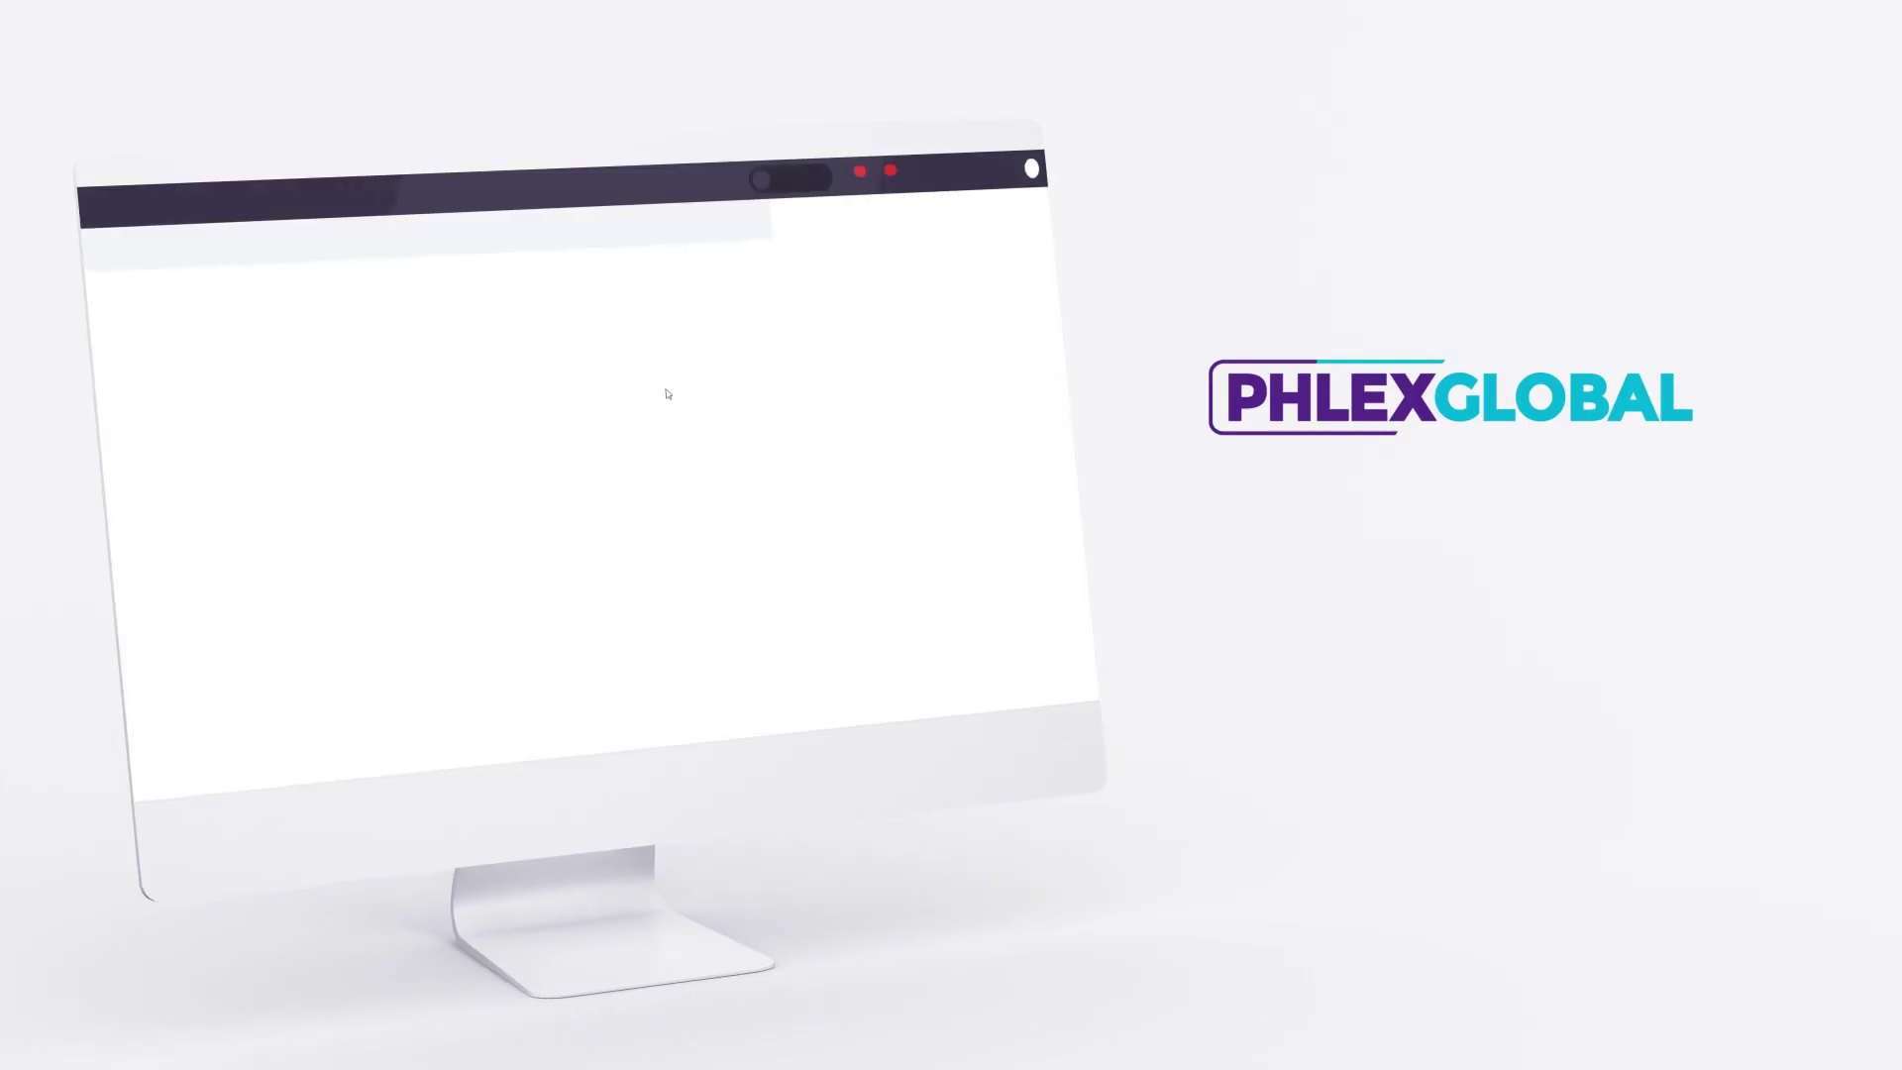